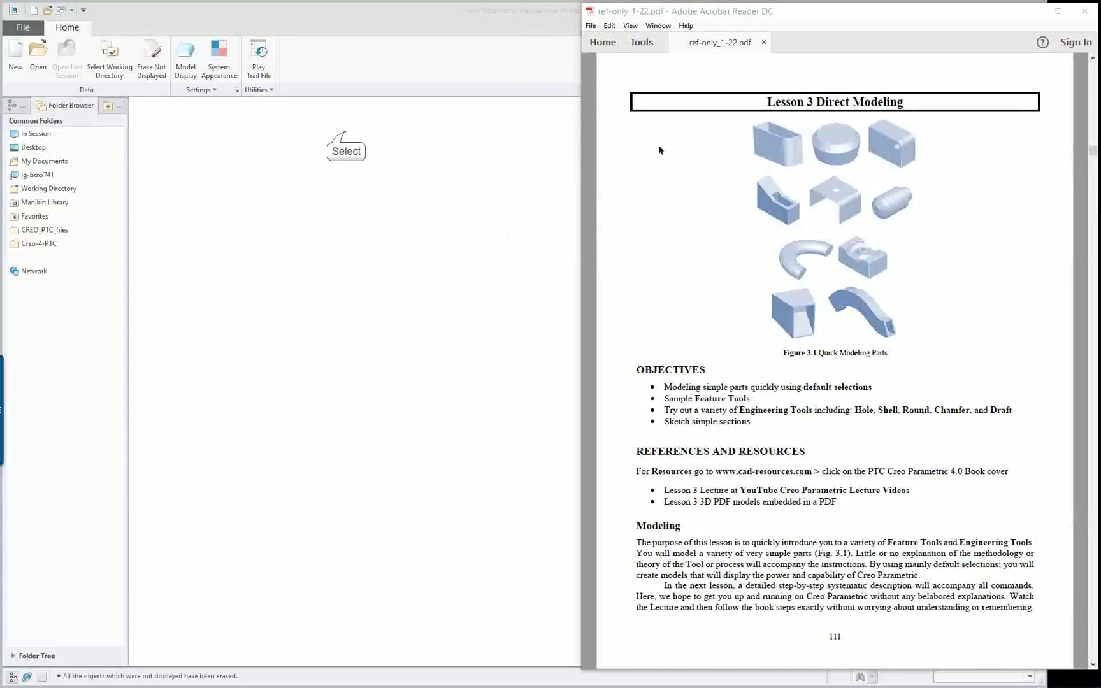
# - Switch from the PDF to Creo Parametric and set the working directory to the Creo-4-PTC folder
pyautogui.click(346, 135)
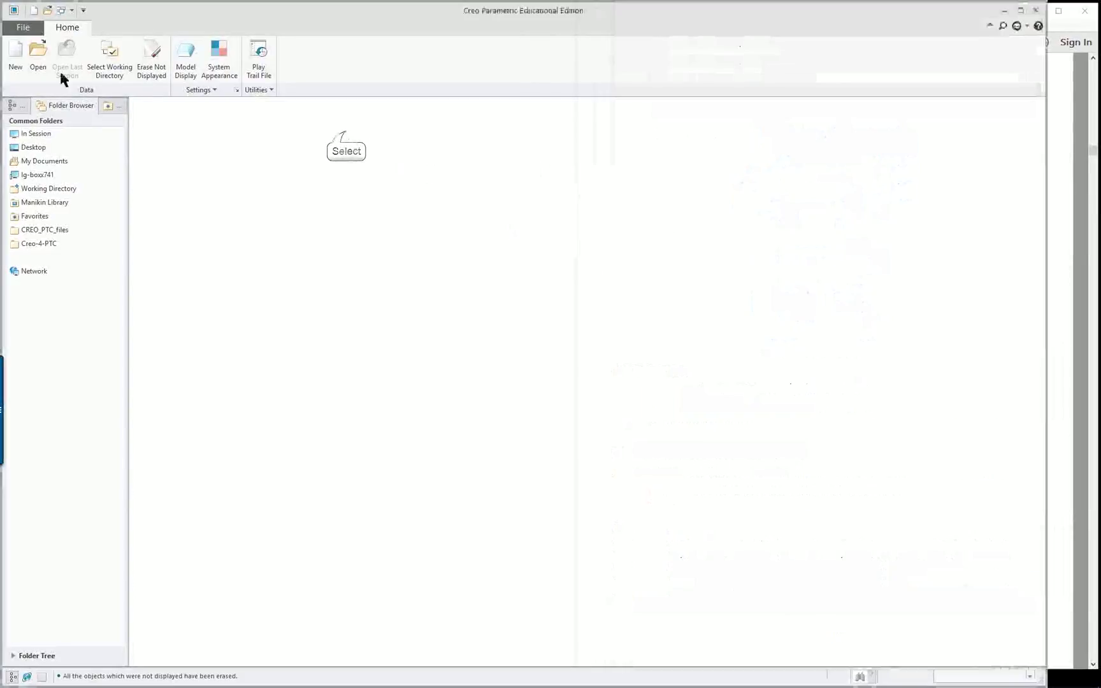
pyautogui.click(17, 53)
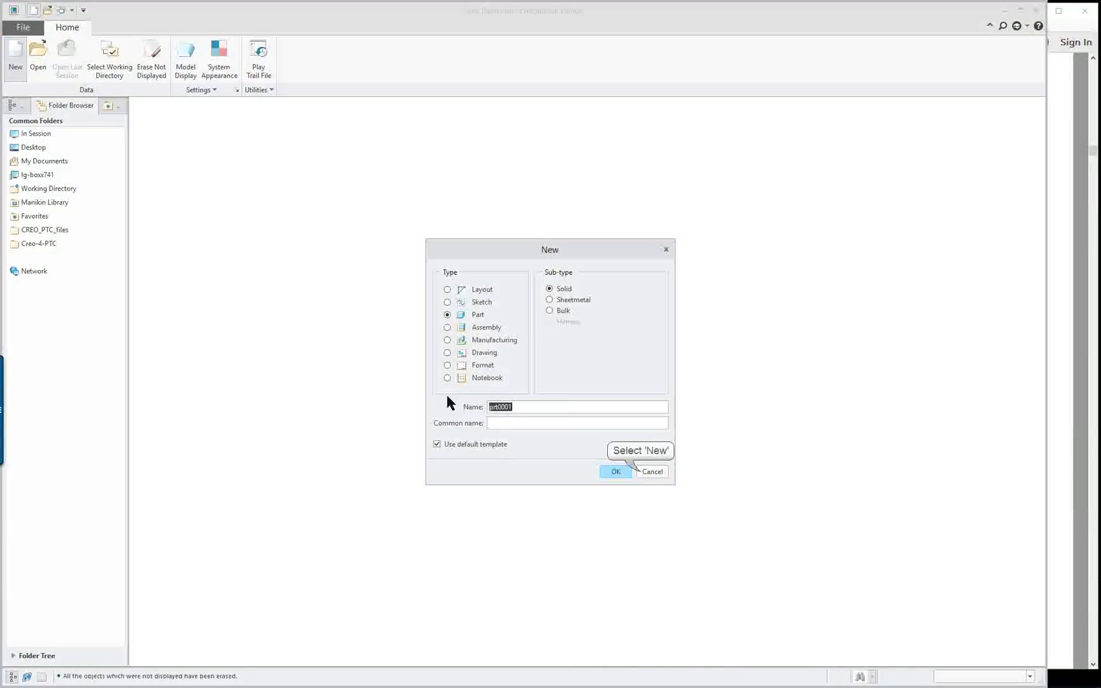
pyautogui.click(643, 472)
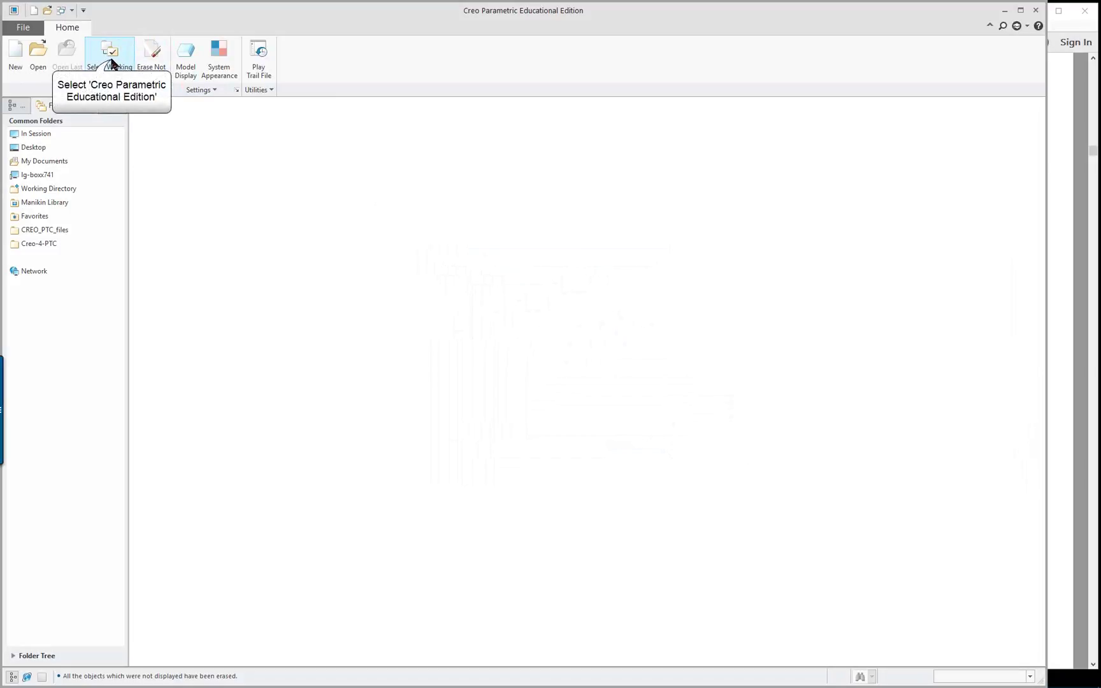
pyautogui.click(358, 372)
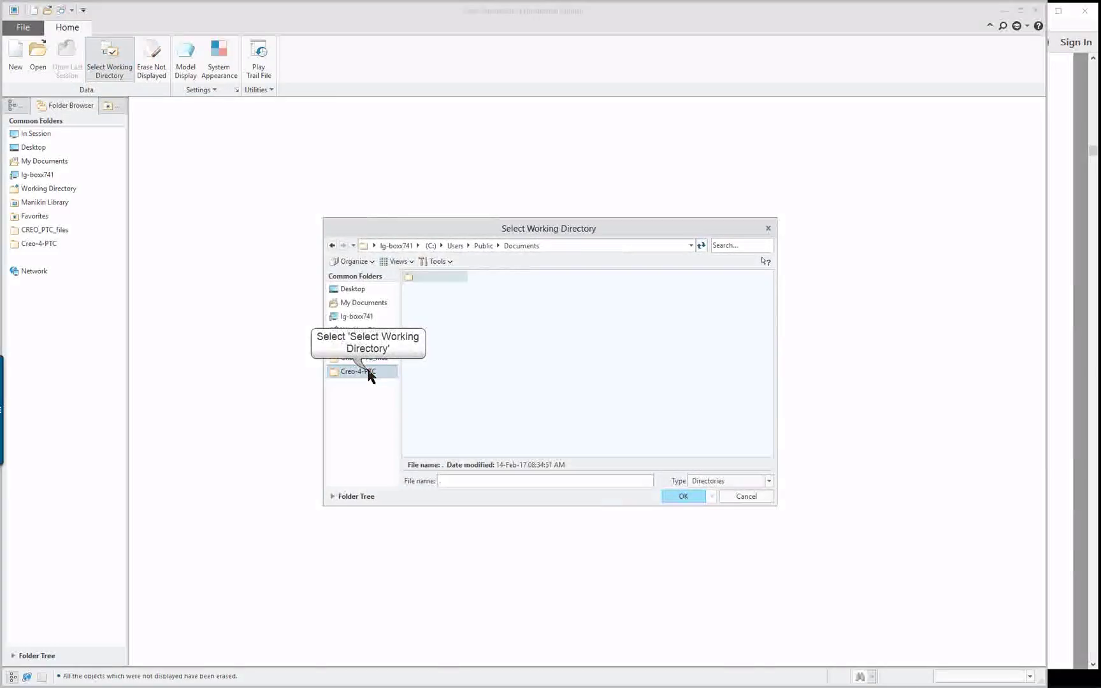
pyautogui.click(676, 498)
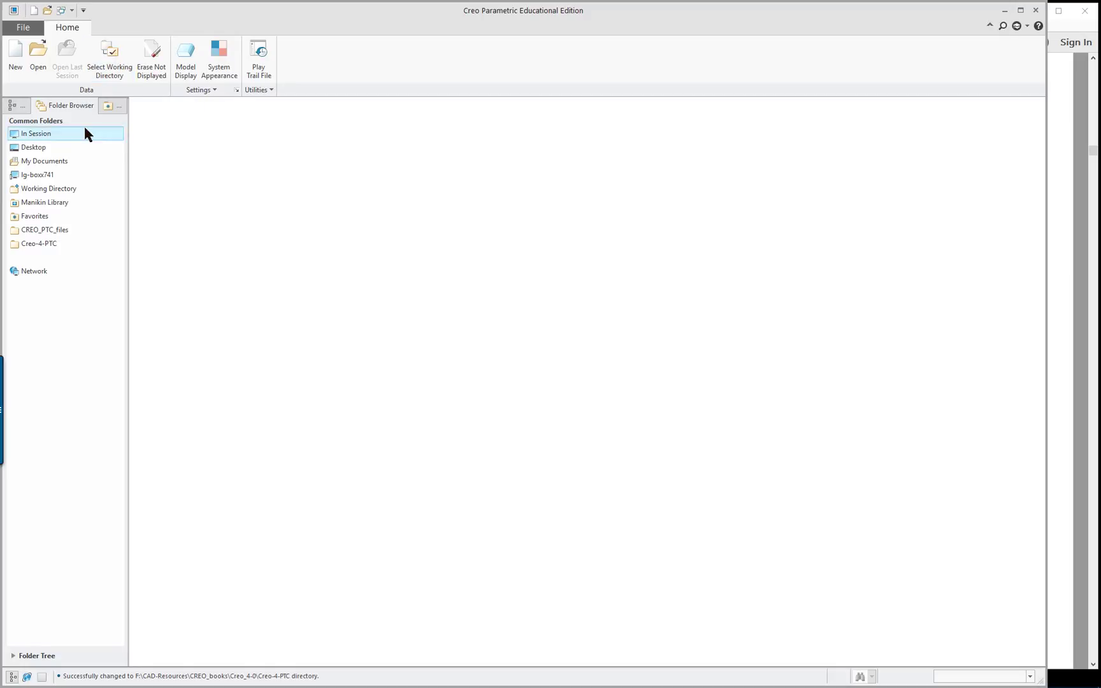
# - Create a solid part from the default template with the default name, and display the datum plane and point tags
pyautogui.click(12, 59)
pyautogui.click(615, 470)
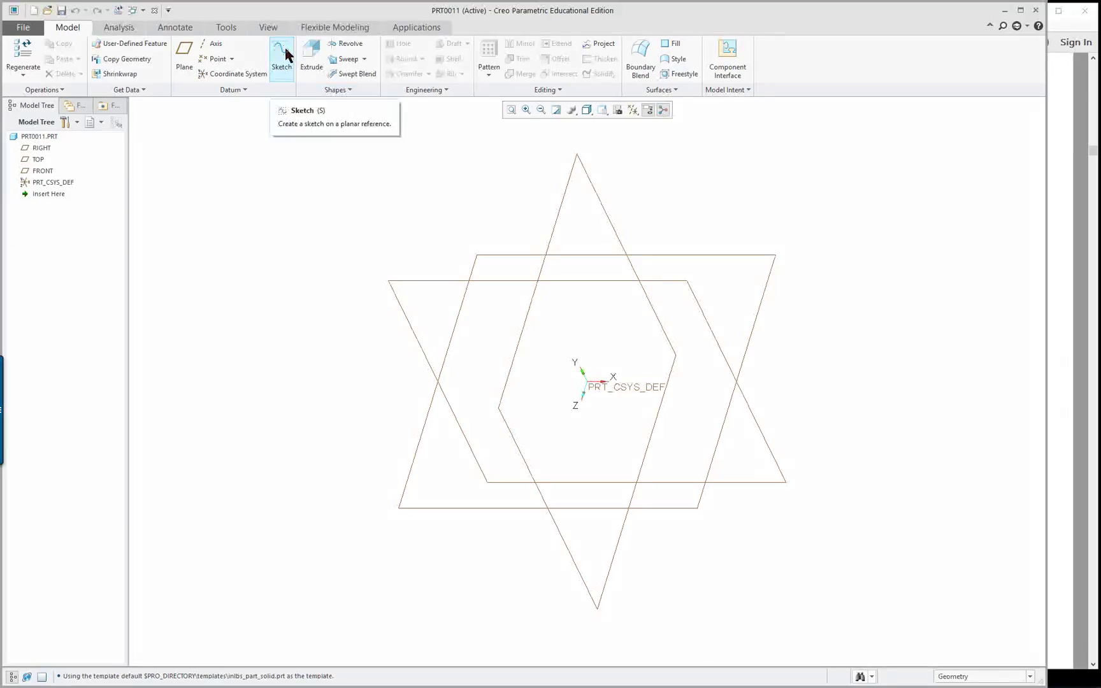
pyautogui.click(269, 27)
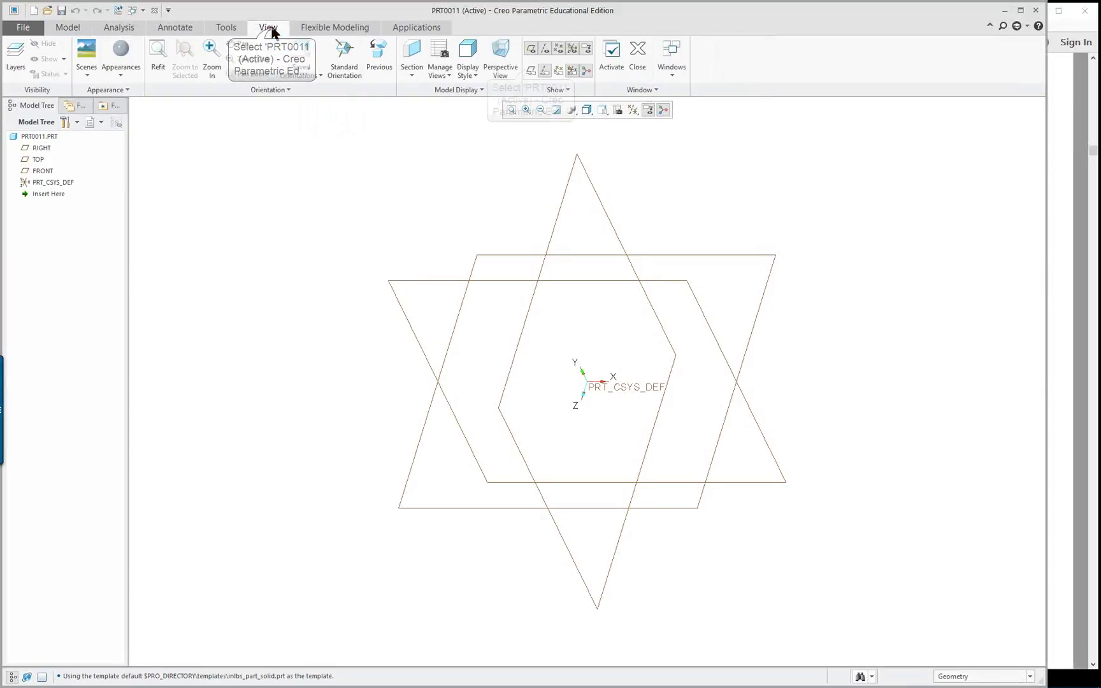
pyautogui.click(558, 71)
pyautogui.click(558, 73)
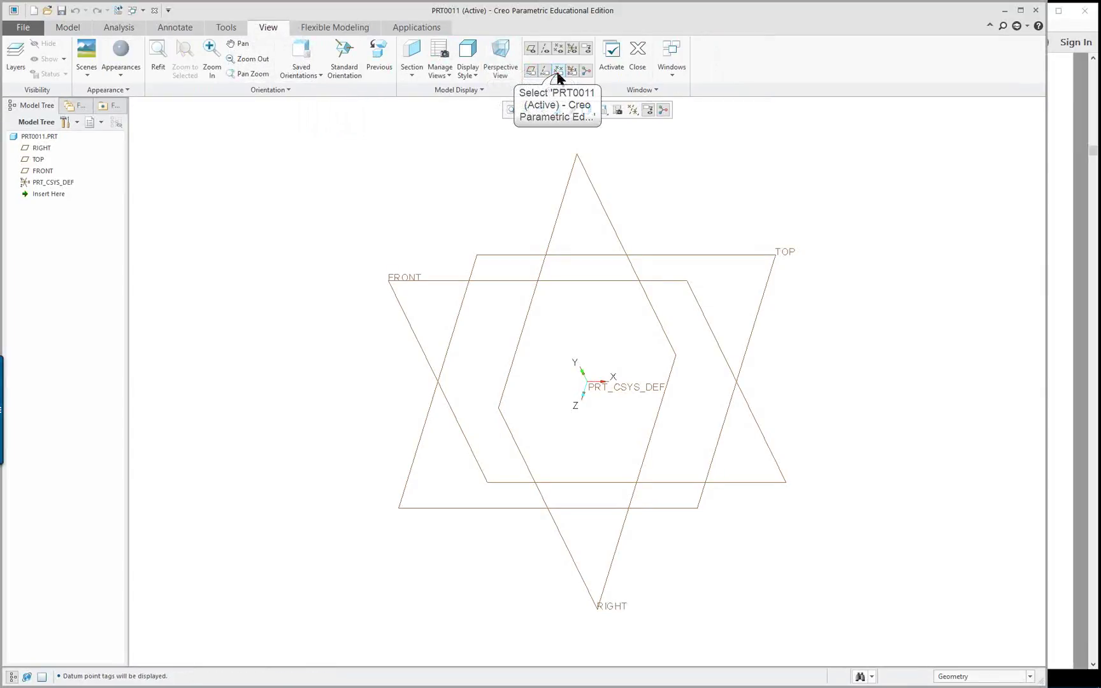
# - Set the model tree to also list placement folders, annotations, suppressed objects, envelope components, copied references and auto round members
pyautogui.click(76, 122)
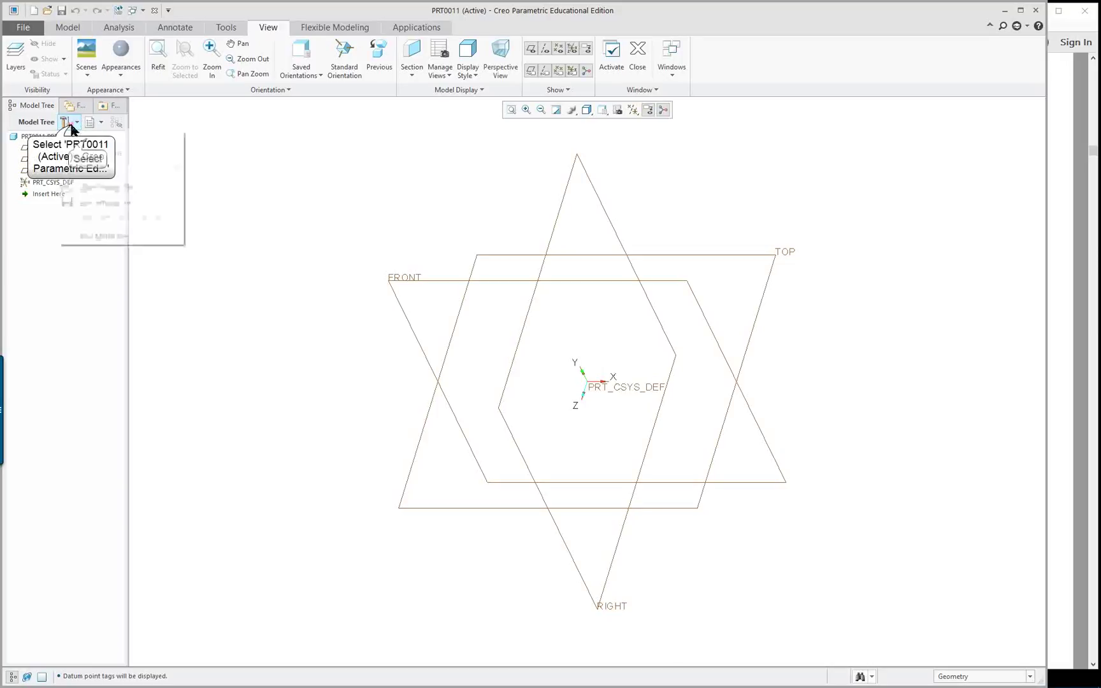
pyautogui.click(89, 138)
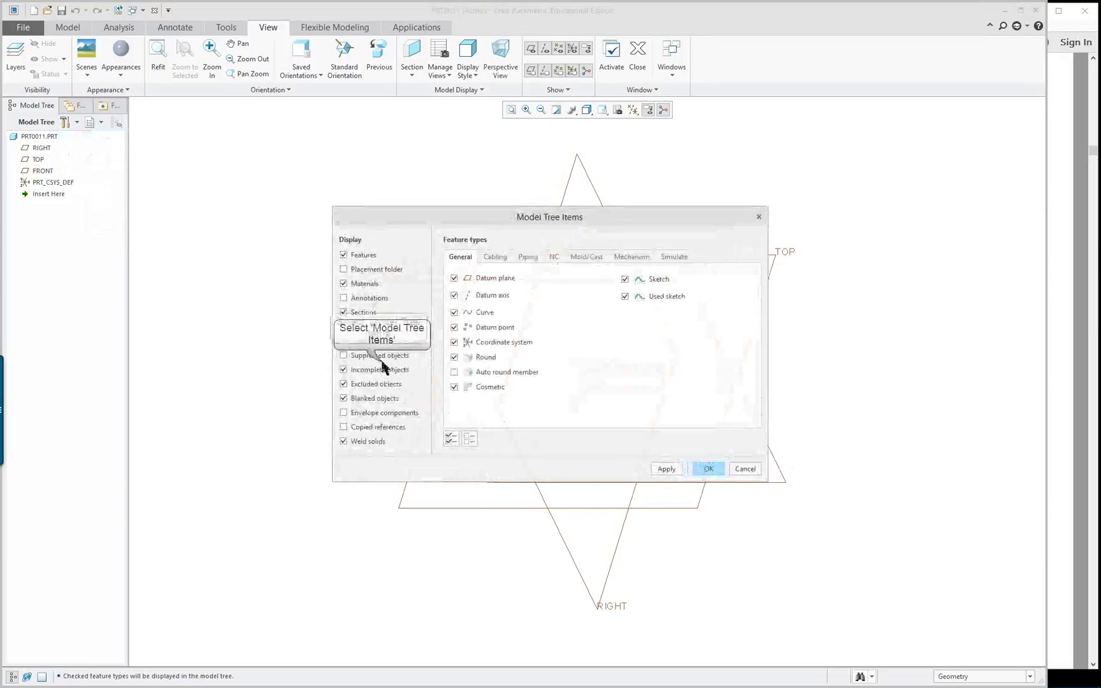
pyautogui.click(374, 269)
pyautogui.click(364, 284)
pyautogui.click(369, 298)
pyautogui.click(363, 312)
pyautogui.click(379, 355)
pyautogui.click(376, 427)
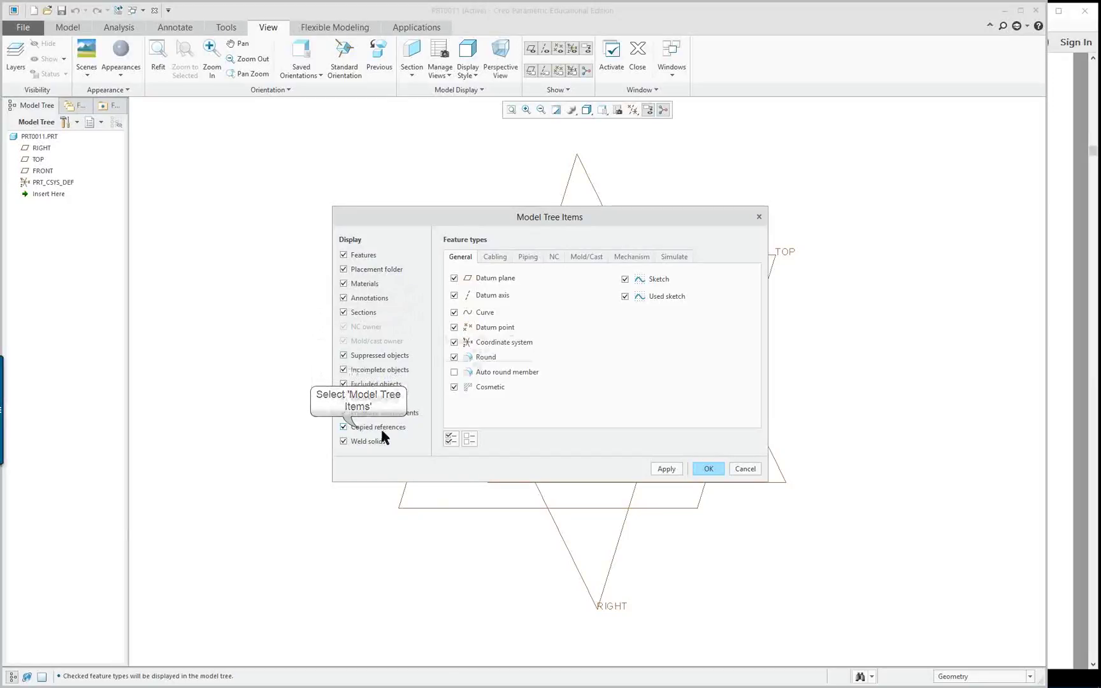
pyautogui.click(459, 372)
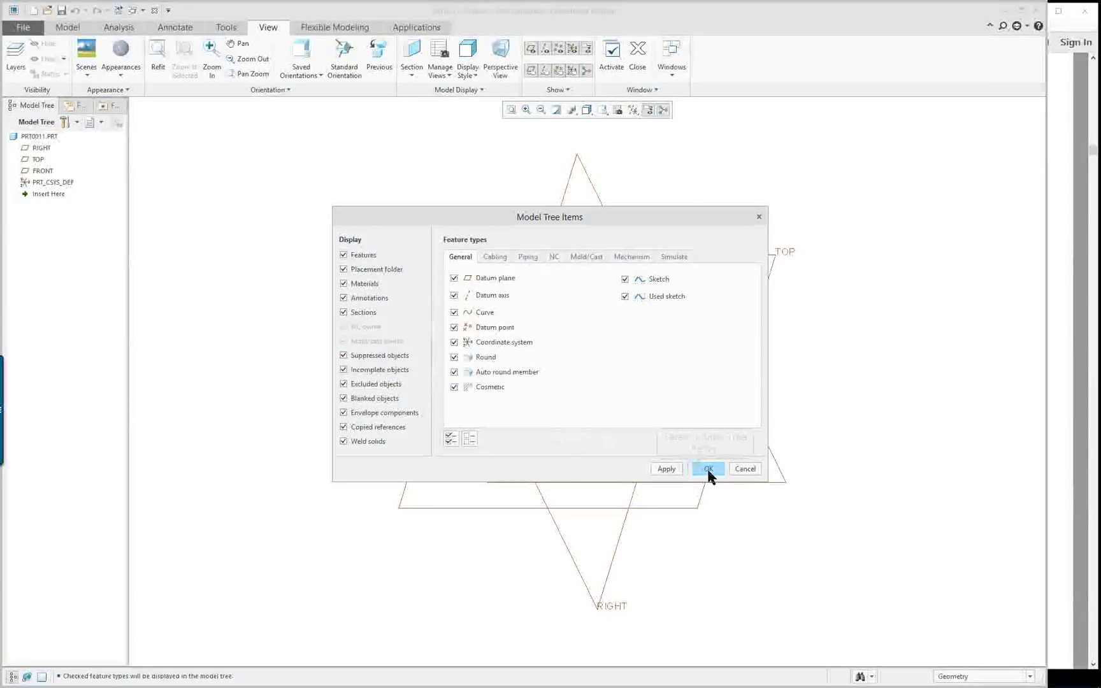
pyautogui.click(705, 470)
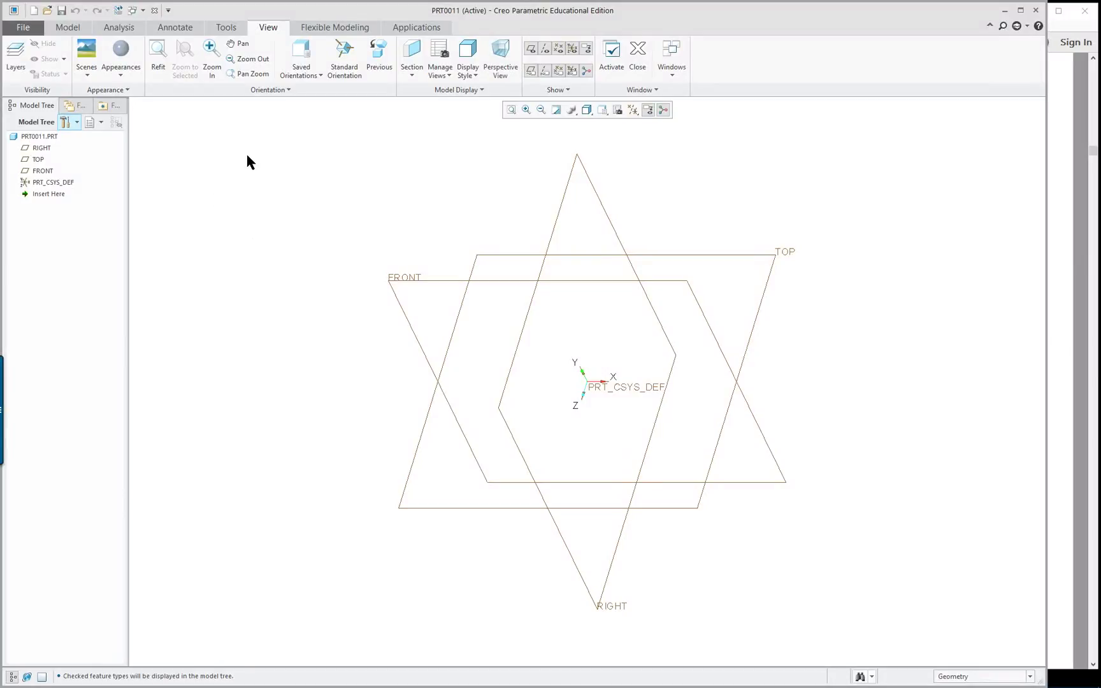
# - Start an Extrude with its sketch on the FRONT datum plane and work in the standard orientation
pyautogui.click(412, 284)
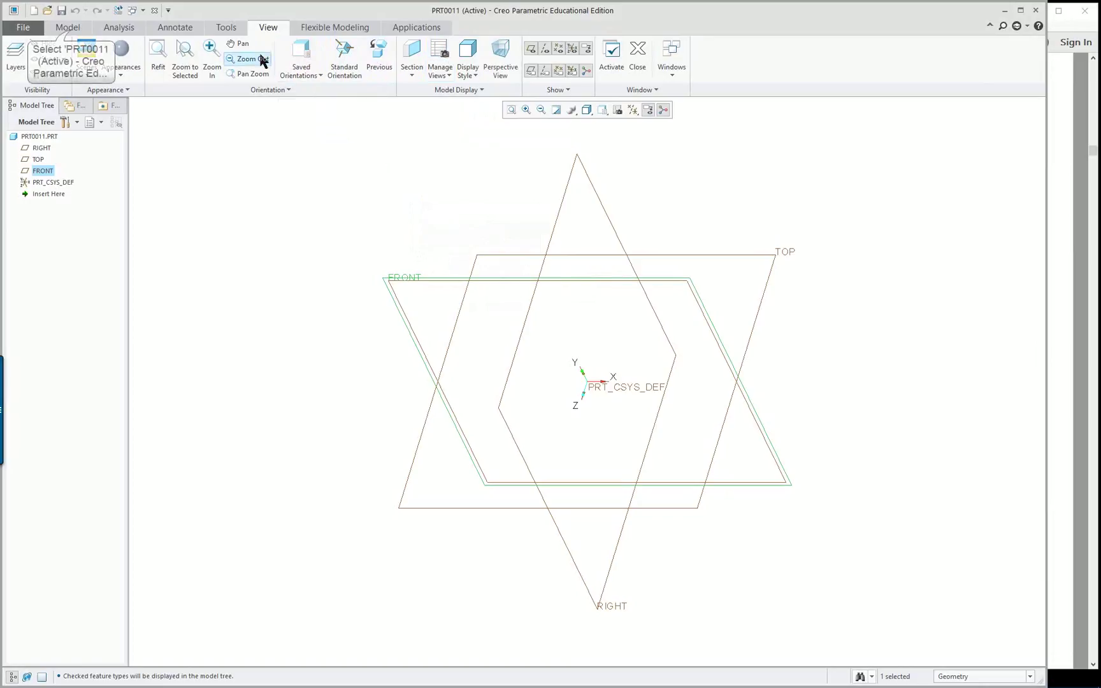
pyautogui.click(69, 29)
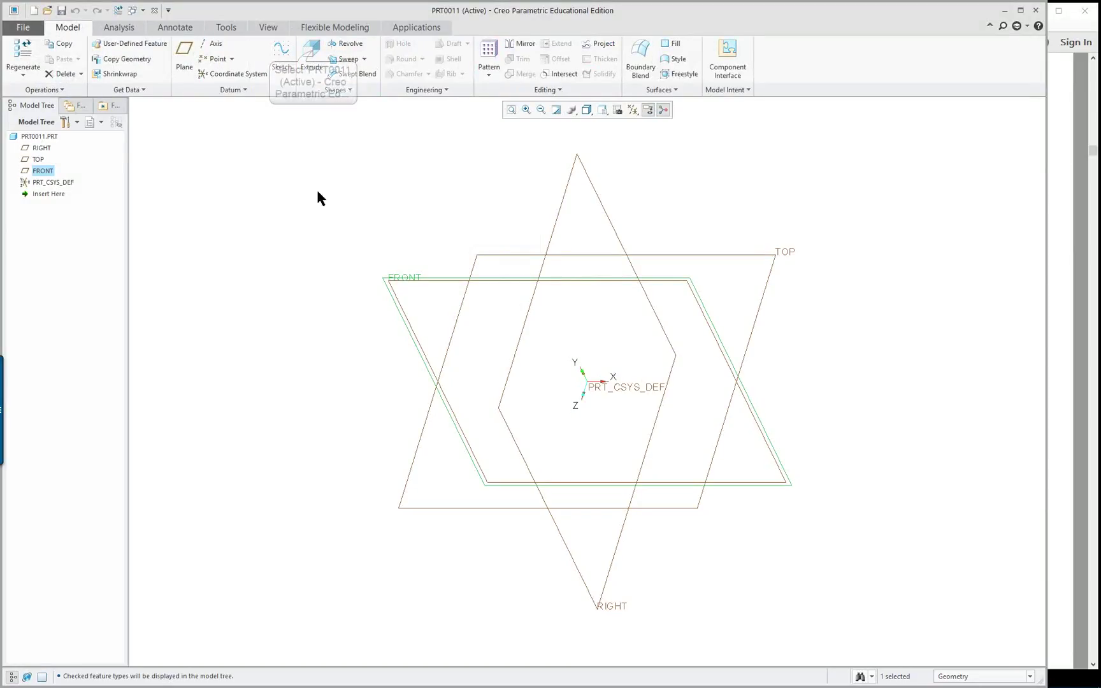
pyautogui.click(311, 51)
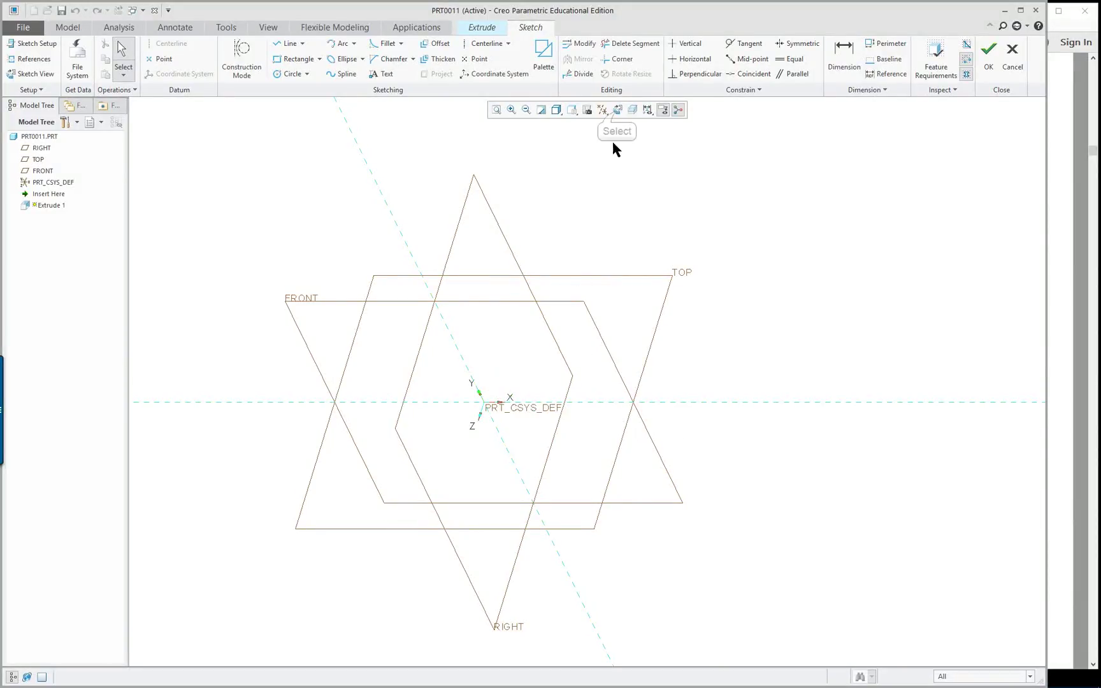
pyautogui.click(616, 110)
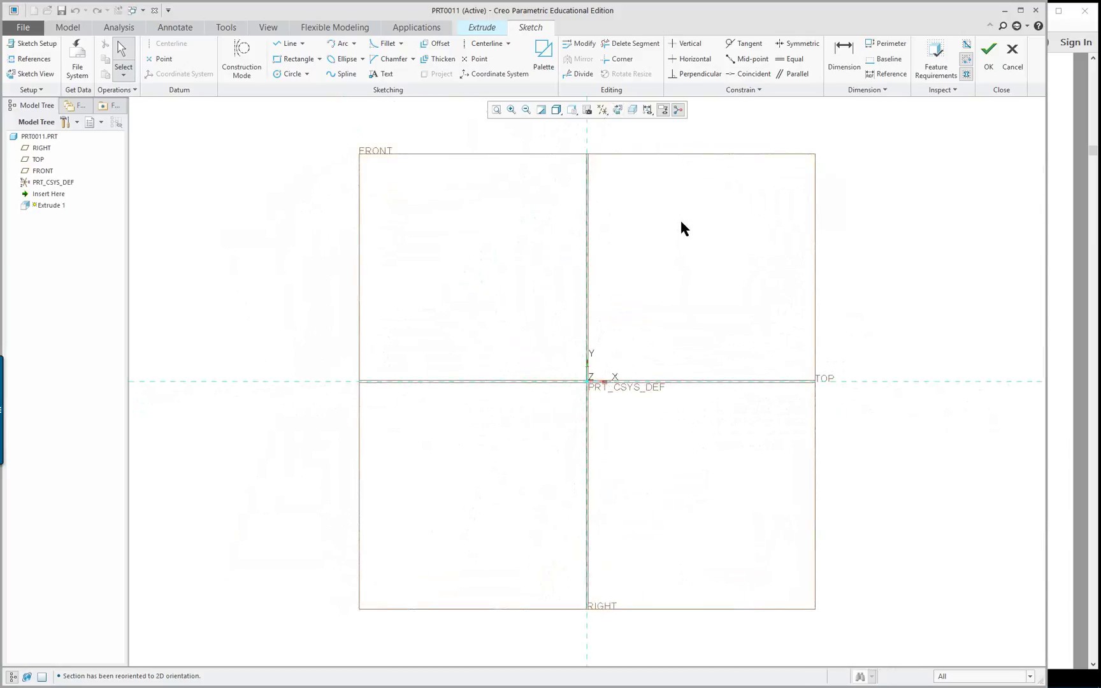
pyautogui.hotkey('ctrl', 'd')
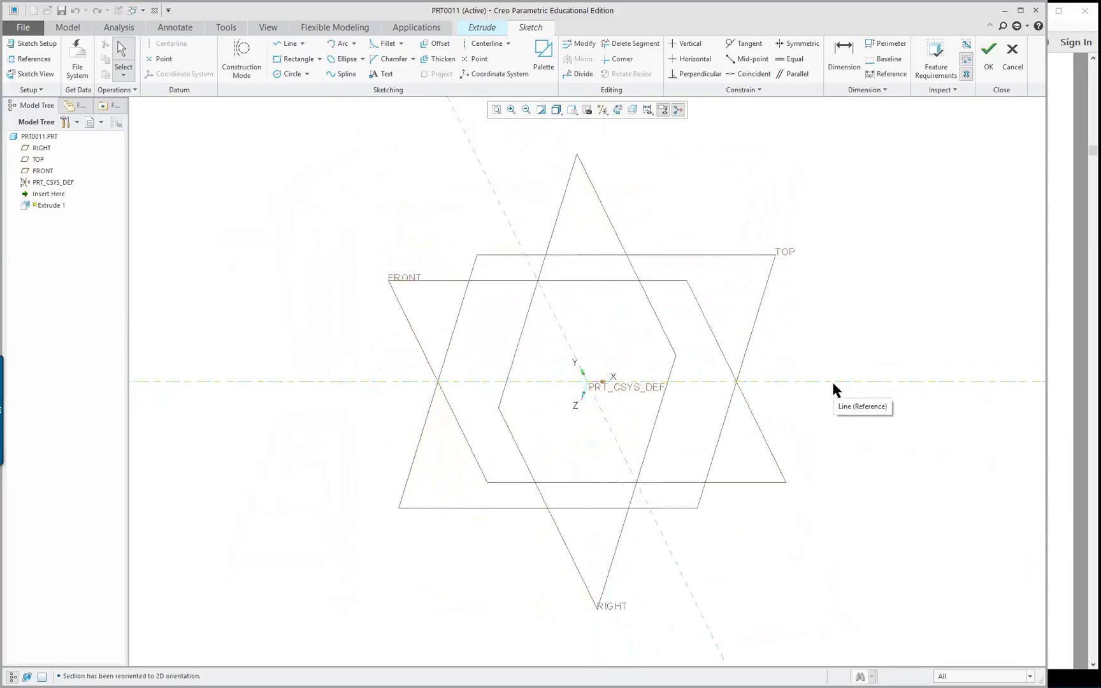
pyautogui.rightClick(822, 290)
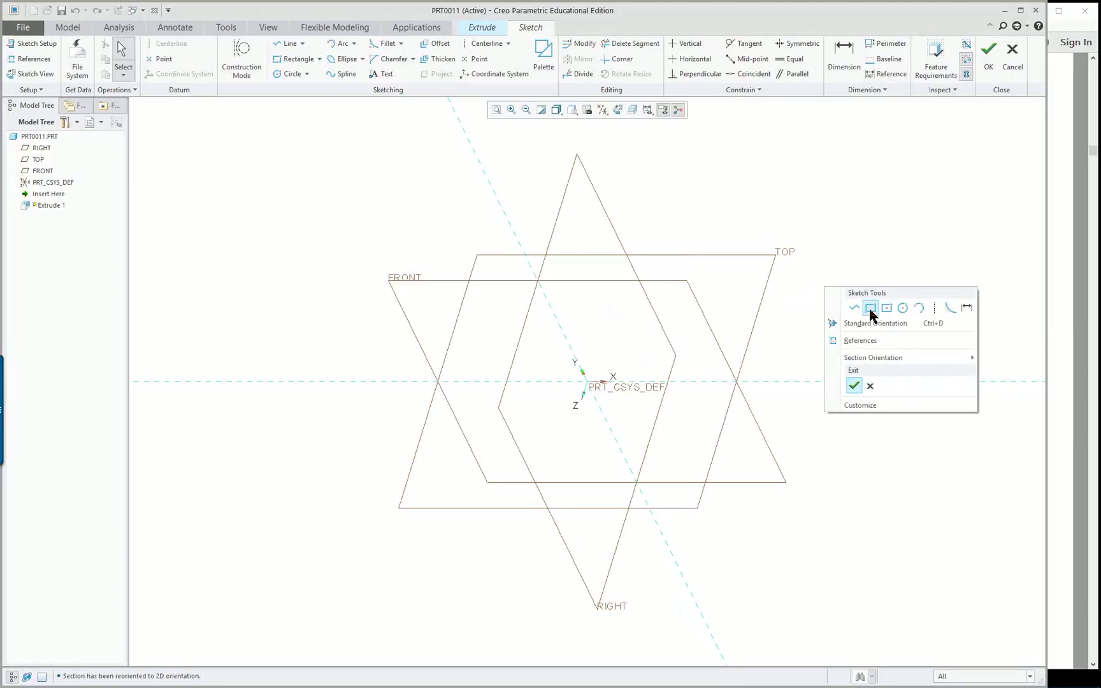
pyautogui.click(1032, 311)
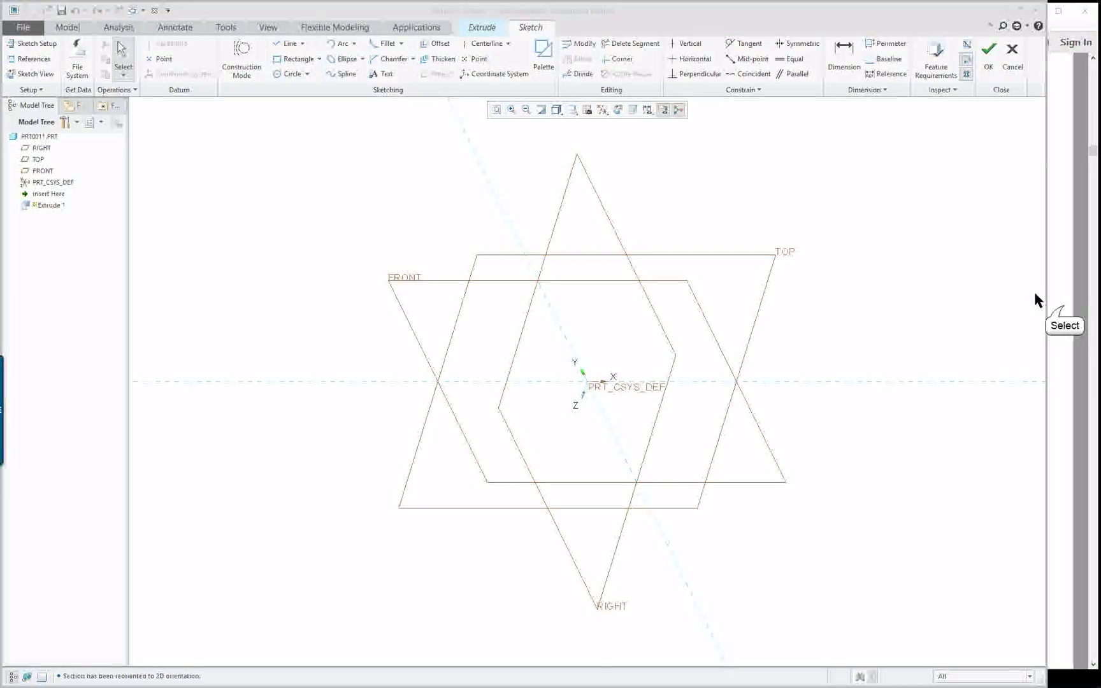
pyautogui.click(1062, 310)
pyautogui.click(381, 154)
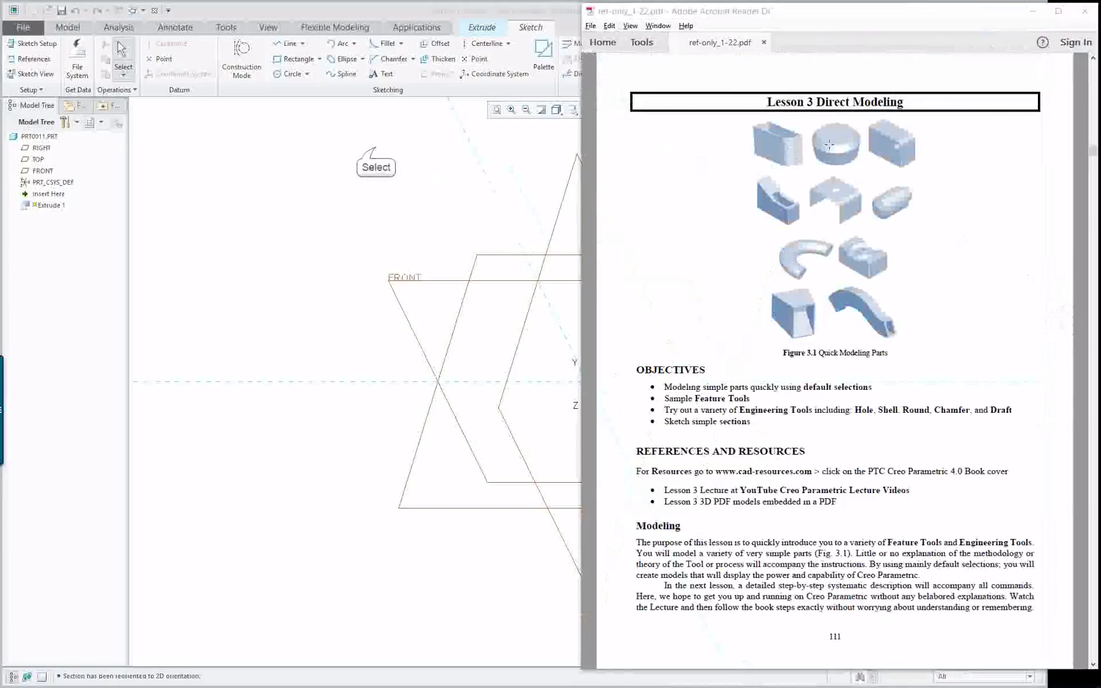
# - Sketch a small corner rectangle starting at the origin, extending along positive X and Y, and accept the sketch
pyautogui.rightClick(819, 330)
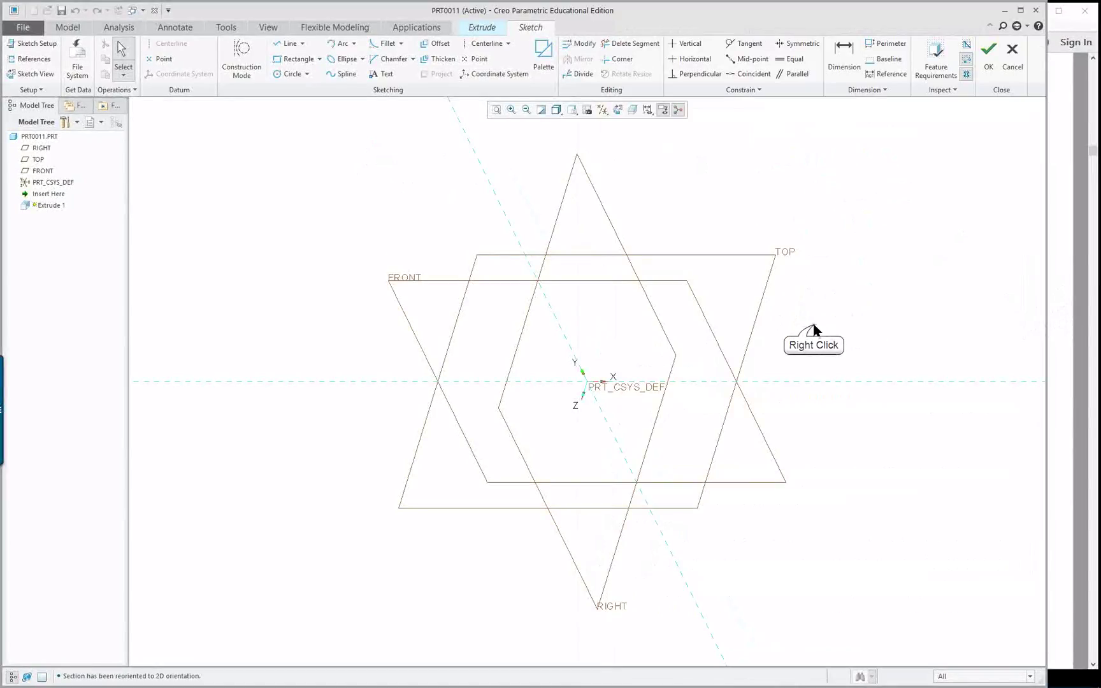
pyautogui.click(859, 349)
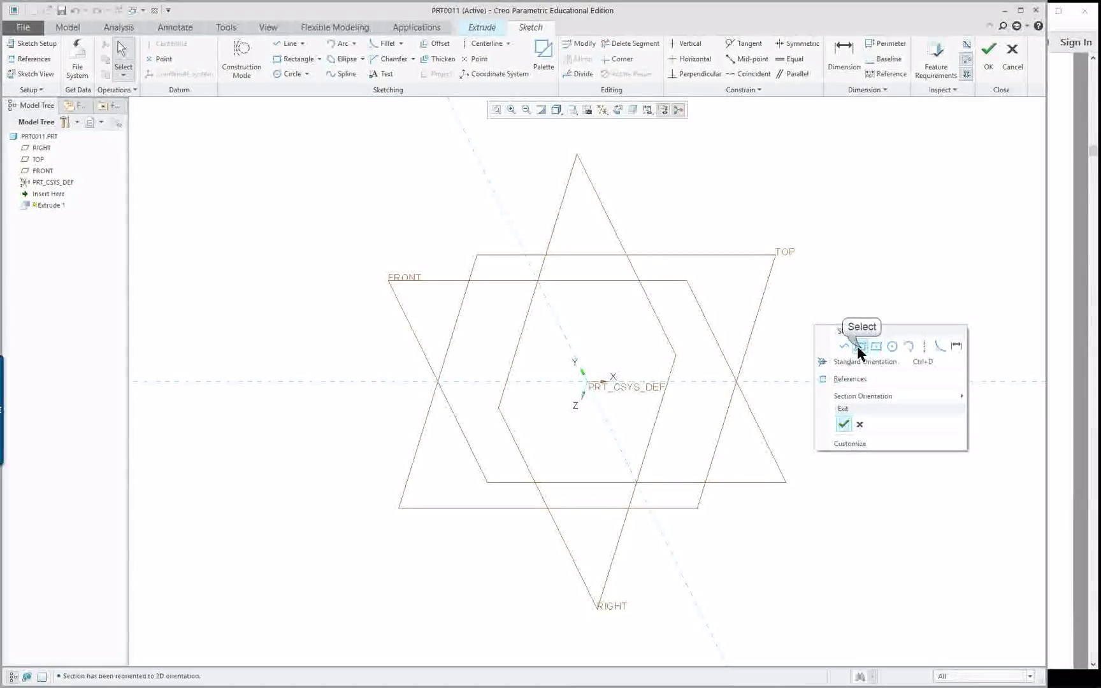
pyautogui.click(583, 380)
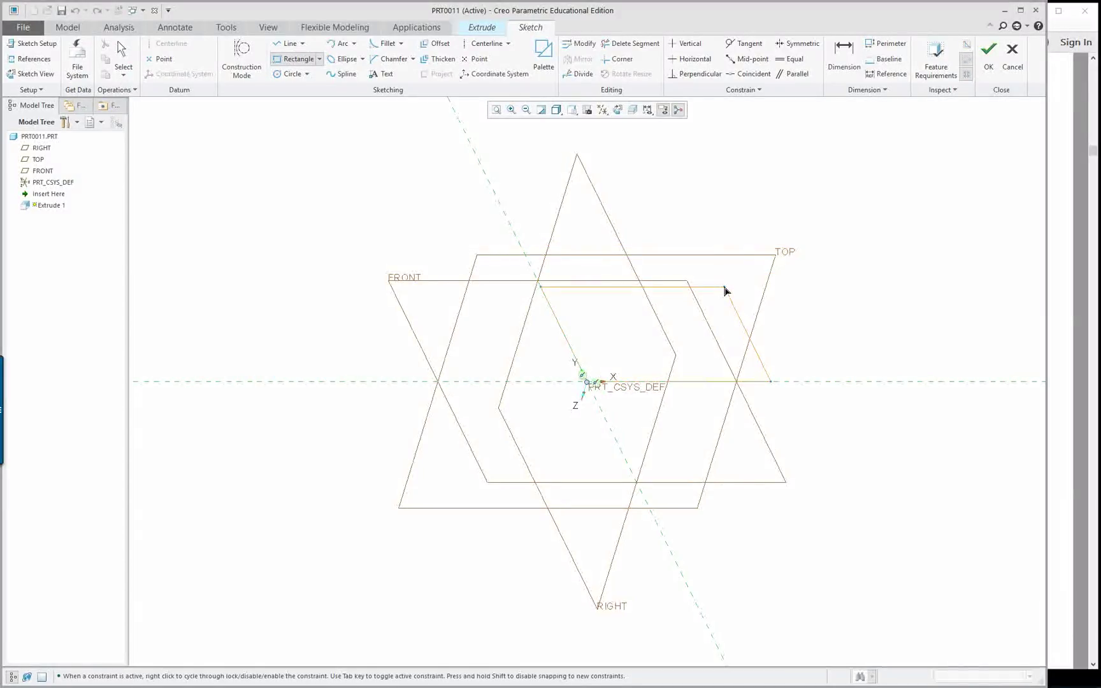
pyautogui.click(626, 363)
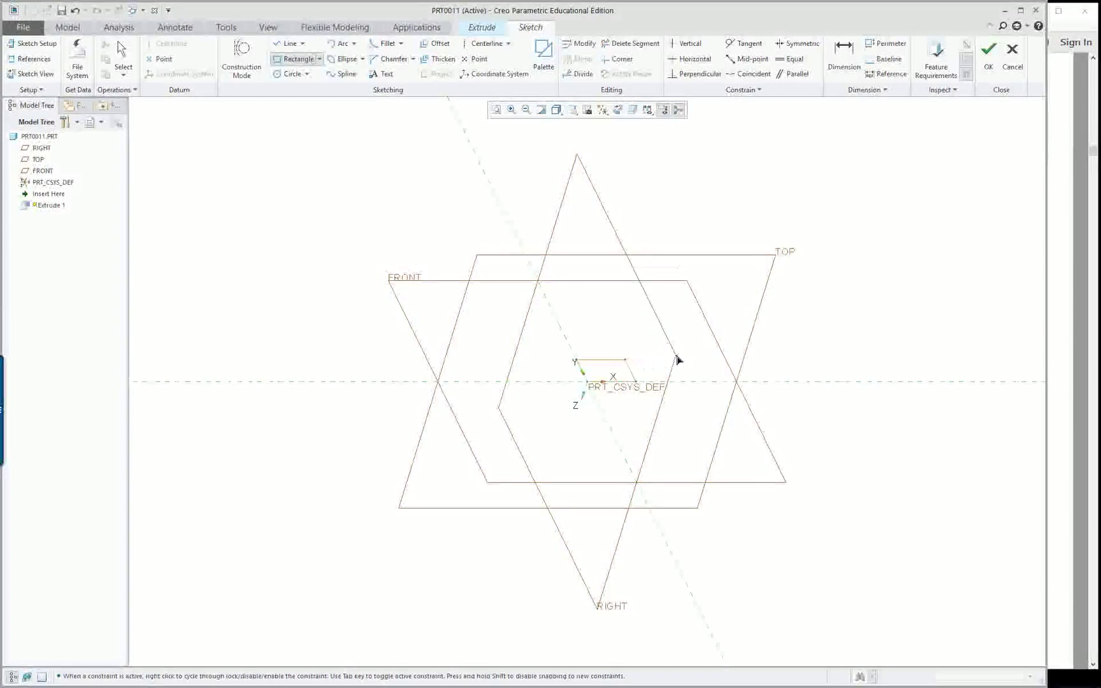
pyautogui.middleClick(780, 334)
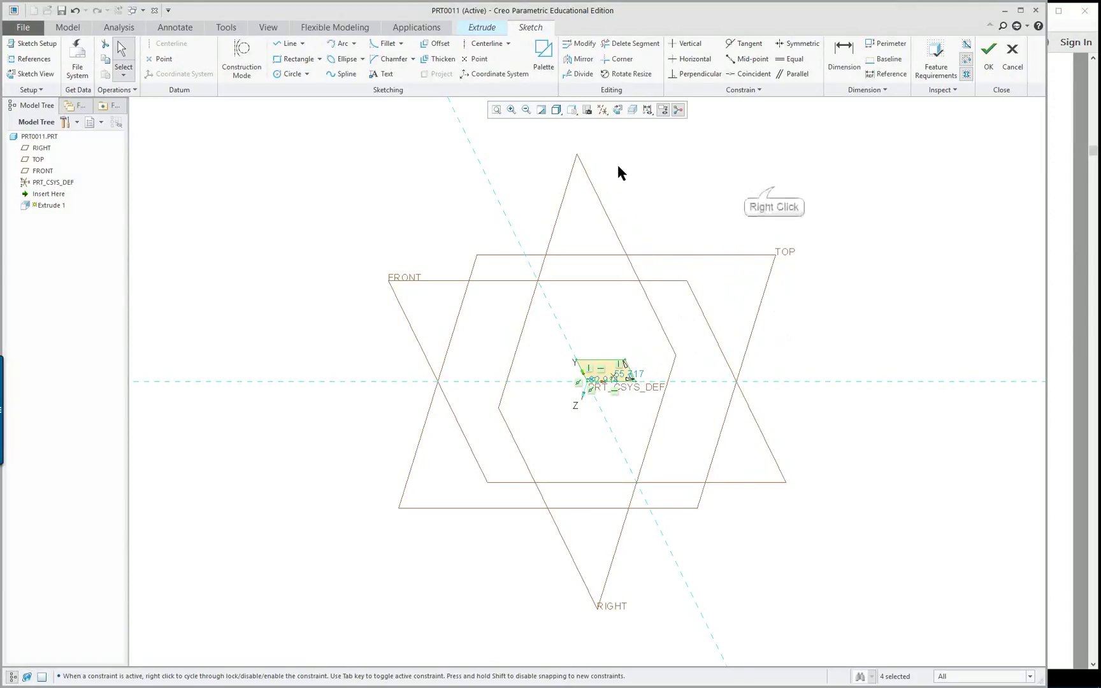
pyautogui.rightClick(775, 190)
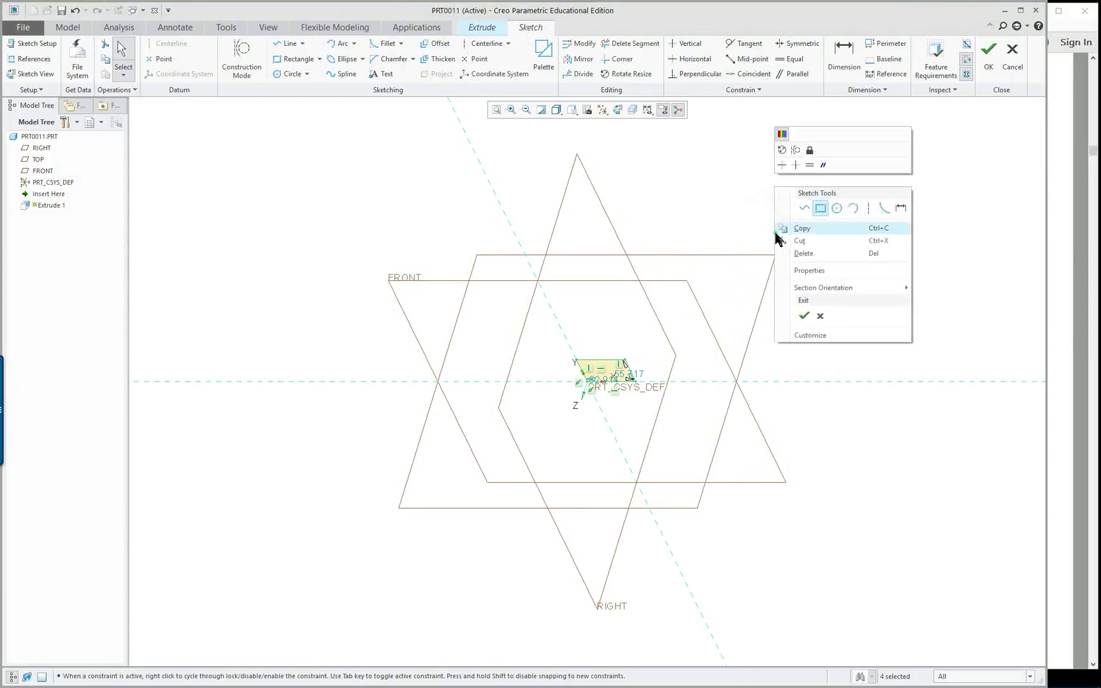
pyautogui.click(803, 315)
# - Set the extrusion depth to 55
pyautogui.doubleClick(101, 60)
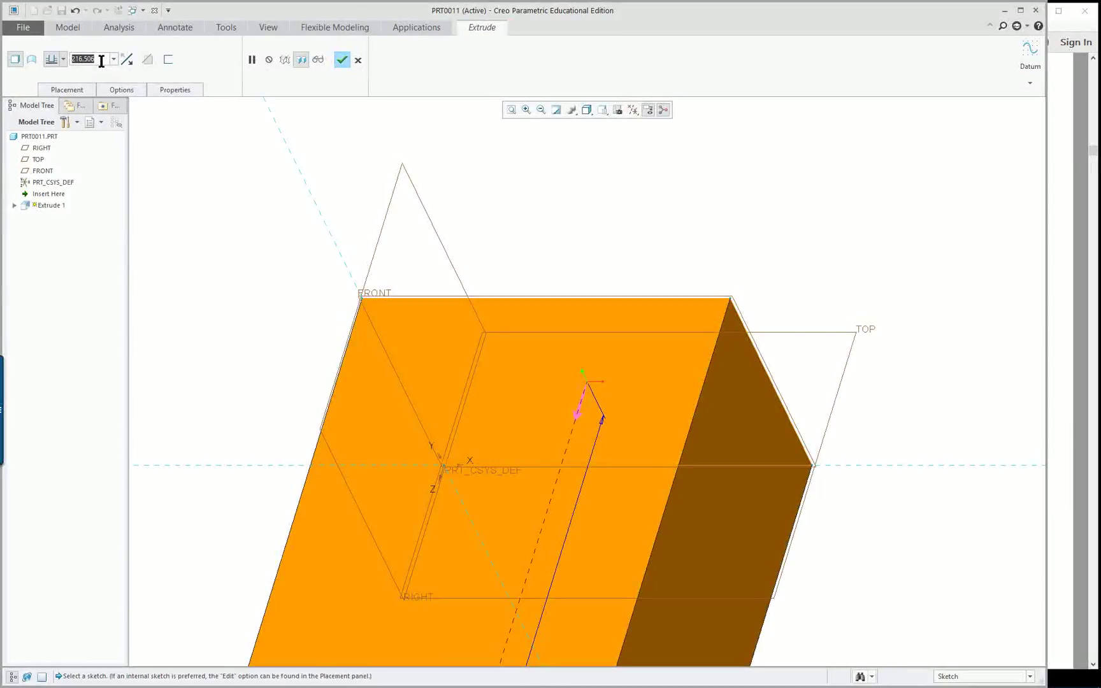
pyautogui.write('55')
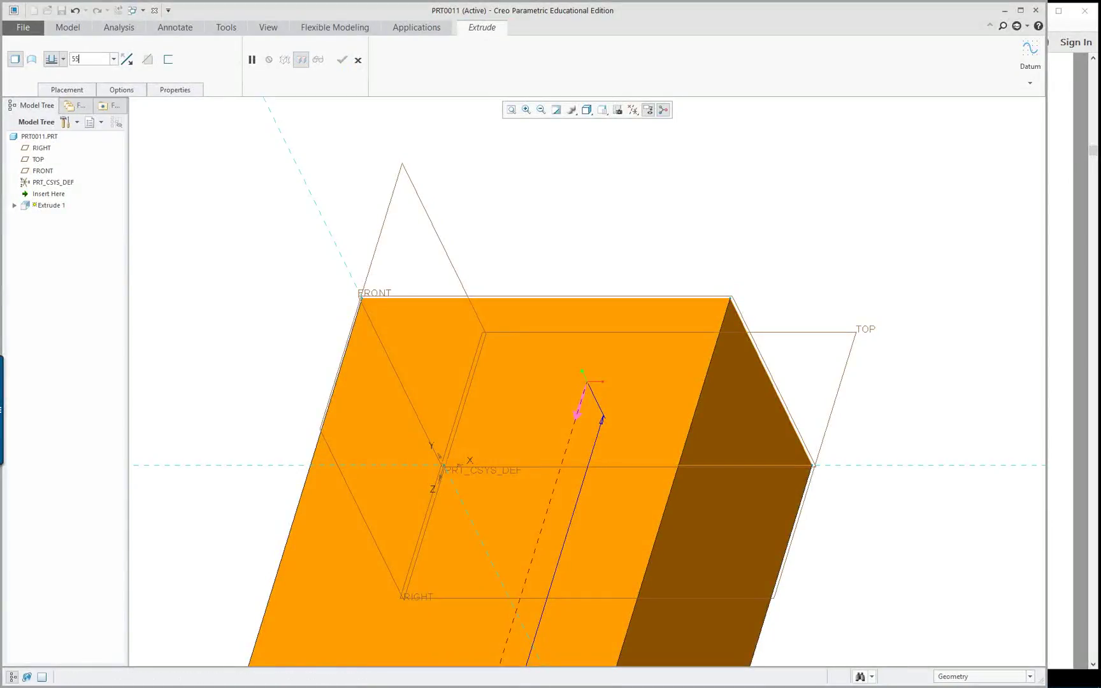
pyautogui.press('Return')
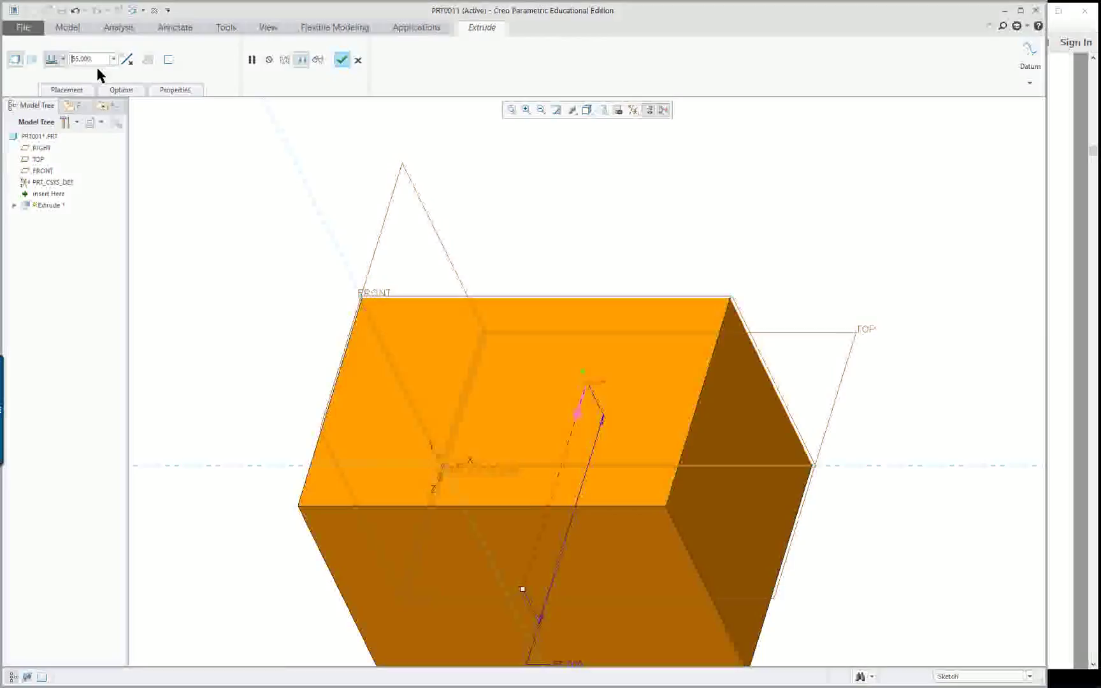
# - Shorten the extrusion freehand to a depth of about 43.8 and complete the feature
pyautogui.moveTo(525, 589); pyautogui.dragTo(554, 549)
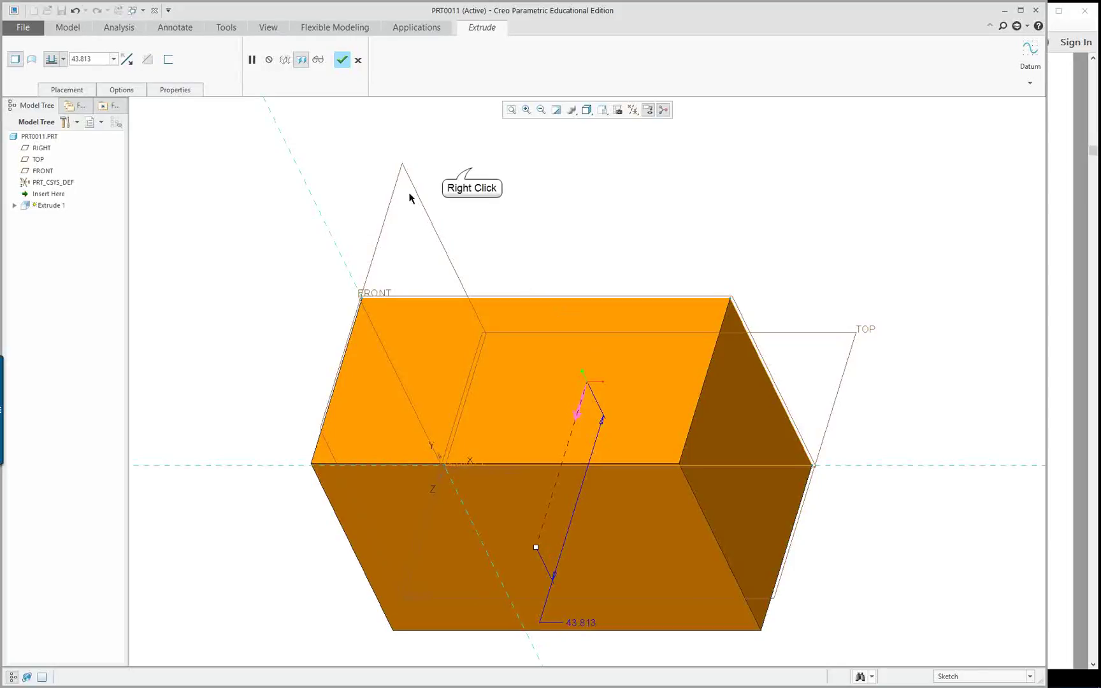
pyautogui.rightClick(470, 171)
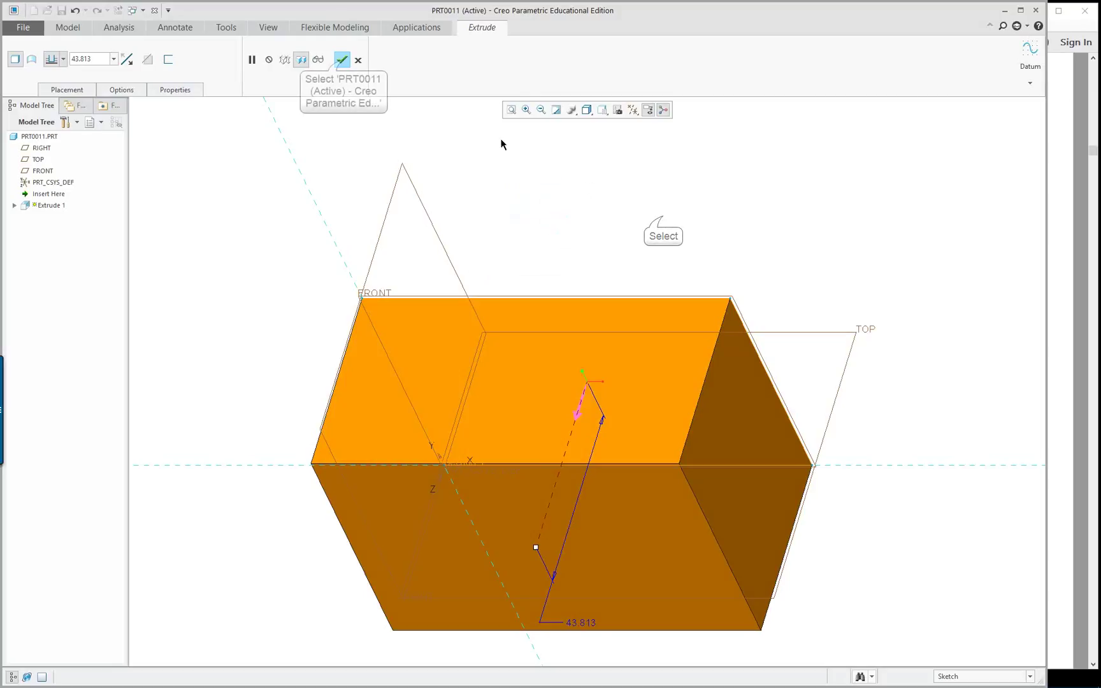
pyautogui.click(342, 60)
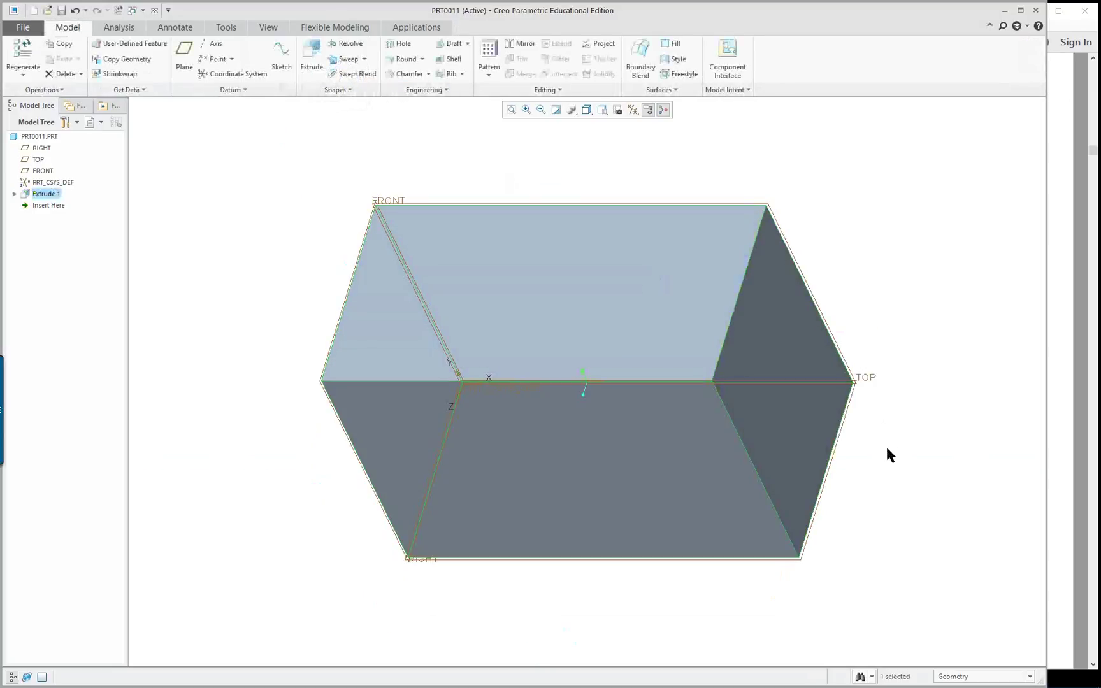
# - Round the block's front-right vertical edge with a radius of about 20.3 and complete the feature
pyautogui.click(744, 450)
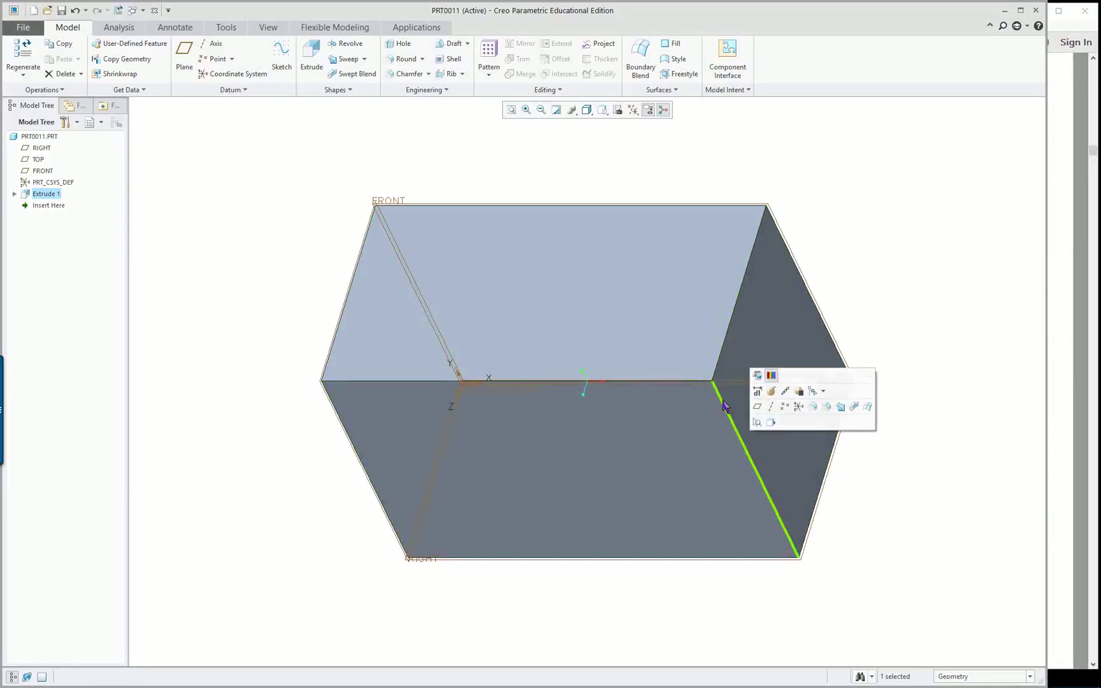
pyautogui.click(813, 407)
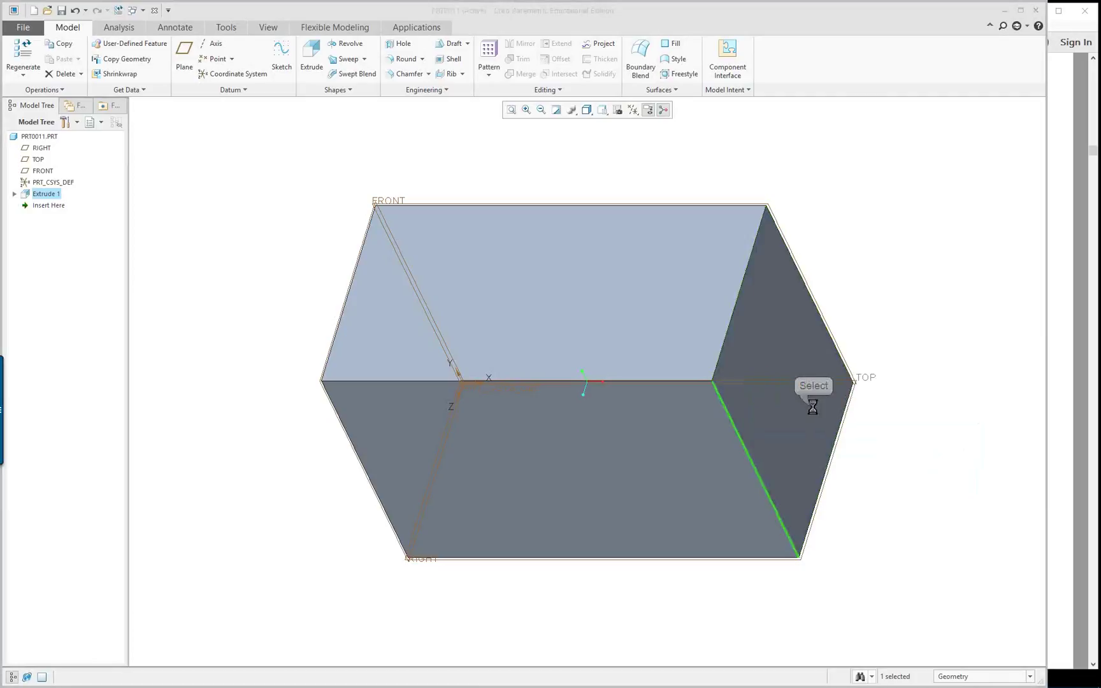
pyautogui.moveTo(751, 471); pyautogui.dragTo(661, 497)
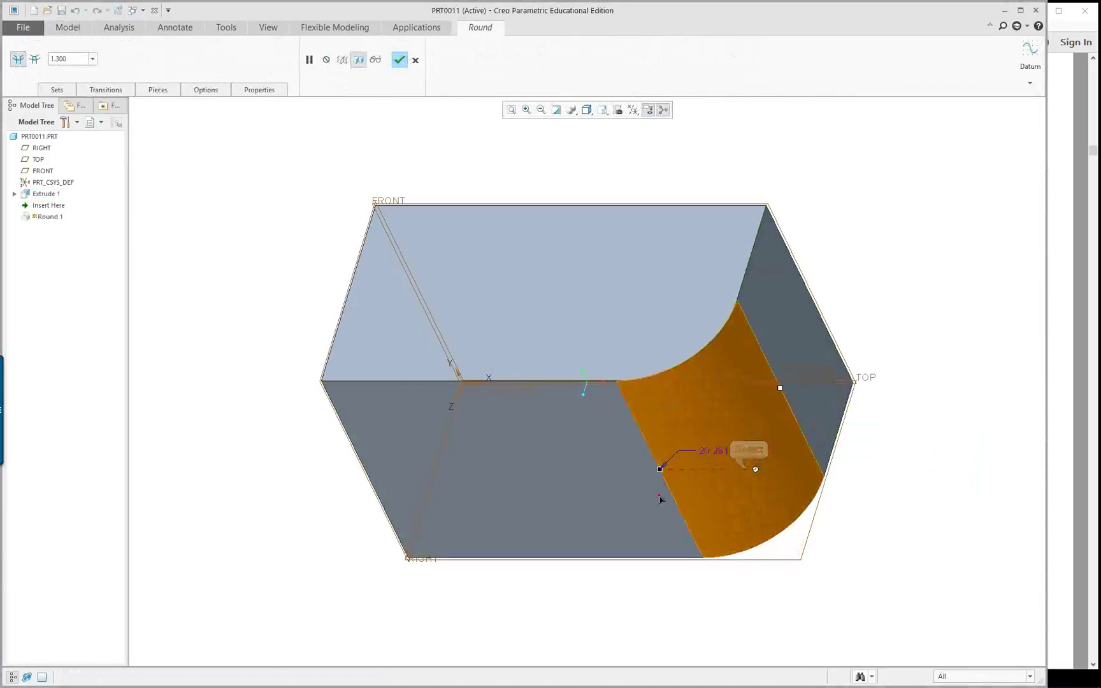
pyautogui.middleClick(628, 495)
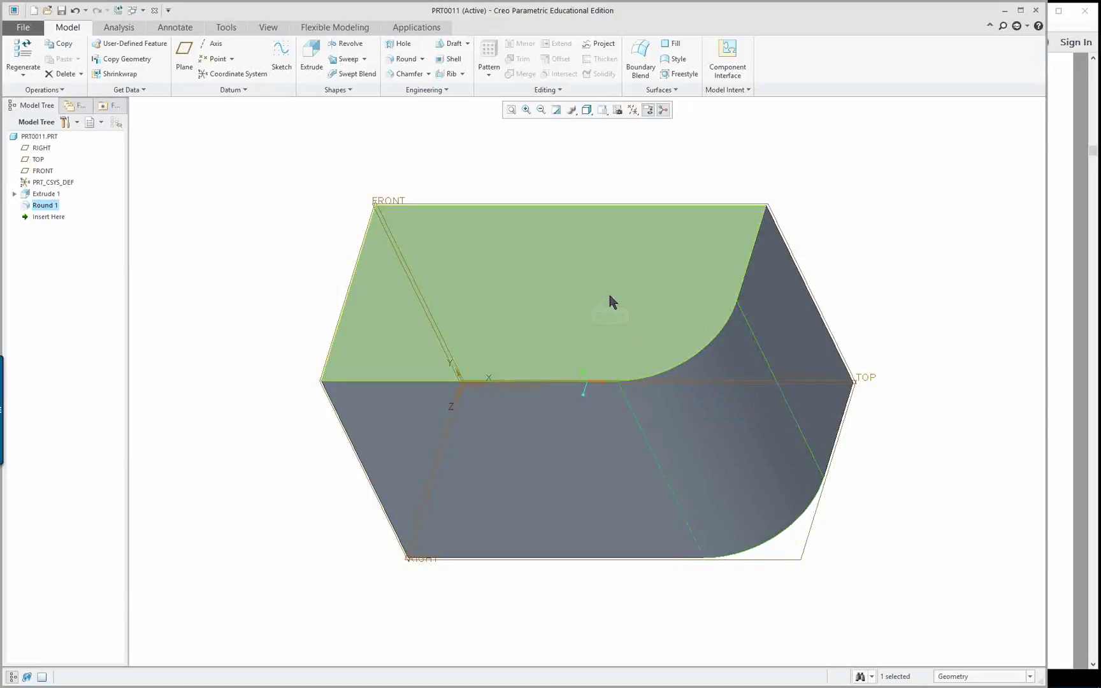
# - Shell the block with its upper face removed, using a wall thickness of 1.364
pyautogui.click(610, 300)
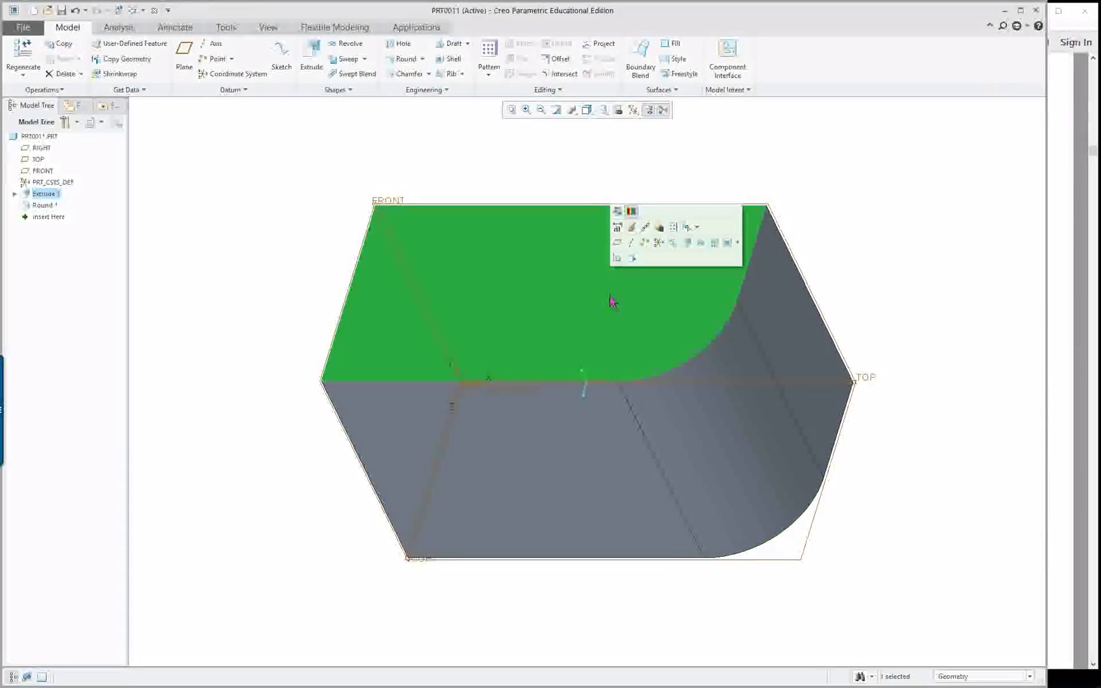
pyautogui.click(728, 243)
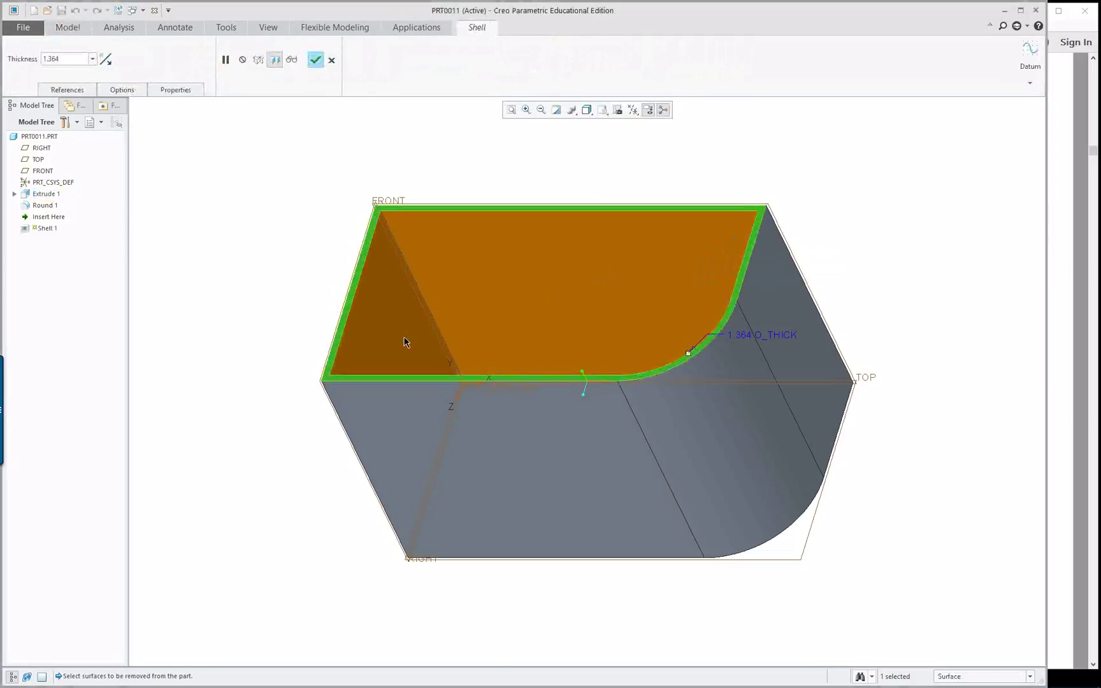
pyautogui.middleClick(280, 374)
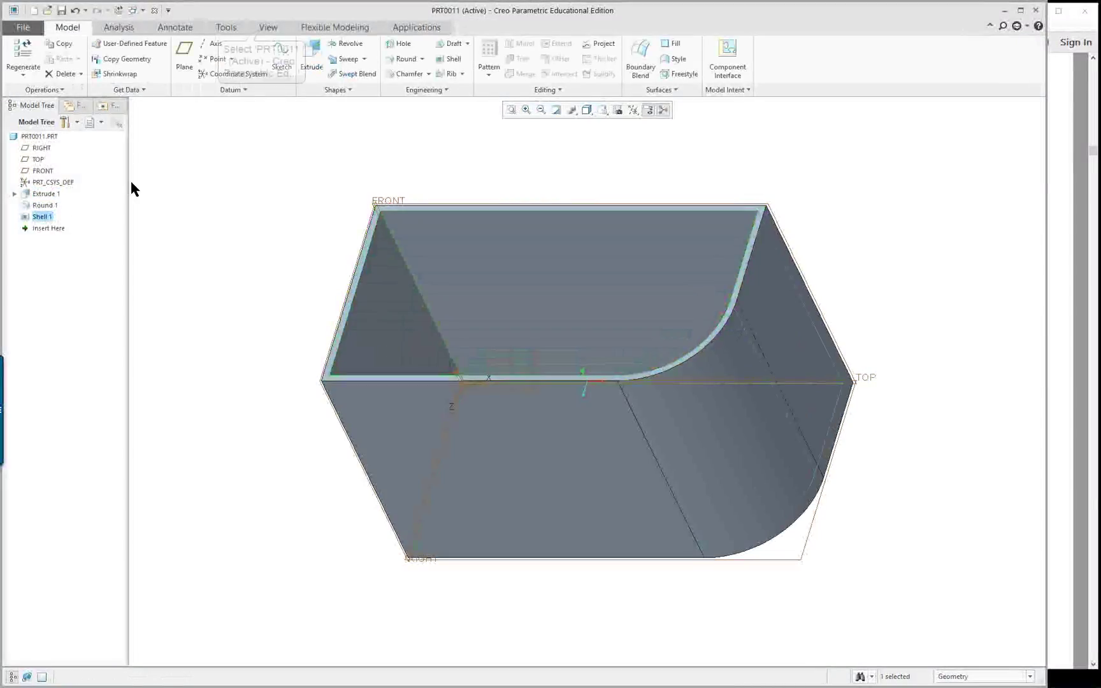
# - Apply a reddish appearance from the std-metals library to the entire part
pyautogui.click(263, 30)
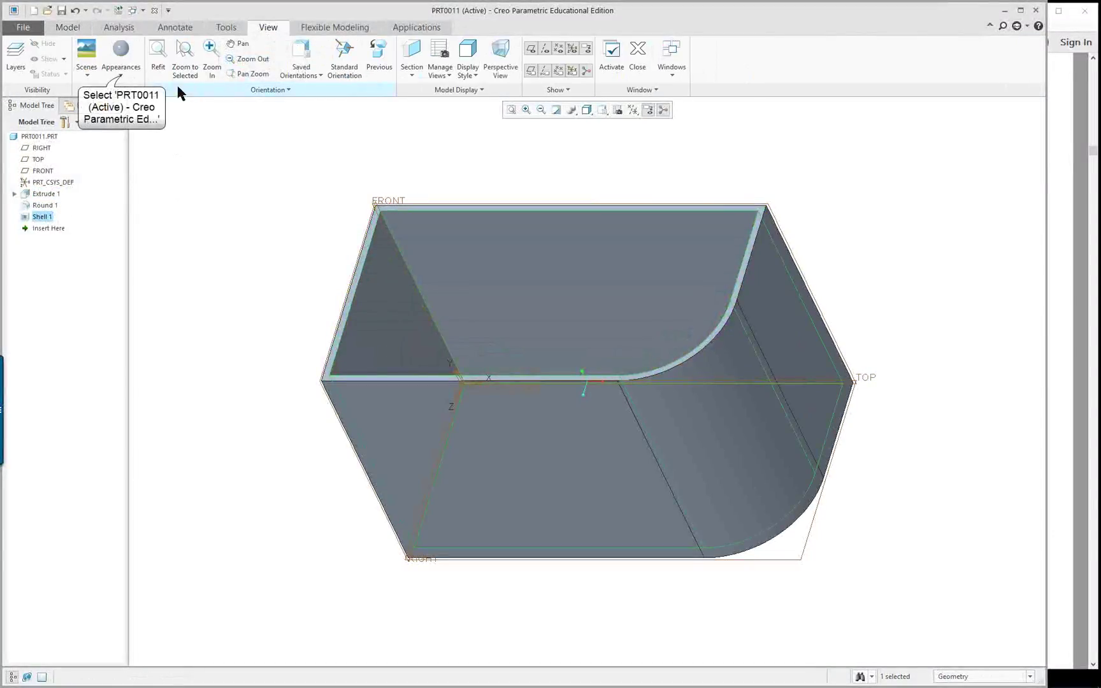
pyautogui.click(120, 73)
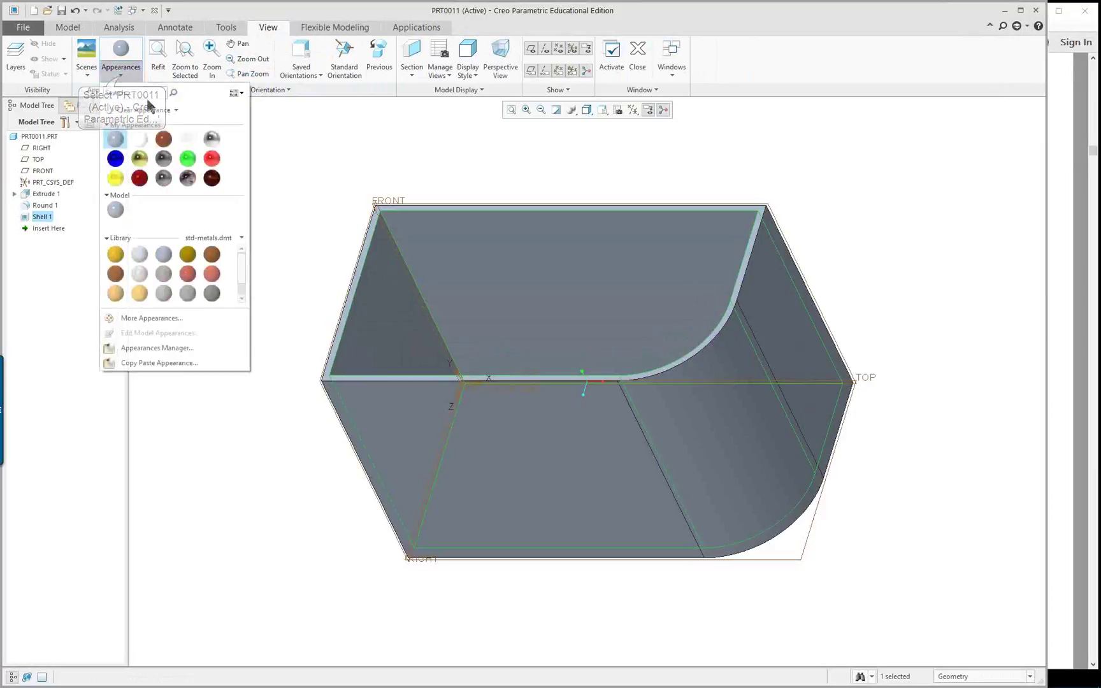
pyautogui.click(190, 278)
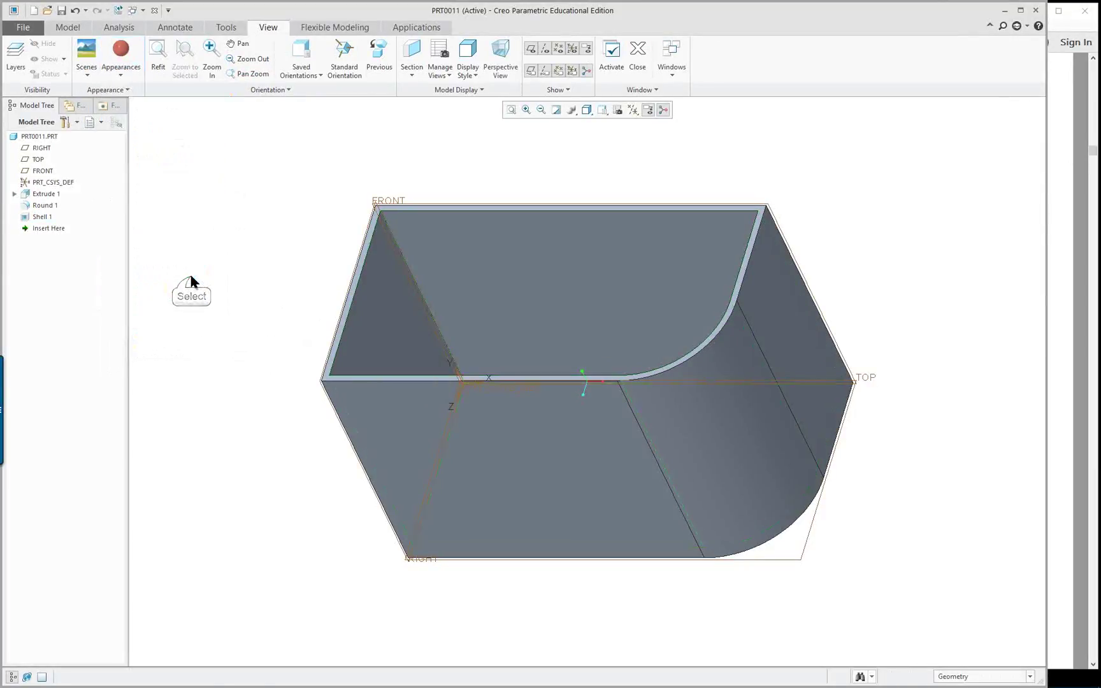
pyautogui.click(38, 136)
pyautogui.middleClick(116, 58)
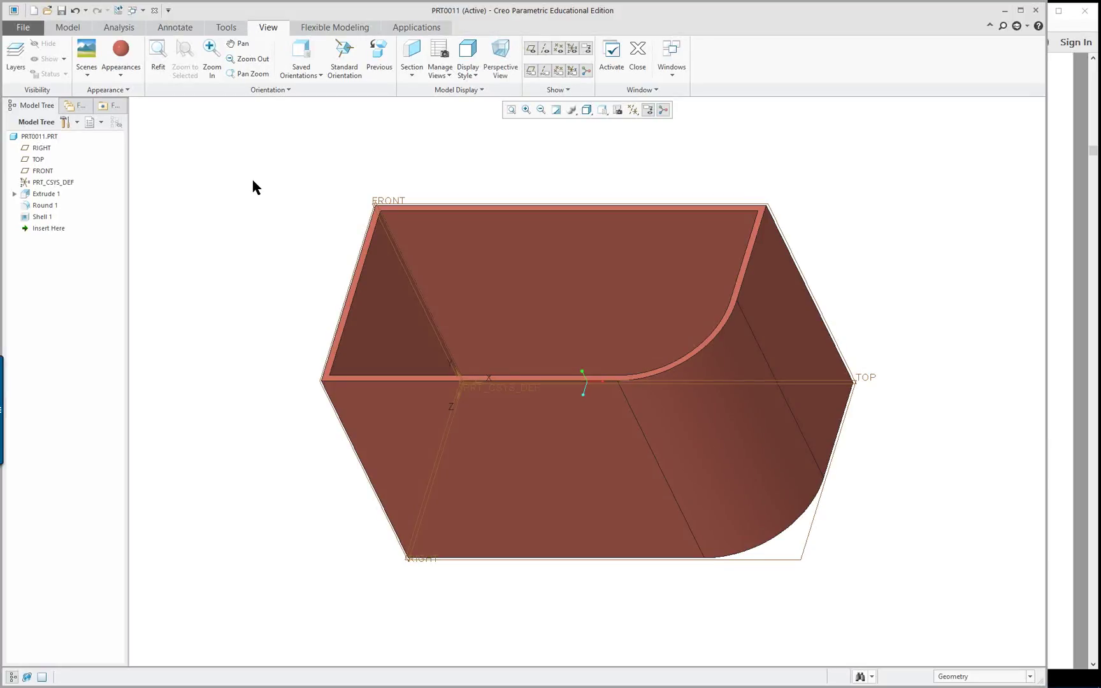
# - Toggle the display of model colors off and back on, working from the shell's inner back surface
pyautogui.rightClick(252, 181)
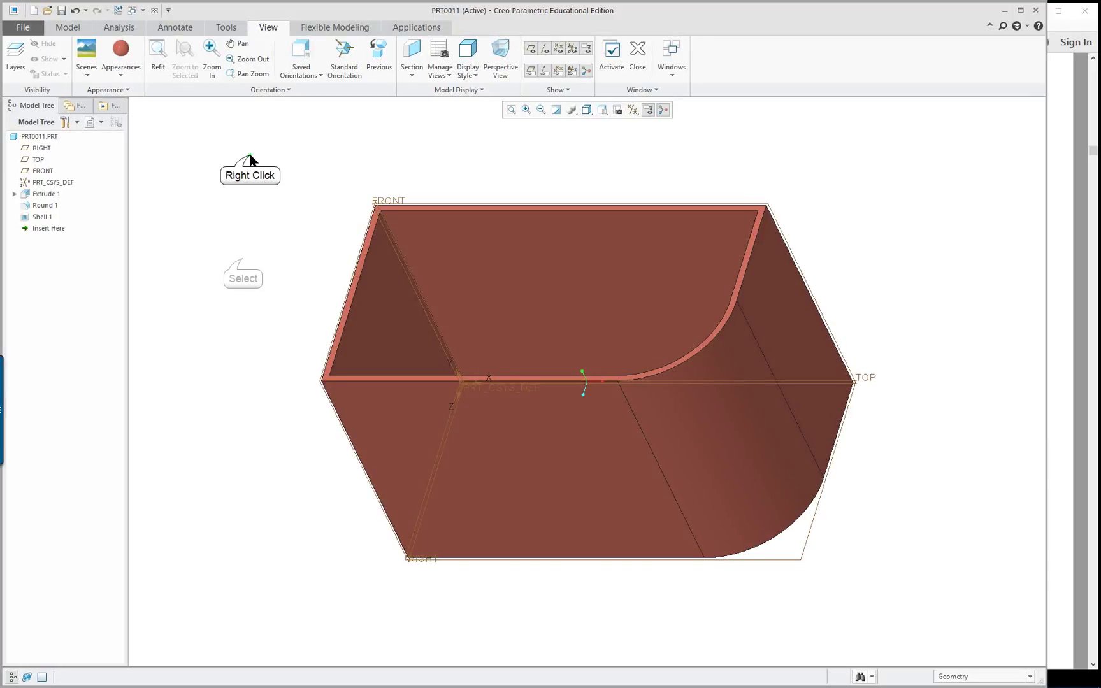
pyautogui.click(454, 259)
pyautogui.click(457, 258)
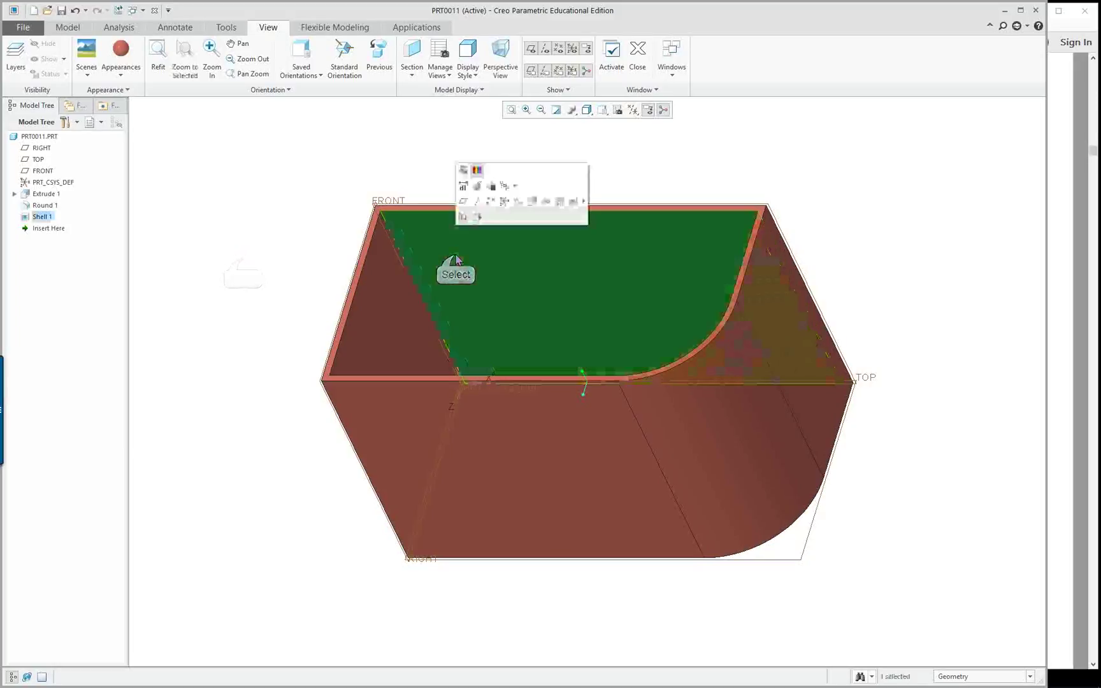
pyautogui.click(478, 171)
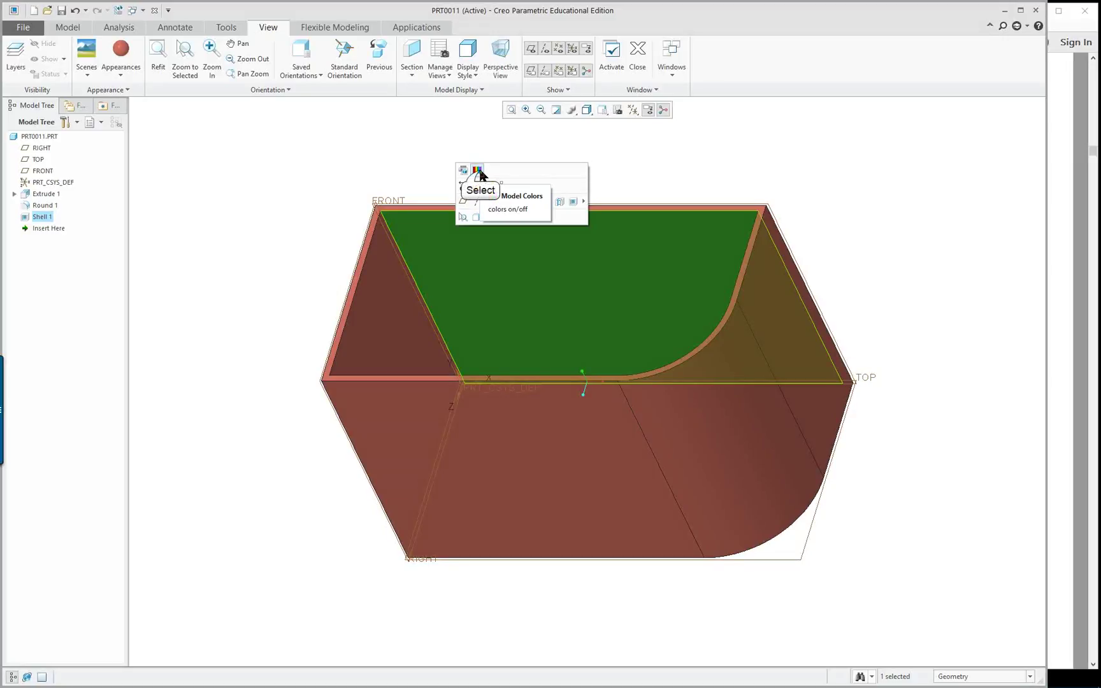
pyautogui.click(252, 206)
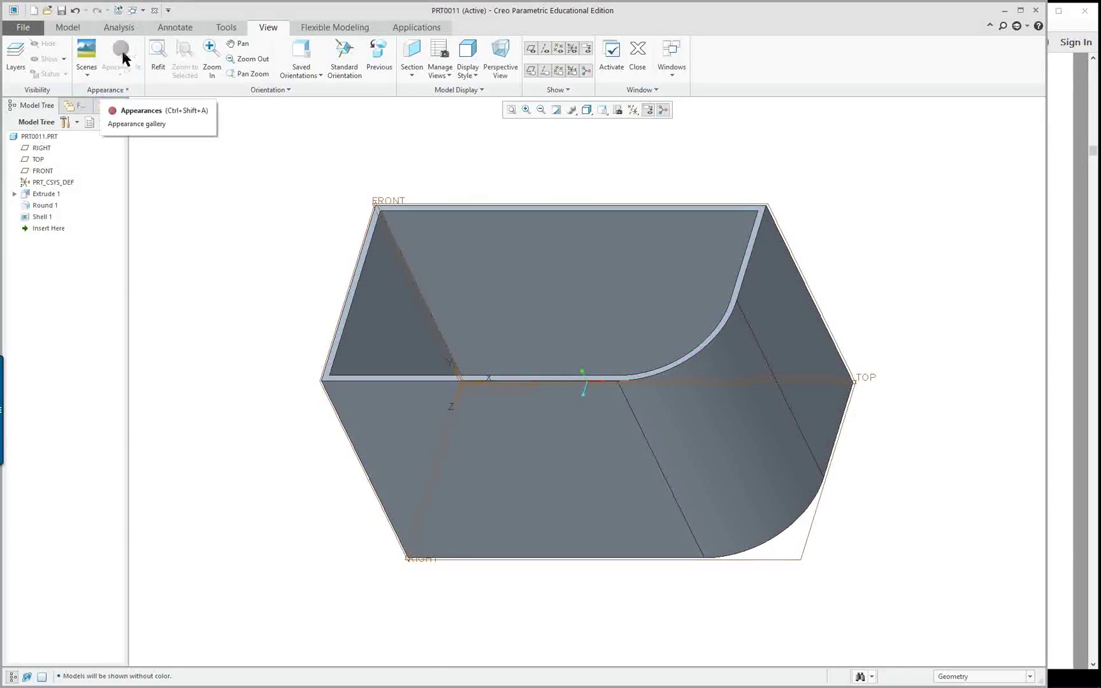
pyautogui.click(473, 234)
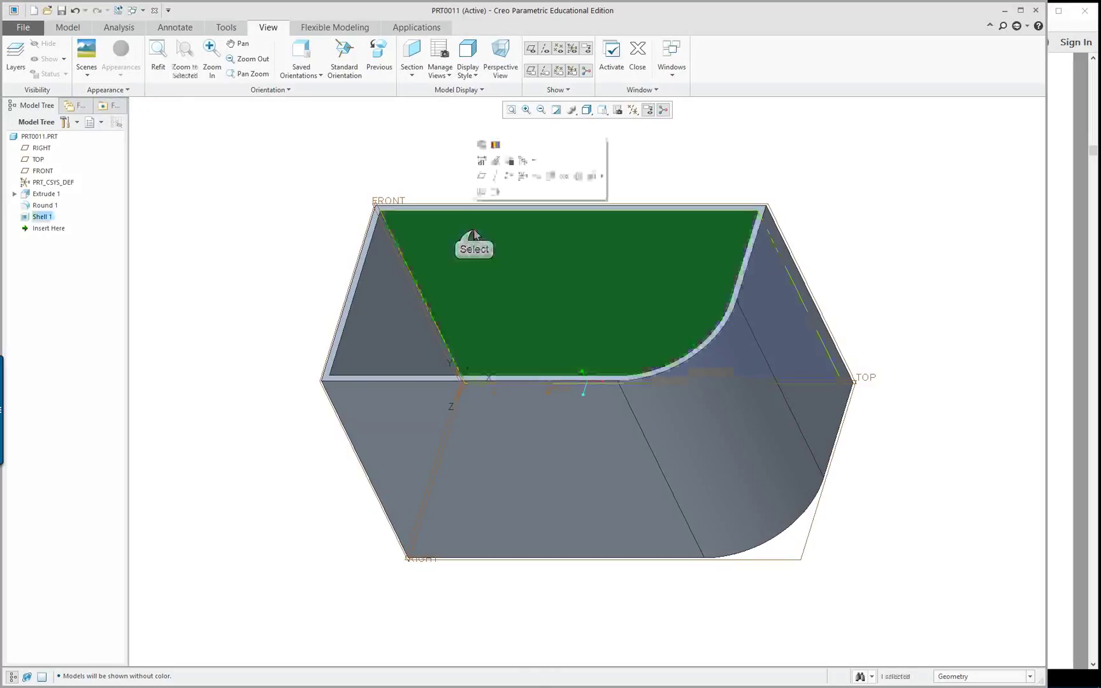
pyautogui.click(498, 146)
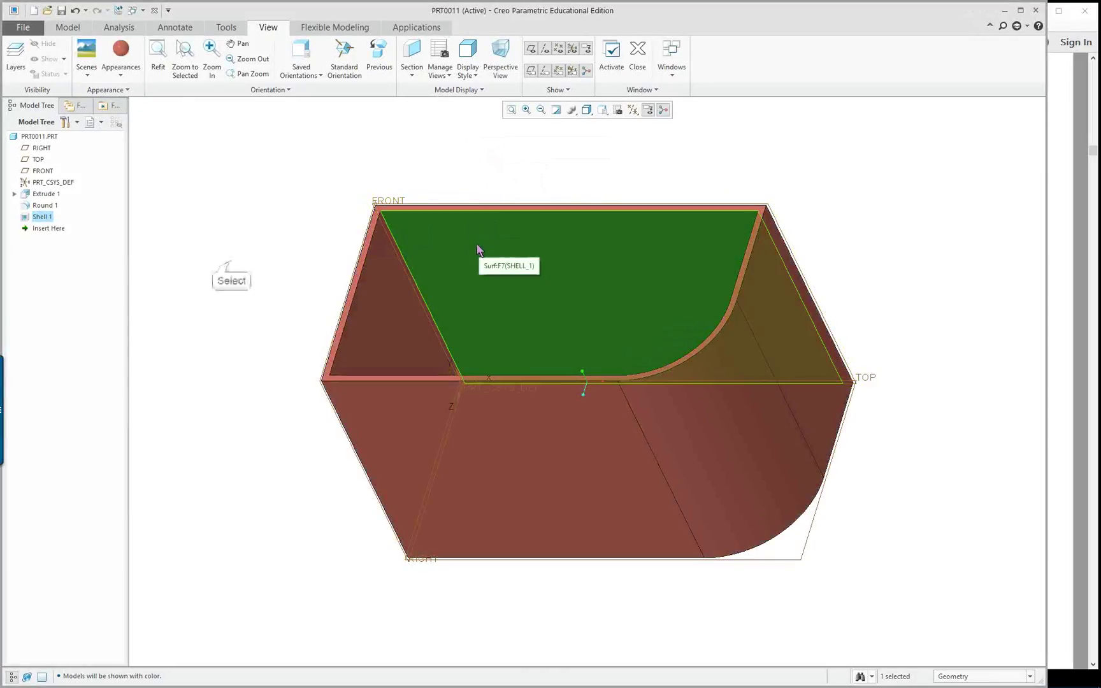
pyautogui.click(228, 265)
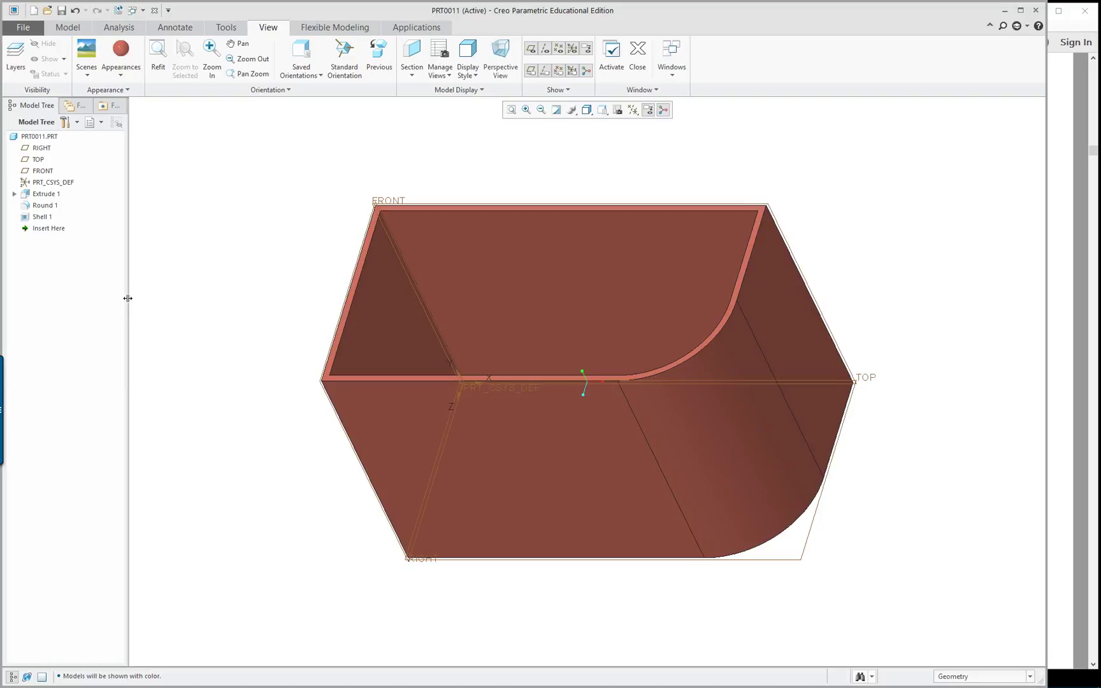
# - Close the shelled part and look at the Lesson 3 Direct Modeling page of the PDF in Acrobat Reader
pyautogui.moveTo(185, 231)
pyautogui.mouseDown(button='middle')
pyautogui.moveTo(219, 248)
pyautogui.moveTo(246, 300)
pyautogui.moveTo(282, 272)
pyautogui.moveTo(215, 253)
pyautogui.moveTo(233, 224)
pyautogui.moveTo(319, 192)
pyautogui.moveTo(304, 207)
pyautogui.moveTo(218, 216)
pyautogui.mouseUp(button='middle')
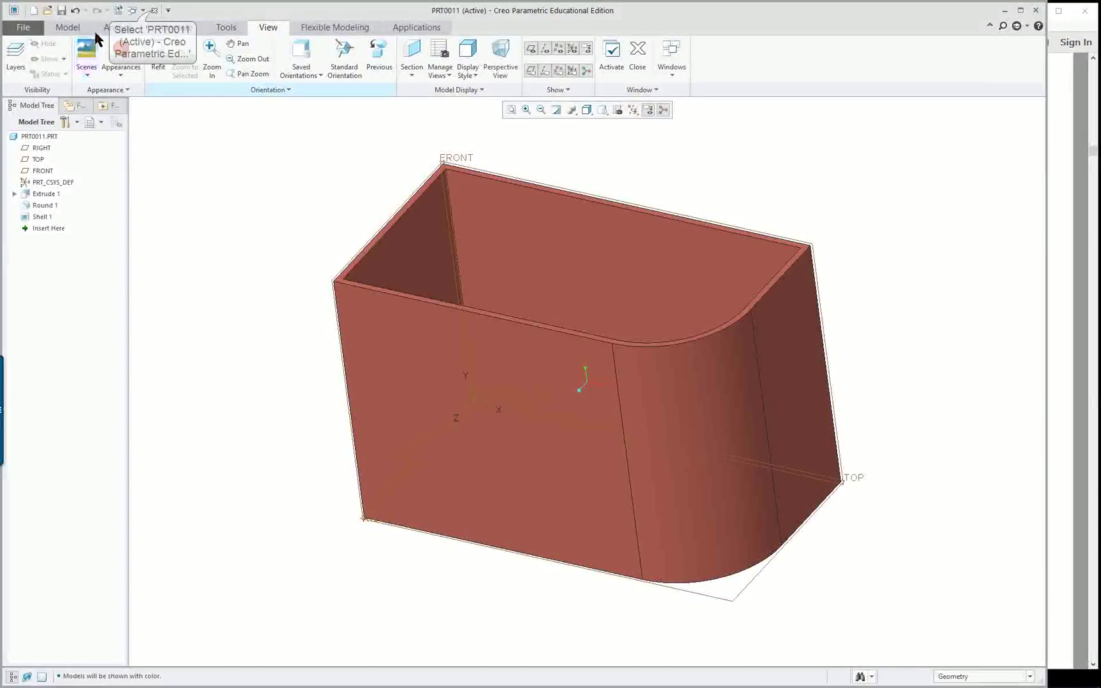
pyautogui.click(154, 10)
pyautogui.click(1096, 359)
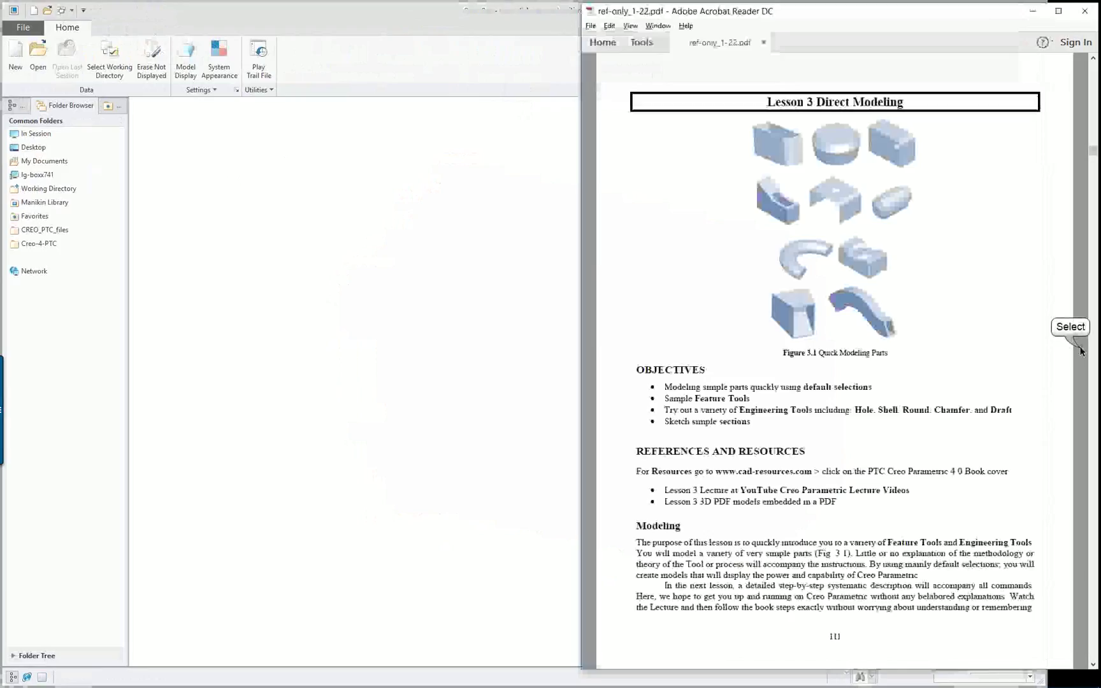
pyautogui.click(473, 221)
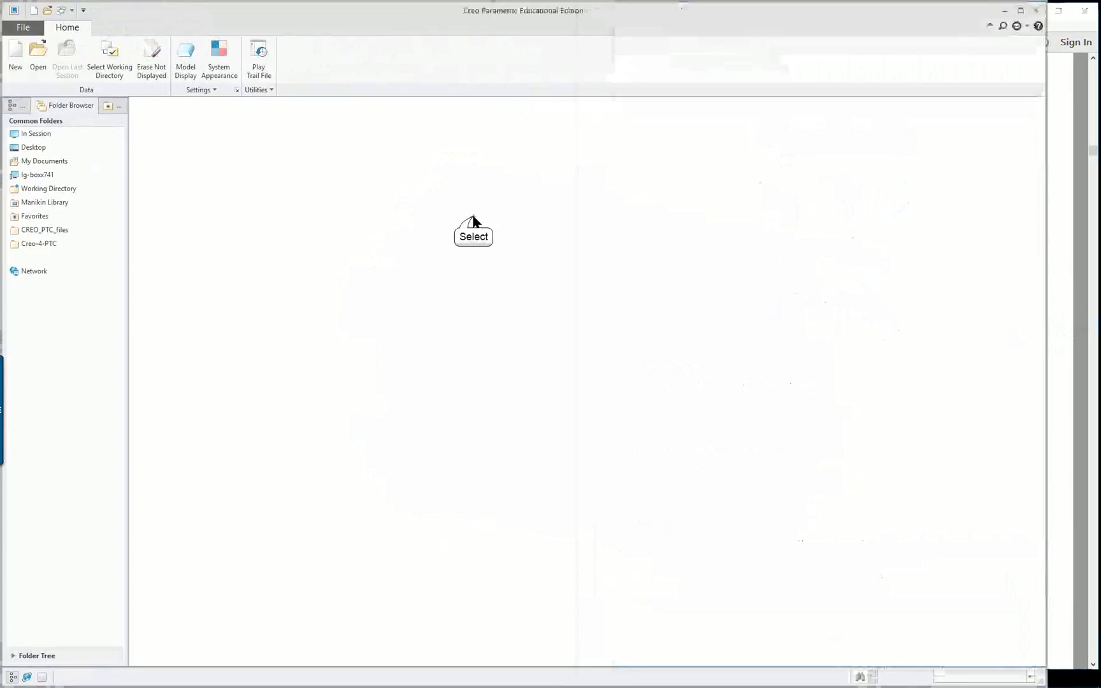
# - Create a new part with the default name and template, and start an Extrude sketched on the TOP datum plane
pyautogui.click(16, 51)
pyautogui.click(614, 470)
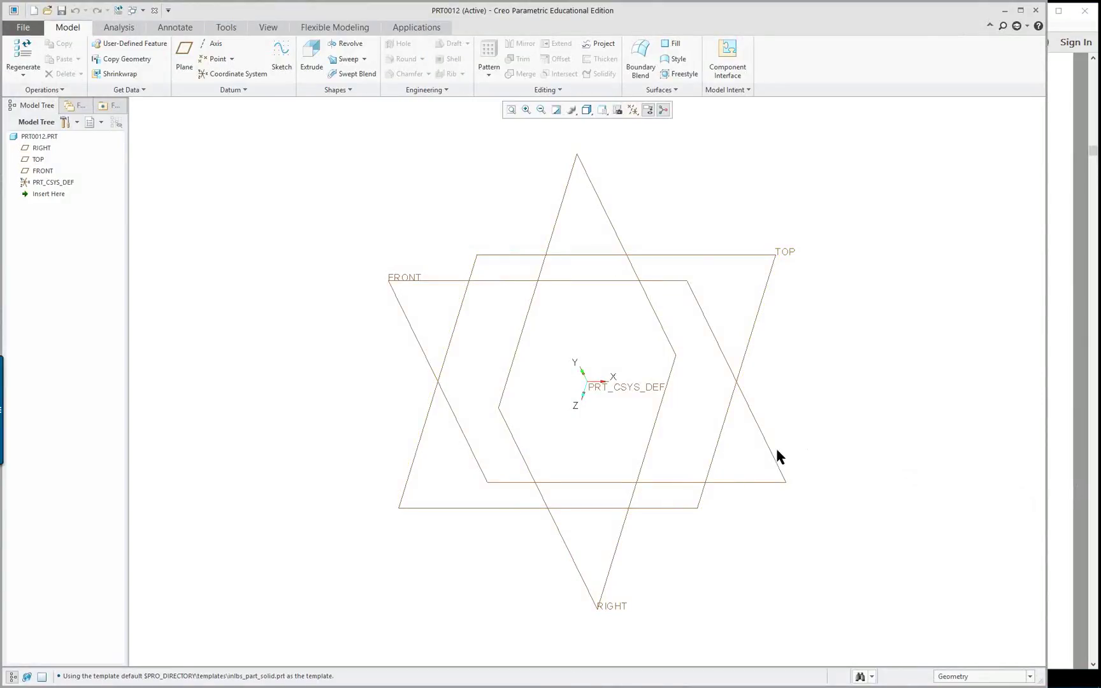
pyautogui.click(715, 454)
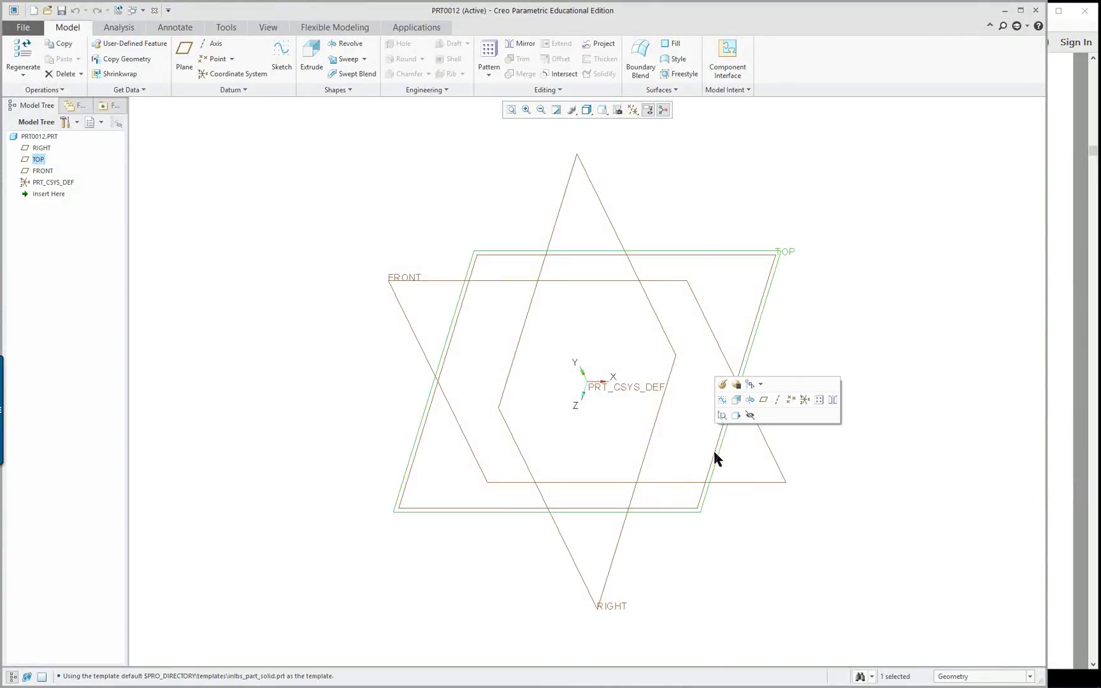
pyautogui.click(737, 401)
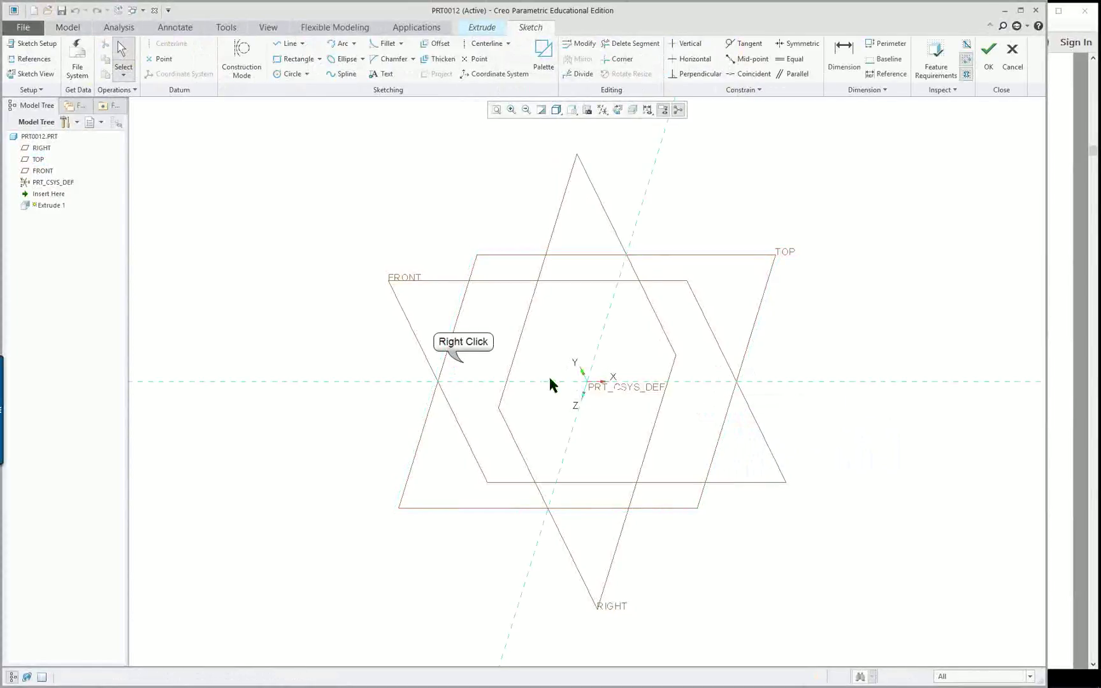
pyautogui.rightClick(463, 366)
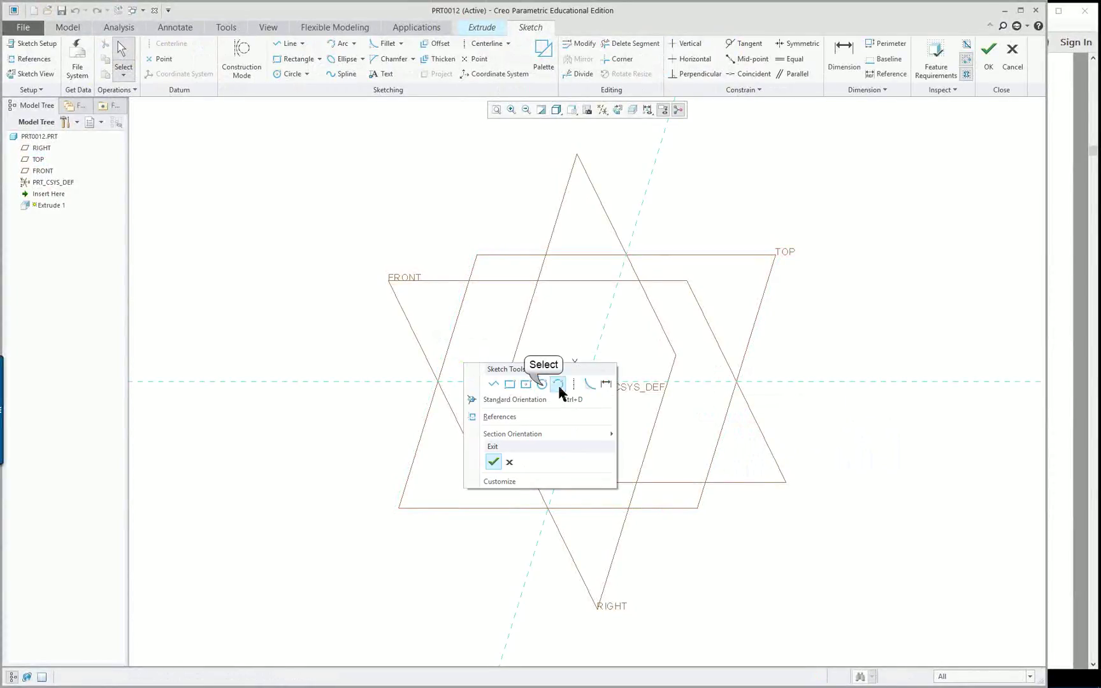
pyautogui.click(542, 385)
pyautogui.click(586, 381)
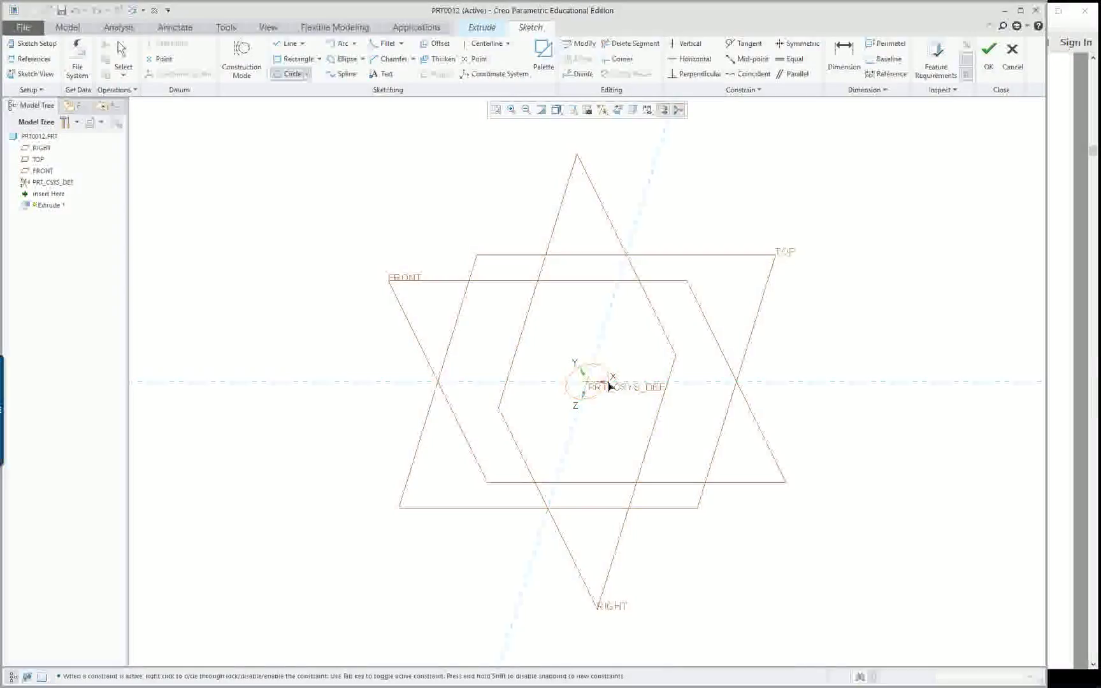
pyautogui.click(670, 352)
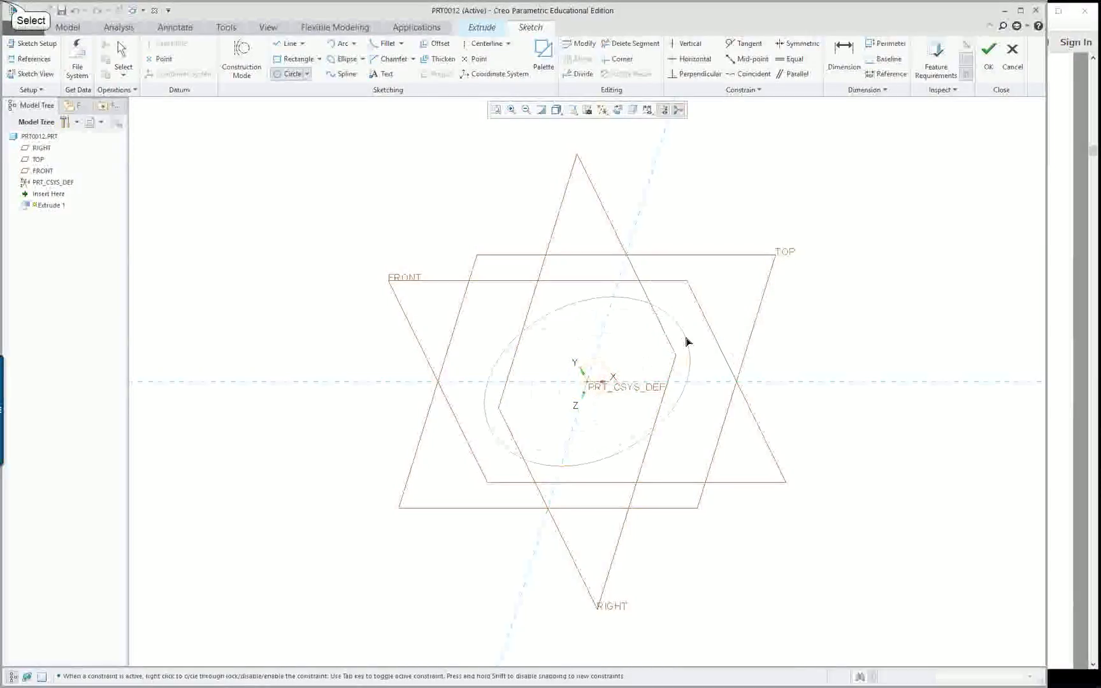
pyautogui.middleClick(828, 359)
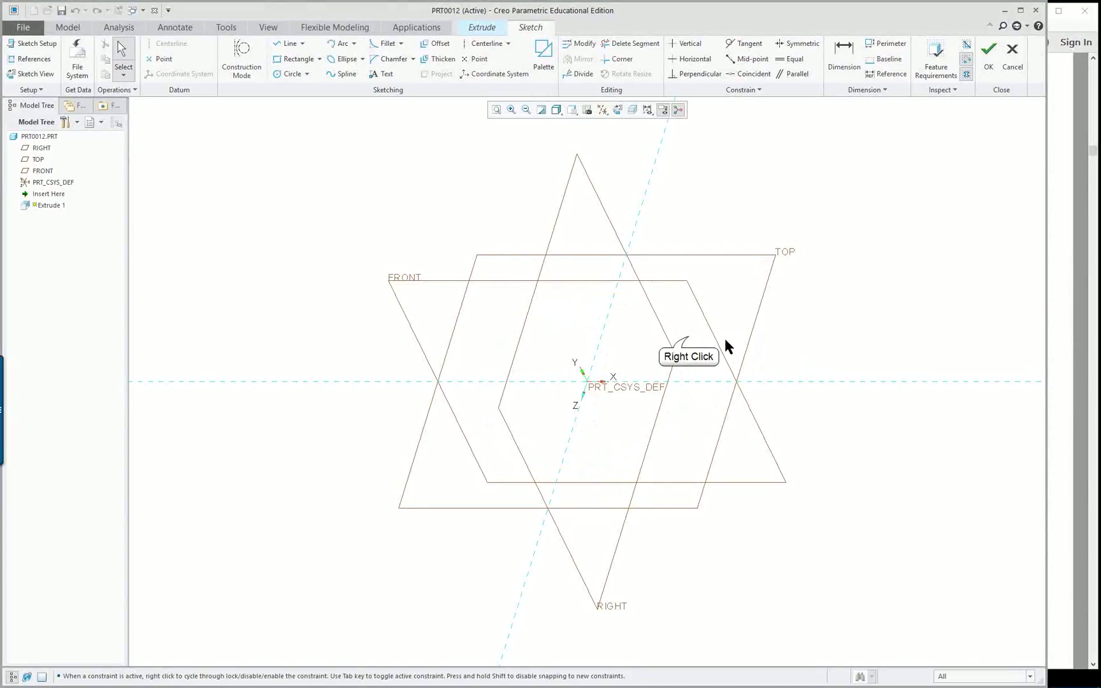
# - Sketch a circle about 329.4 in diameter centered on the origin and accept the sketch
pyautogui.rightClick(688, 337)
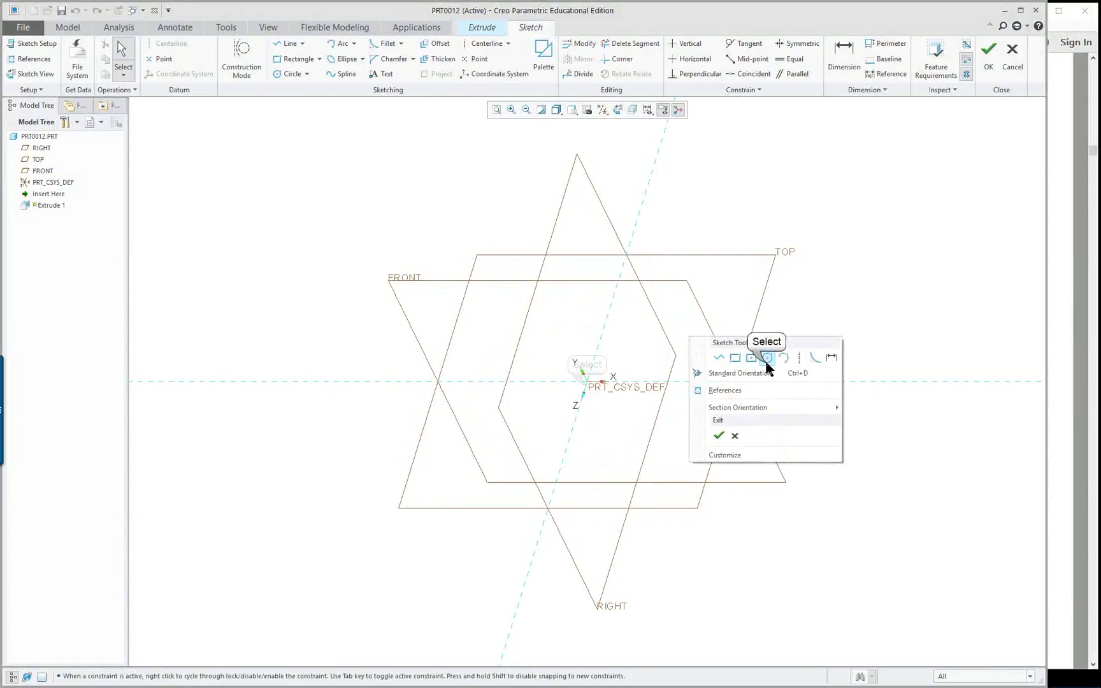
pyautogui.click(767, 357)
pyautogui.click(585, 381)
pyautogui.click(684, 348)
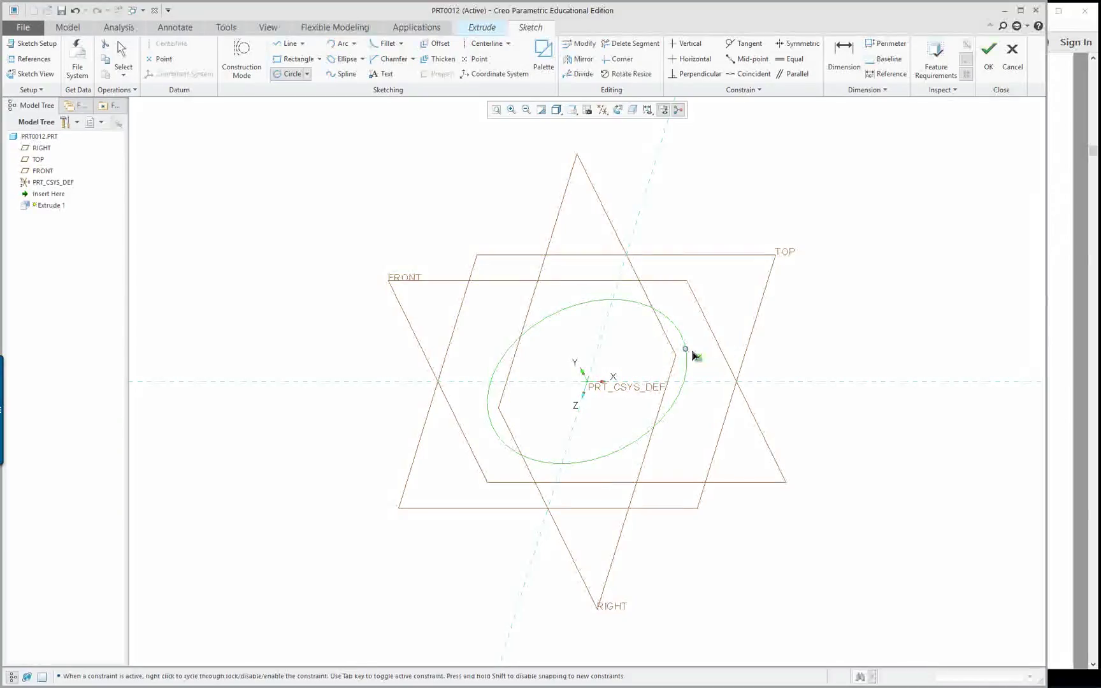
pyautogui.middleClick(692, 352)
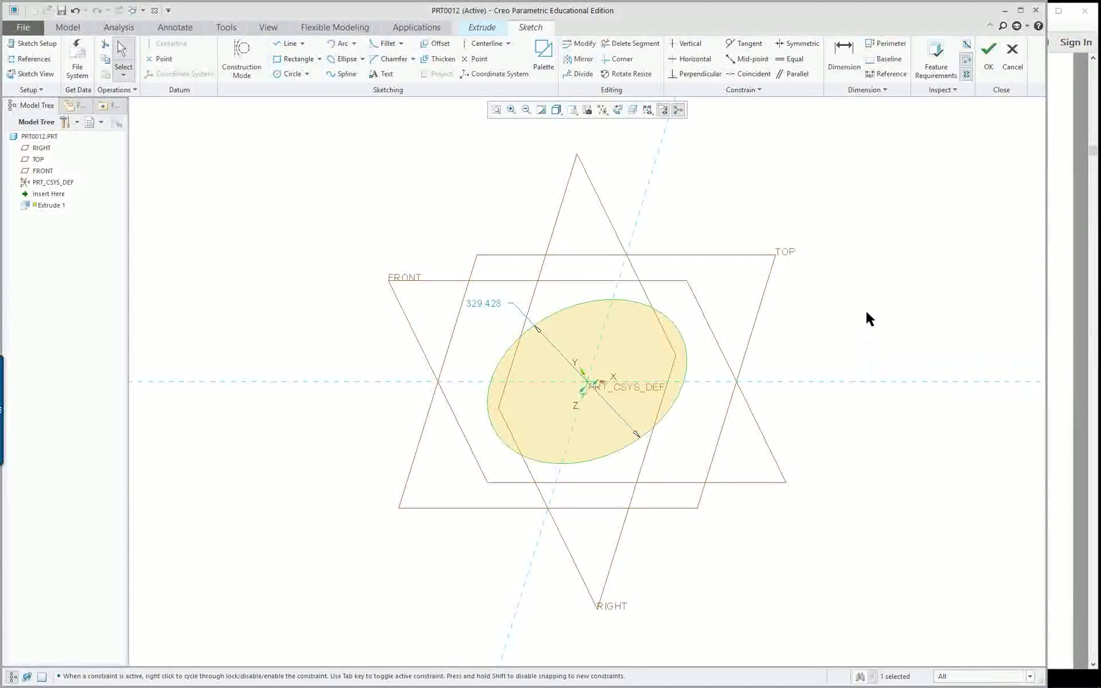
pyautogui.rightClick(851, 258)
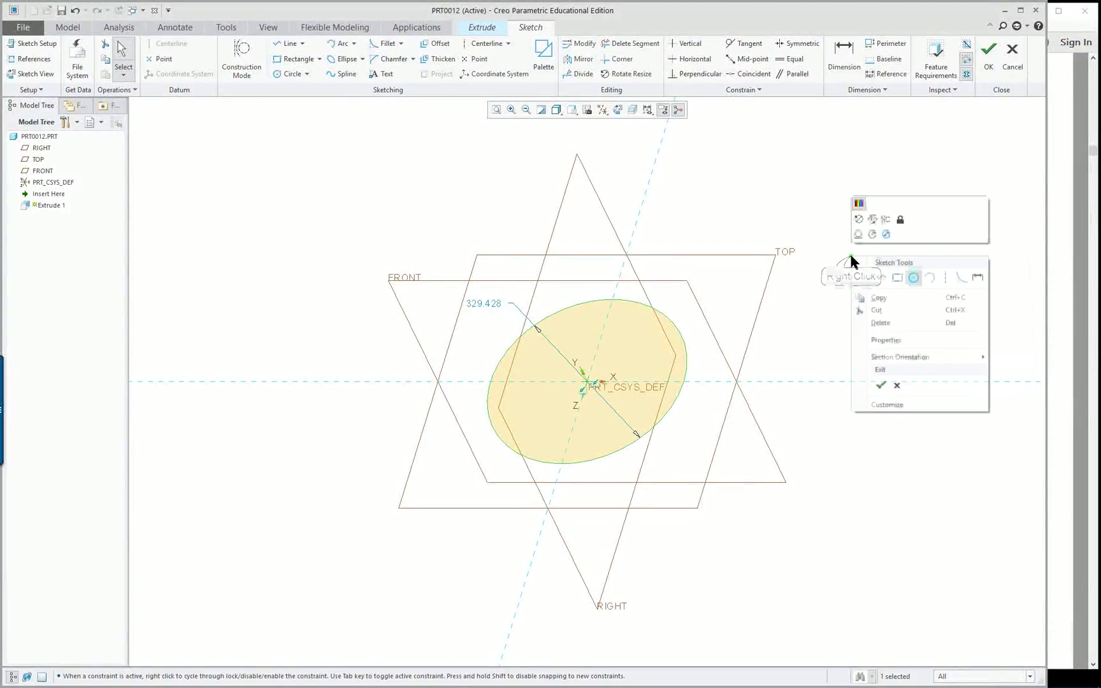
pyautogui.click(880, 385)
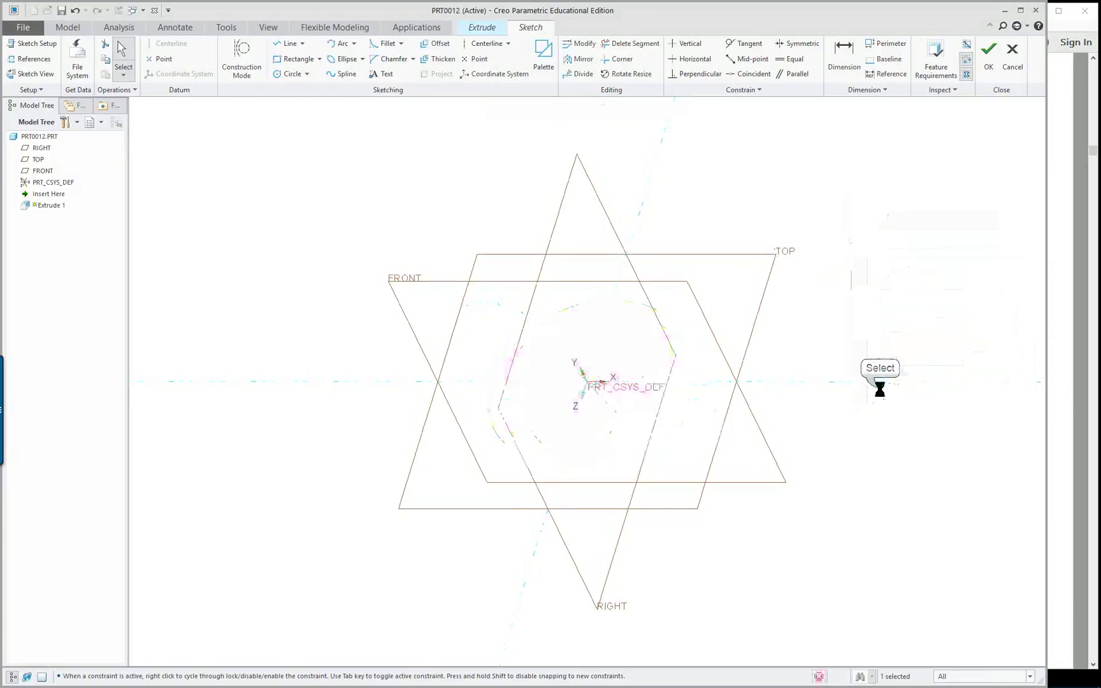
# - Add a taper to the cylinder's extrusion and set its angle freehand to about 15 degrees
pyautogui.rightClick(264, 148)
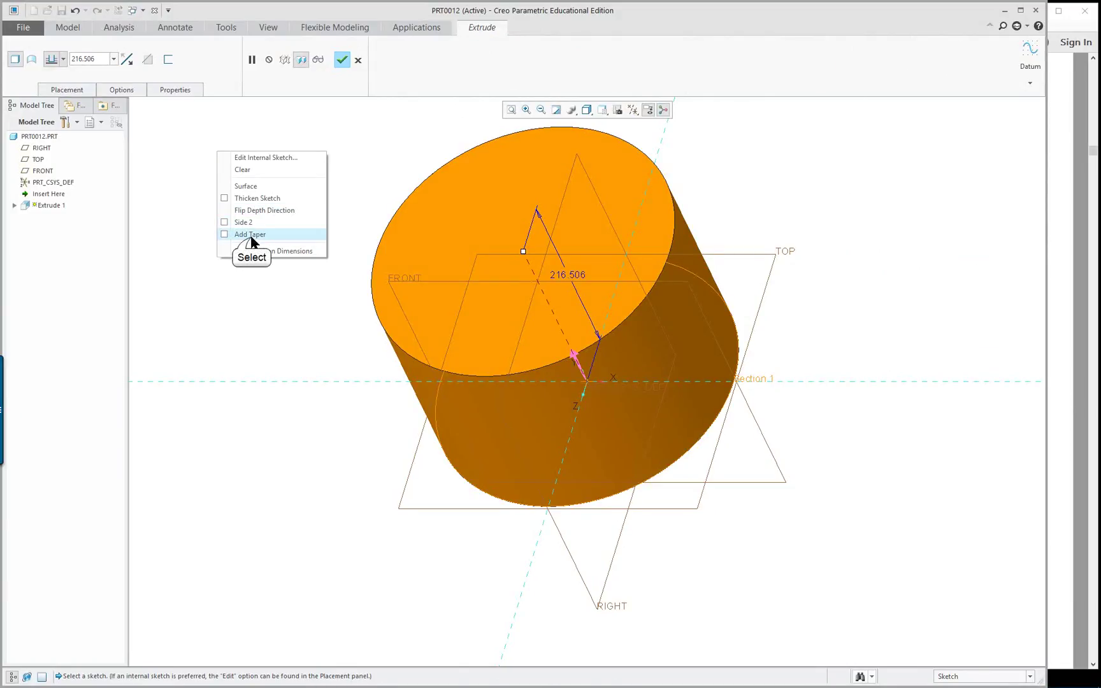
pyautogui.click(251, 234)
pyautogui.moveTo(637, 305); pyautogui.dragTo(638, 302)
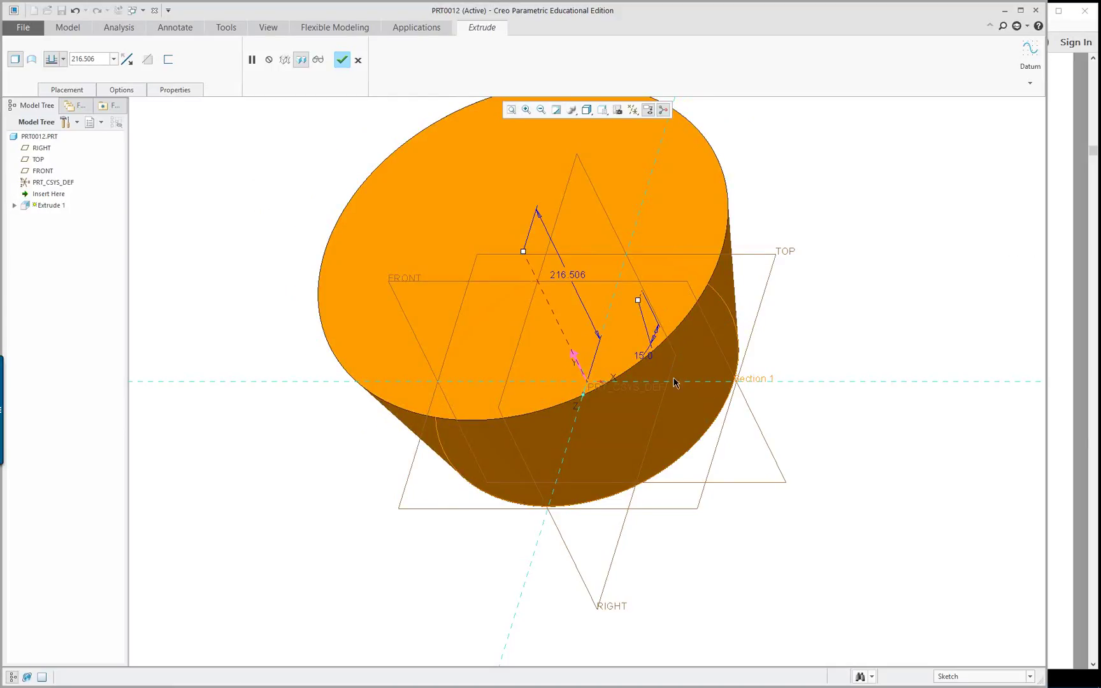
# - Accept the tapered cylinder extrusion and clear the selection
pyautogui.moveTo(617, 401)
pyautogui.mouseDown(button='middle')
pyautogui.moveTo(612, 390)
pyautogui.moveTo(639, 374)
pyautogui.moveTo(592, 361)
pyautogui.moveTo(611, 354)
pyautogui.moveTo(658, 294)
pyautogui.mouseUp(button='middle')
pyautogui.click(342, 61)
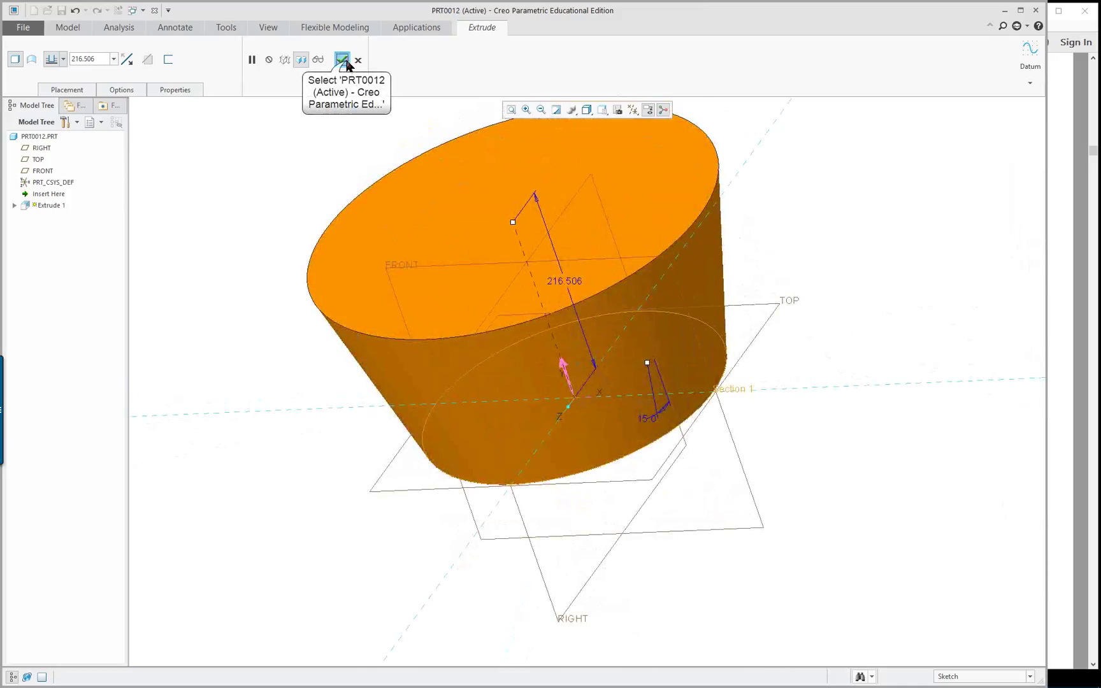
pyautogui.click(246, 208)
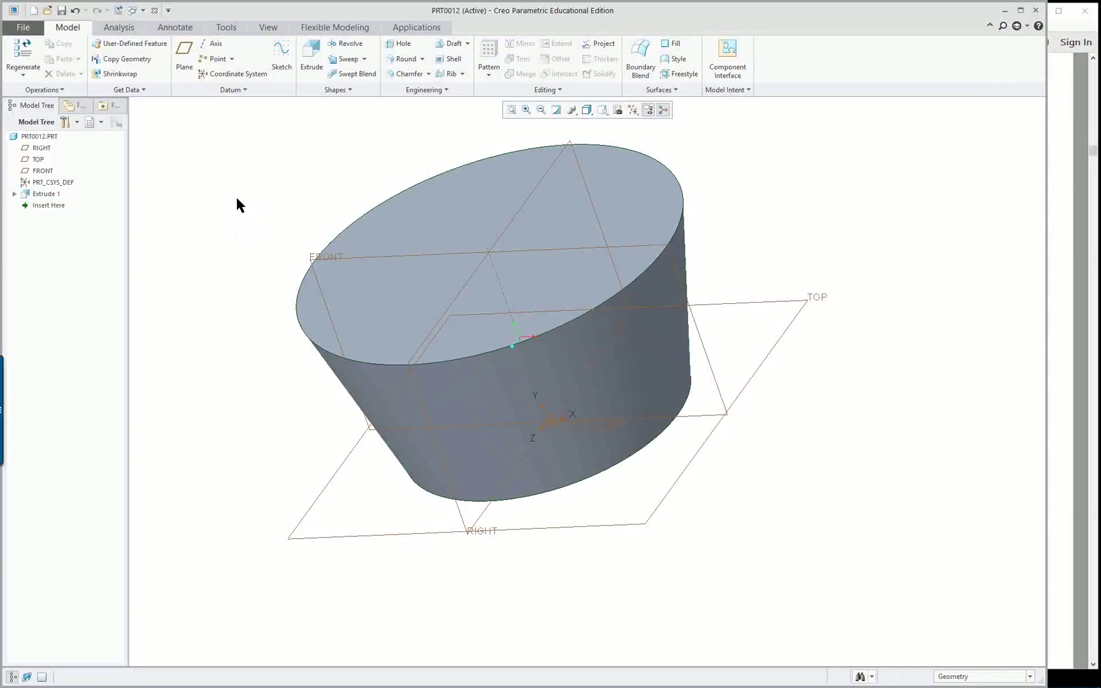
pyautogui.click(45, 193)
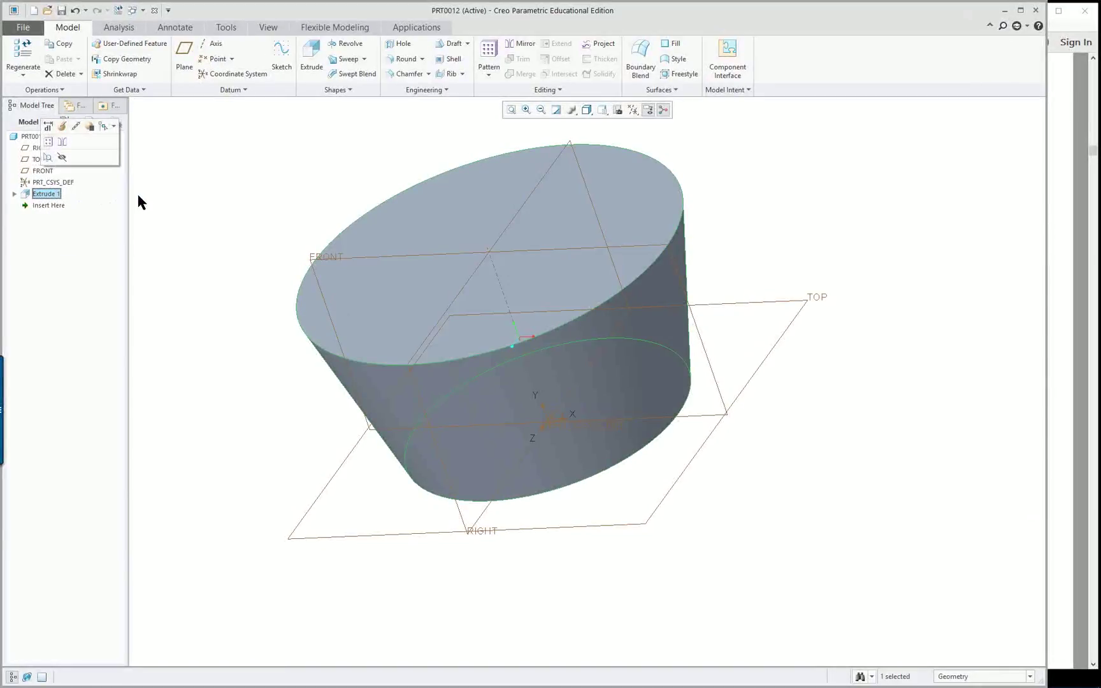
pyautogui.click(242, 209)
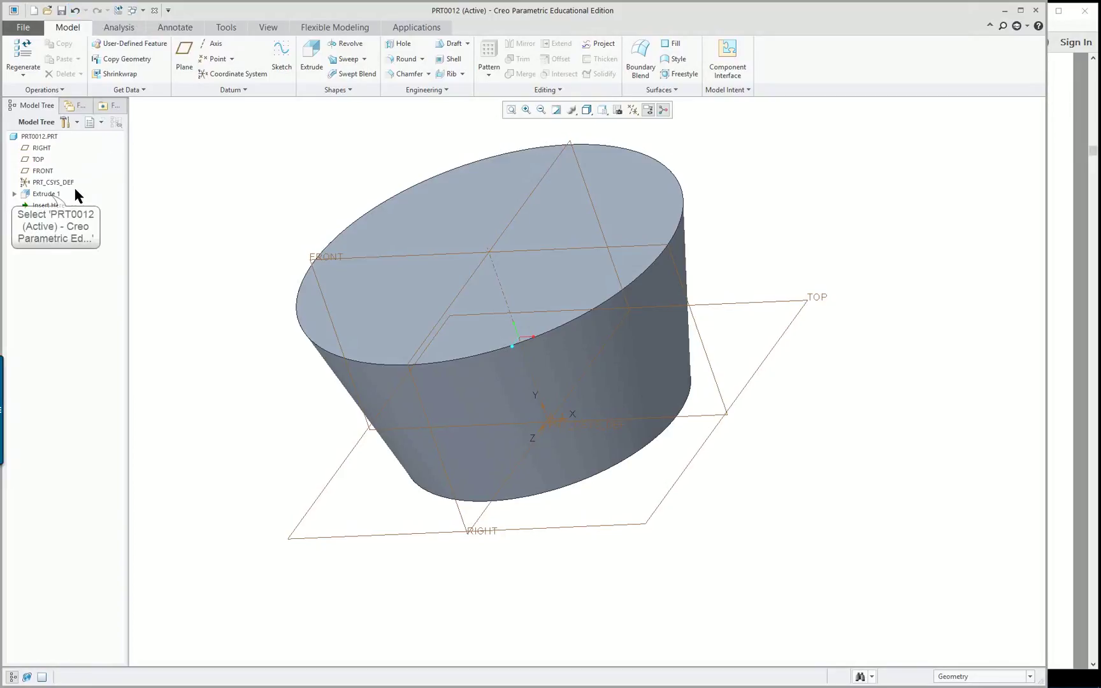
# - Redefine the cylinder's extrusion without the taper and accept the change
pyautogui.doubleClick(51, 194)
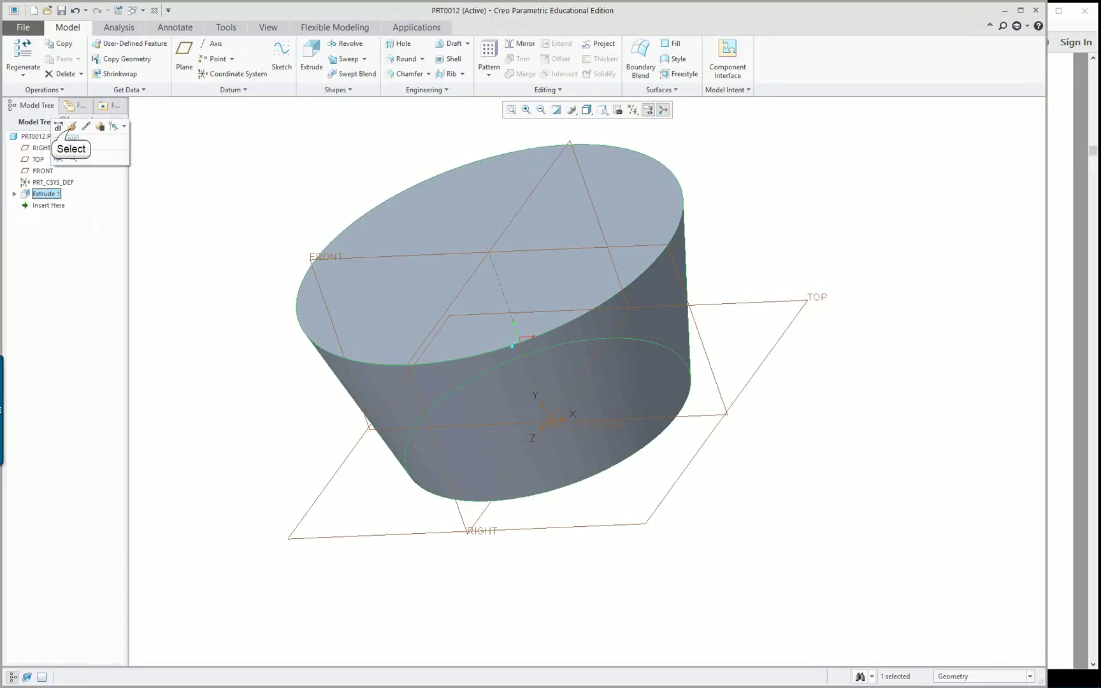
pyautogui.rightClick(191, 137)
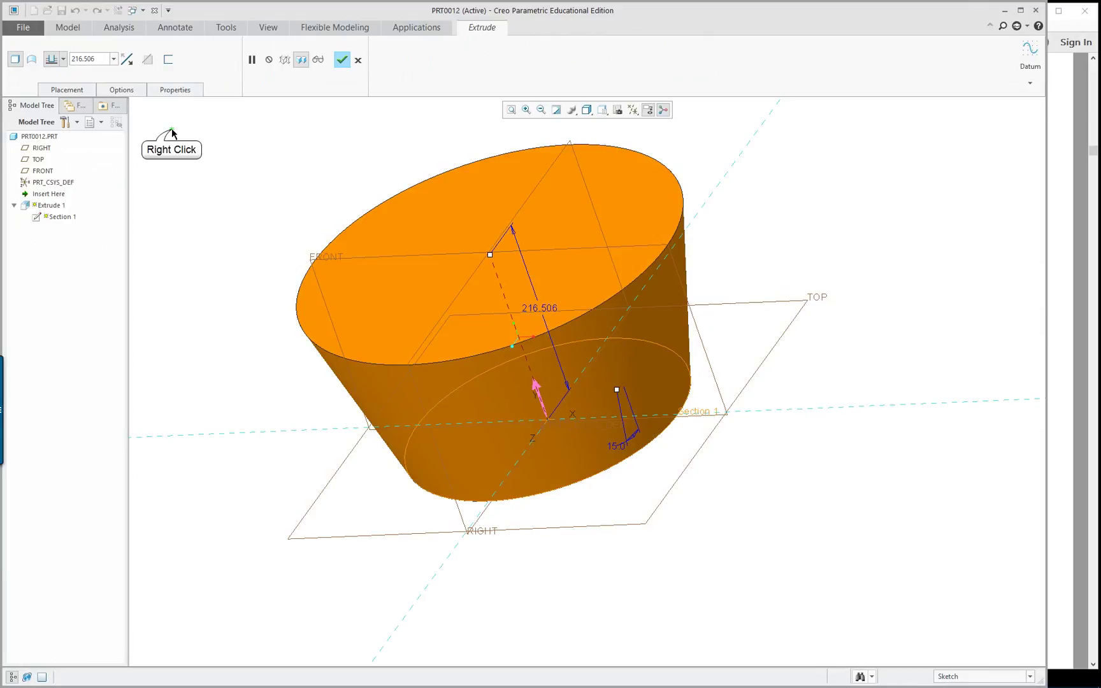
pyautogui.click(205, 214)
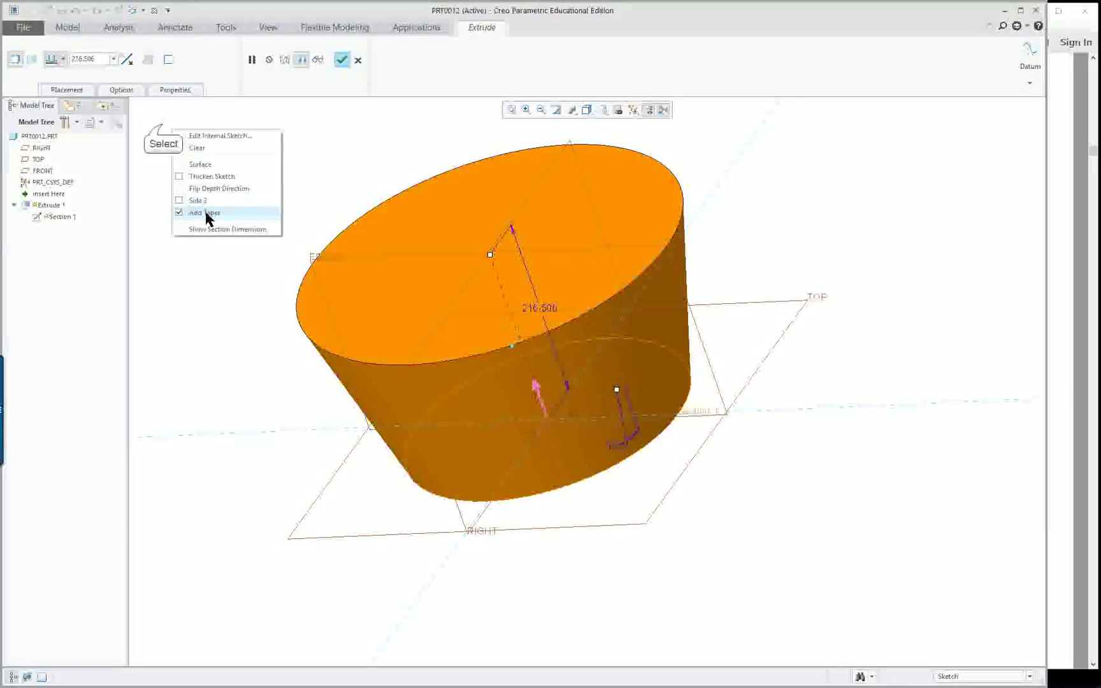
pyautogui.click(124, 90)
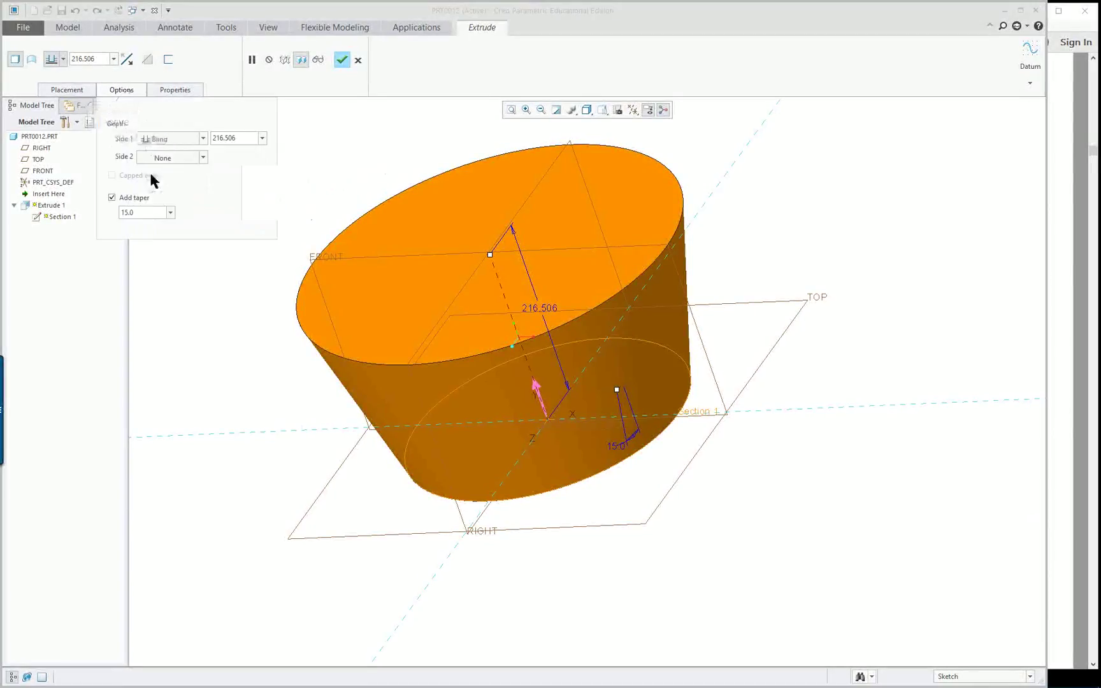
pyautogui.click(113, 197)
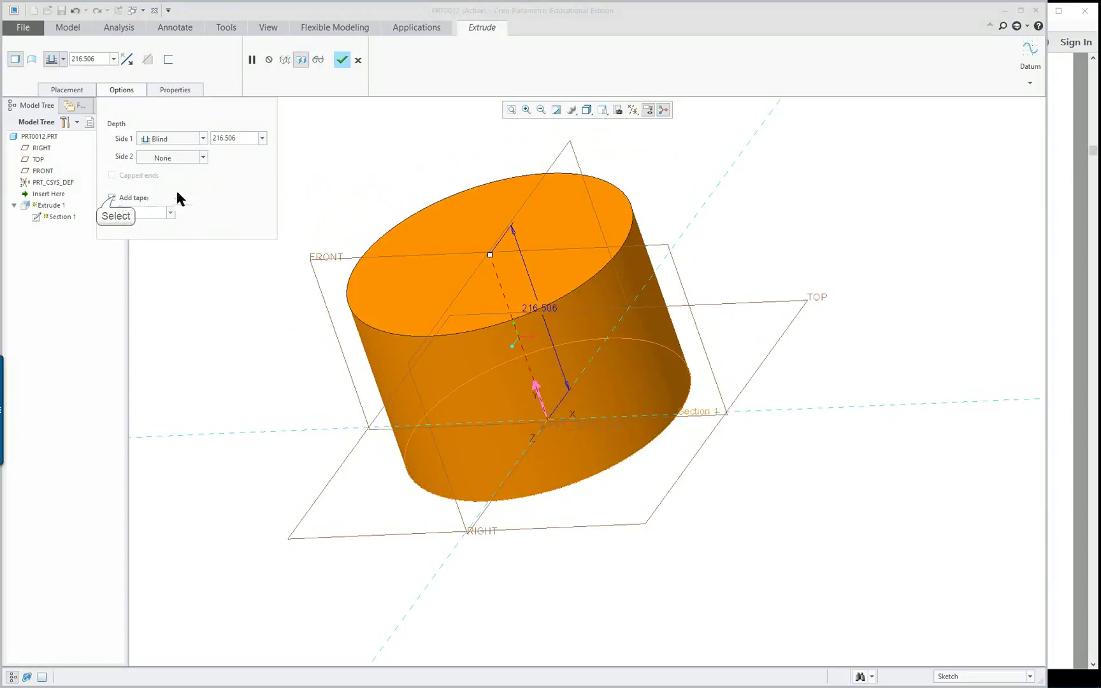
pyautogui.click(342, 60)
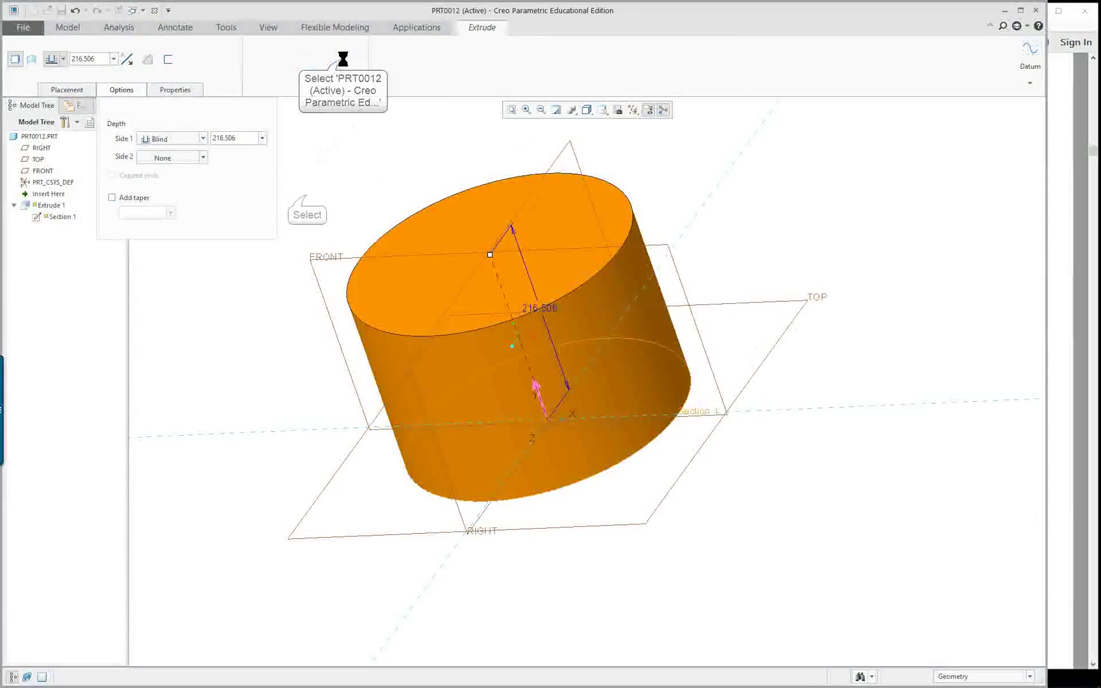
pyautogui.click(306, 196)
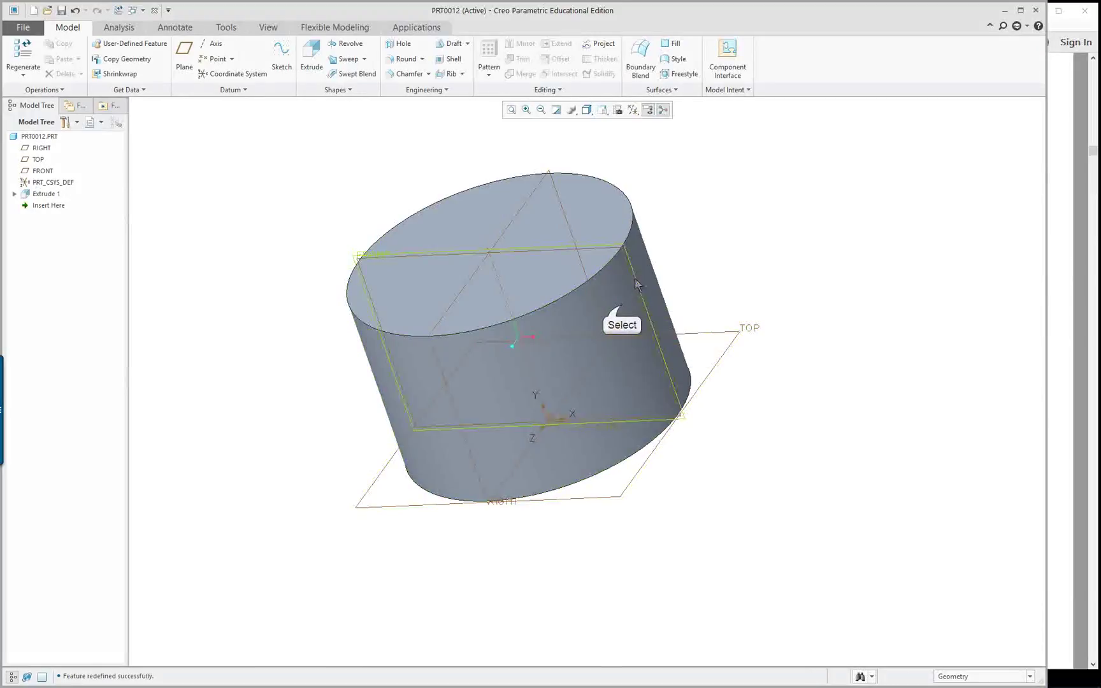
pyautogui.click(621, 311)
pyautogui.moveTo(621, 311); pyautogui.dragTo(663, 321, button='middle')
pyautogui.click(649, 312)
pyautogui.click(649, 313)
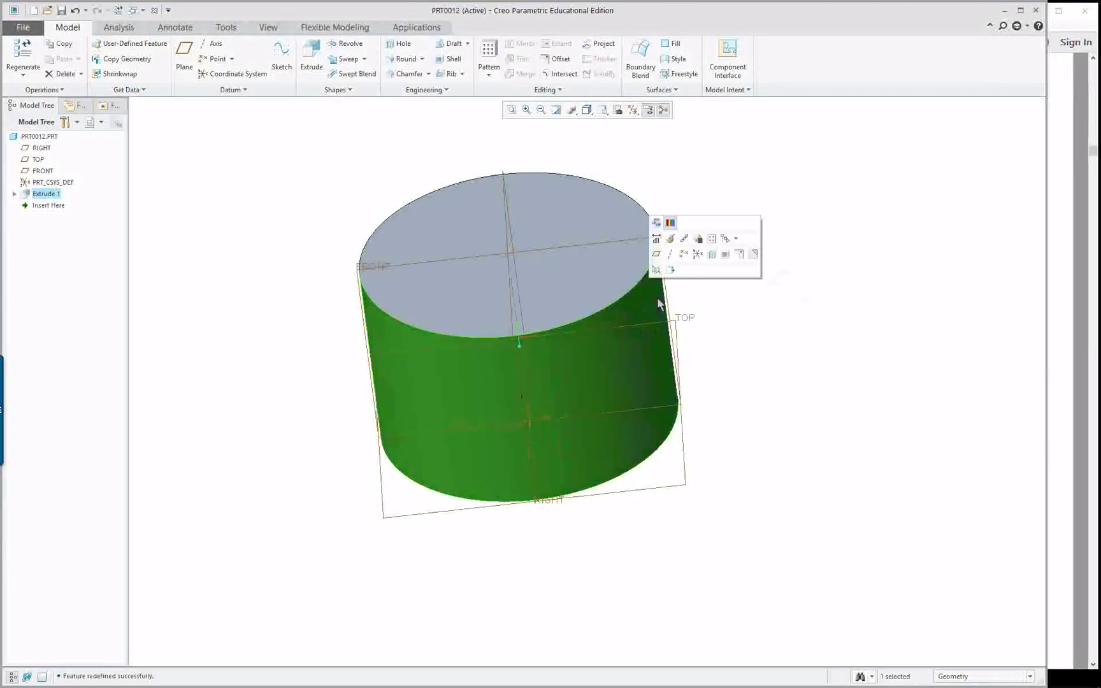
pyautogui.click(738, 255)
pyautogui.click(734, 163)
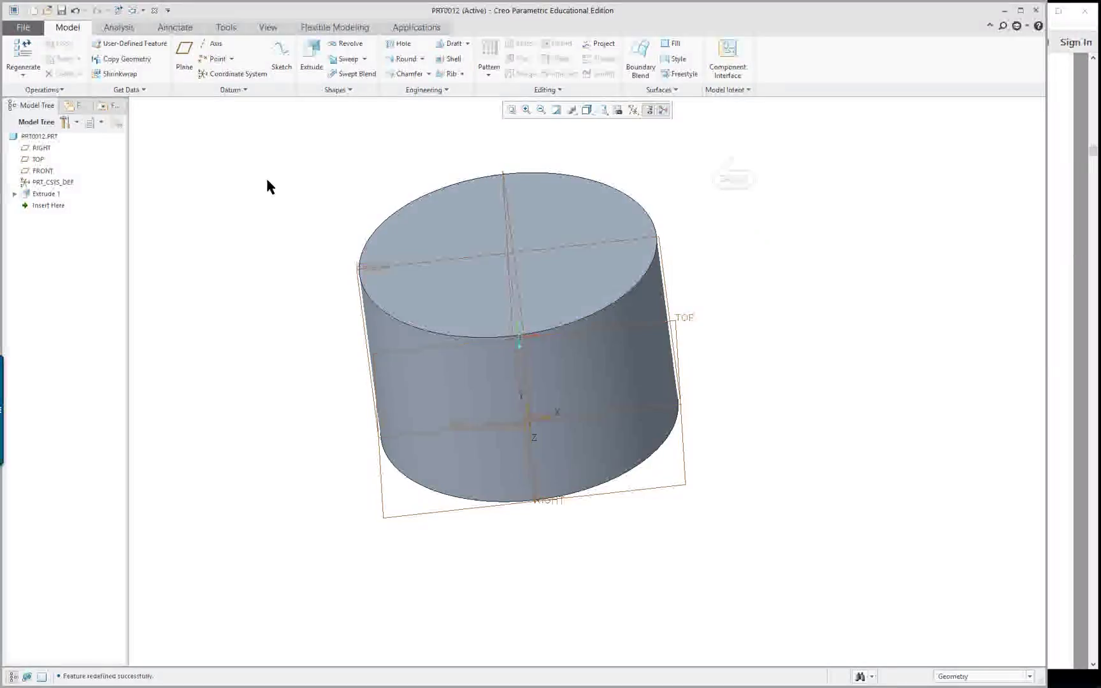
# - Draft the cylinder's front side surface using the TOP datum plane as draft hinge, setting the angle freehand to about 12 degrees
pyautogui.moveTo(275, 191); pyautogui.dragTo(447, 177, button='middle')
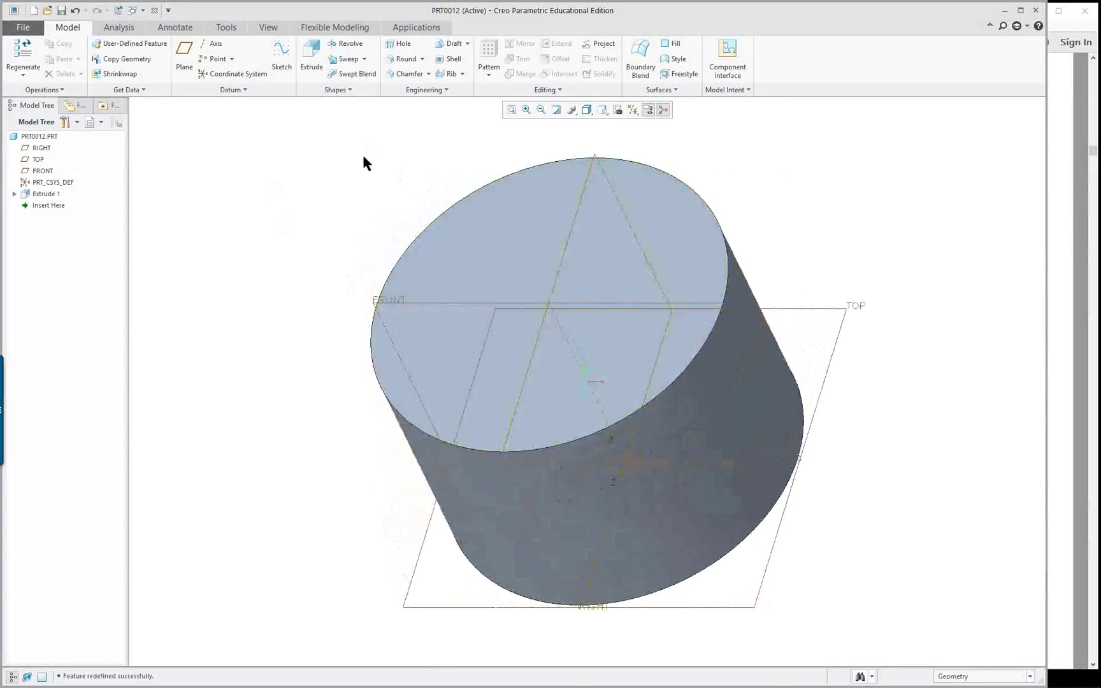
pyautogui.click(454, 44)
pyautogui.click(75, 91)
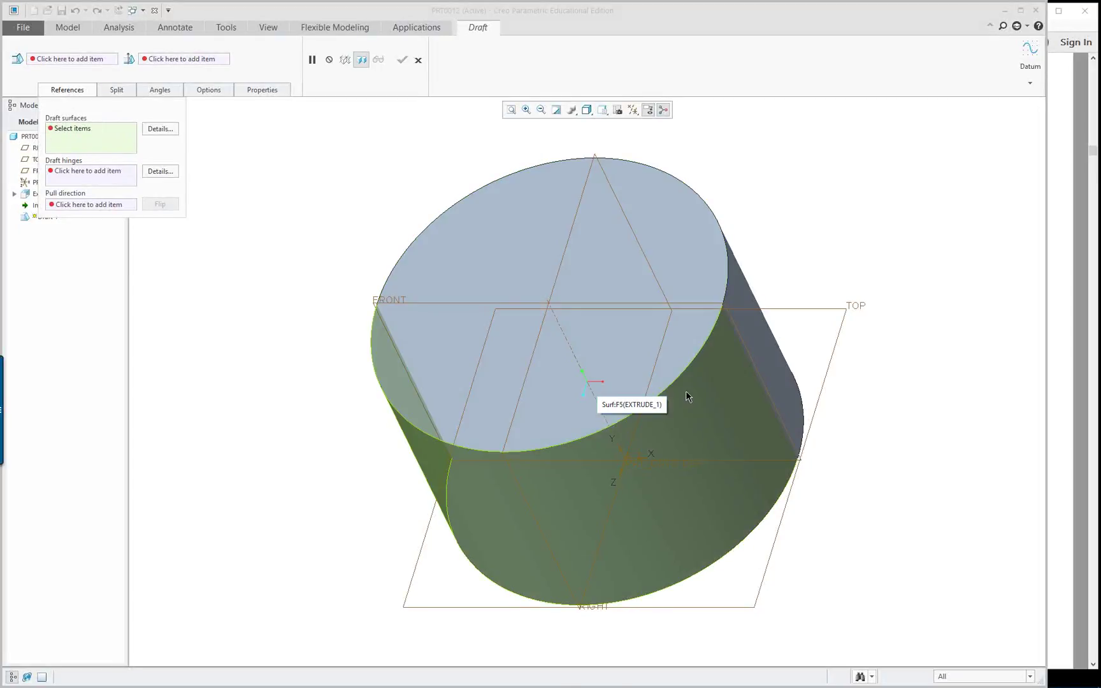
pyautogui.click(705, 392)
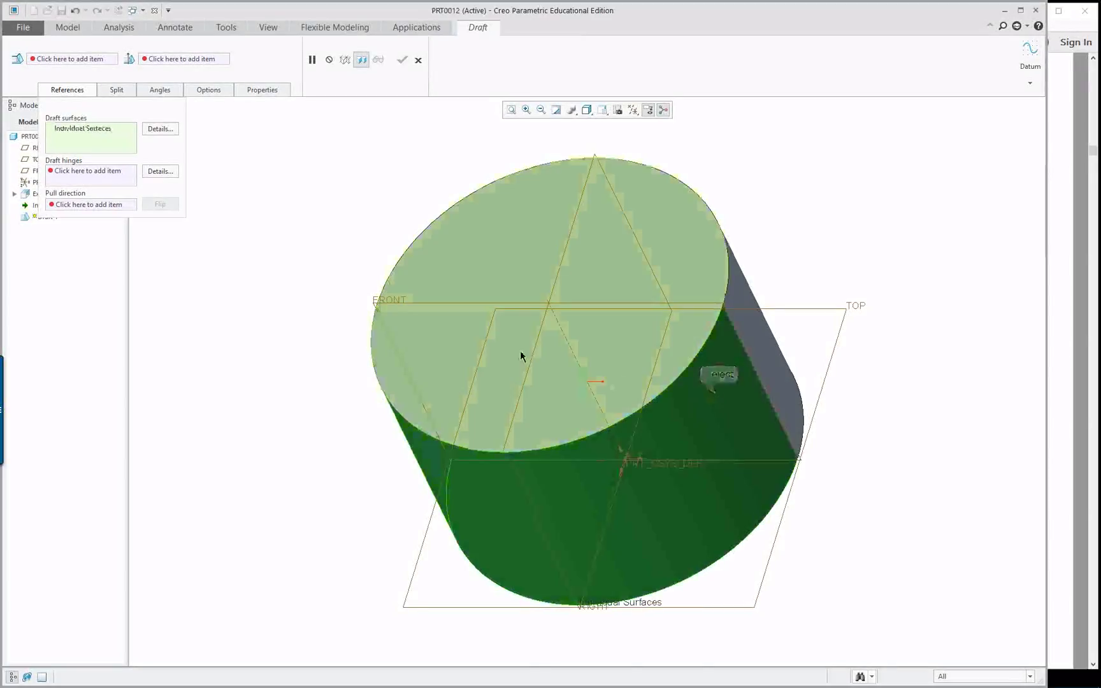
pyautogui.rightClick(216, 179)
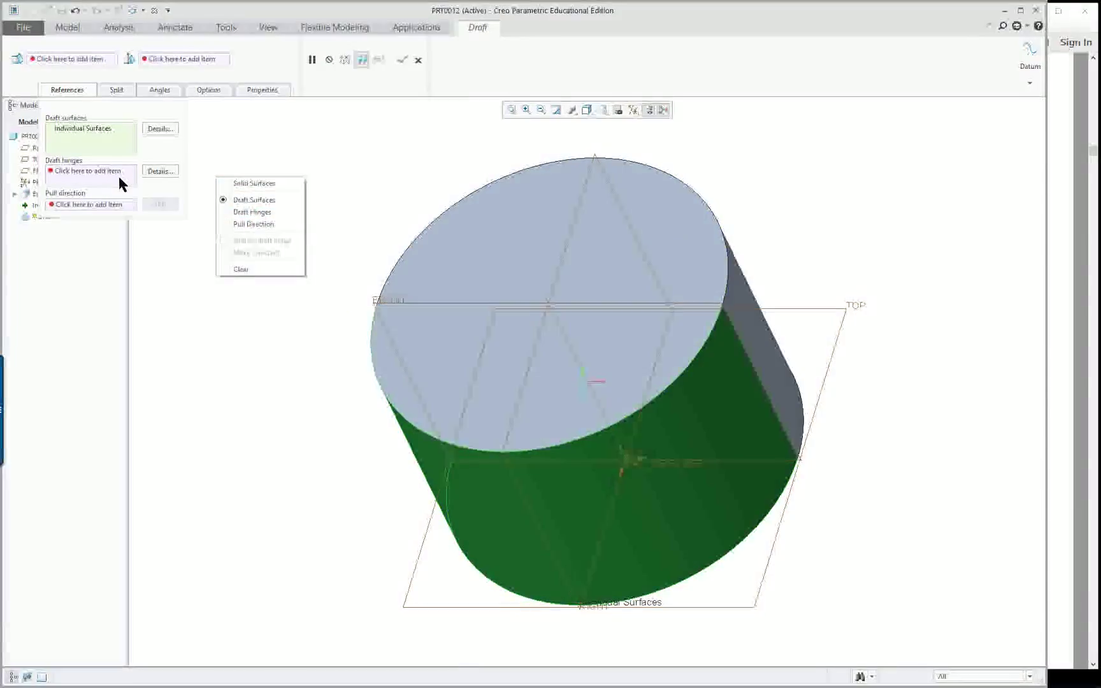
pyautogui.click(252, 212)
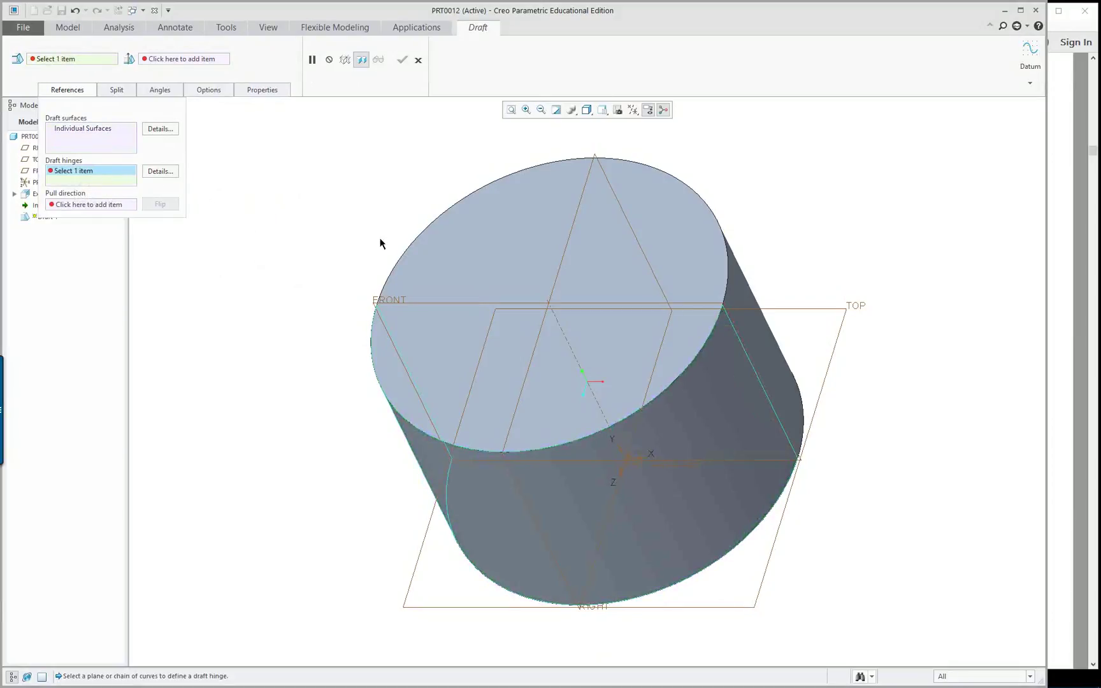
pyautogui.click(846, 321)
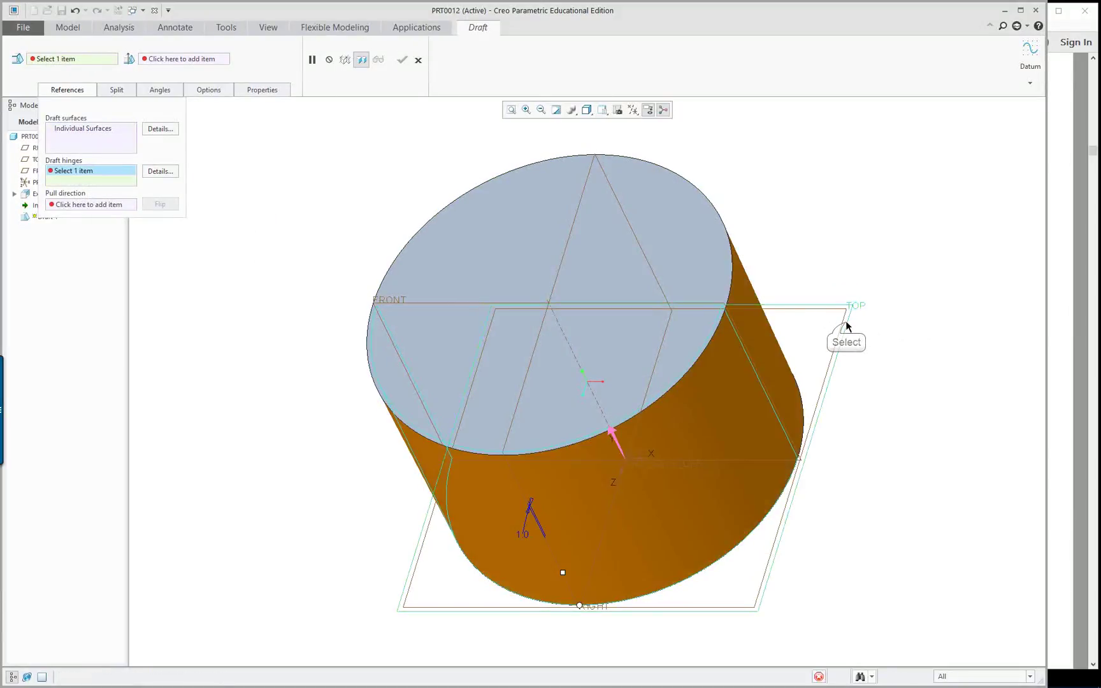
pyautogui.moveTo(564, 573); pyautogui.dragTo(560, 583)
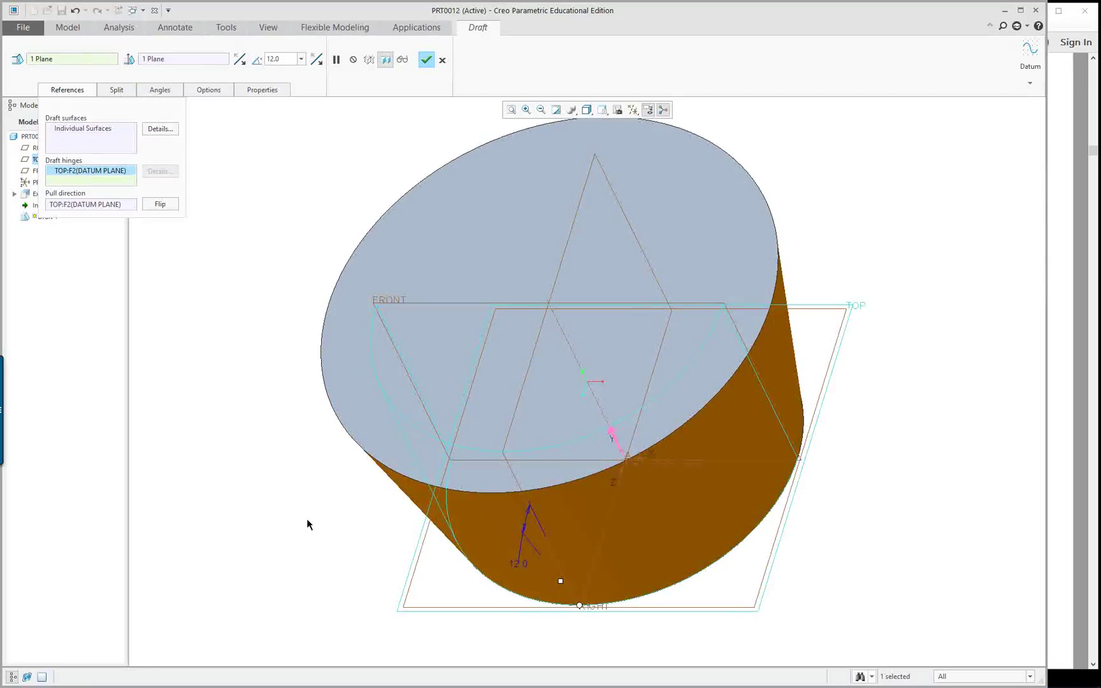
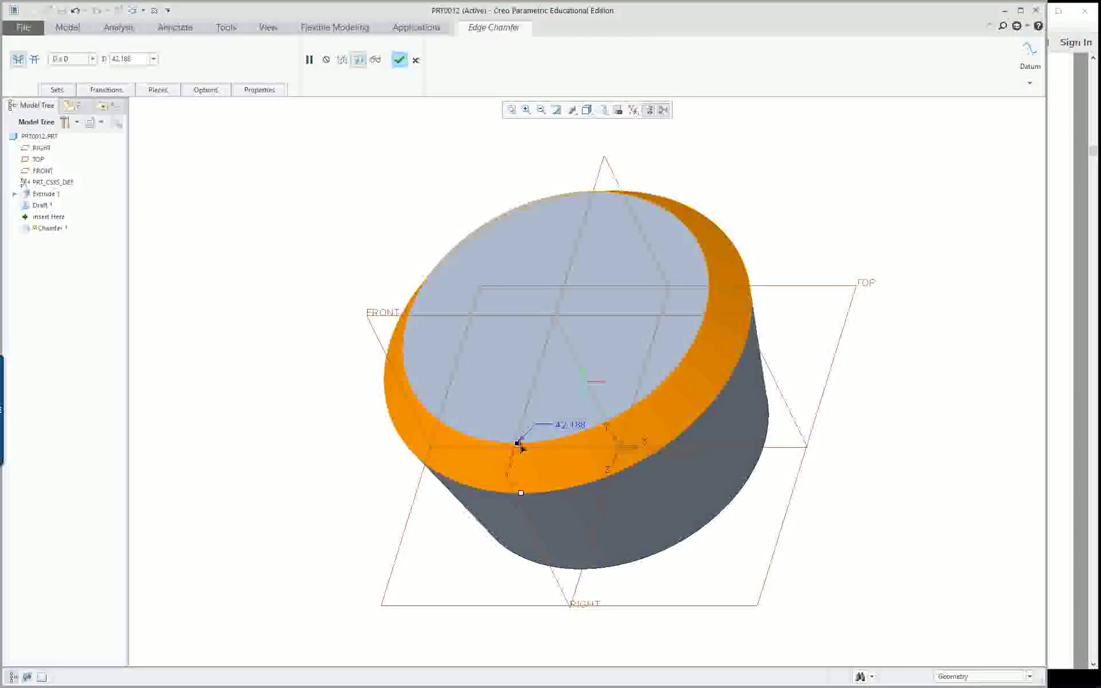
# - Accept the chamfer of about 42 on the upper edge, and shell the part at the default thickness with its bottom face removed
pyautogui.middleClick(327, 378)
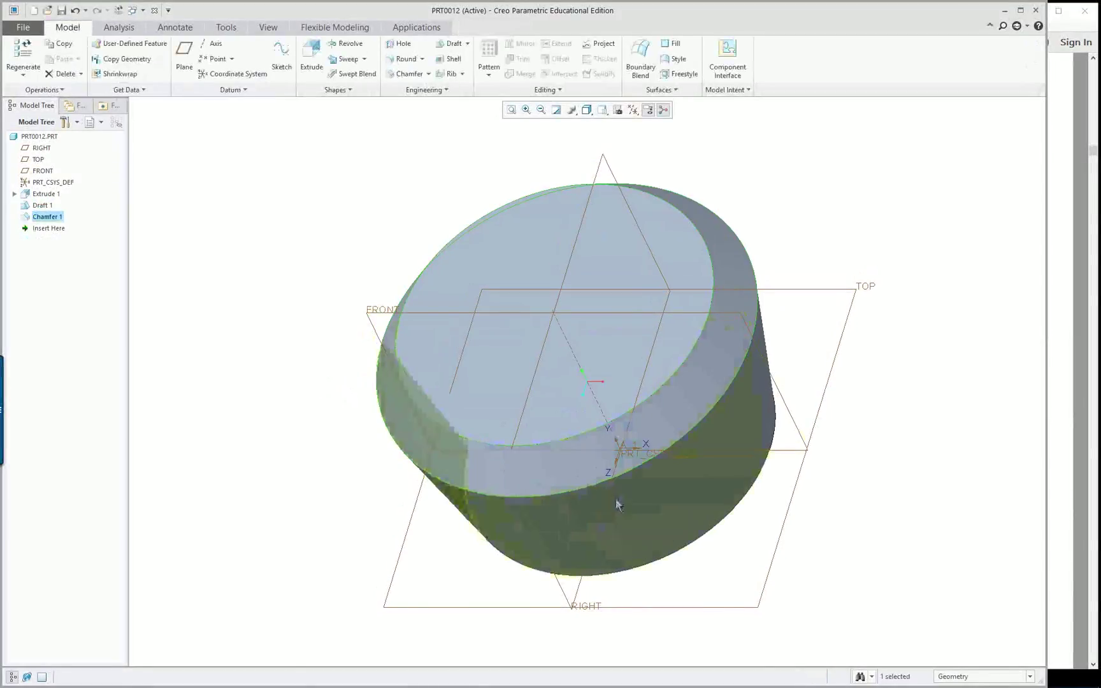
pyautogui.moveTo(421, 414); pyautogui.dragTo(566, 290, button='middle')
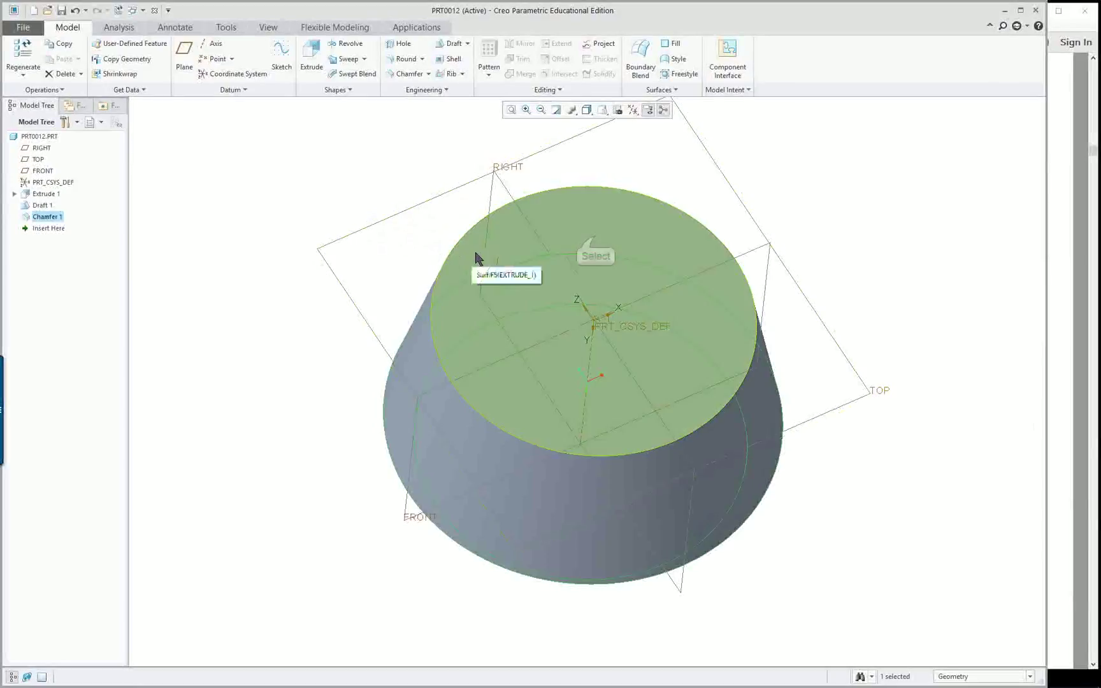
pyautogui.click(597, 242)
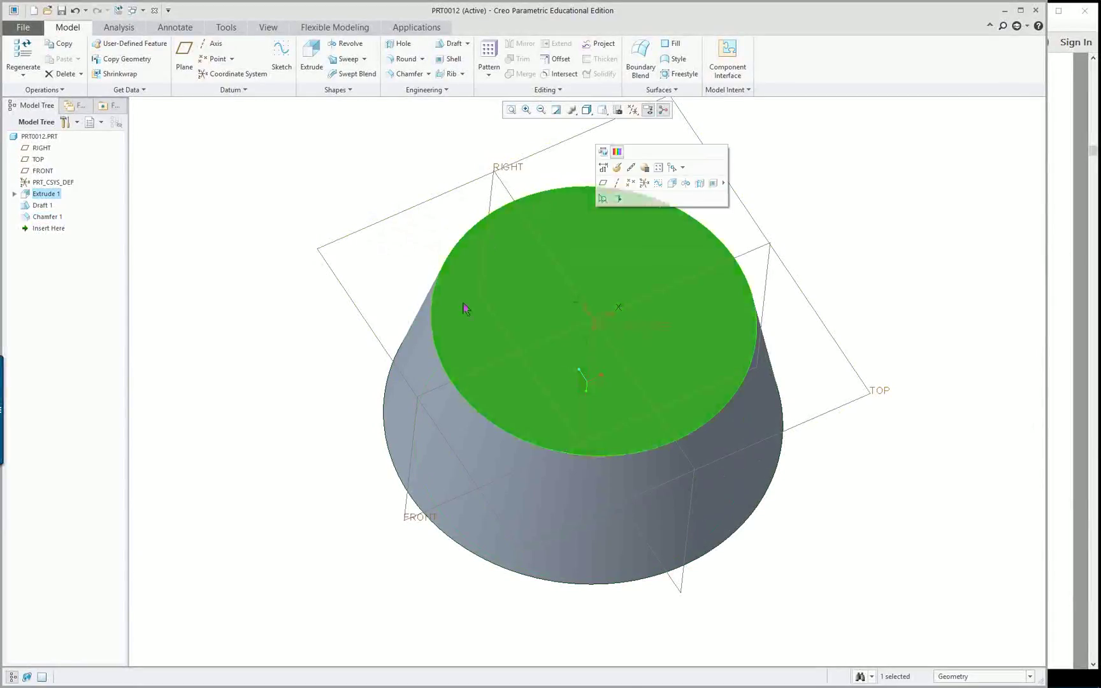
pyautogui.rightClick(674, 188)
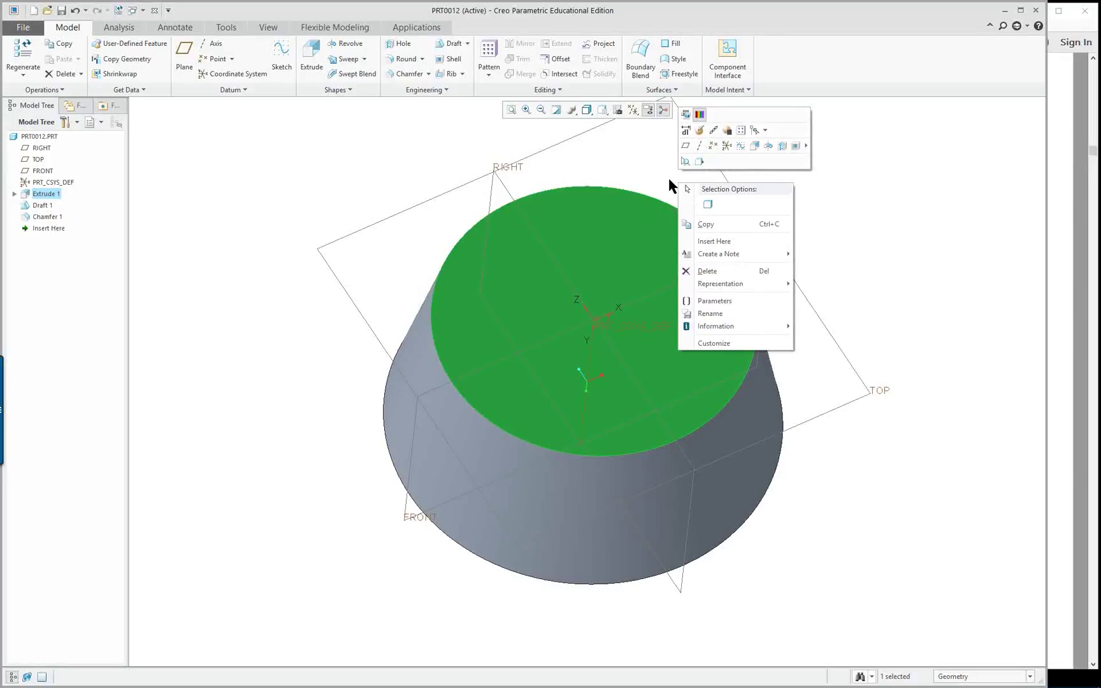
pyautogui.click(795, 149)
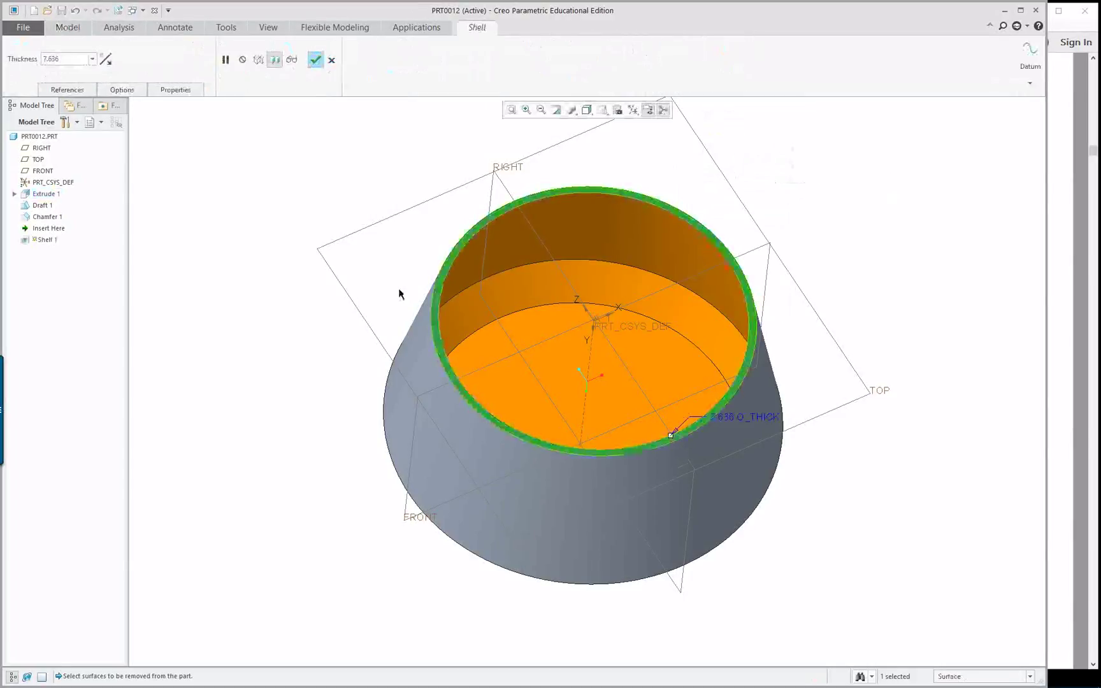
pyautogui.middleClick(267, 372)
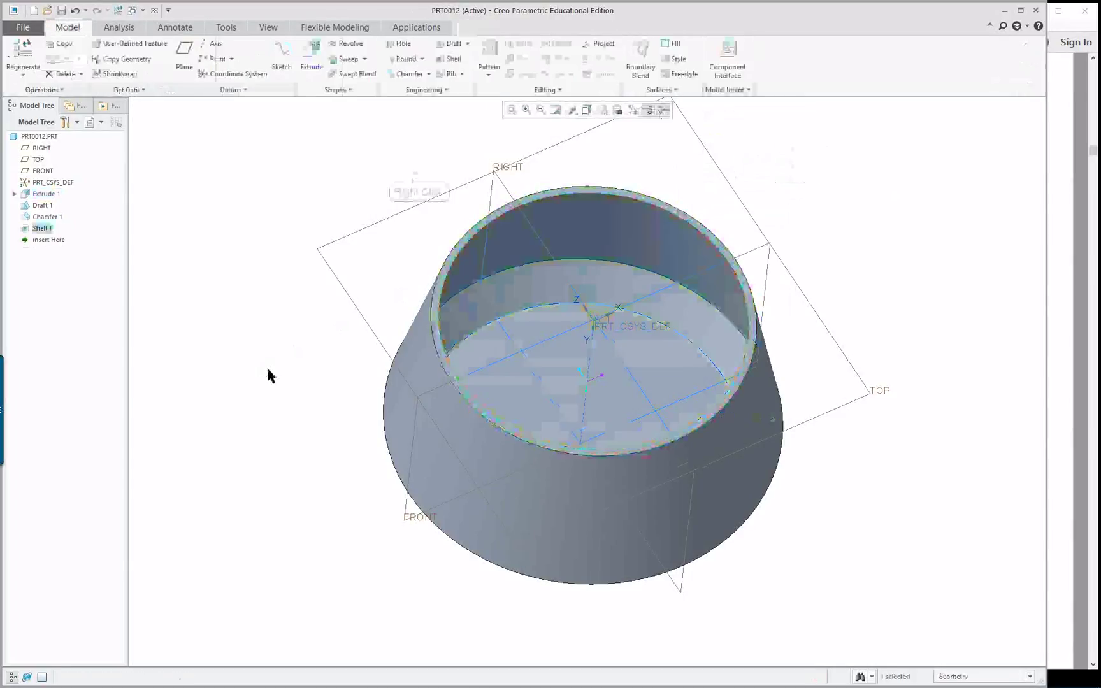
# - Clear the selection and return the model to the standard orientation
pyautogui.rightClick(419, 178)
pyautogui.click(362, 164)
pyautogui.rightClick(360, 164)
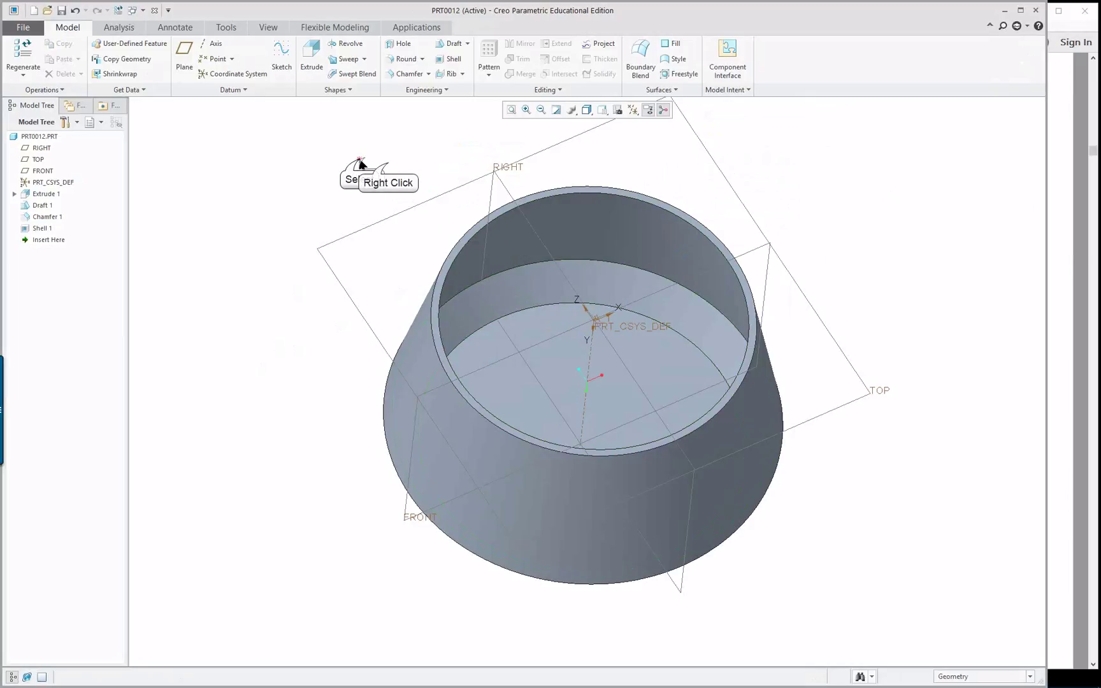
pyautogui.rightClick(386, 167)
pyautogui.click(408, 175)
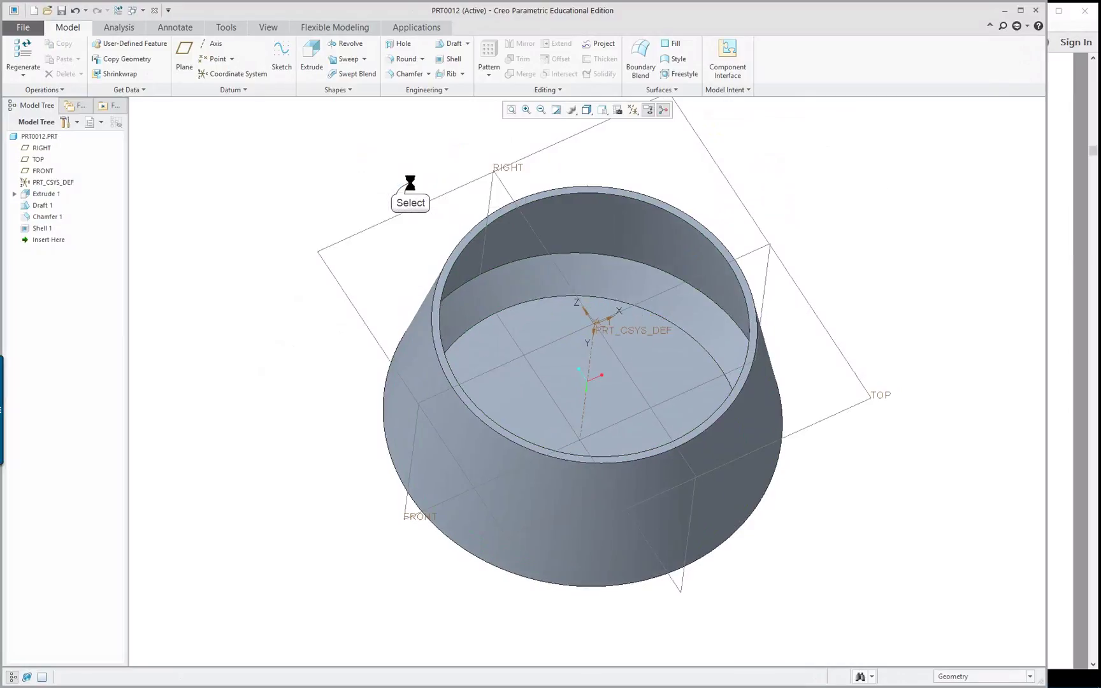
pyautogui.click(603, 111)
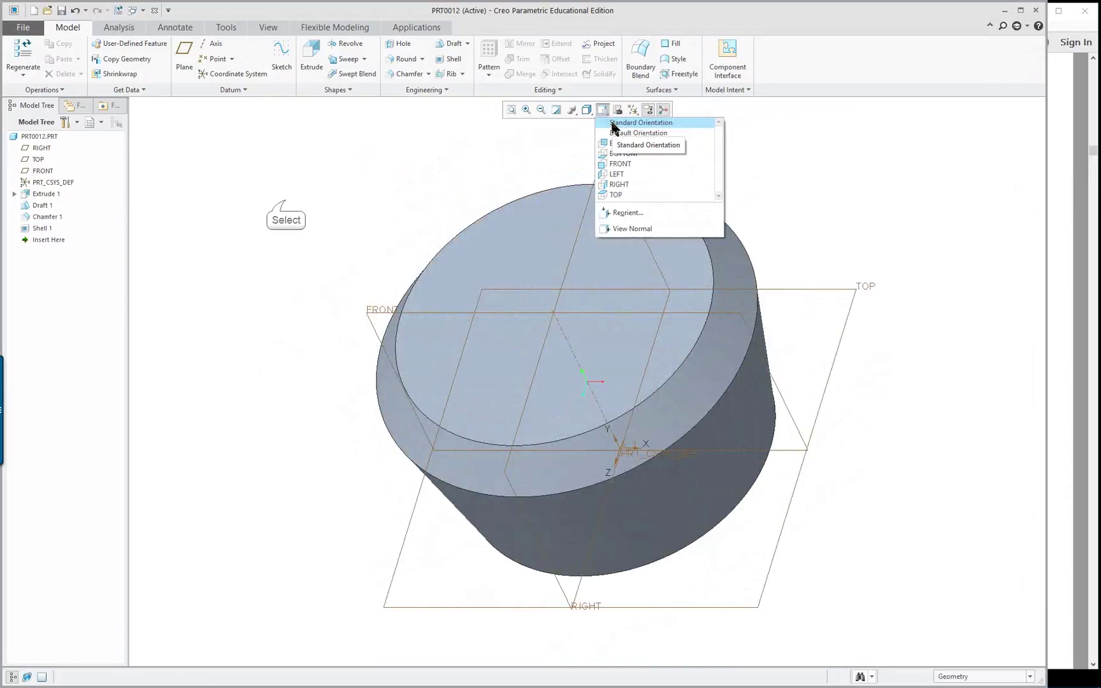
pyautogui.click(613, 123)
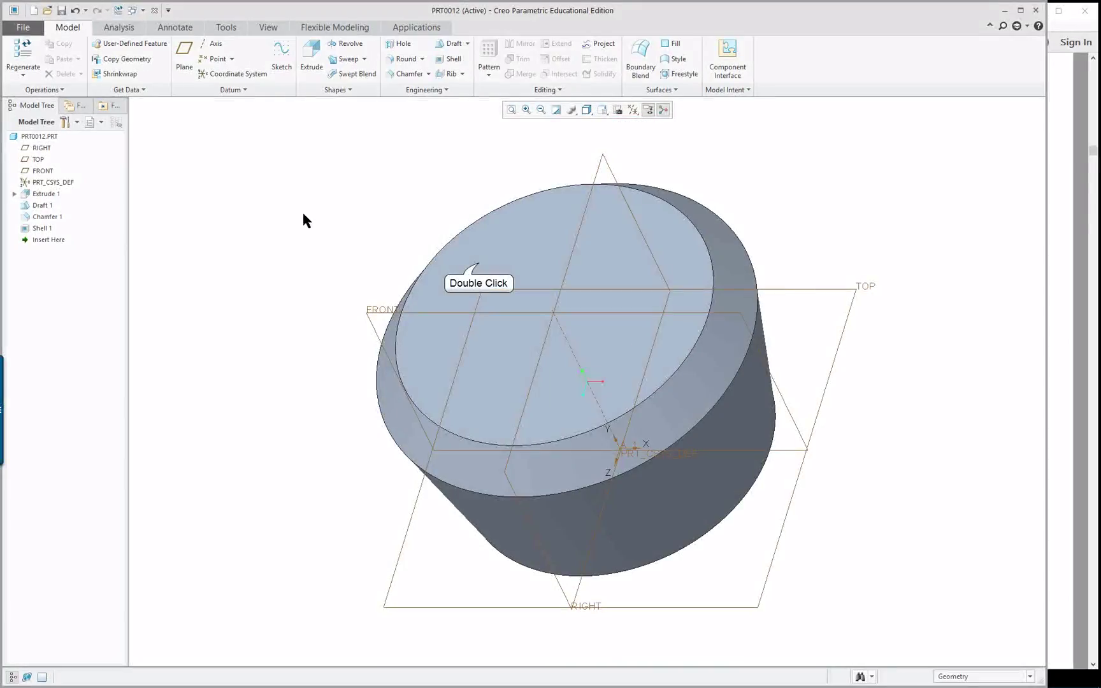
# - Check the cylinder's dimensions and scale the whole model by a factor of .01
pyautogui.doubleClick(477, 275)
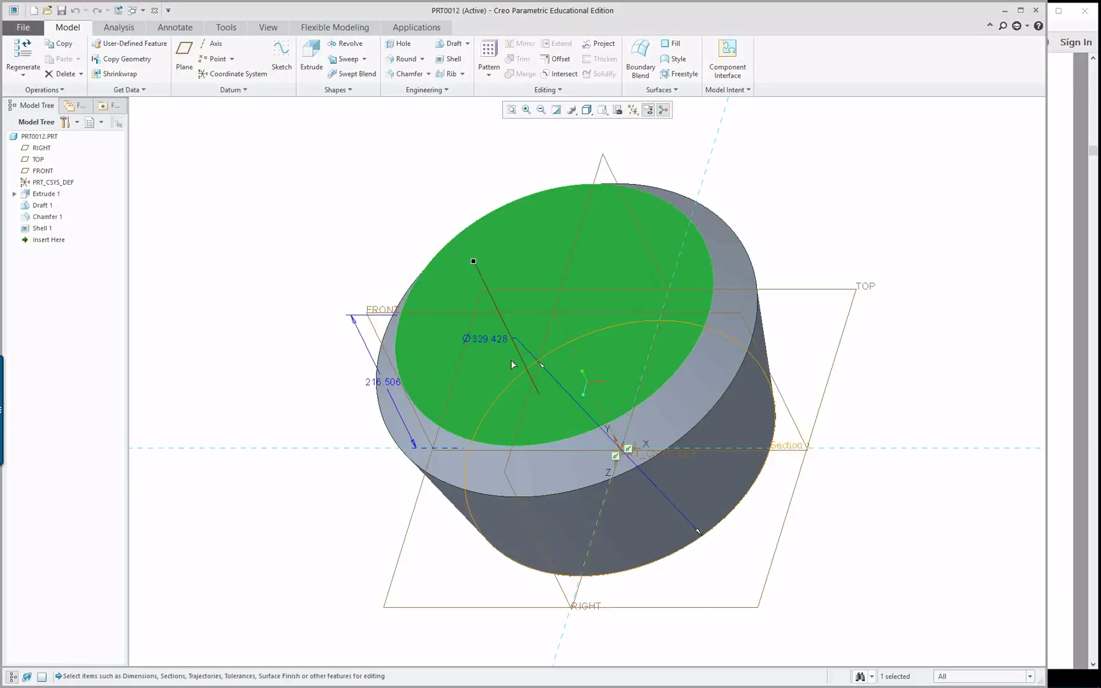
pyautogui.click(280, 304)
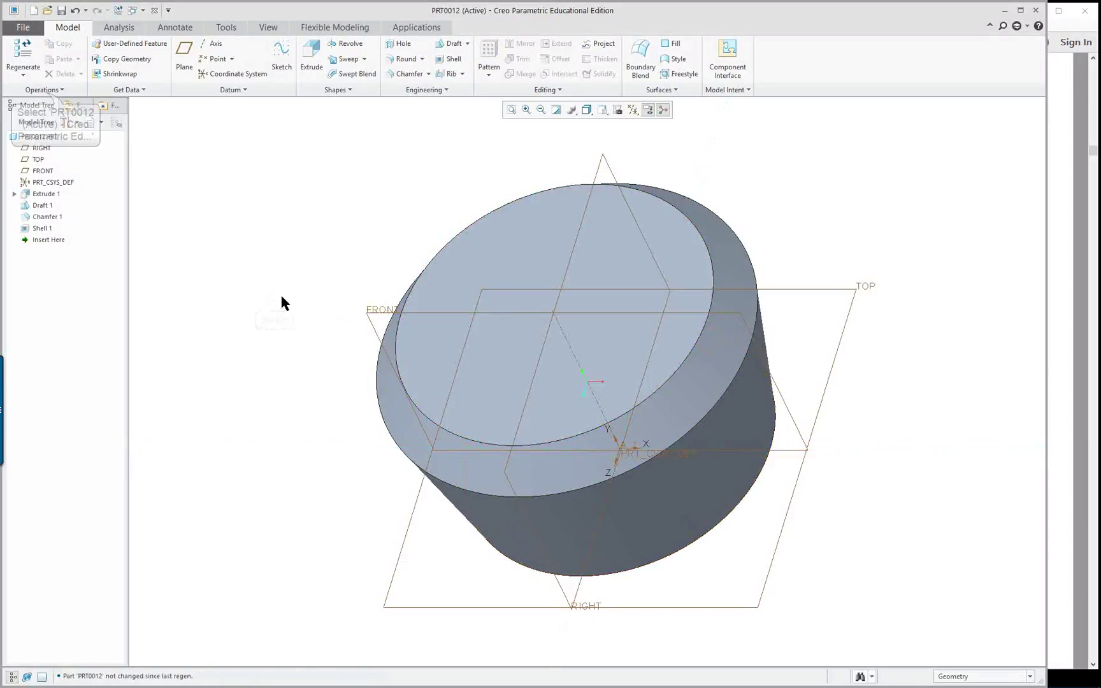
pyautogui.click(44, 90)
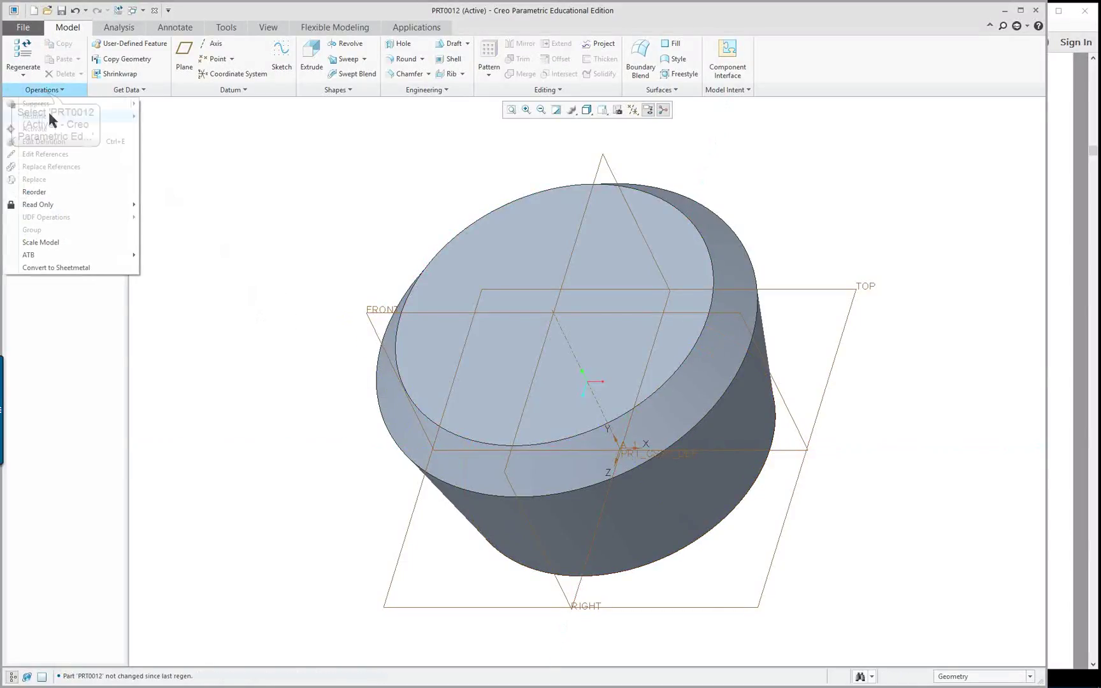
pyautogui.click(40, 242)
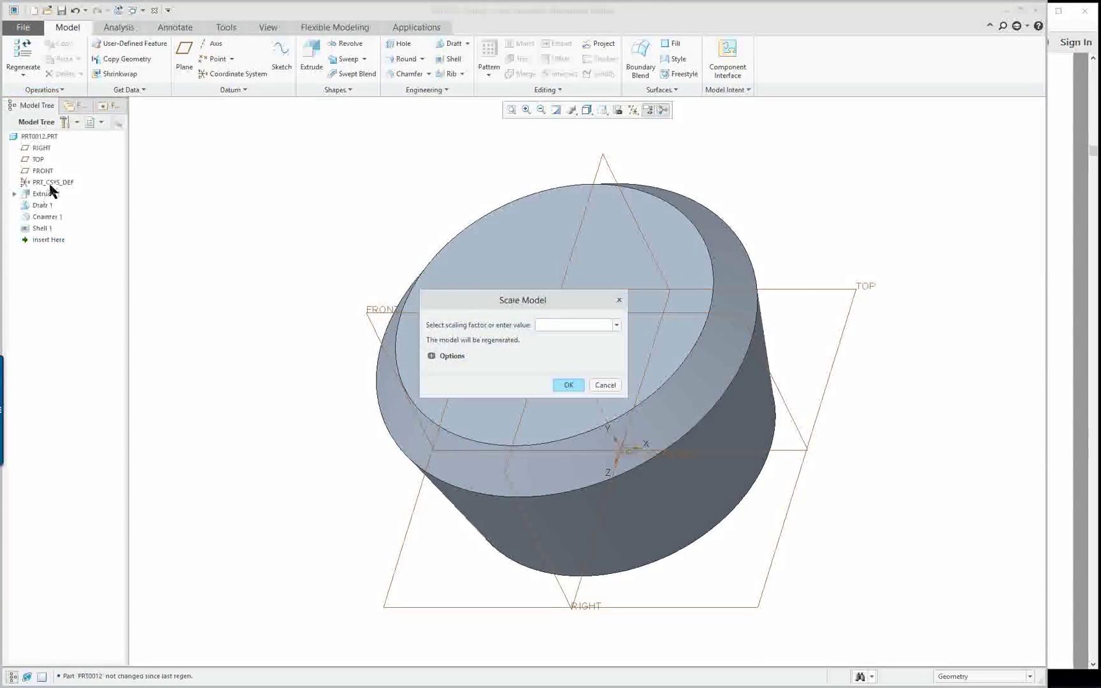
pyautogui.write('.01')
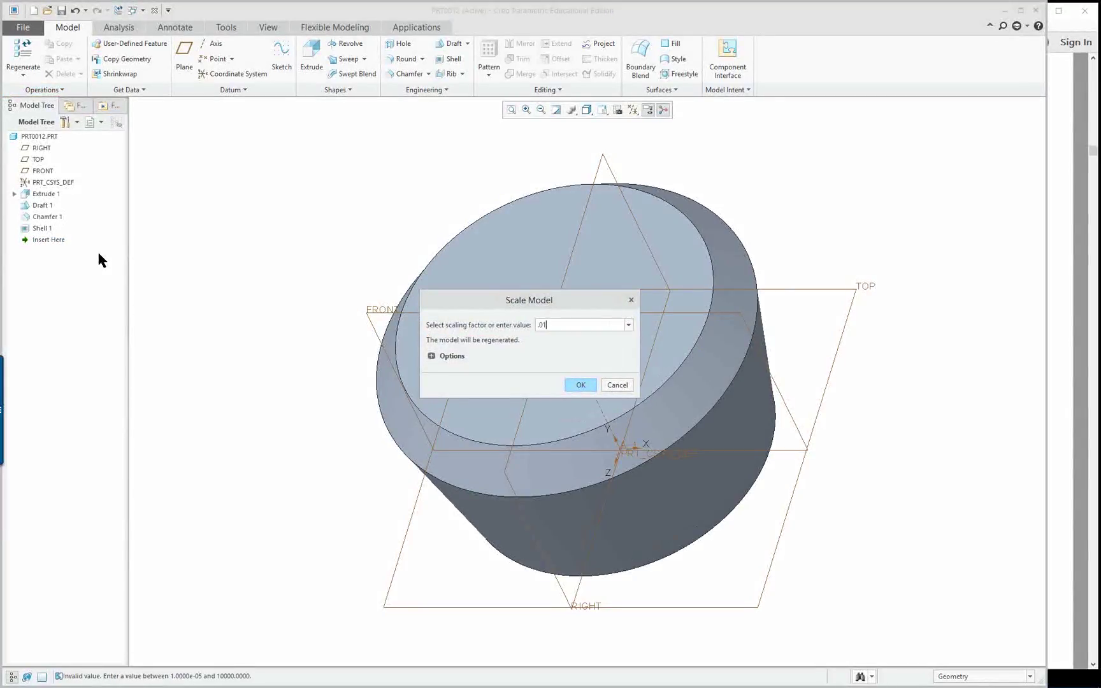
pyautogui.click(581, 385)
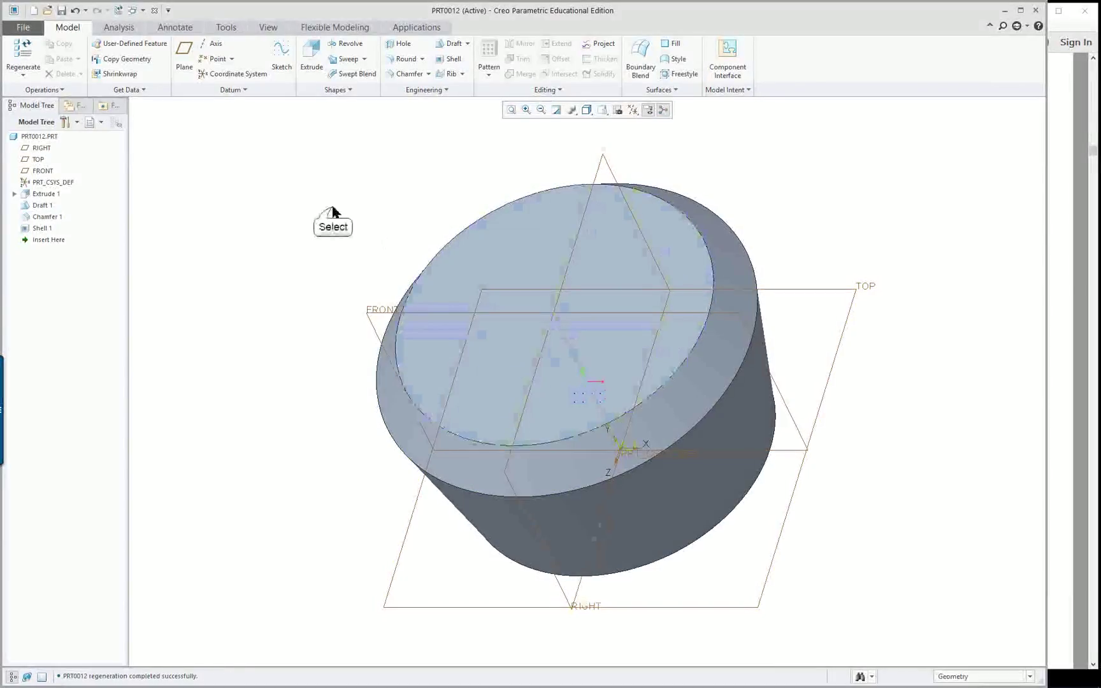
# - Set the scaled cylinder's extrusion height to 2 and its base diameter to 3
pyautogui.doubleClick(430, 248)
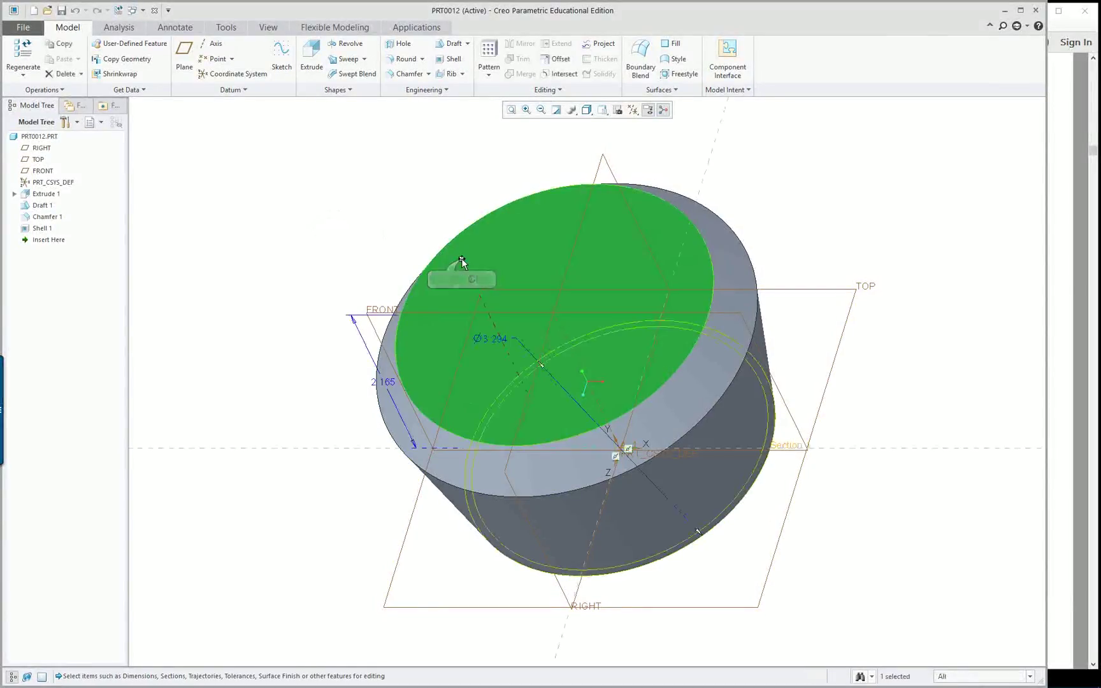
pyautogui.doubleClick(384, 383)
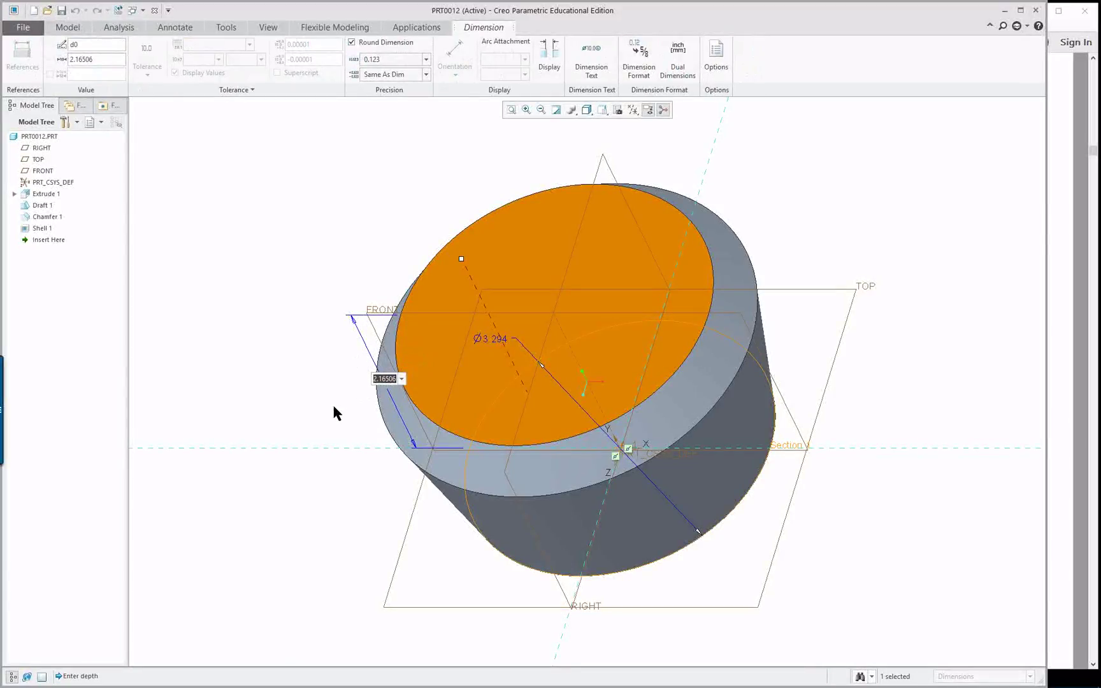
pyautogui.write('2')
pyautogui.press('Return')
pyautogui.doubleClick(496, 342)
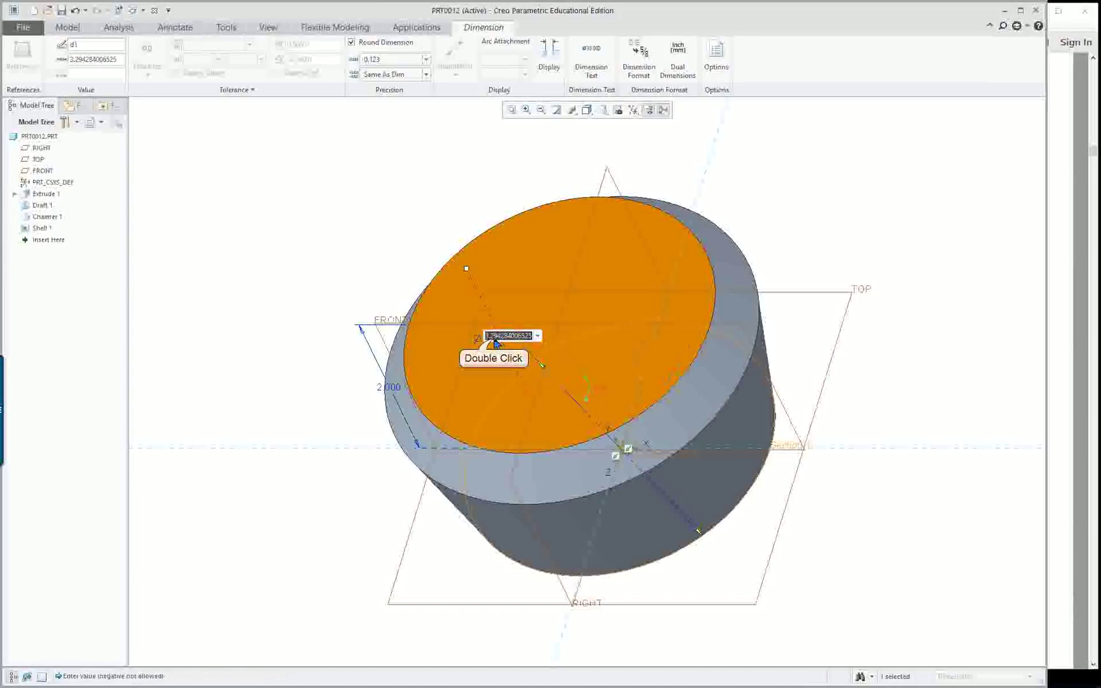
pyautogui.write('3')
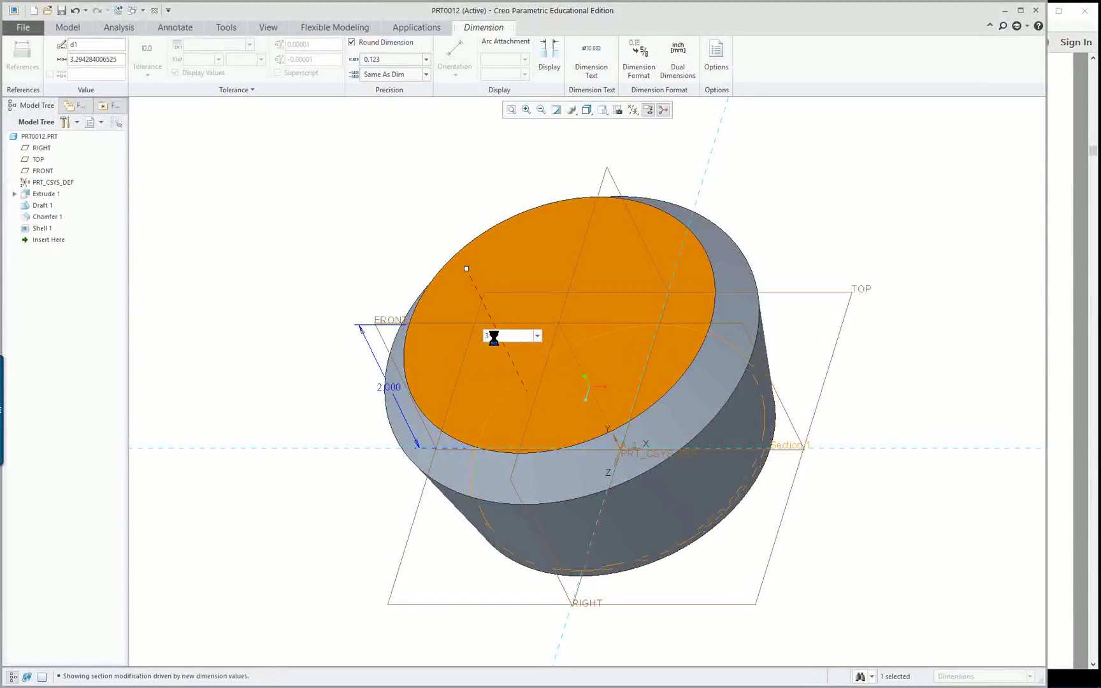
pyautogui.press('Return')
pyautogui.moveTo(492, 490); pyautogui.dragTo(437, 323, button='middle')
pyautogui.moveTo(401, 376)
pyautogui.mouseDown(button='middle')
pyautogui.moveTo(438, 541)
pyautogui.moveTo(404, 560)
pyautogui.moveTo(407, 532)
pyautogui.mouseUp(button='middle')
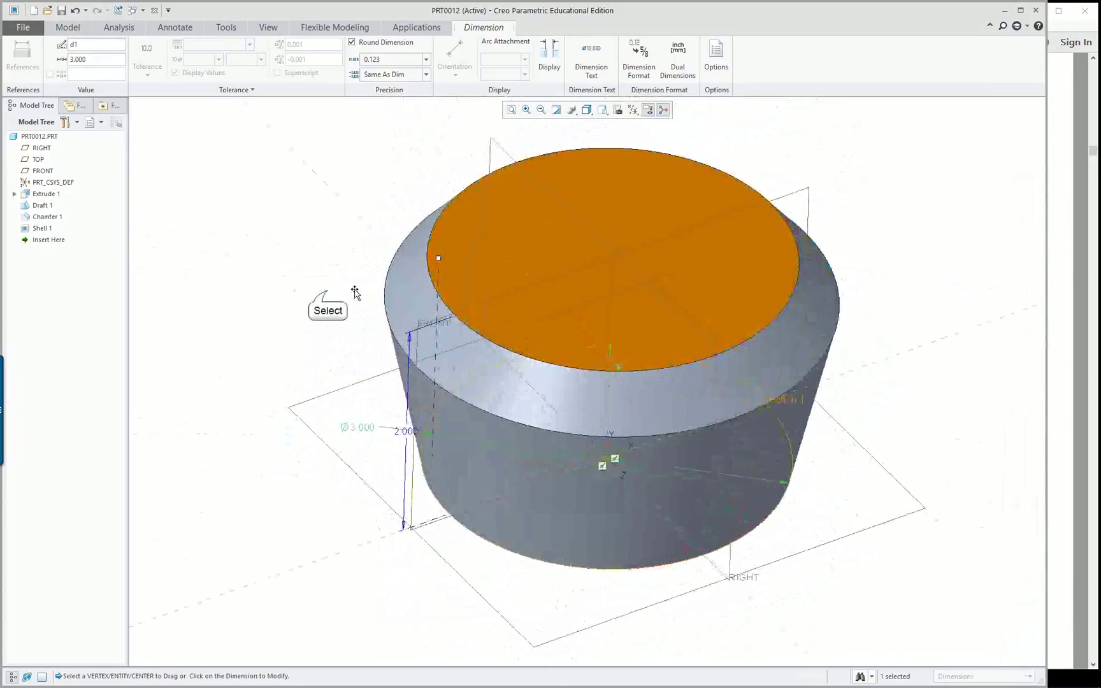
pyautogui.middleClick(301, 292)
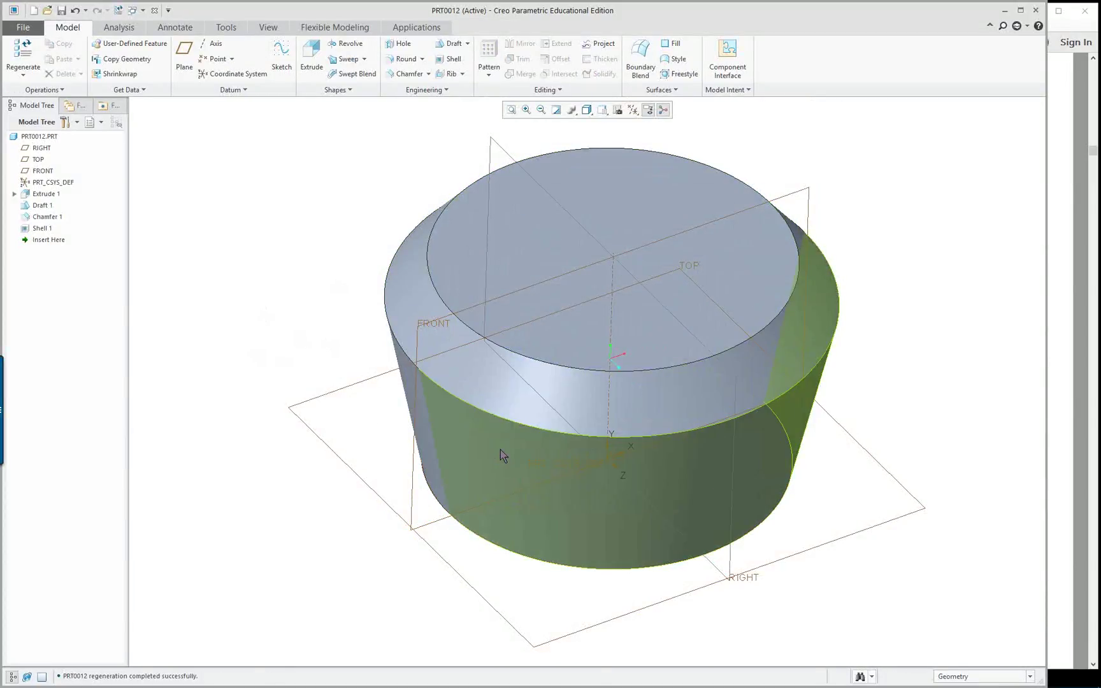
pyautogui.moveTo(502, 454)
pyautogui.mouseDown(button='middle')
pyautogui.moveTo(513, 381)
pyautogui.moveTo(504, 438)
pyautogui.mouseUp(button='middle')
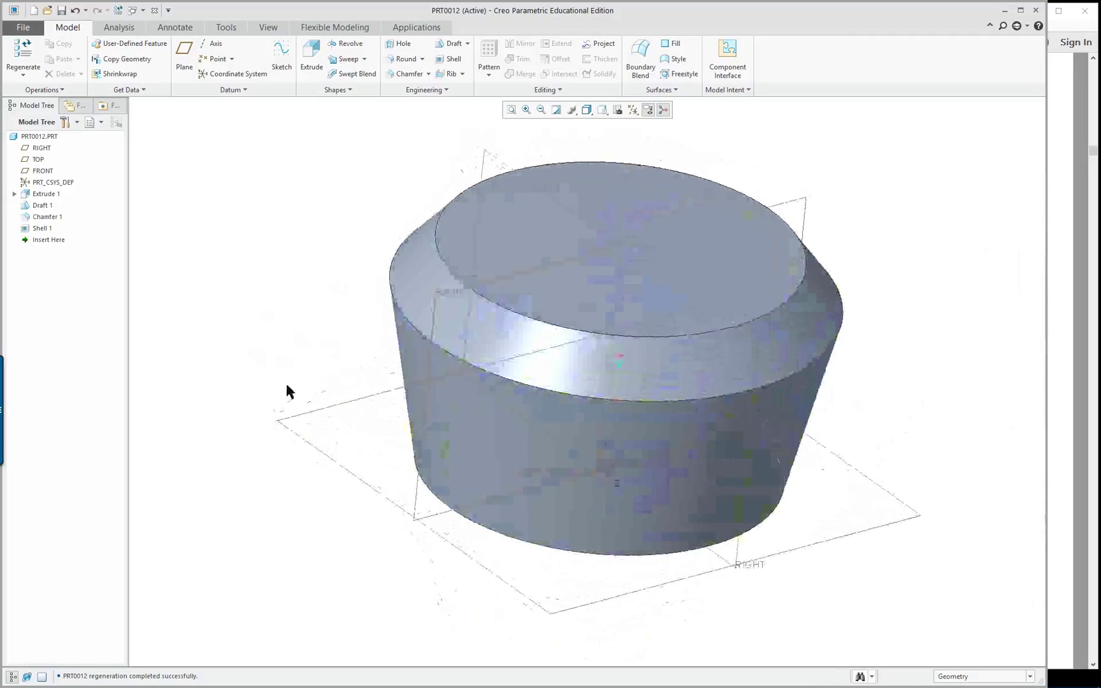
pyautogui.moveTo(435, 490); pyautogui.dragTo(332, 423, button='middle')
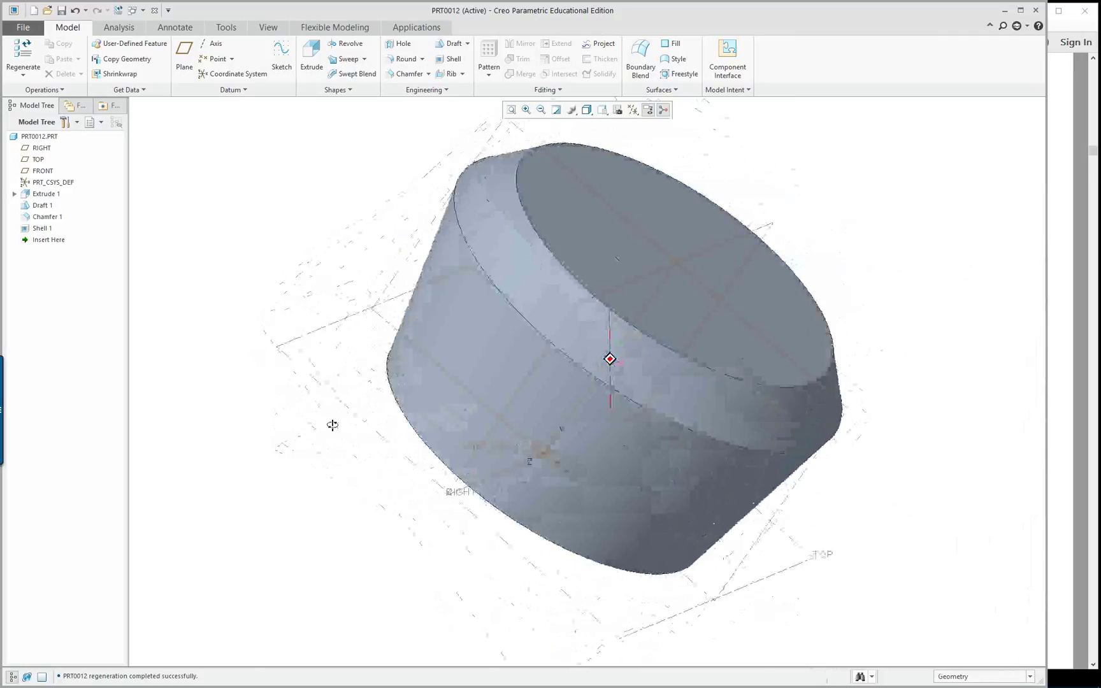
# - Close the cylinder part and create a new part with the default name and template
pyautogui.click(154, 11)
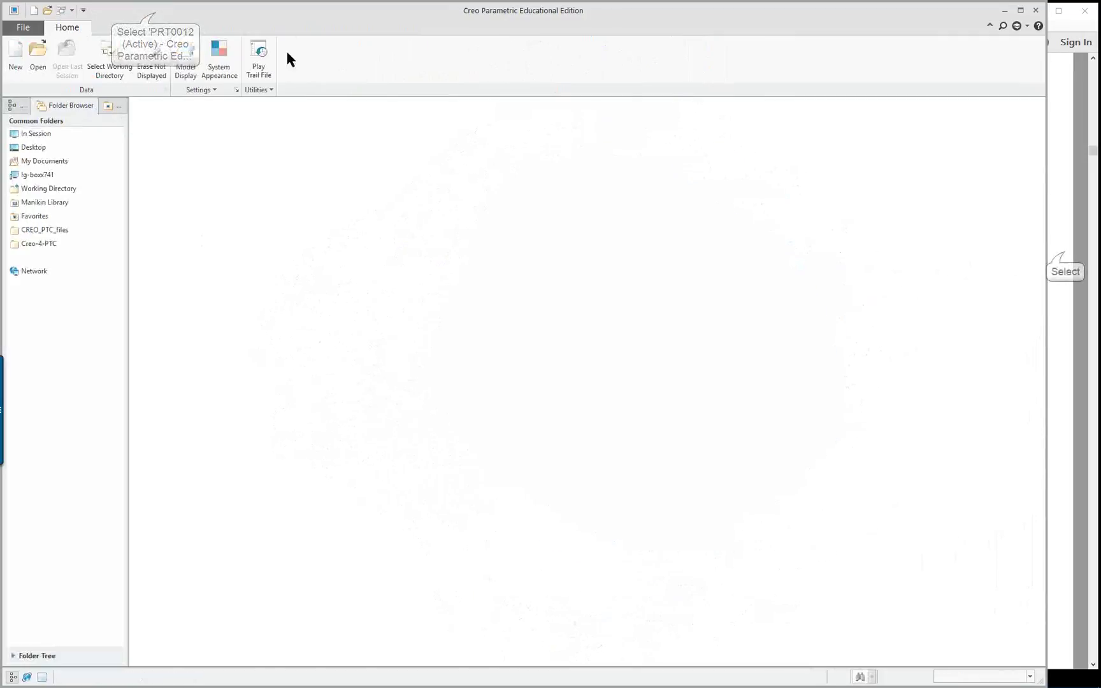
pyautogui.click(1061, 256)
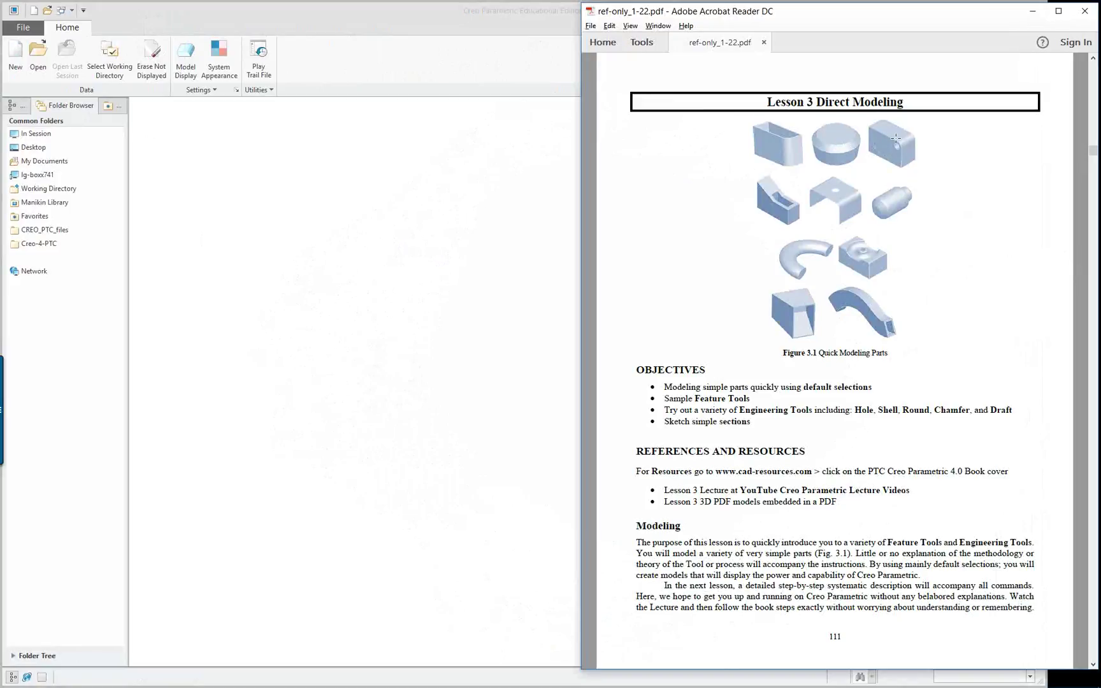
pyautogui.click(427, 233)
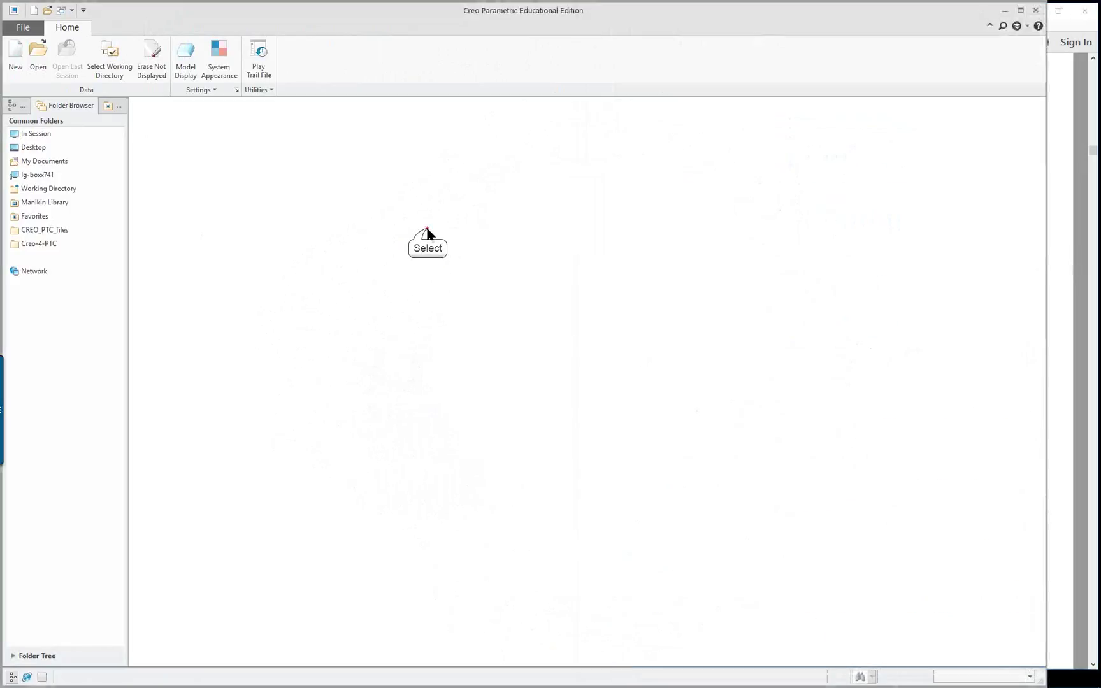
pyautogui.click(13, 64)
pyautogui.click(615, 475)
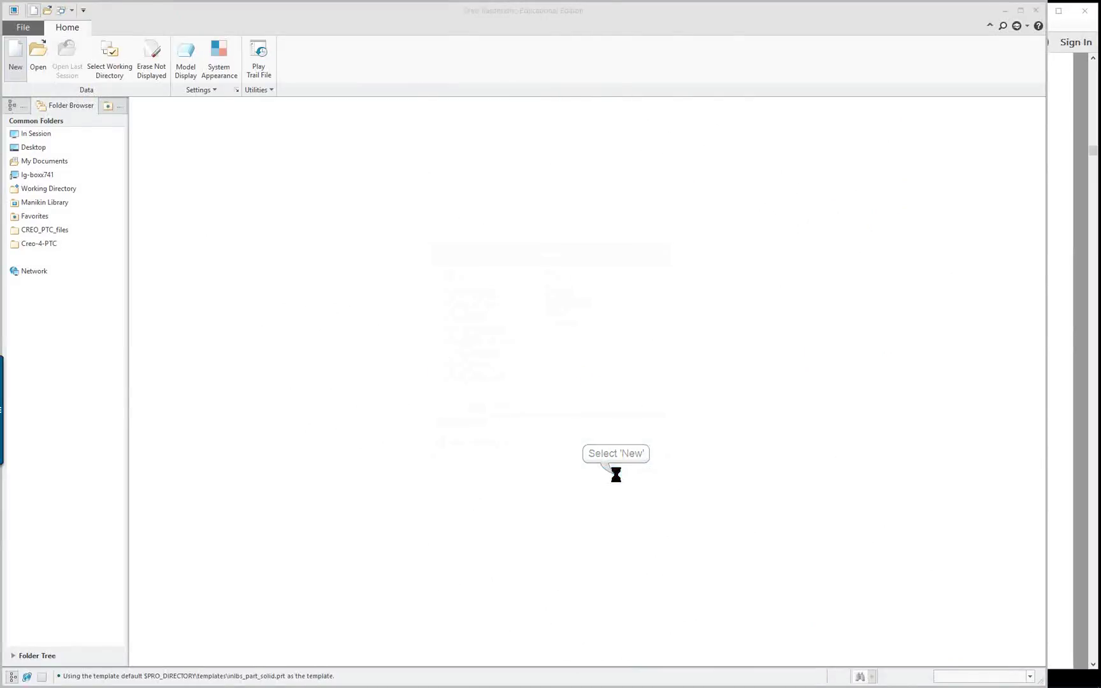
# - Start an extrusion on the FRONT datum plane and sketch a rectangle about 499 by 384 with one corner at the origin
pyautogui.click(432, 282)
pyautogui.rightClick(355, 336)
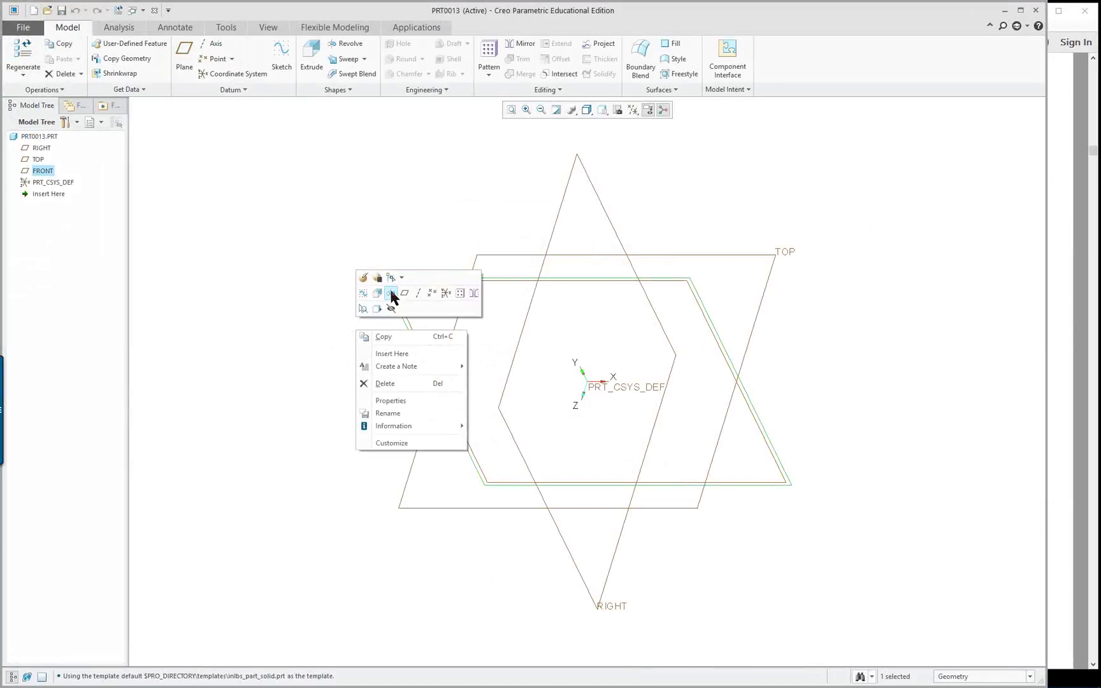
pyautogui.click(378, 293)
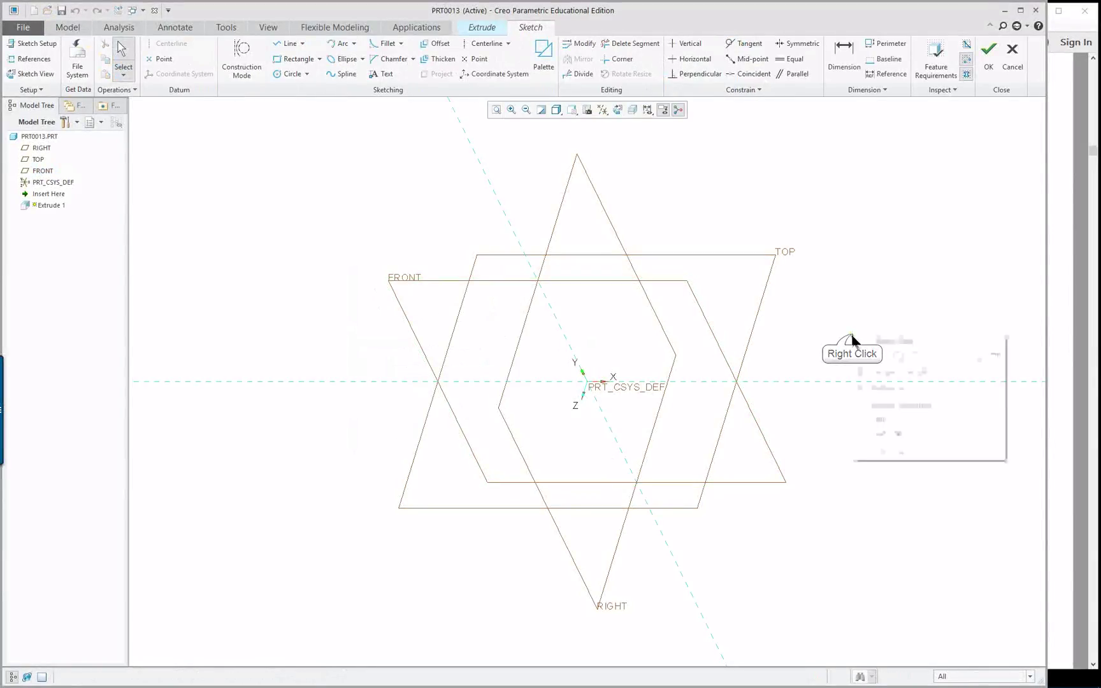
pyautogui.click(900, 359)
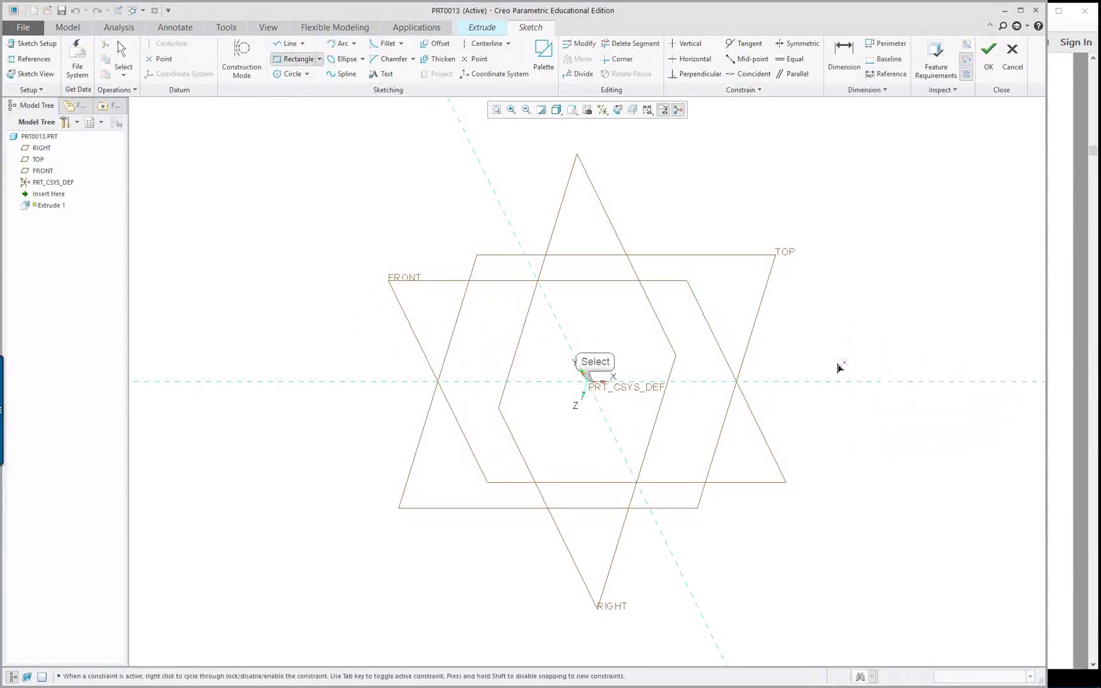
pyautogui.click(599, 386)
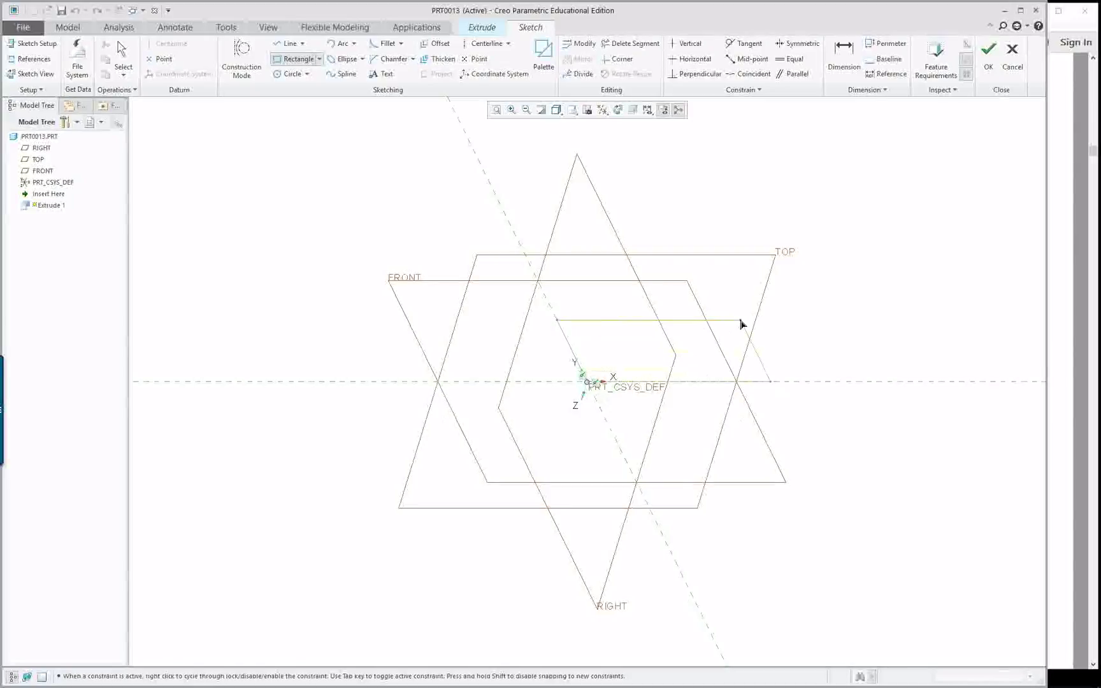
pyautogui.click(806, 230)
pyautogui.scroll(-1, 997, 242)
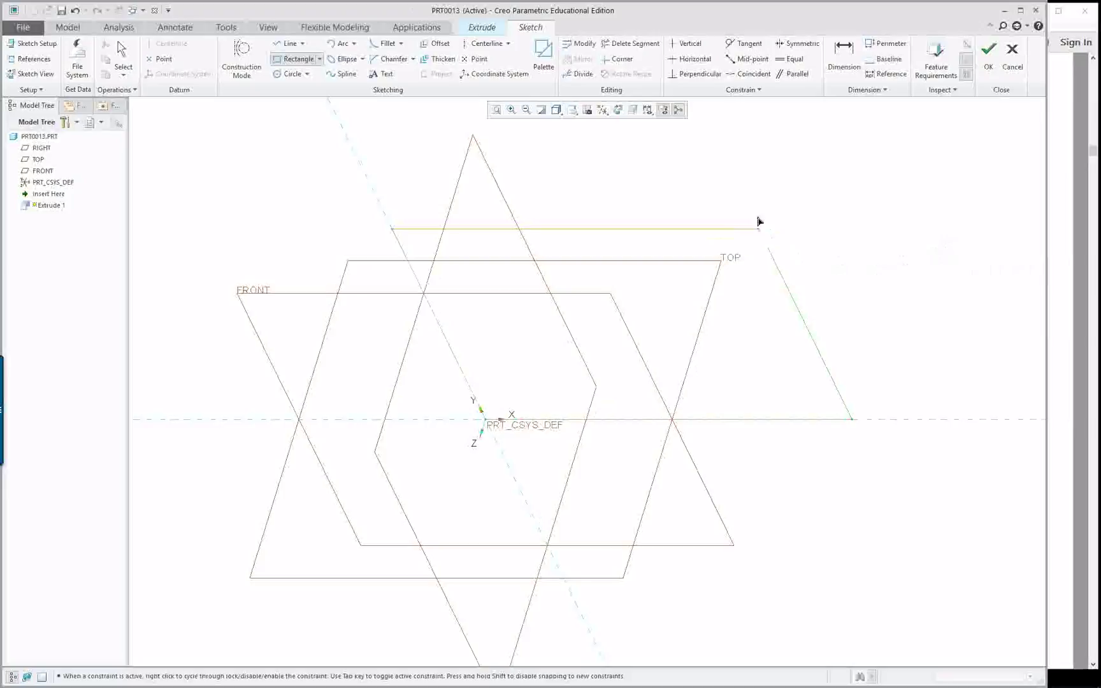
pyautogui.doubleClick(667, 13)
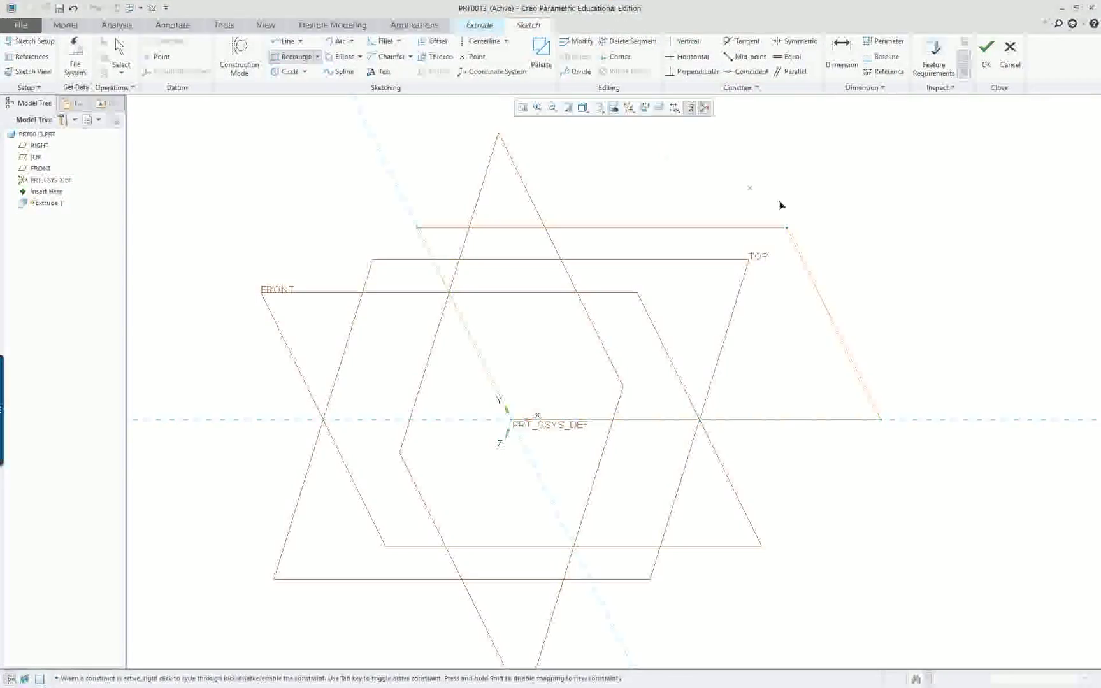
pyautogui.click(38, 681)
# - Fillet the rectangle's corner opposite the origin with a radius of about 111, and finish the sketch
pyautogui.rightClick(869, 244)
pyautogui.rightClick(870, 245)
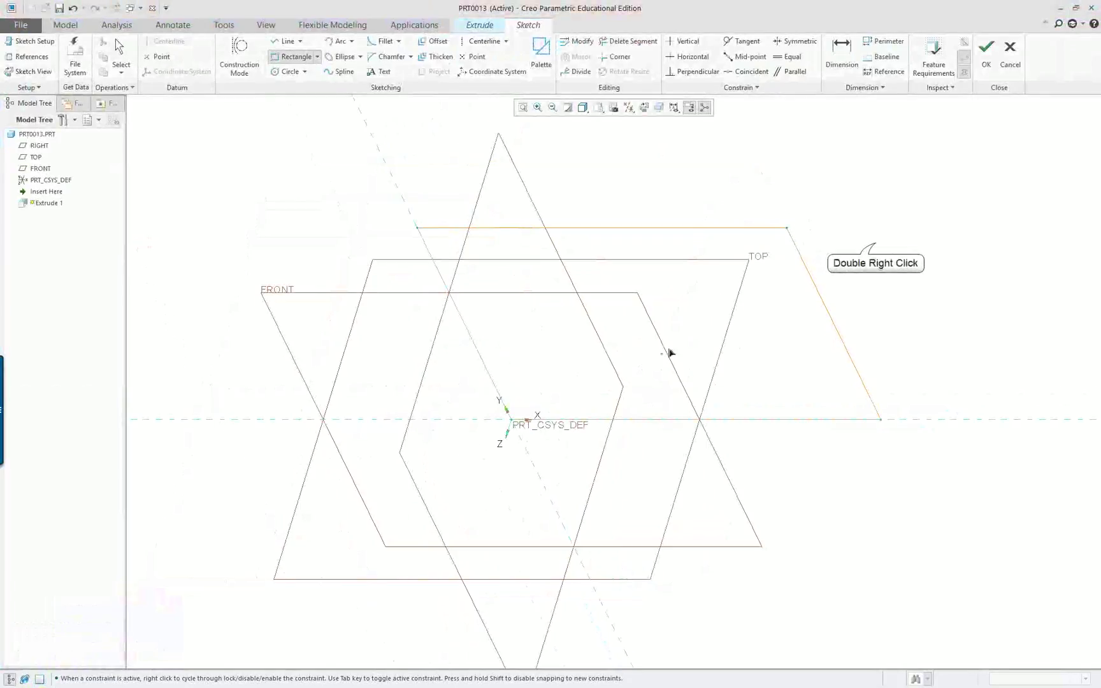
pyautogui.rightClick(873, 247)
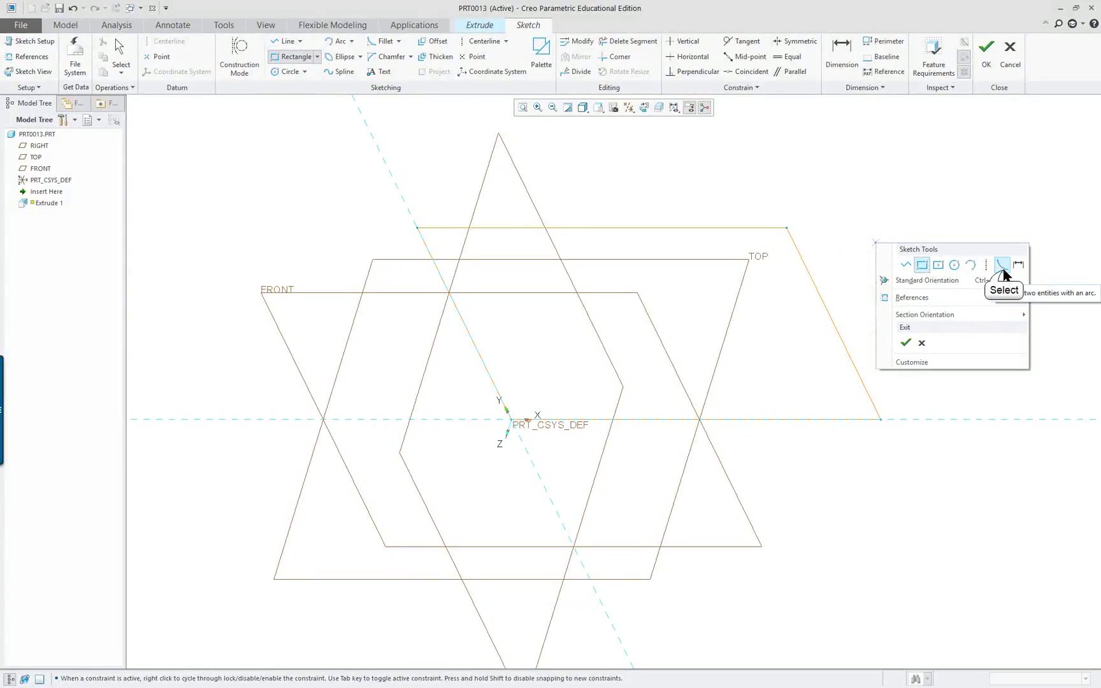
pyautogui.click(1003, 270)
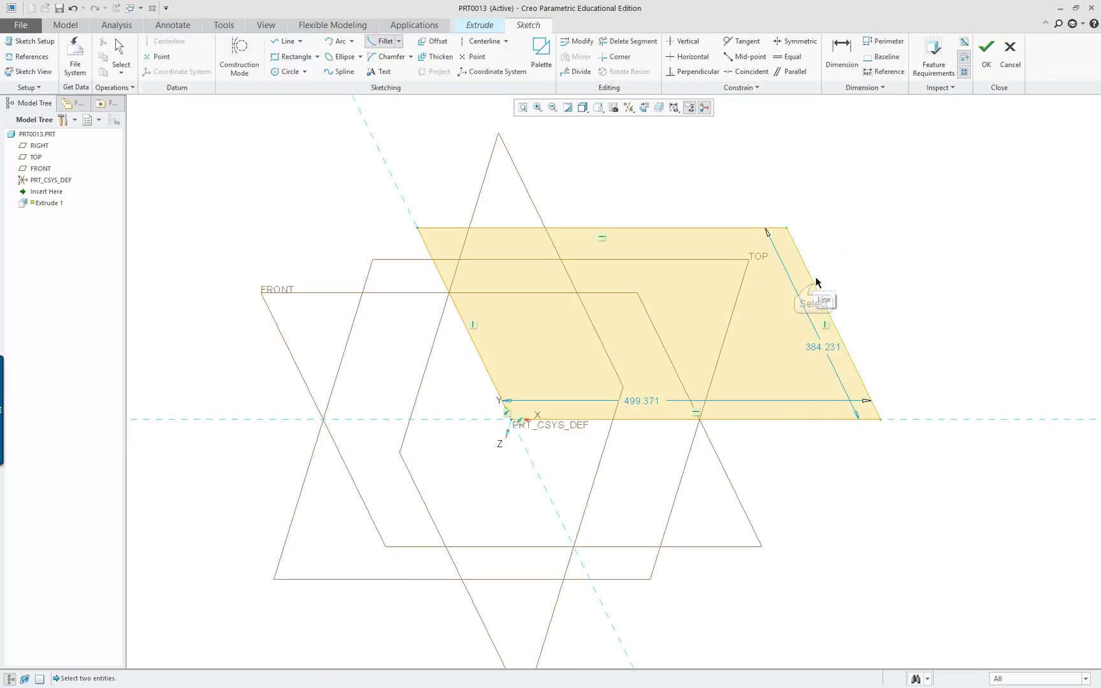
pyautogui.click(699, 228)
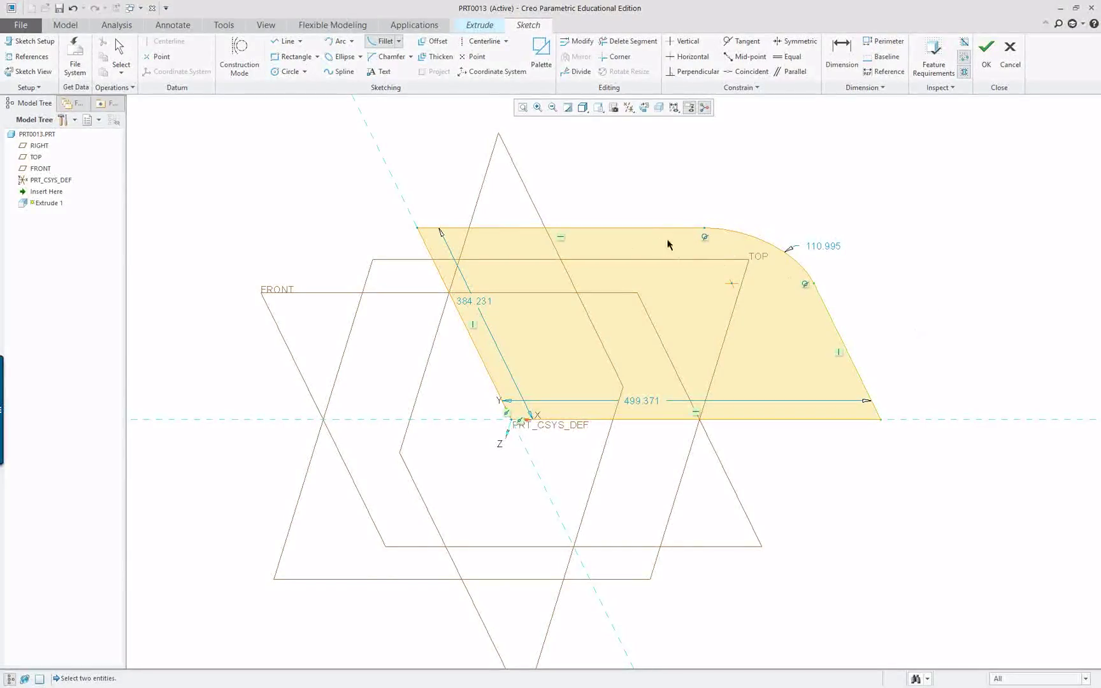
pyautogui.rightClick(919, 181)
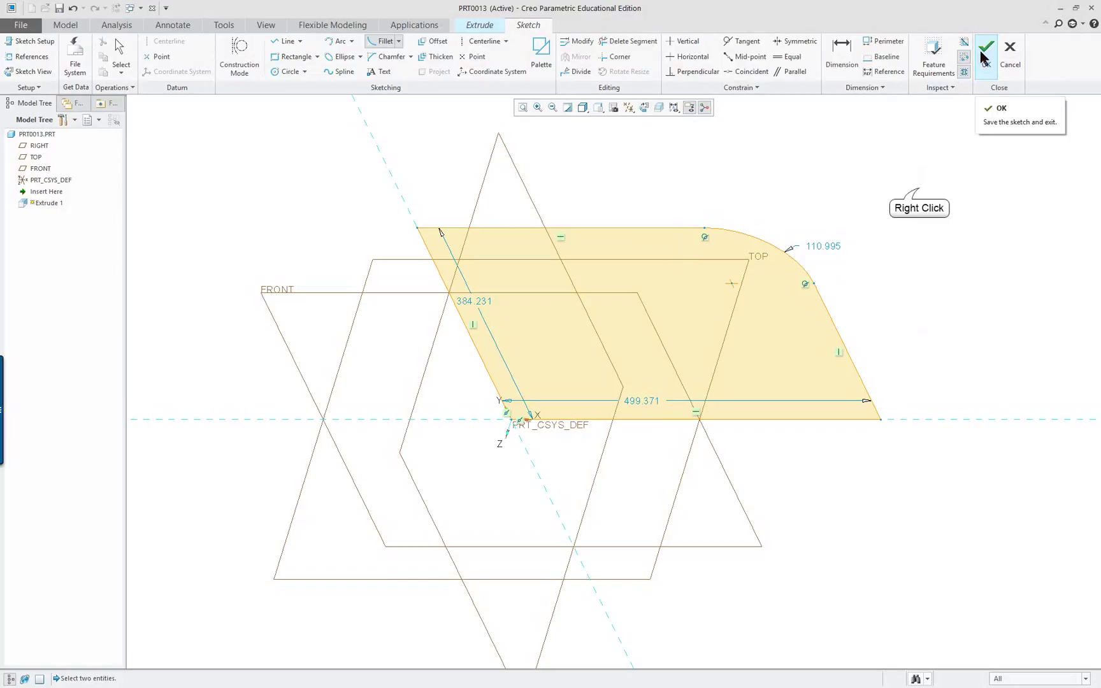
pyautogui.click(966, 287)
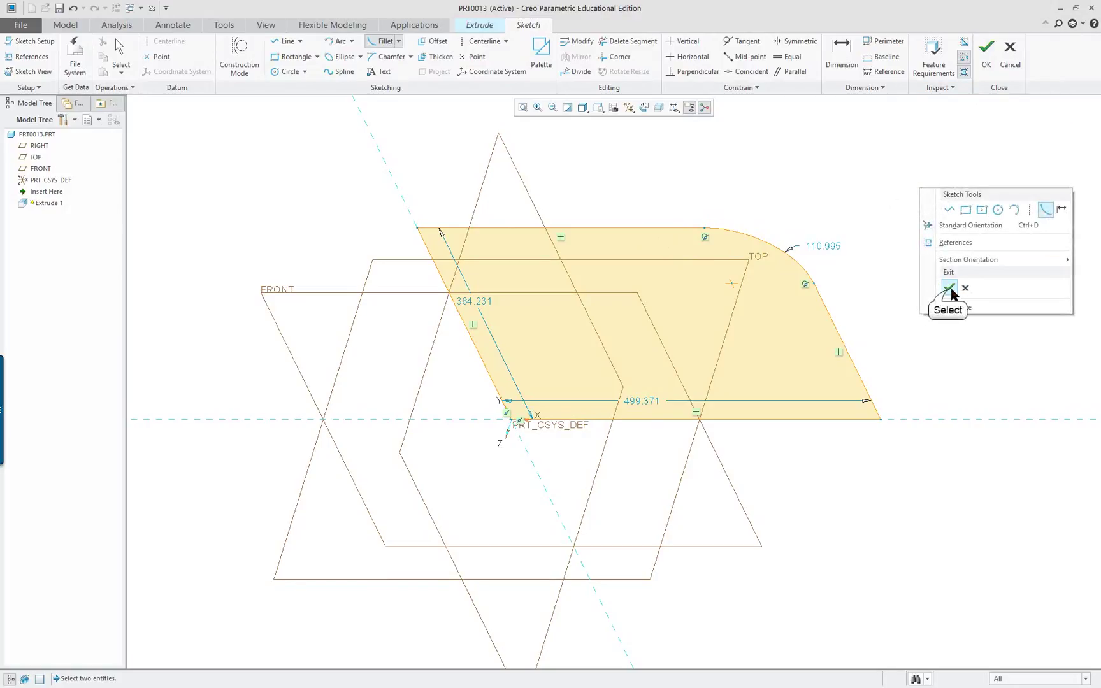
# - Extrude the rounded rectangle to a depth of about 251, accept the feature, and clear the selection
pyautogui.click(730, 406)
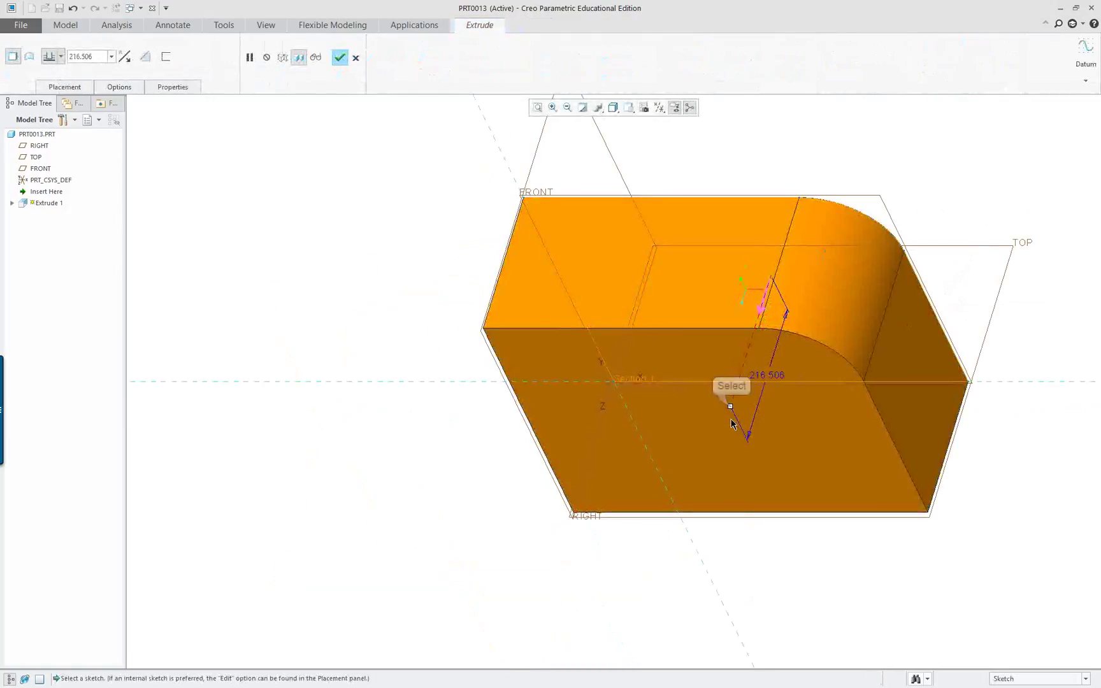
pyautogui.moveTo(730, 407); pyautogui.dragTo(722, 430)
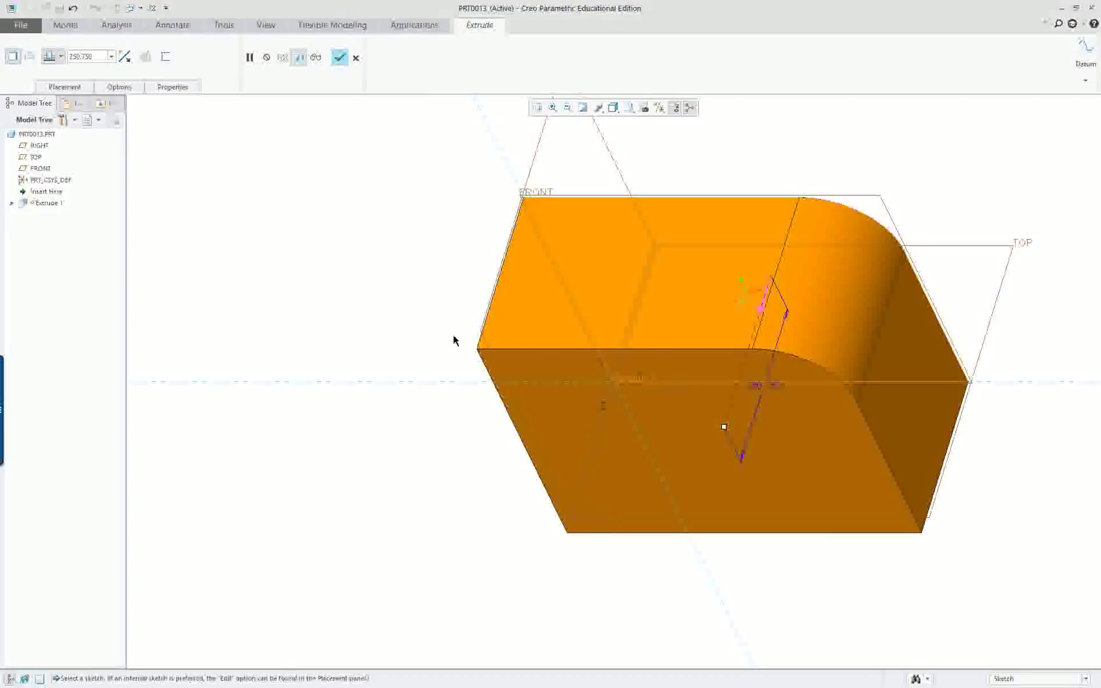
pyautogui.scroll(-4, 455, 339)
pyautogui.scroll(1, 728, 266)
pyautogui.middleClick(708, 261)
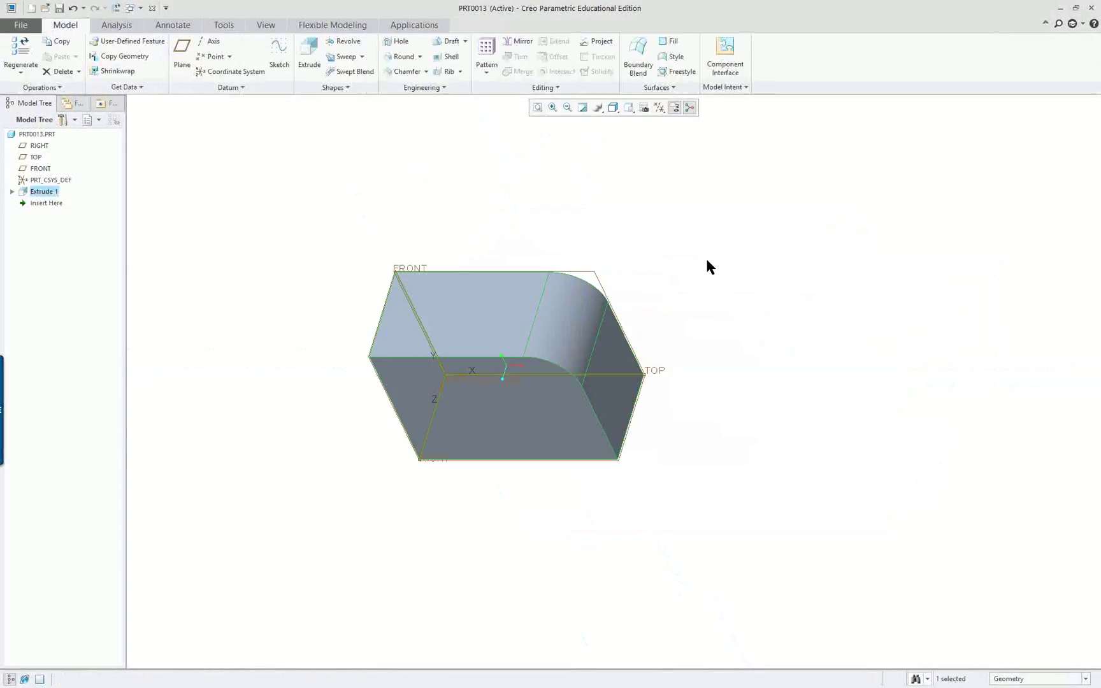
pyautogui.click(744, 224)
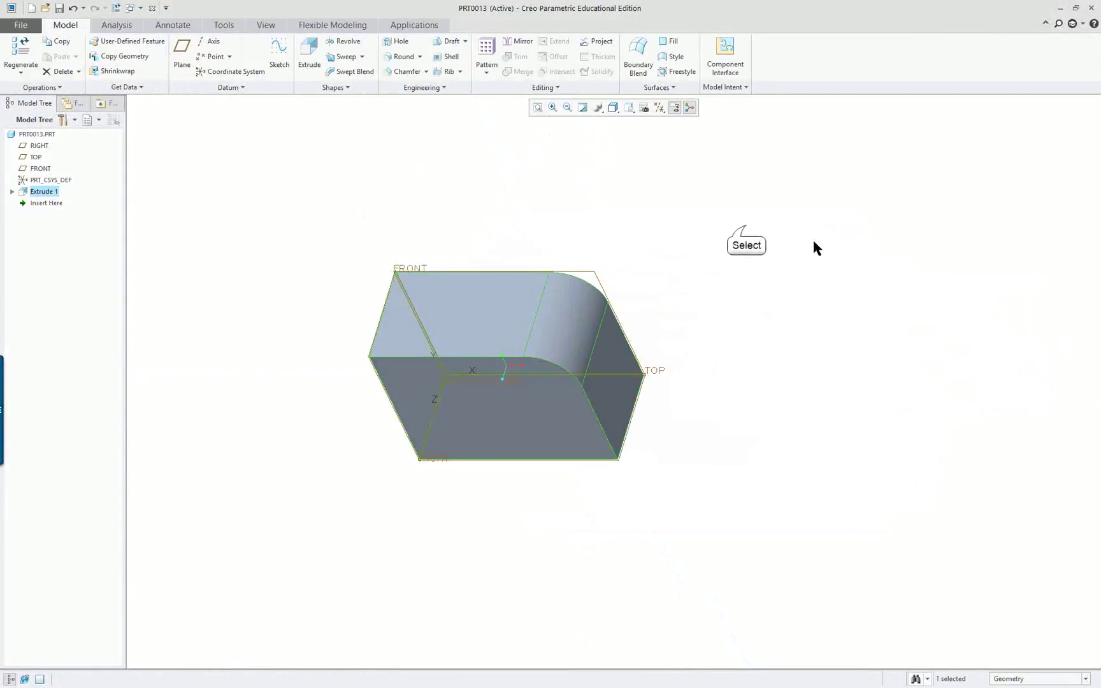
pyautogui.click(809, 286)
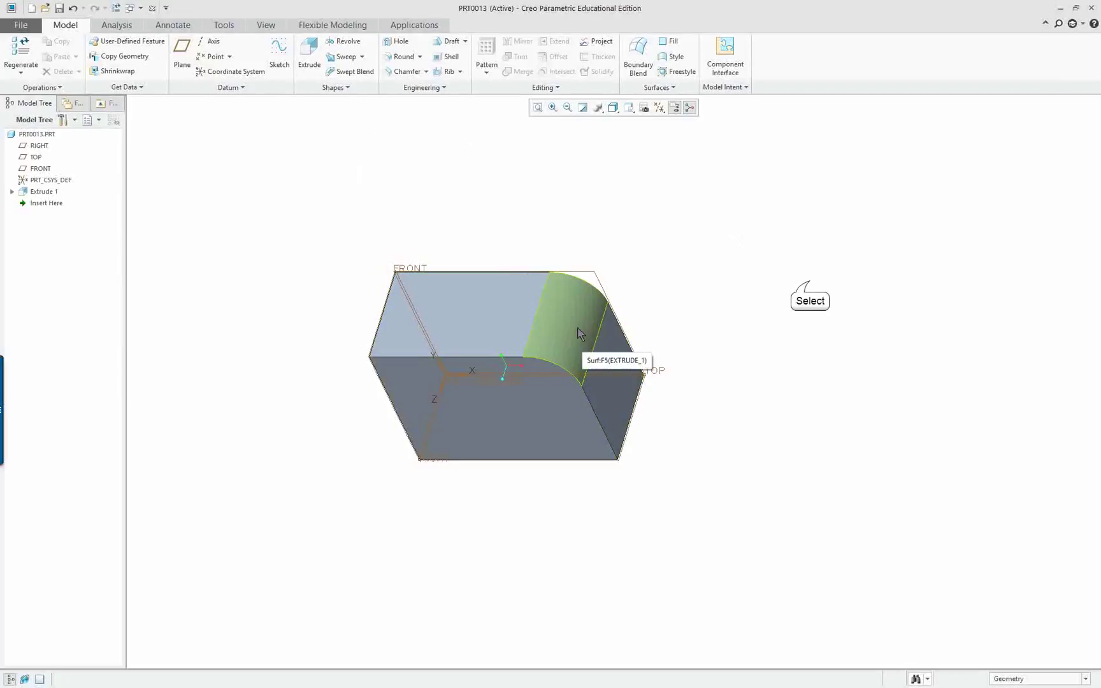
# - Create a datum axis through the block's rounded corner surface
pyautogui.scroll(-1, 758, 291)
pyautogui.click(513, 342)
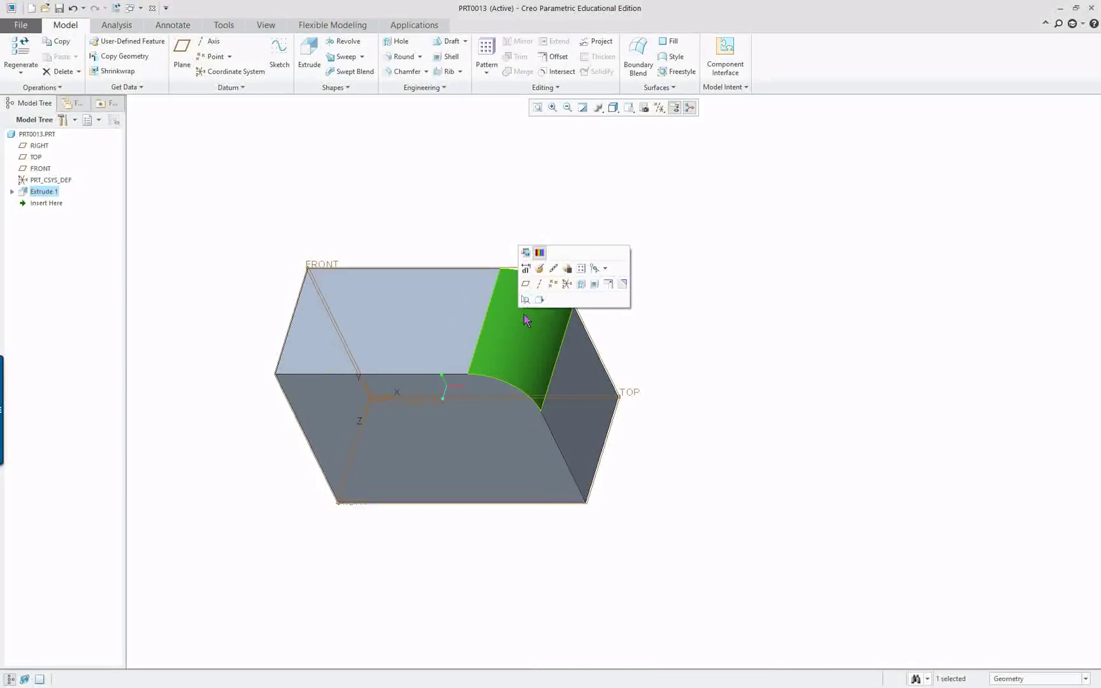
pyautogui.click(539, 285)
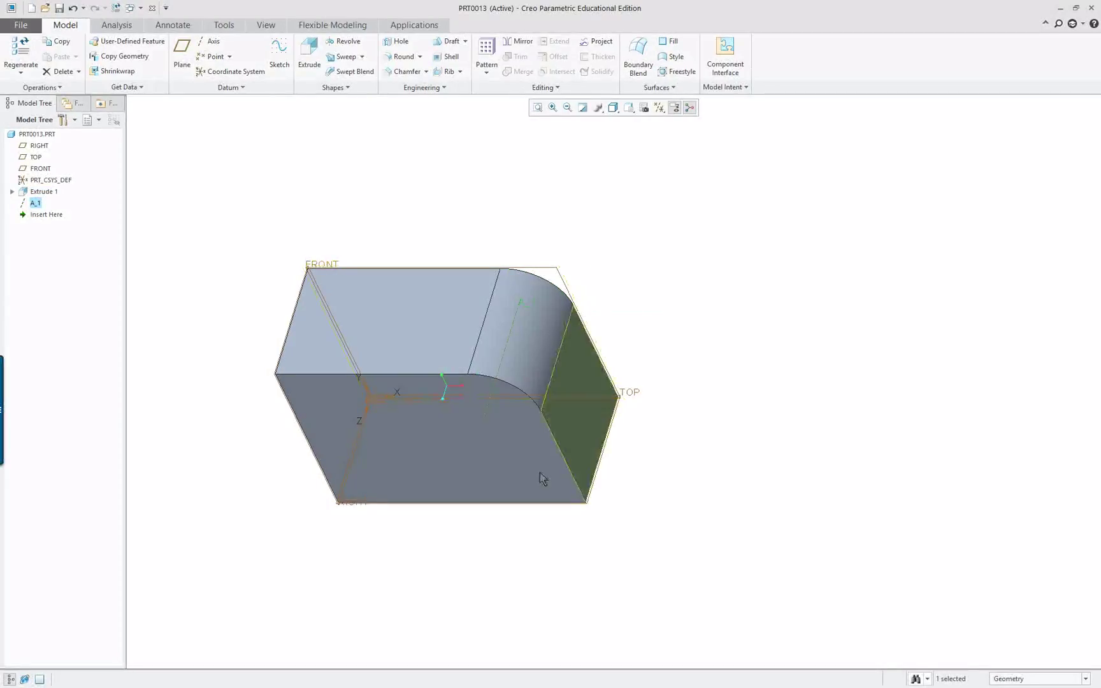
pyautogui.click(508, 451)
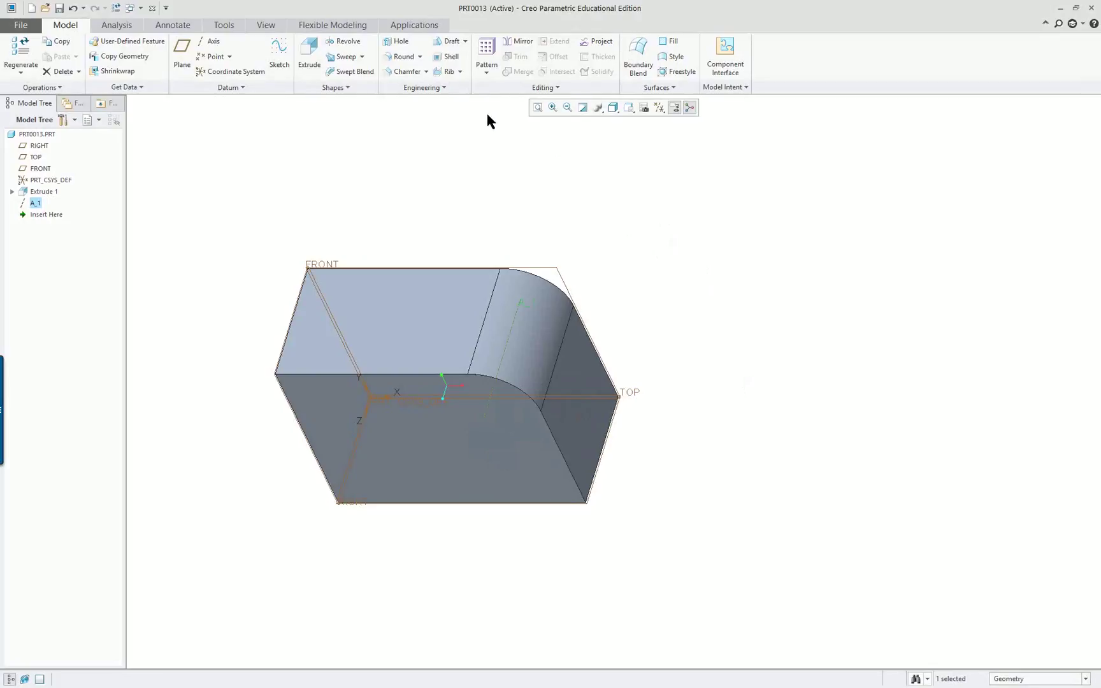
# - Start a hole of diameter 81 and place it coaxially on the corner's datum axis and the block's front face
pyautogui.click(401, 41)
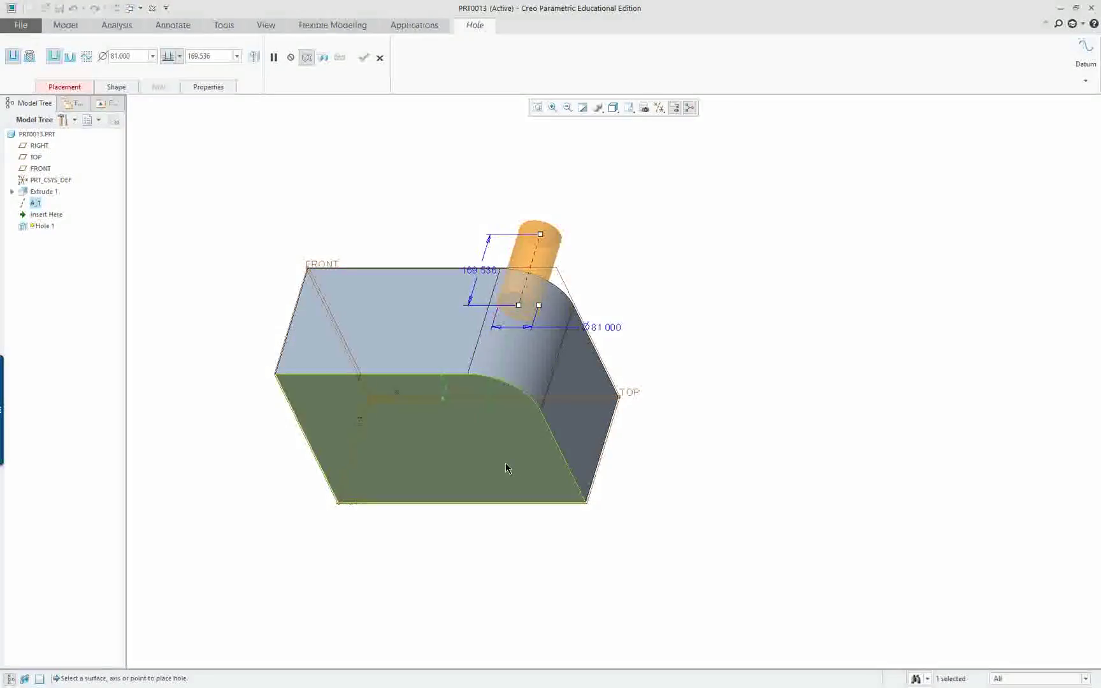
pyautogui.click(125, 135)
pyautogui.click(67, 87)
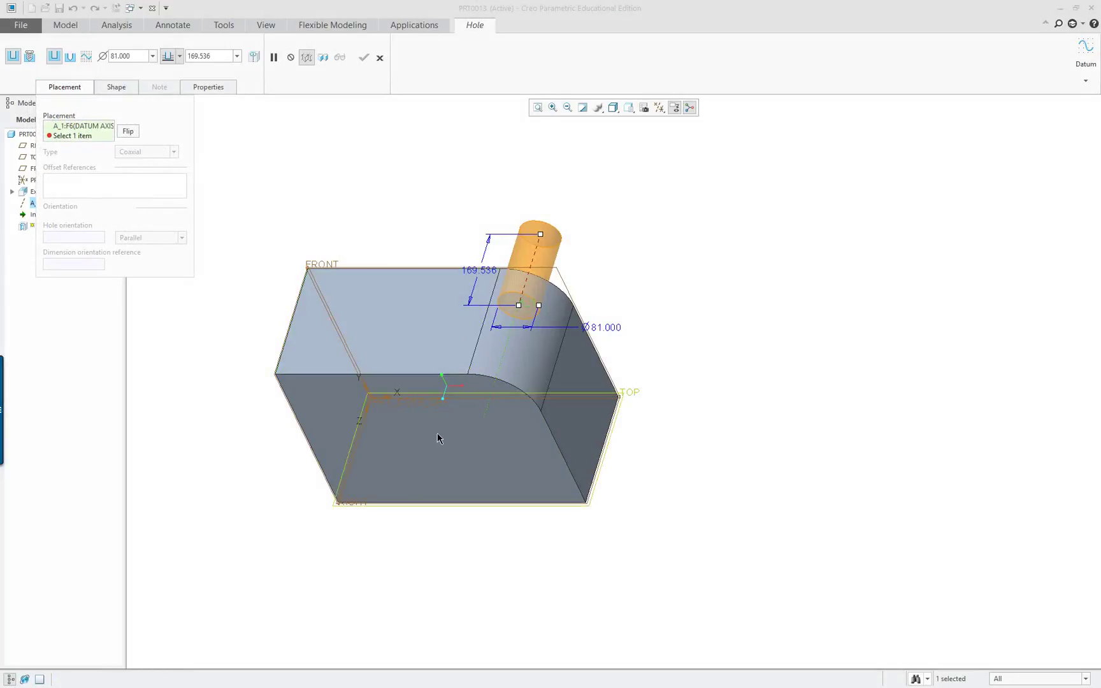
pyautogui.click(499, 451)
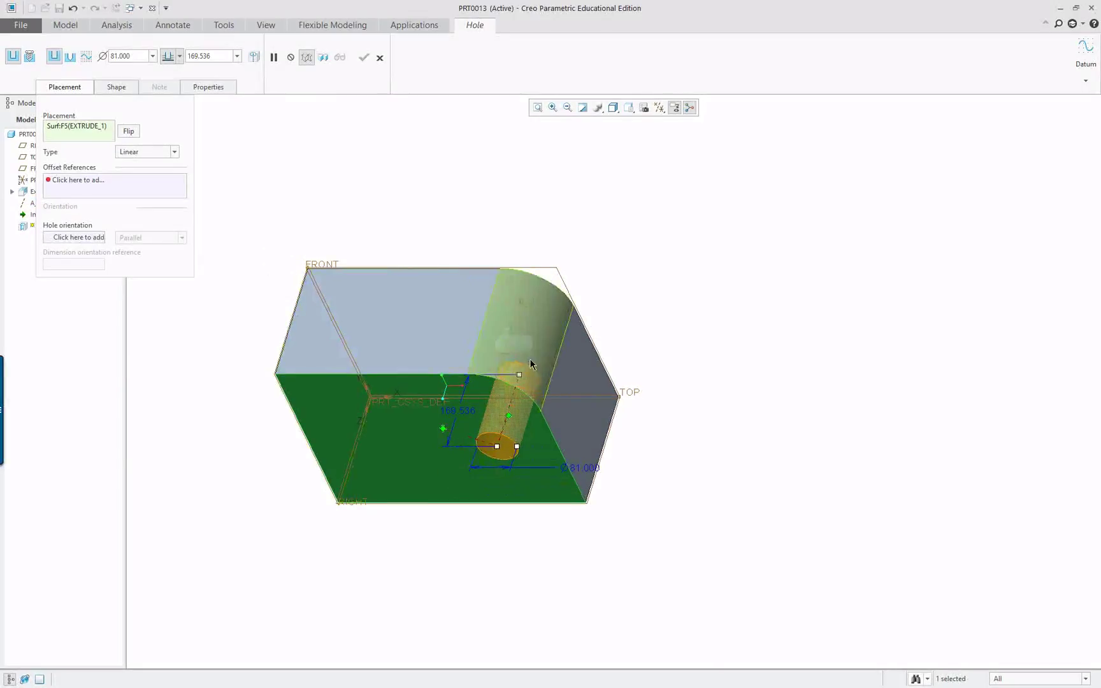
pyautogui.click(513, 323)
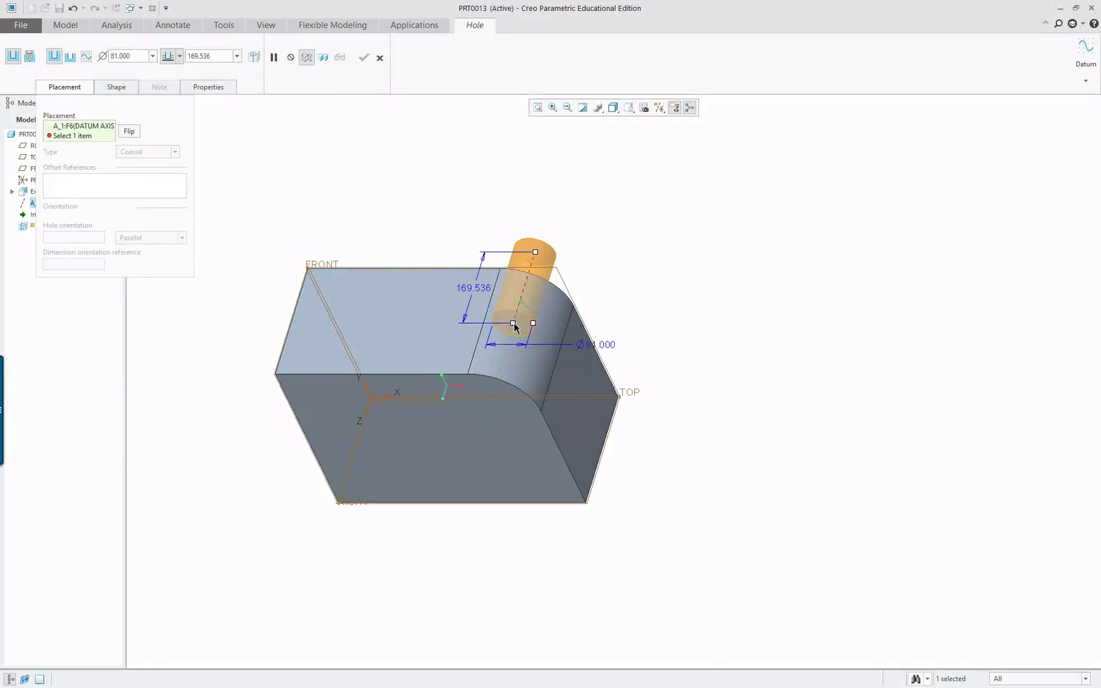
pyautogui.click(474, 448)
# - Set the hole's depth to Through All and accept the feature
pyautogui.rightClick(486, 412)
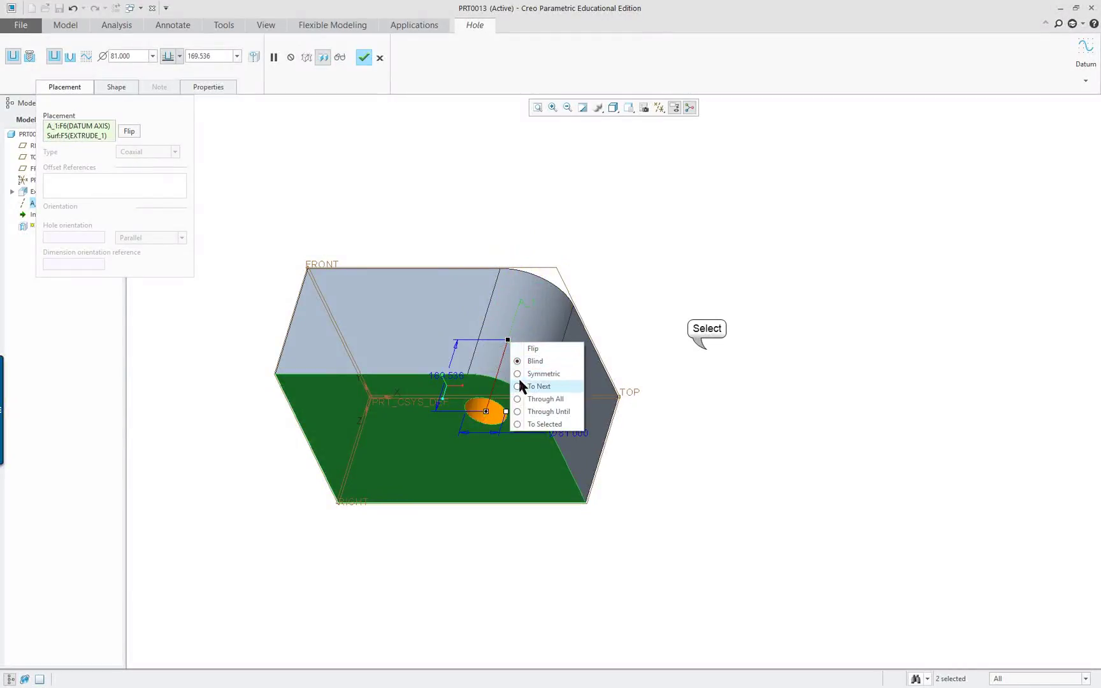
pyautogui.click(700, 350)
pyautogui.rightClick(510, 344)
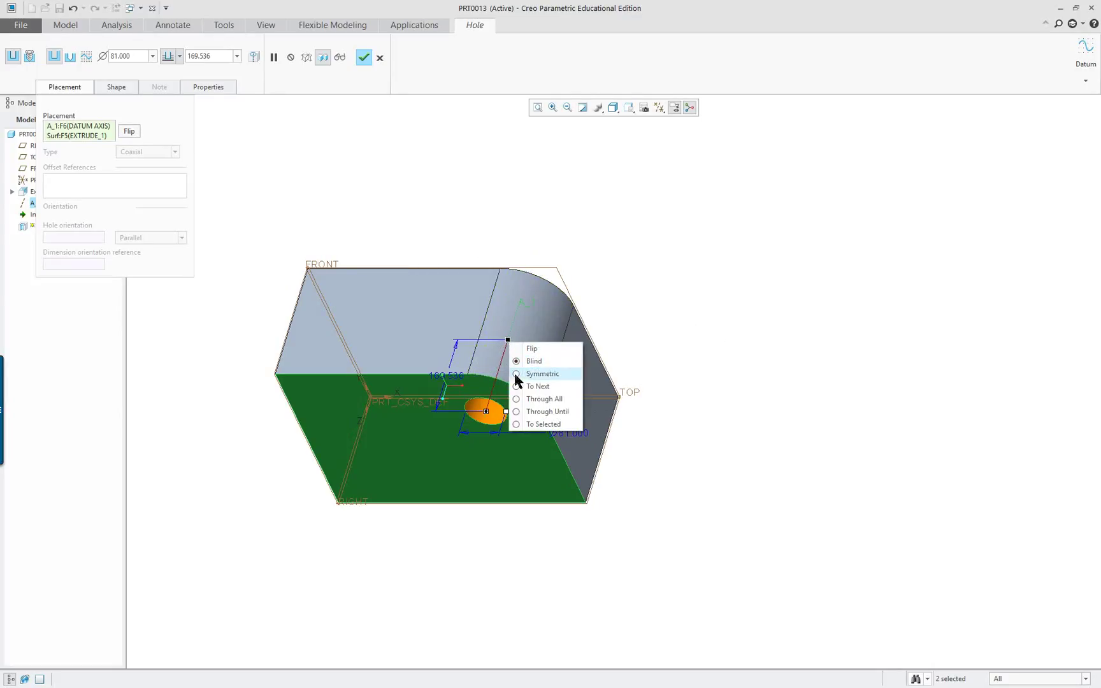
pyautogui.click(542, 403)
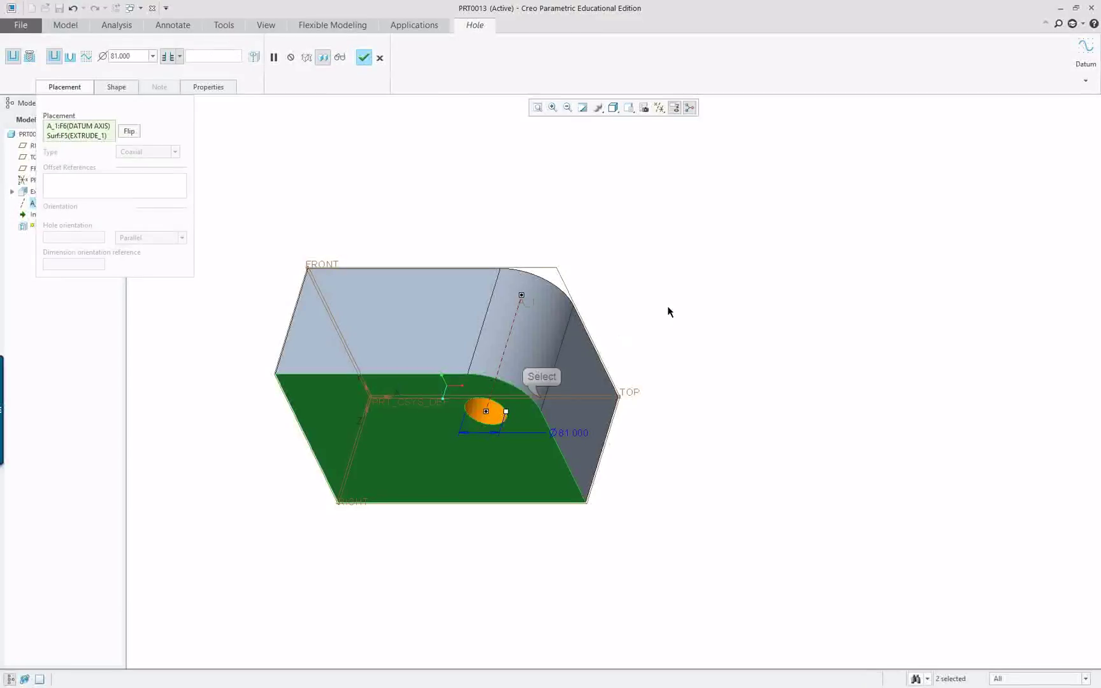
pyautogui.moveTo(666, 332); pyautogui.dragTo(705, 221, button='middle')
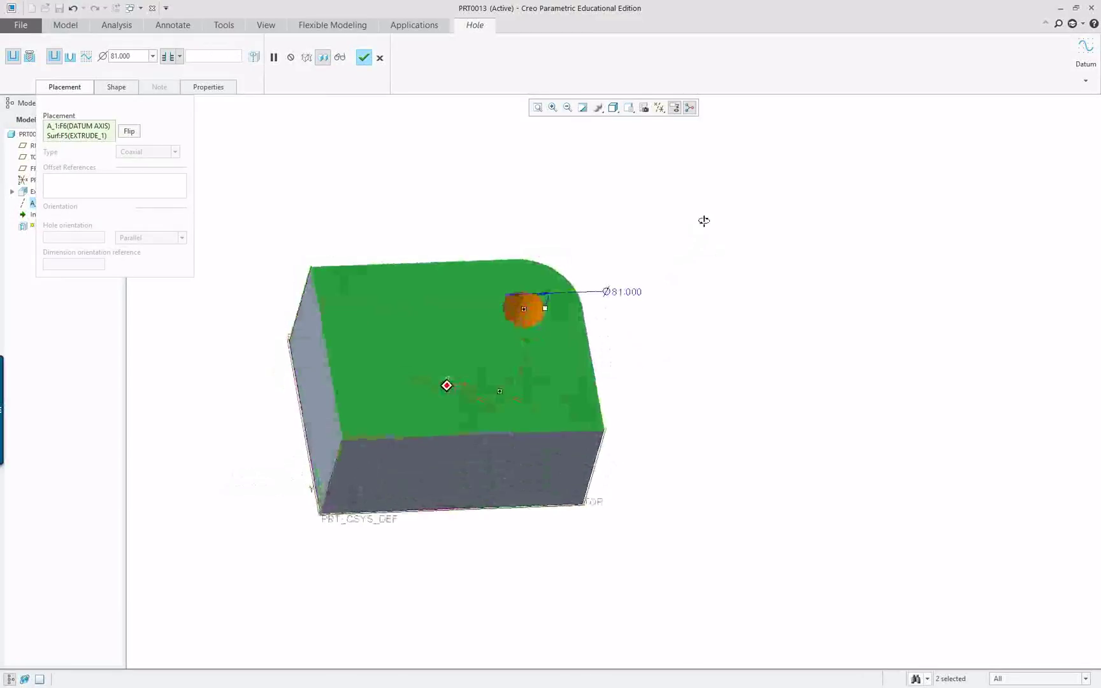
pyautogui.middleClick(704, 219)
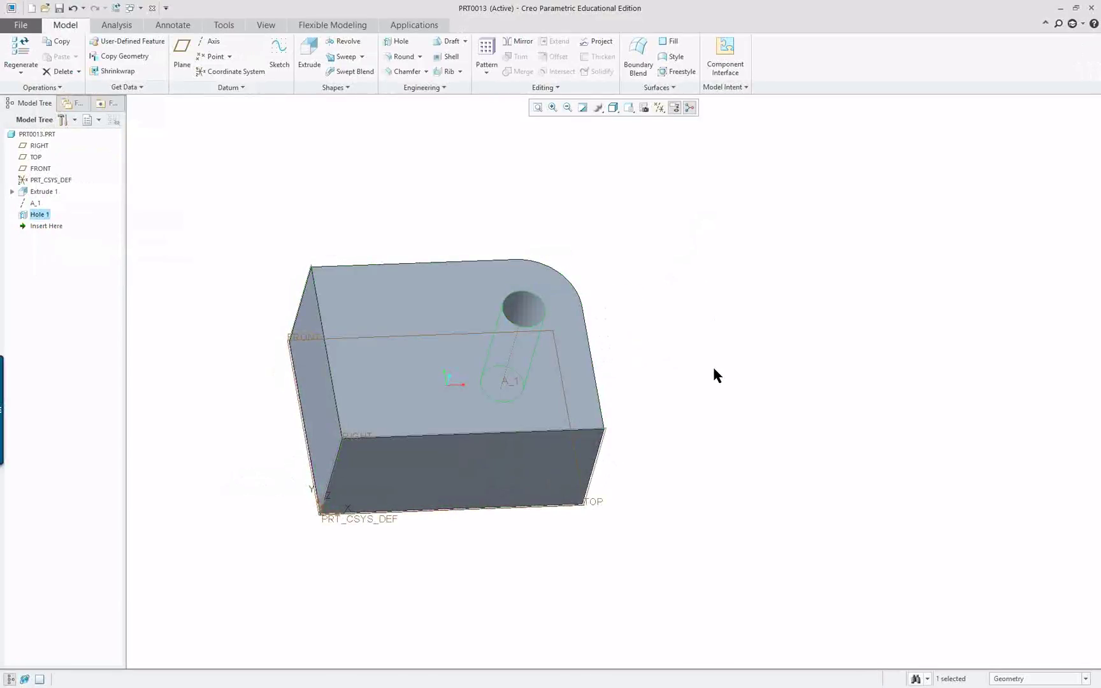
# - Shell the block with the face containing the hole's opening removed, using the default thickness of 8.477
pyautogui.moveTo(713, 369); pyautogui.dragTo(717, 351, button='middle')
pyautogui.click(499, 327)
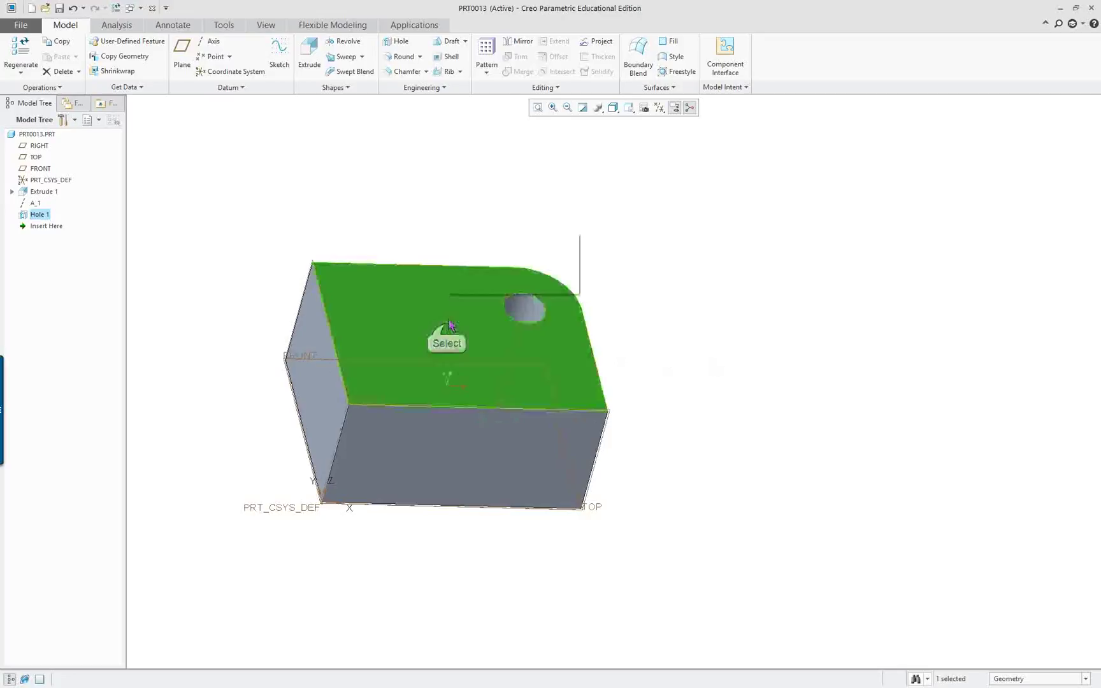
pyautogui.click(446, 57)
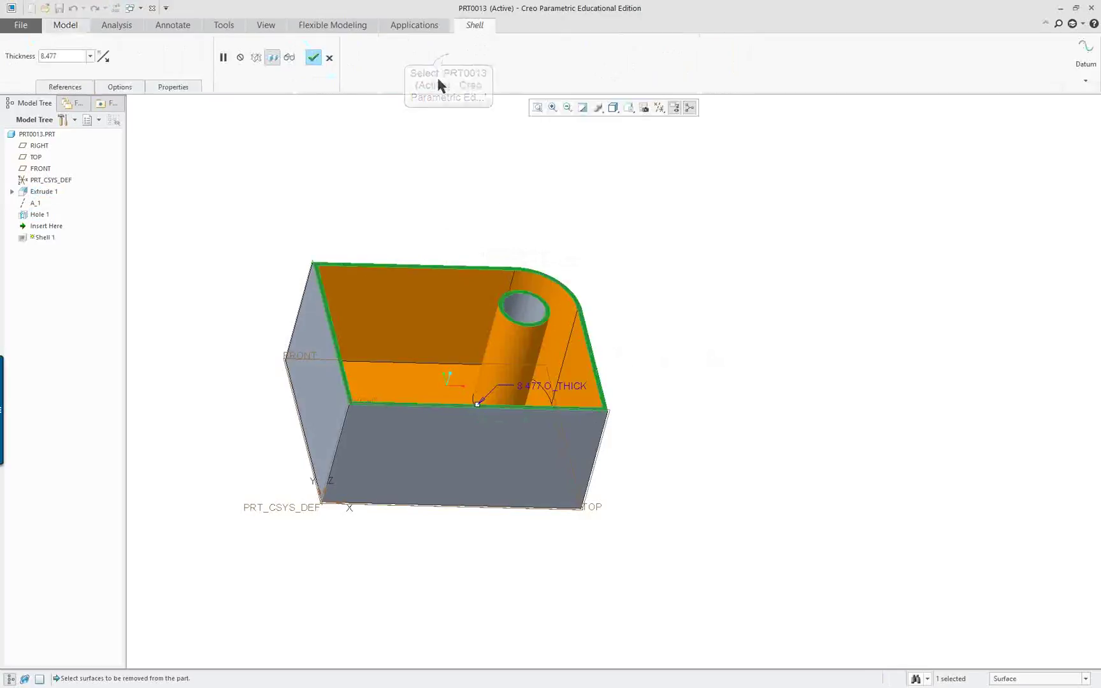
pyautogui.middleClick(659, 315)
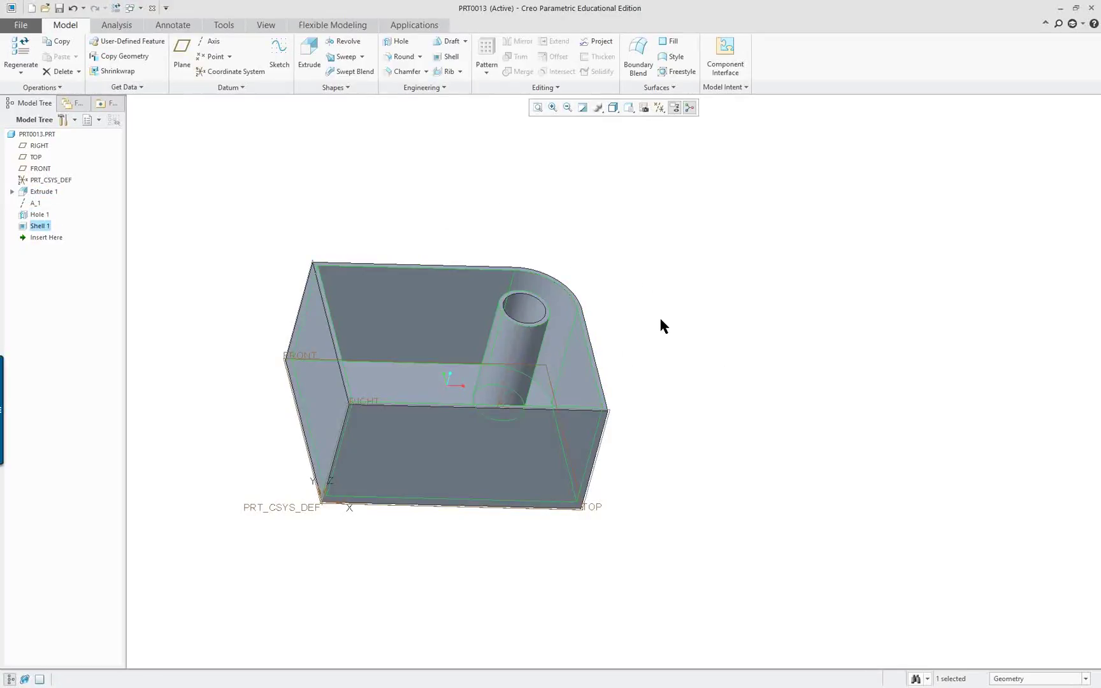
# - Reorder the shell feature so it comes before the hole in the feature sequence
pyautogui.moveTo(659, 315); pyautogui.dragTo(654, 289, button='middle')
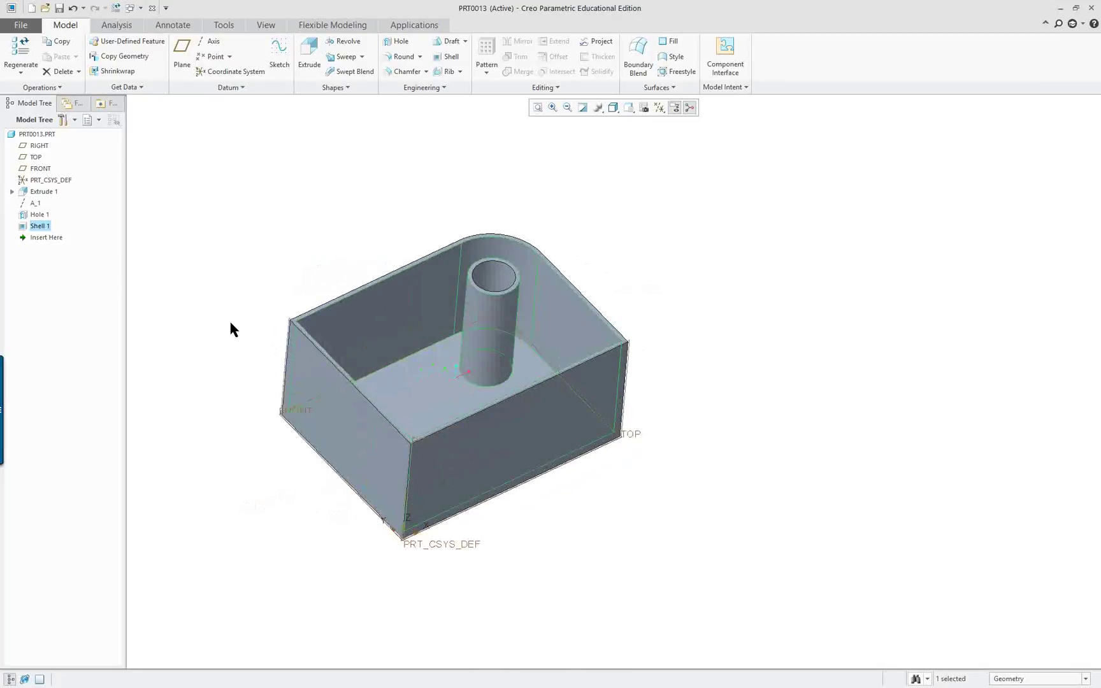
pyautogui.scroll(2, 231, 327)
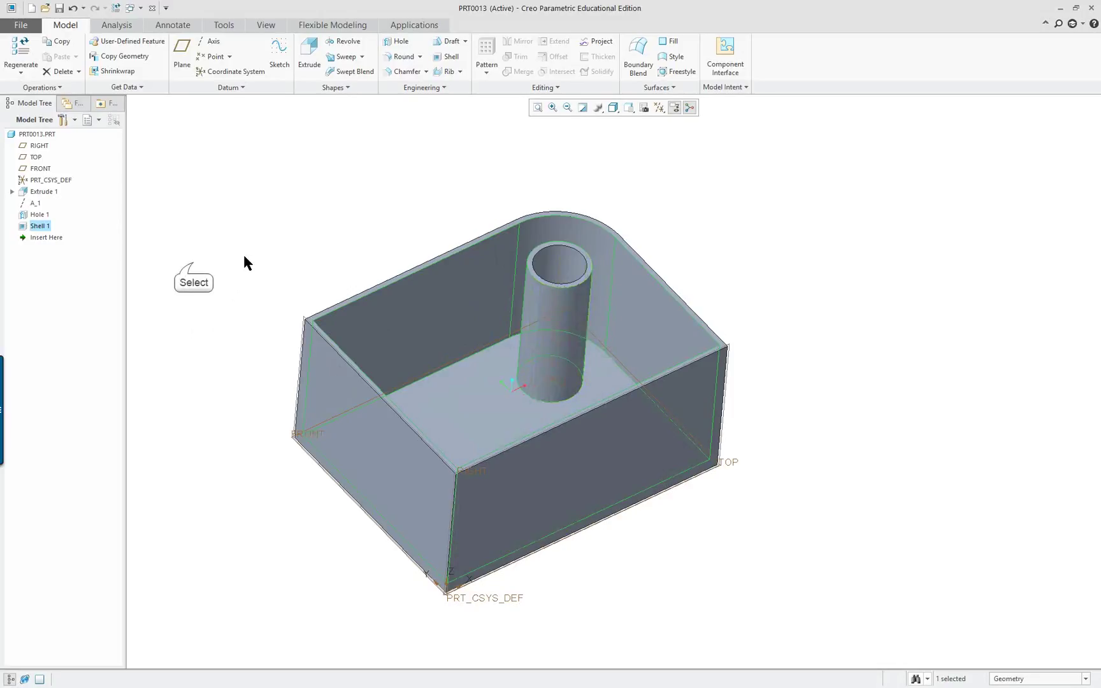
pyautogui.click(20, 228)
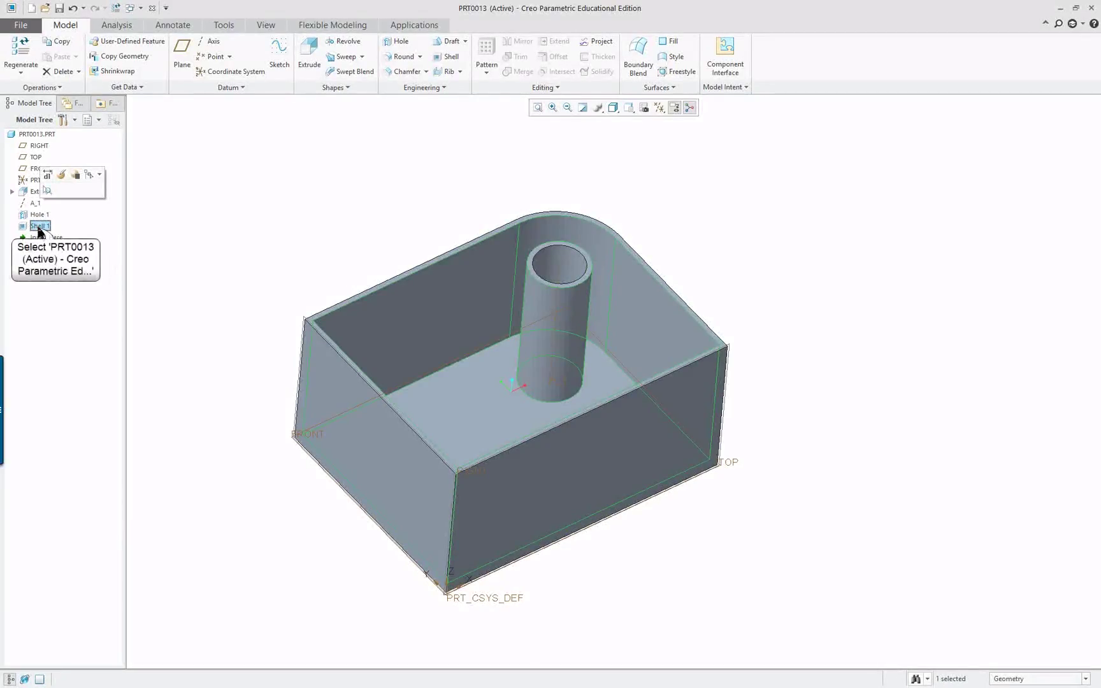
pyautogui.moveTo(39, 229); pyautogui.dragTo(38, 207)
pyautogui.moveTo(560, 405)
pyautogui.mouseDown(button='middle')
pyautogui.moveTo(491, 451)
pyautogui.moveTo(535, 402)
pyautogui.mouseUp(button='middle')
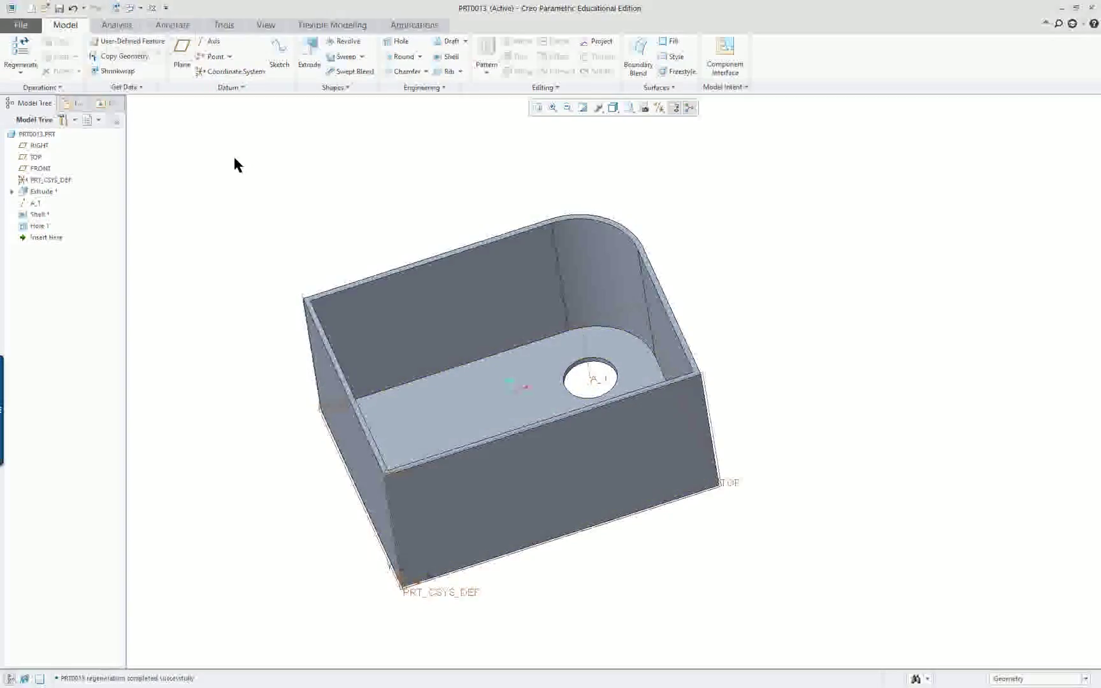
# - Close the part, create a new part with the default name and template, and check the reference PDF for the next shape
pyautogui.click(153, 7)
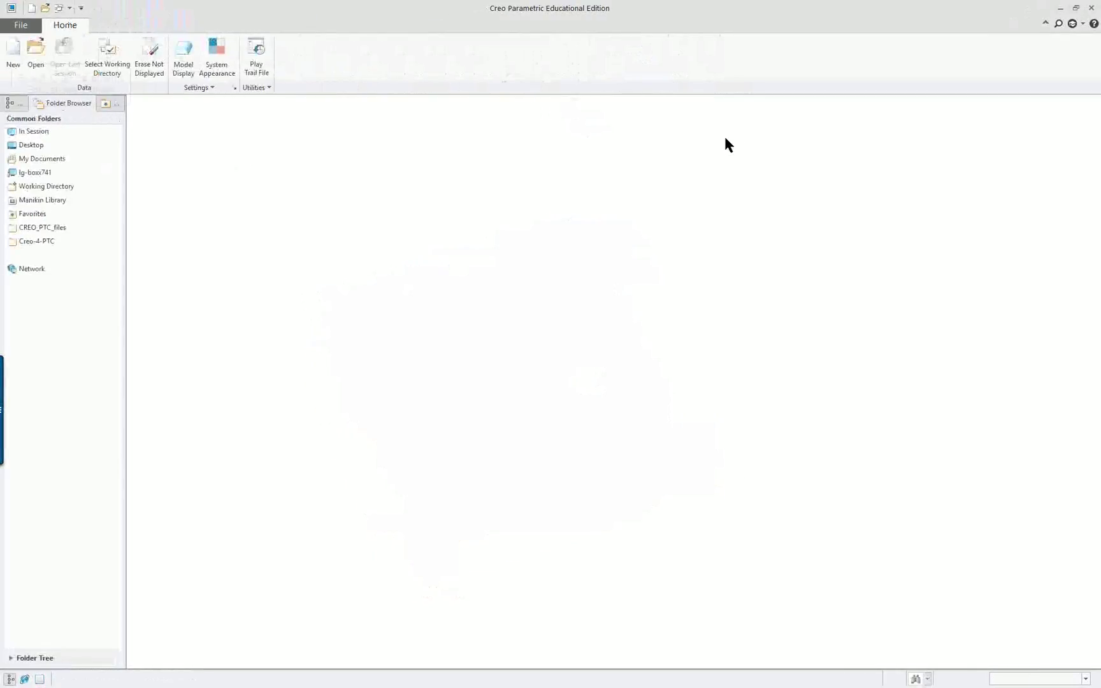
pyautogui.click(12, 49)
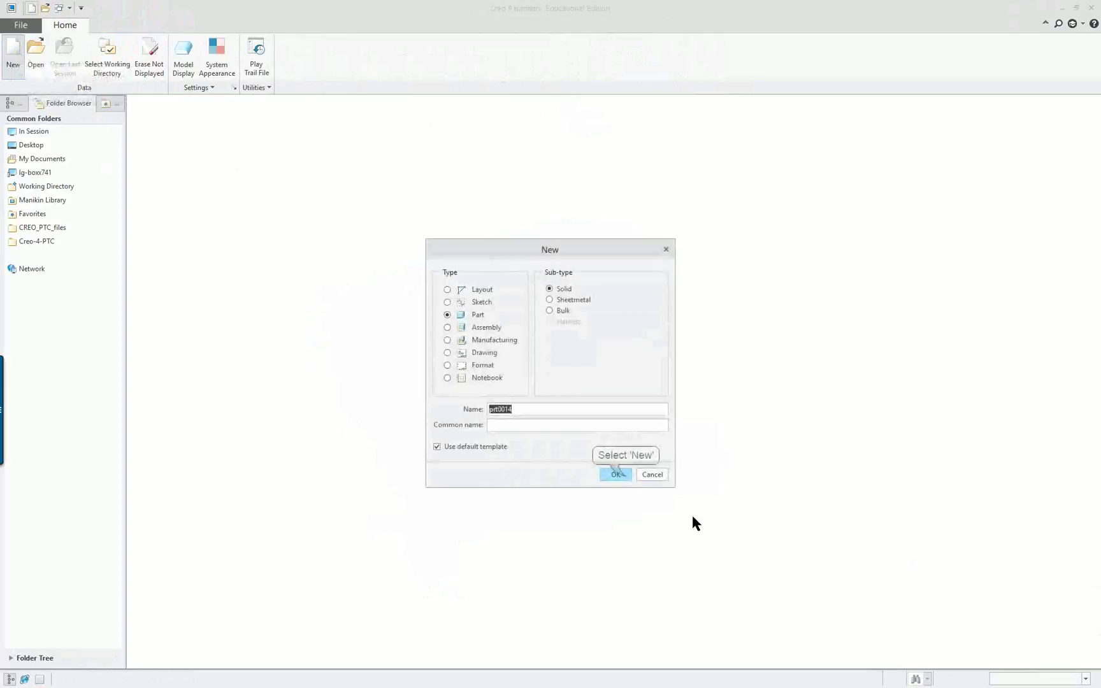
pyautogui.click(625, 474)
pyautogui.hotkey('alt', 'Tab')
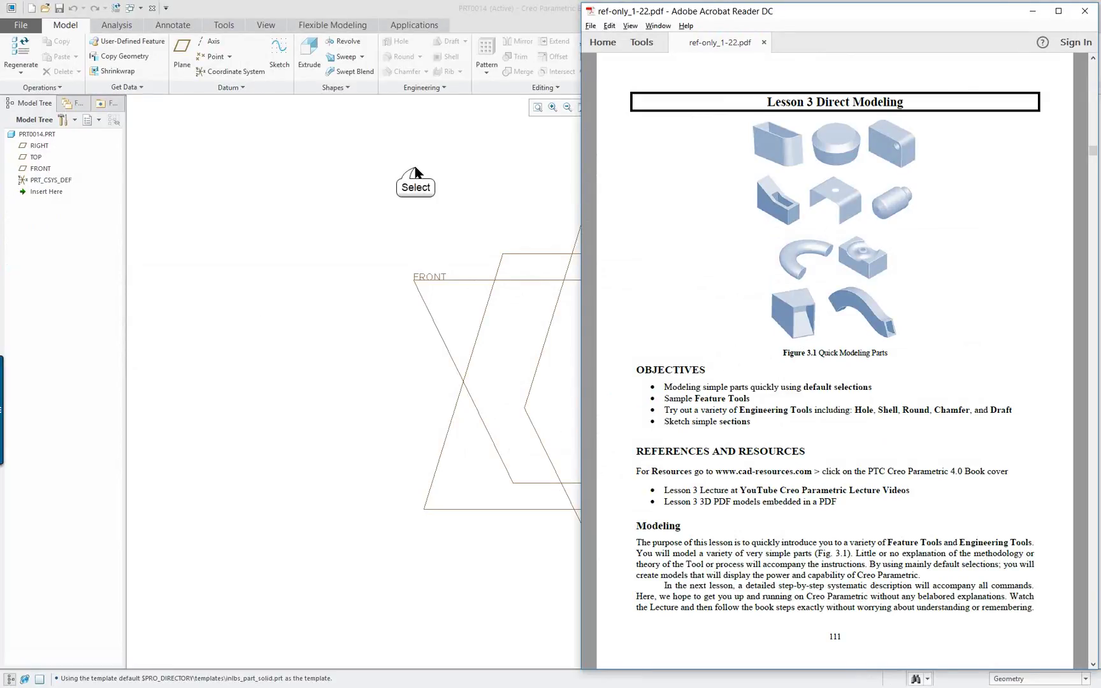
pyautogui.hotkey('alt', 'Tab')
# - Start an extrusion on the FRONT plane and sketch a vertical line about 374 up from the origin, a downward sloping line, and a horizontal line about 275 long
pyautogui.click(467, 277)
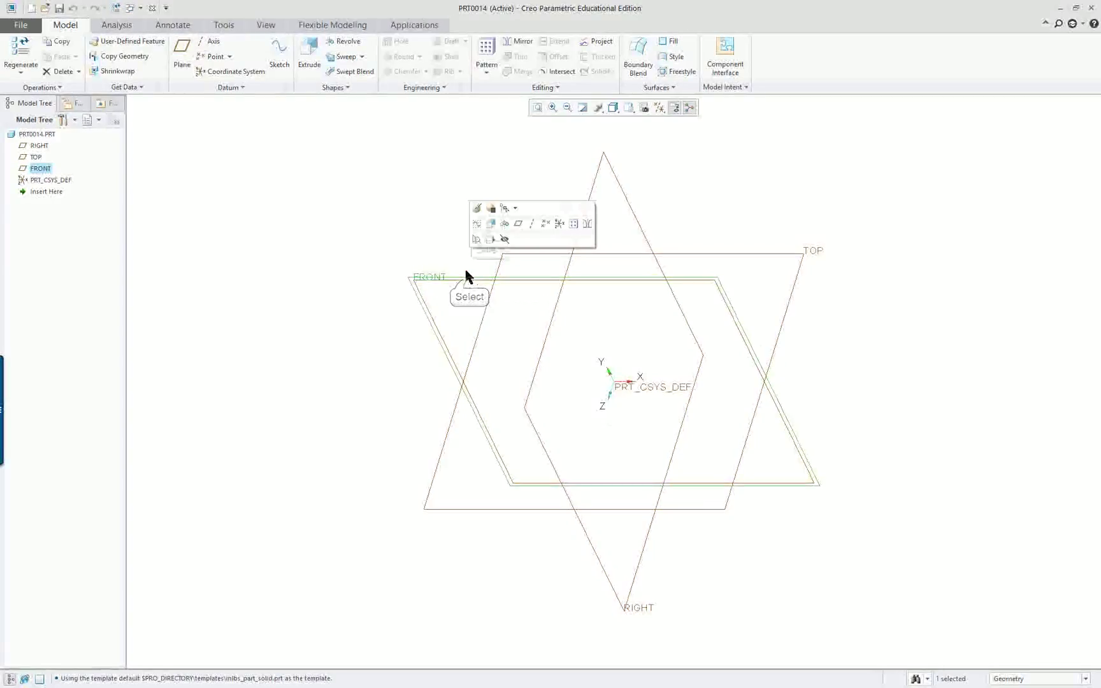
pyautogui.click(491, 225)
pyautogui.rightClick(491, 235)
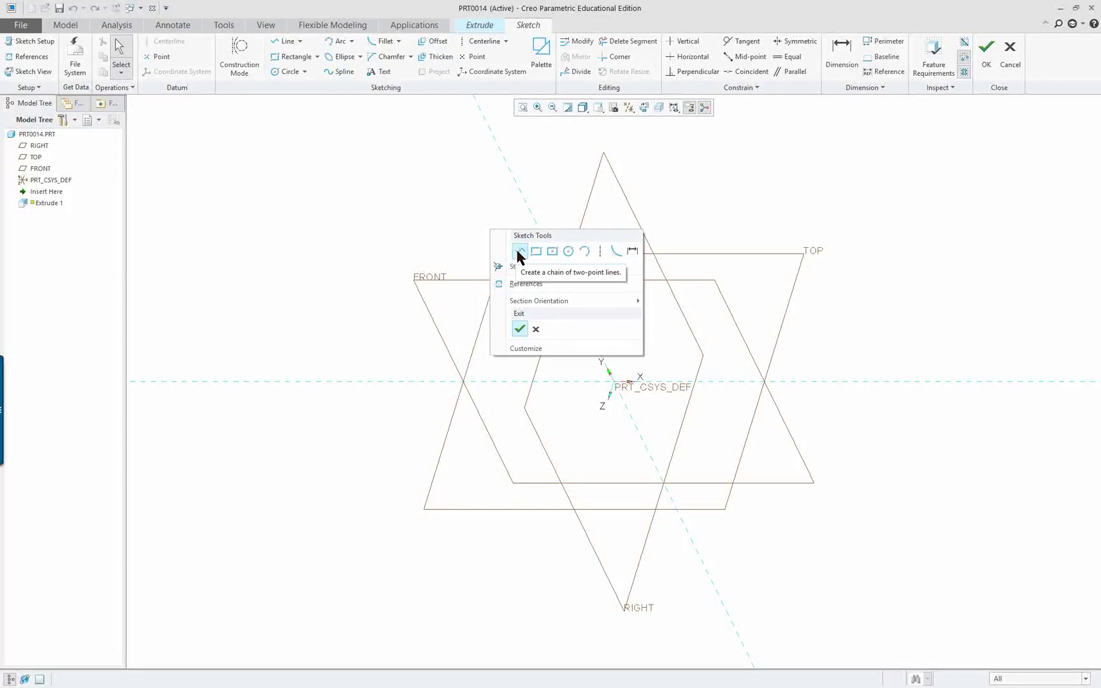
pyautogui.click(519, 256)
pyautogui.click(612, 384)
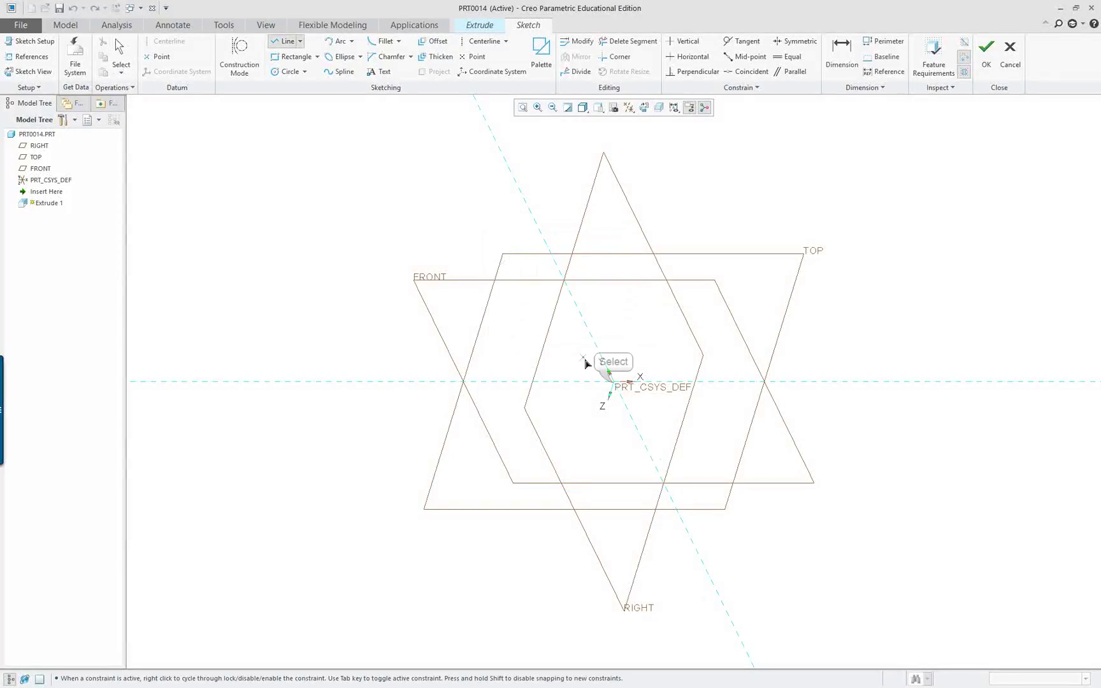
pyautogui.click(541, 232)
pyautogui.click(701, 293)
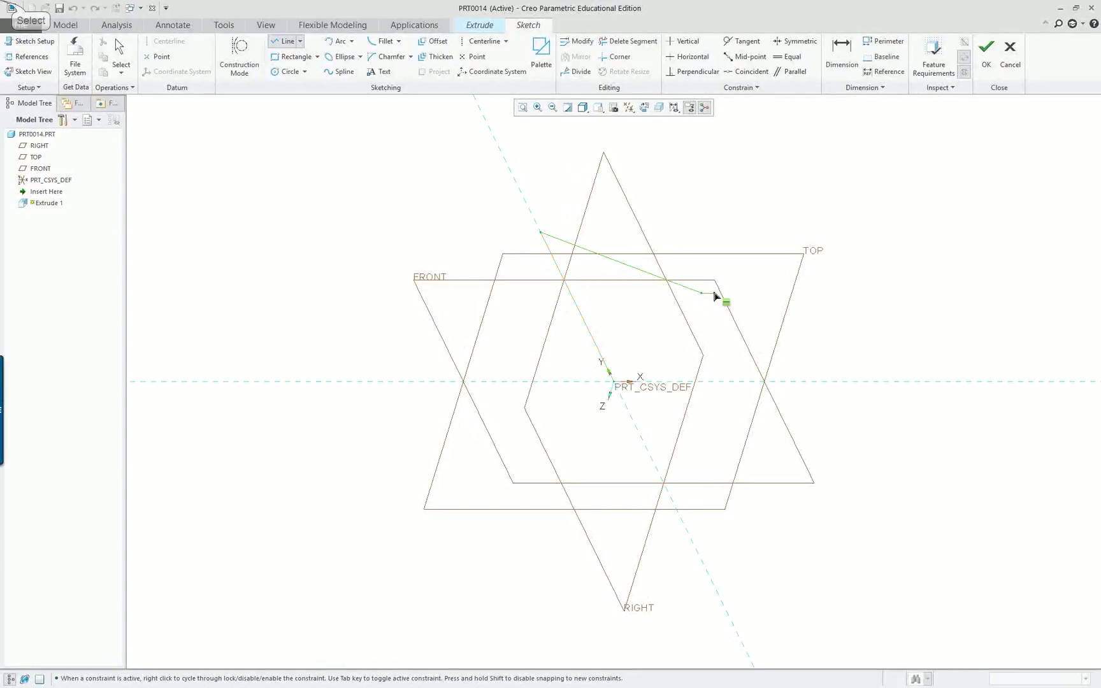
pyautogui.click(865, 294)
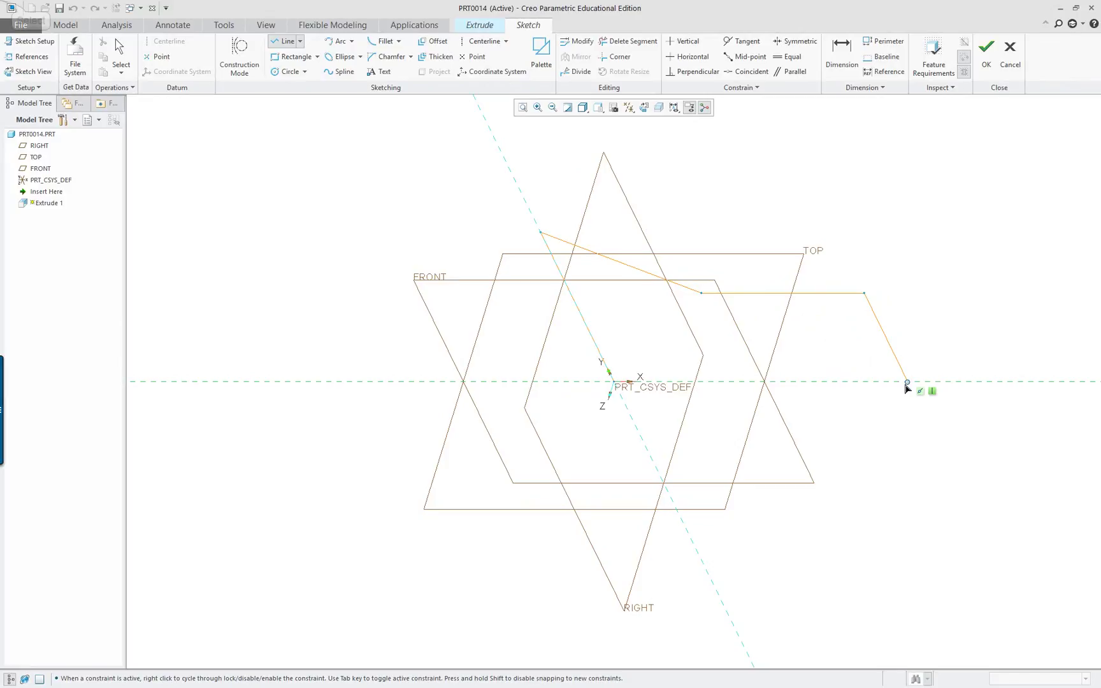
pyautogui.middleClick(908, 384)
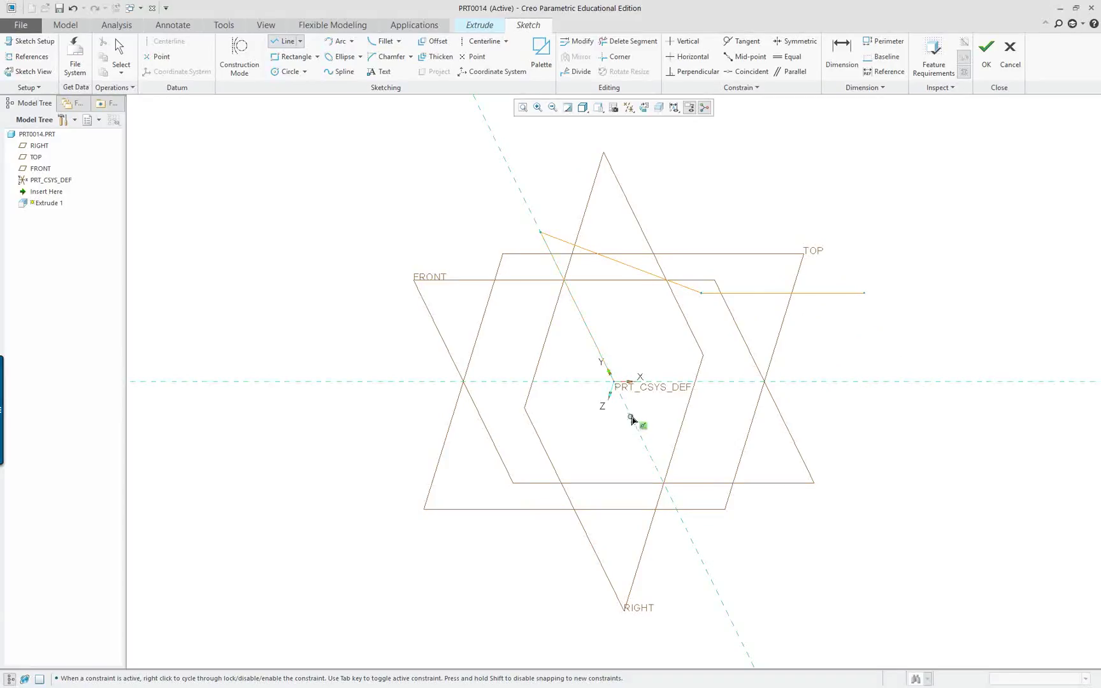
# - Close the profile with a slanted line from the horizontal line's free end to the horizontal reference and a line back to the origin
pyautogui.click(865, 293)
pyautogui.click(890, 382)
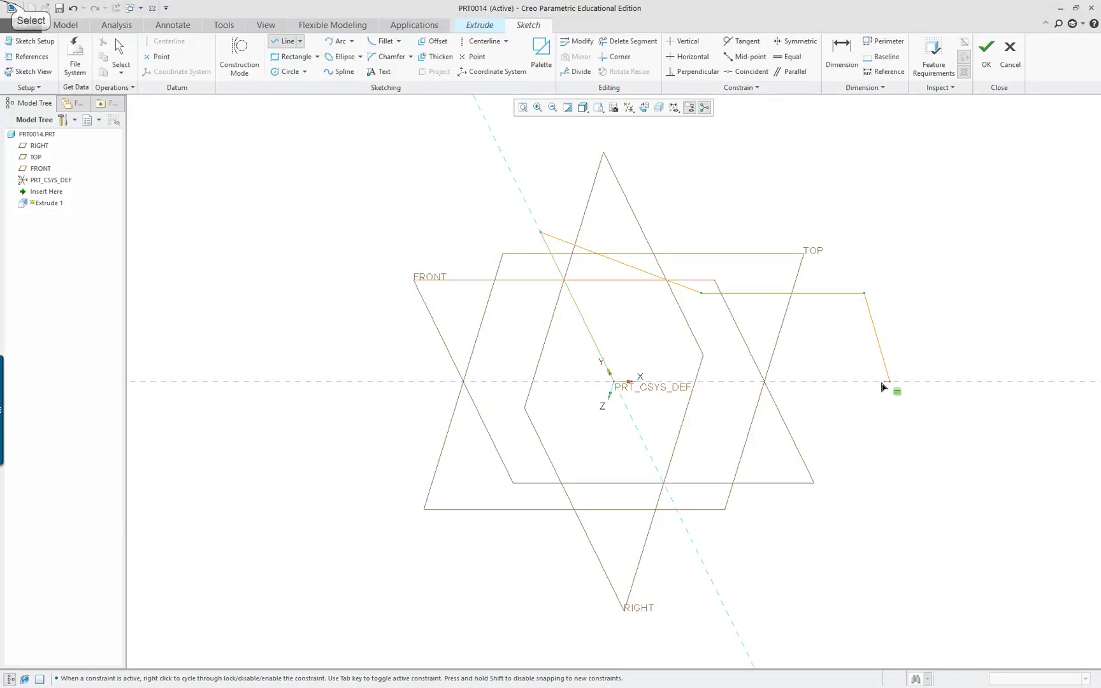
pyautogui.click(614, 384)
pyautogui.middleClick(903, 435)
pyautogui.middleClick(904, 435)
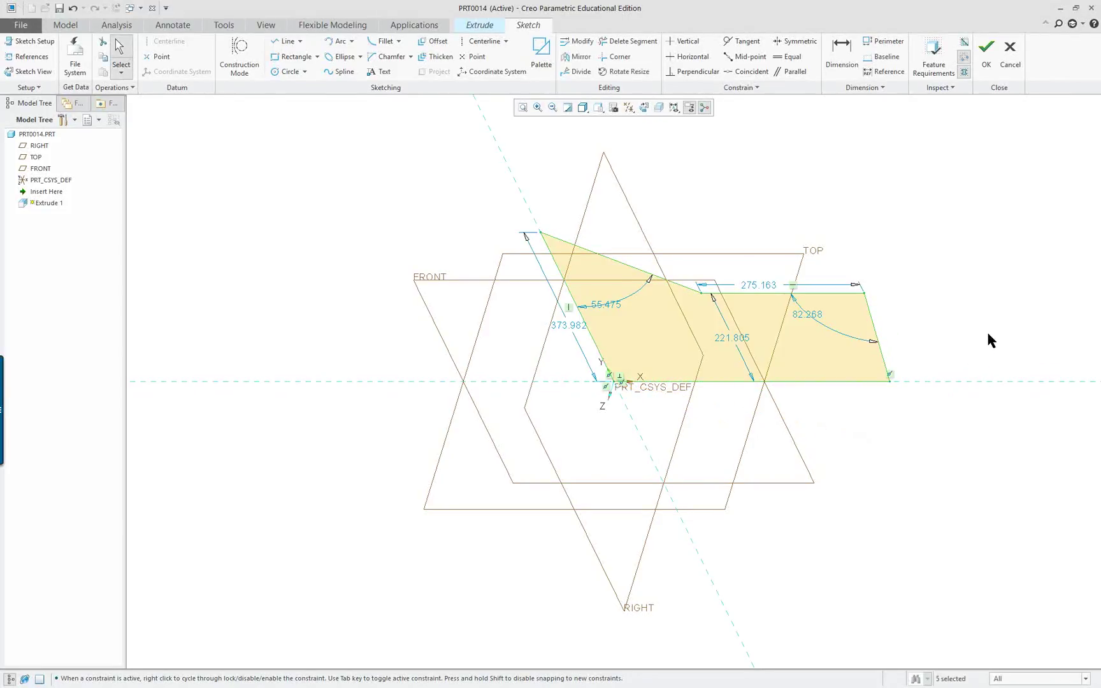
# - Constrain the profile's slanted end line to be vertical and finish the sketch
pyautogui.scroll(-2, 987, 330)
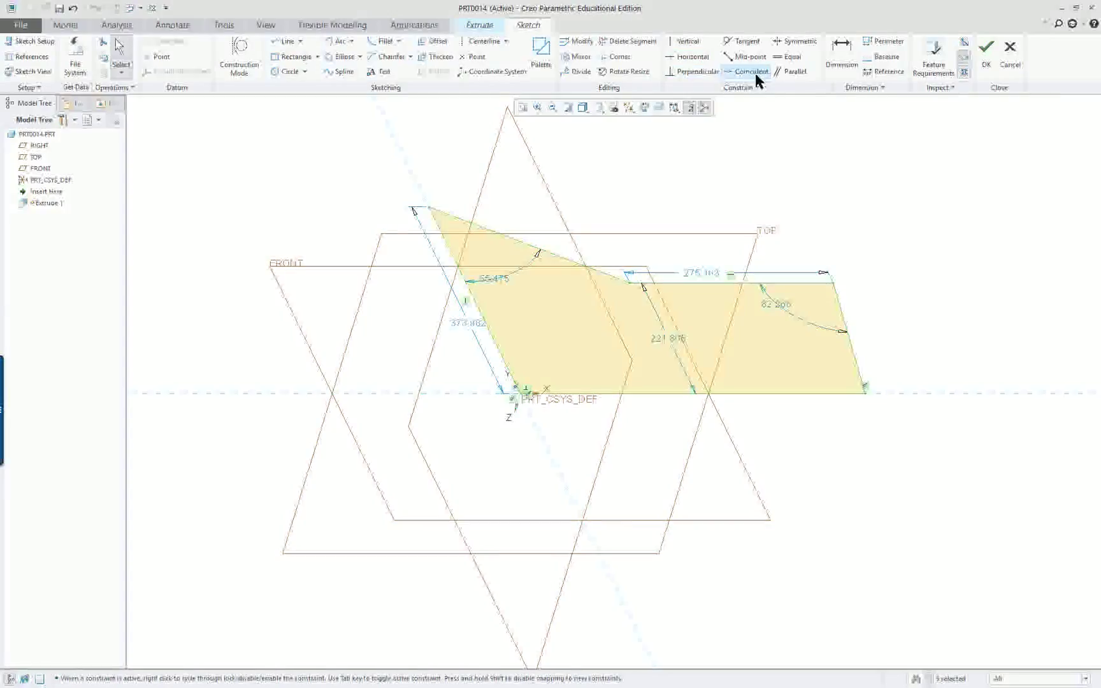
pyautogui.click(692, 42)
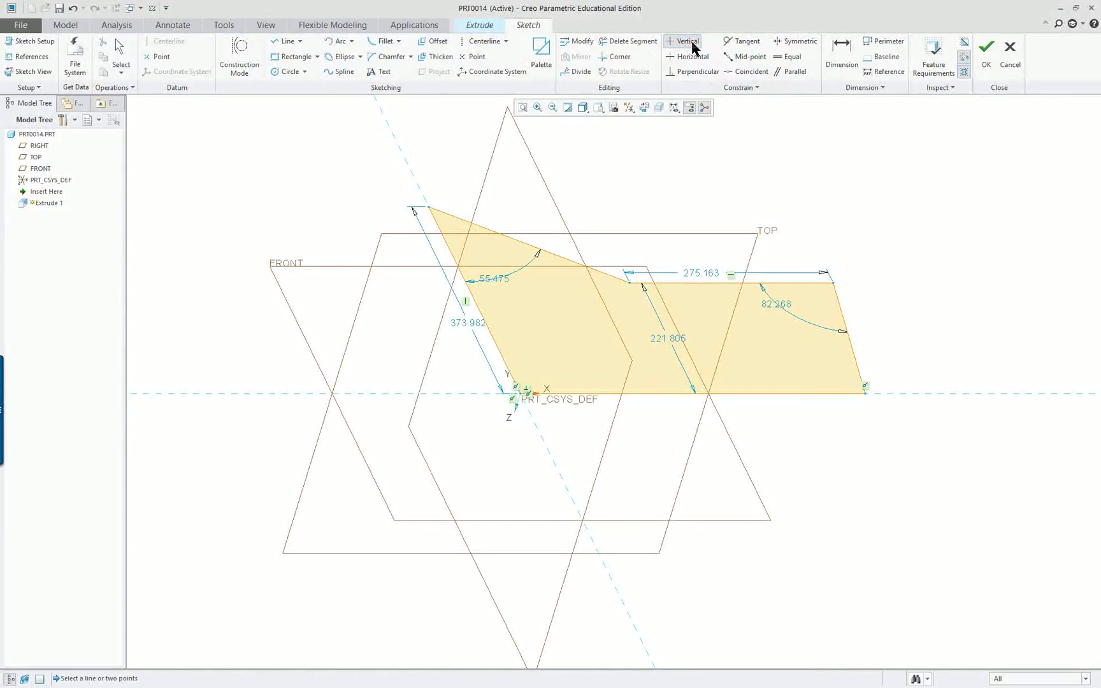
pyautogui.click(854, 350)
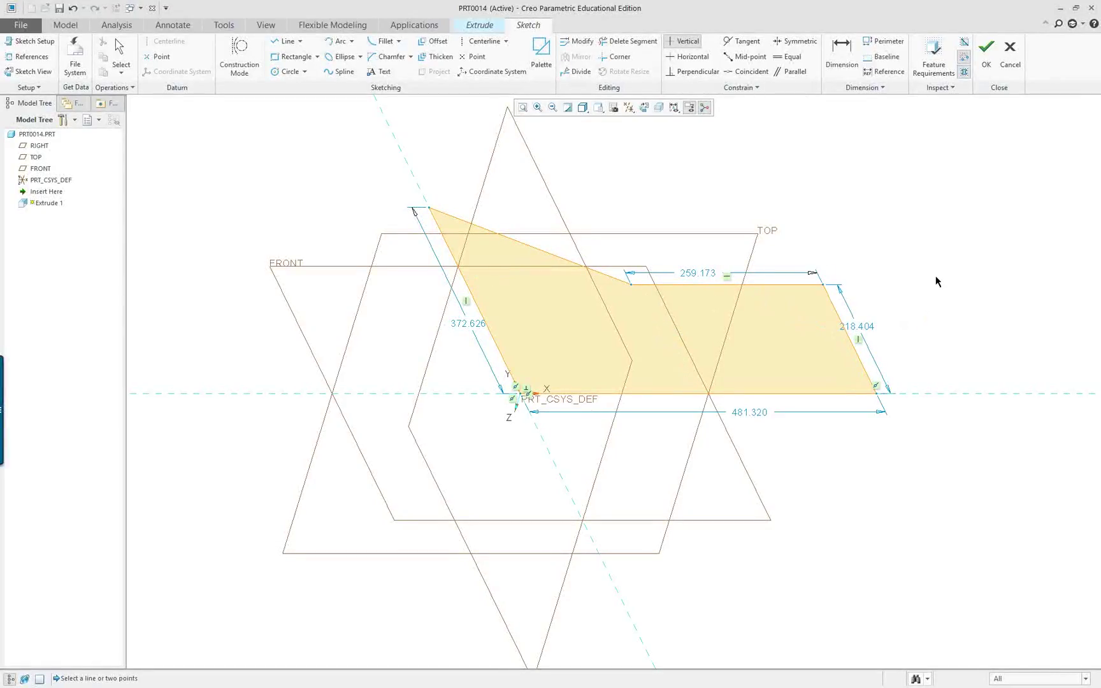
pyautogui.moveTo(830, 352)
pyautogui.mouseDown(button='middle')
pyautogui.moveTo(866, 290)
pyautogui.moveTo(830, 335)
pyautogui.mouseUp(button='middle')
pyautogui.rightClick(892, 241)
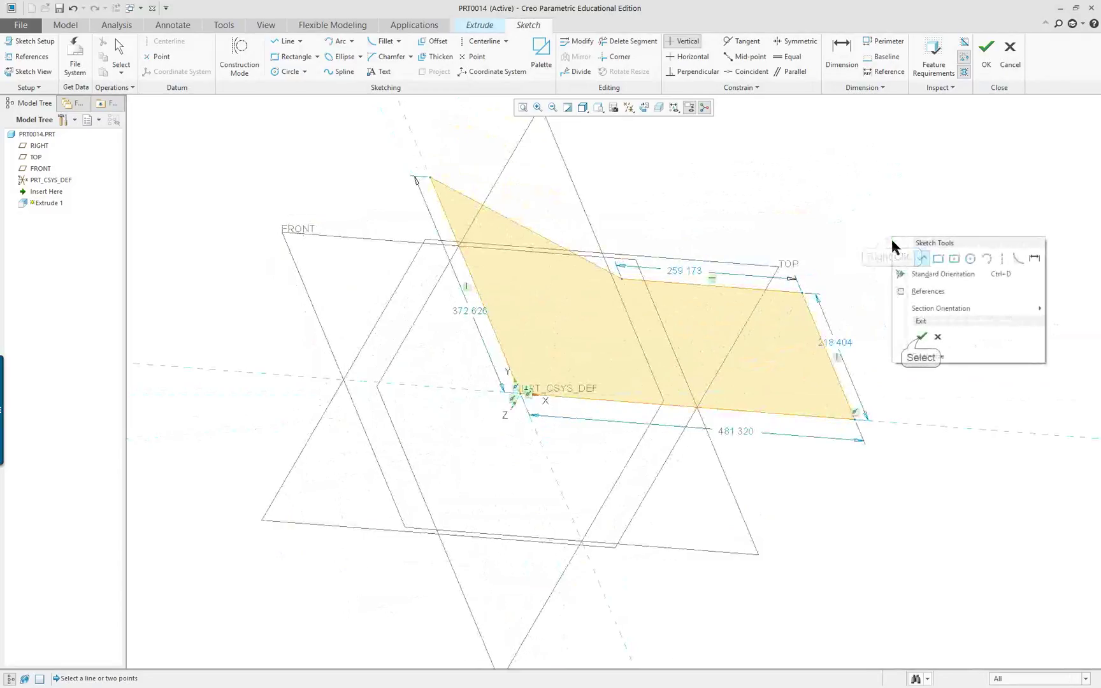
pyautogui.click(920, 341)
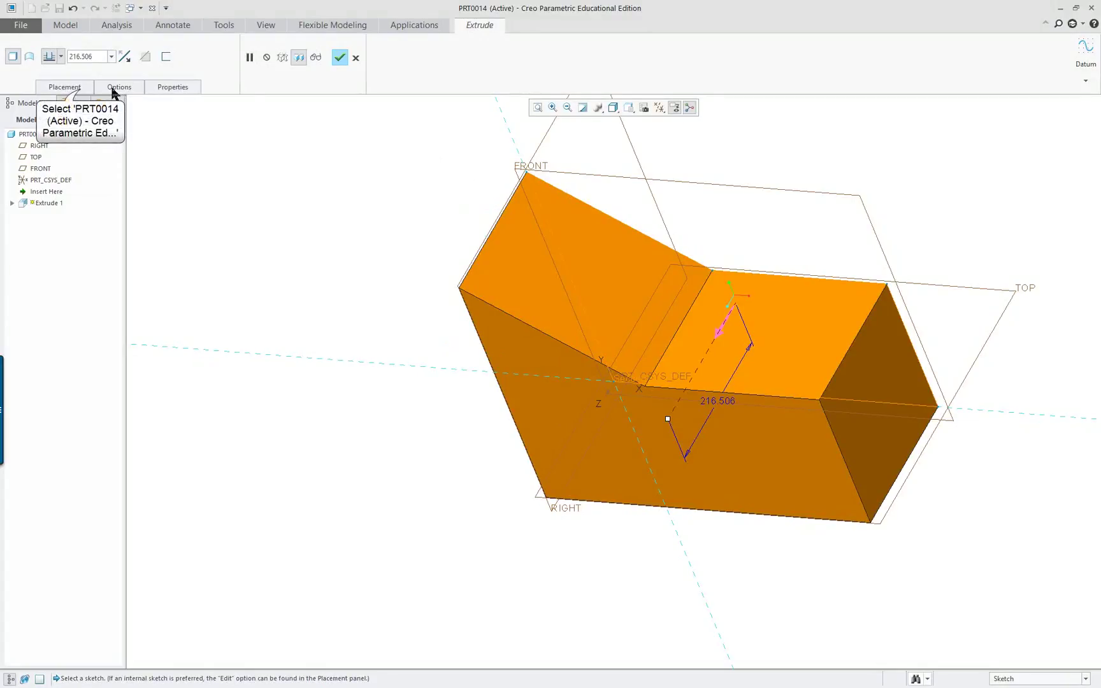
# - Extrude the sloped profile symmetrically on both sides of the sketch plane to a depth of about 289
pyautogui.click(81, 89)
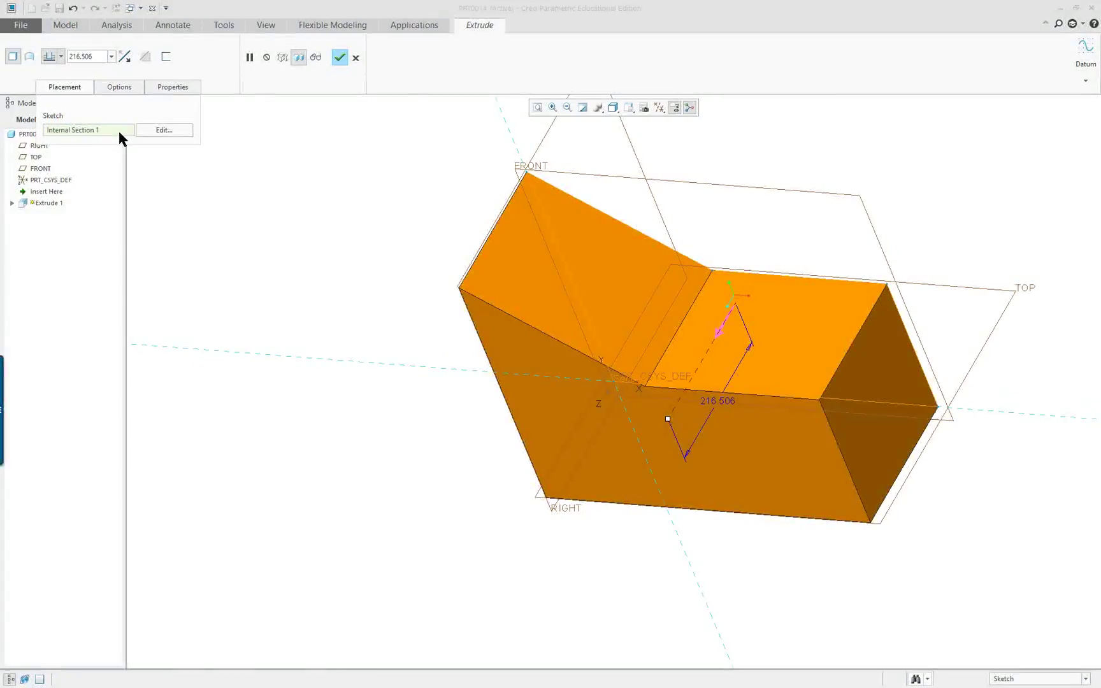
pyautogui.click(61, 56)
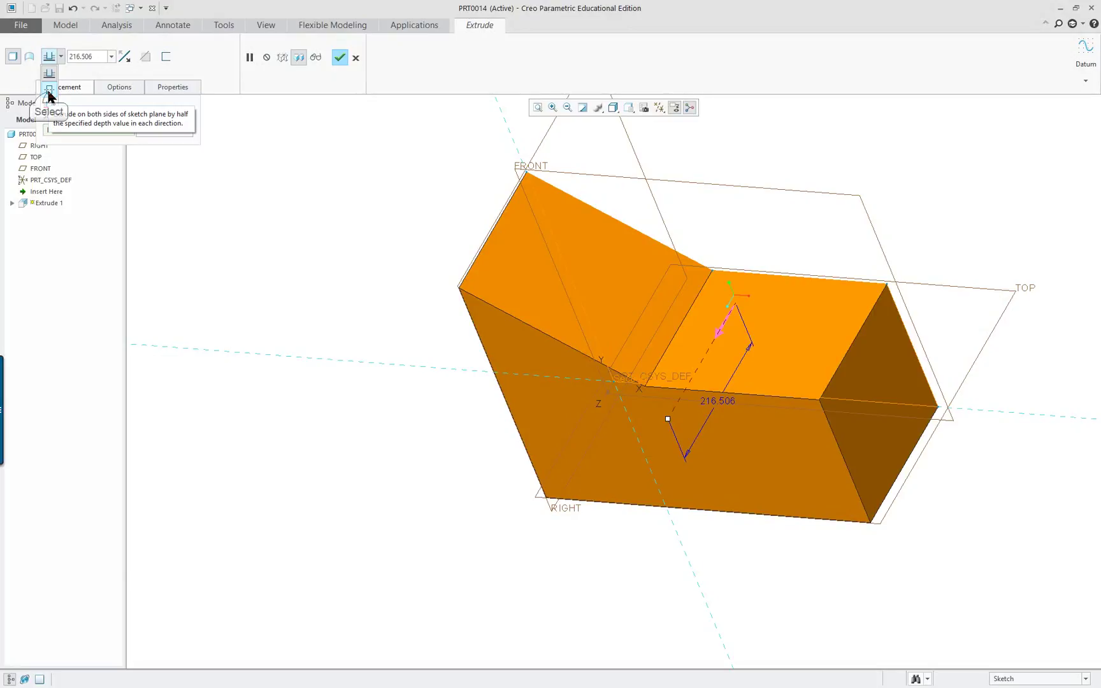
pyautogui.click(49, 94)
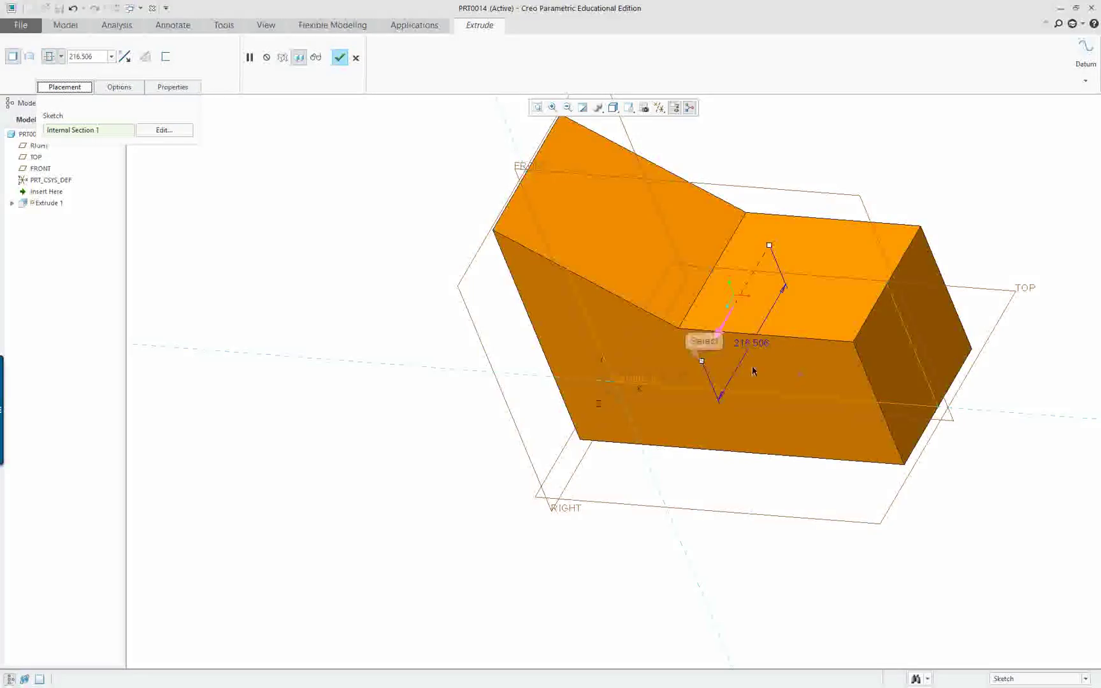
pyautogui.moveTo(701, 362); pyautogui.dragTo(690, 380)
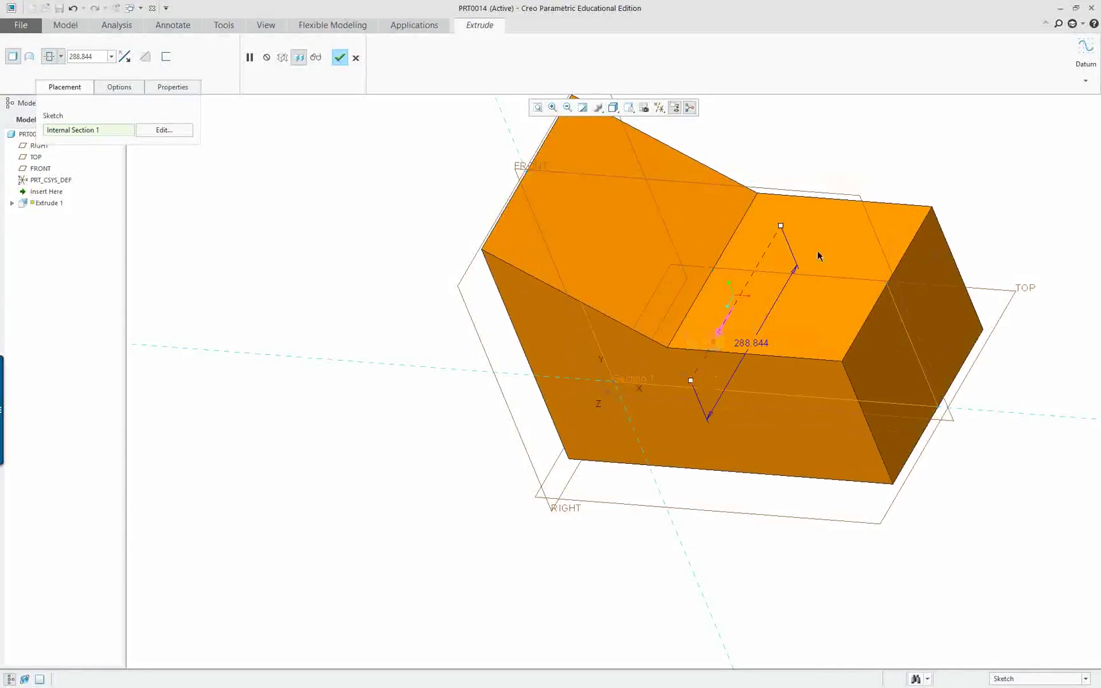
pyautogui.middleClick(861, 196)
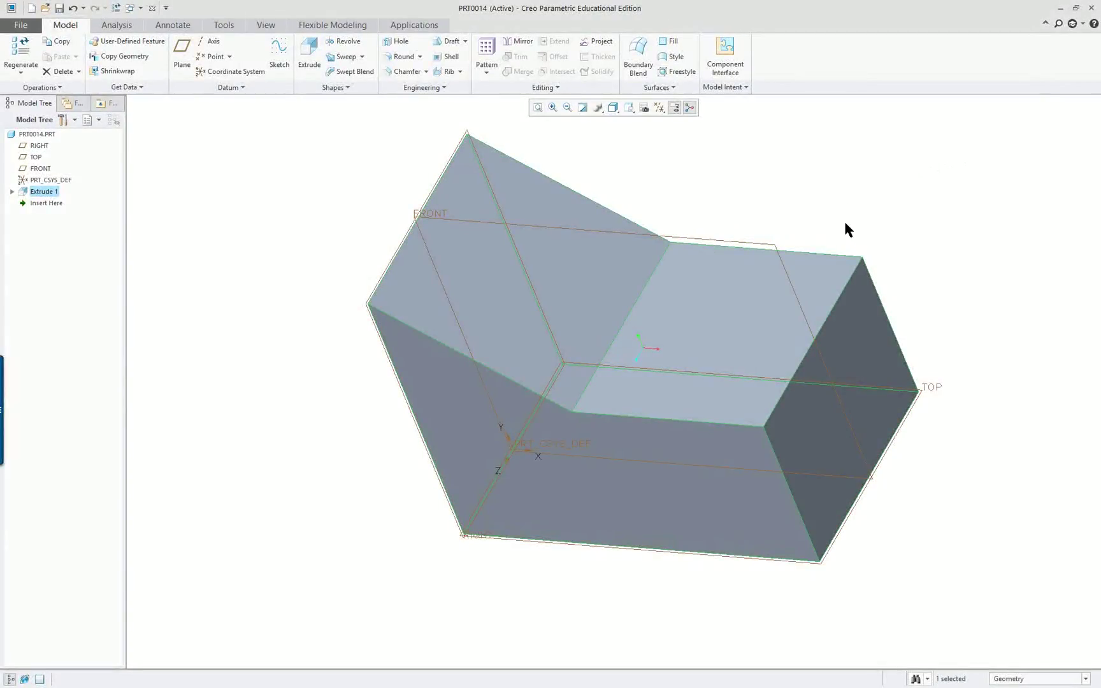
pyautogui.moveTo(846, 229)
pyautogui.mouseDown(button='middle')
pyautogui.moveTo(855, 206)
pyautogui.moveTo(813, 201)
pyautogui.moveTo(858, 240)
pyautogui.moveTo(840, 228)
pyautogui.mouseUp(button='middle')
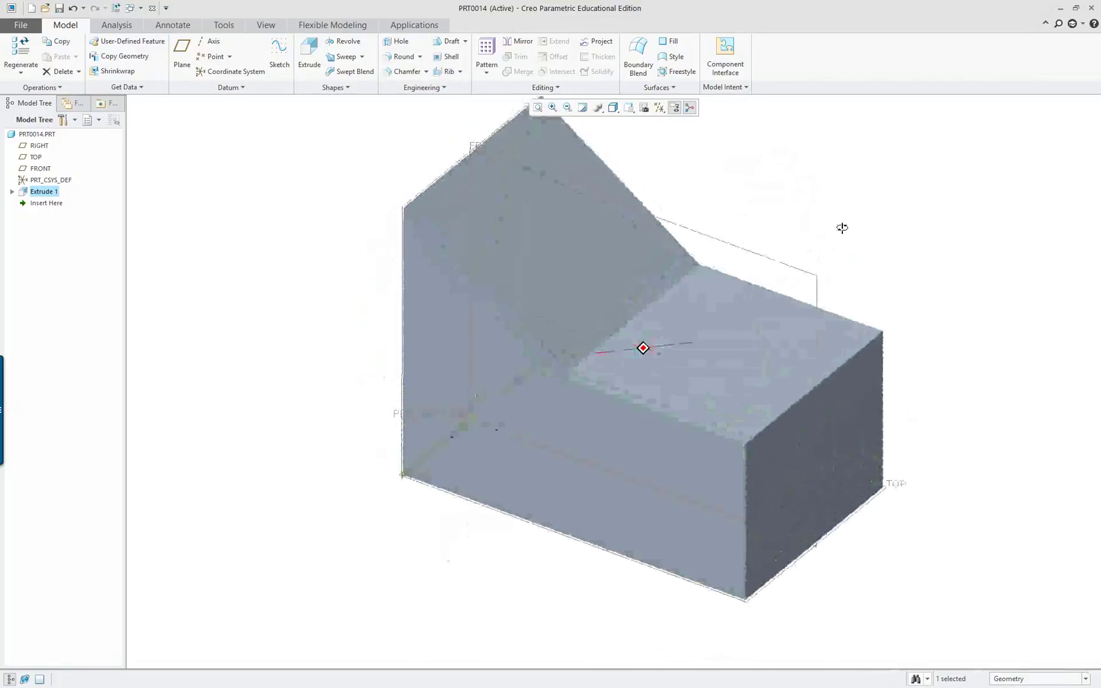
pyautogui.scroll(-3, 929, 189)
pyautogui.scroll(2, 919, 183)
pyautogui.scroll(1, 918, 184)
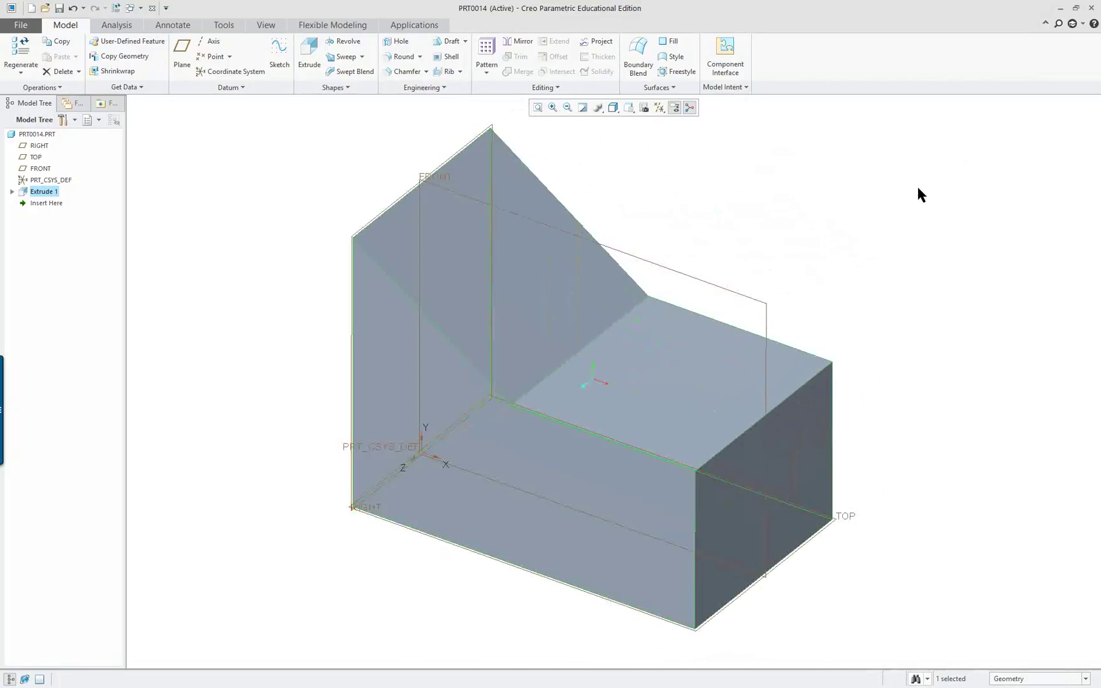
# - Start an extrusion on the flat upper face and try to sketch a rectangle spanning the sloped and flat faces in sketch view
pyautogui.click(656, 371)
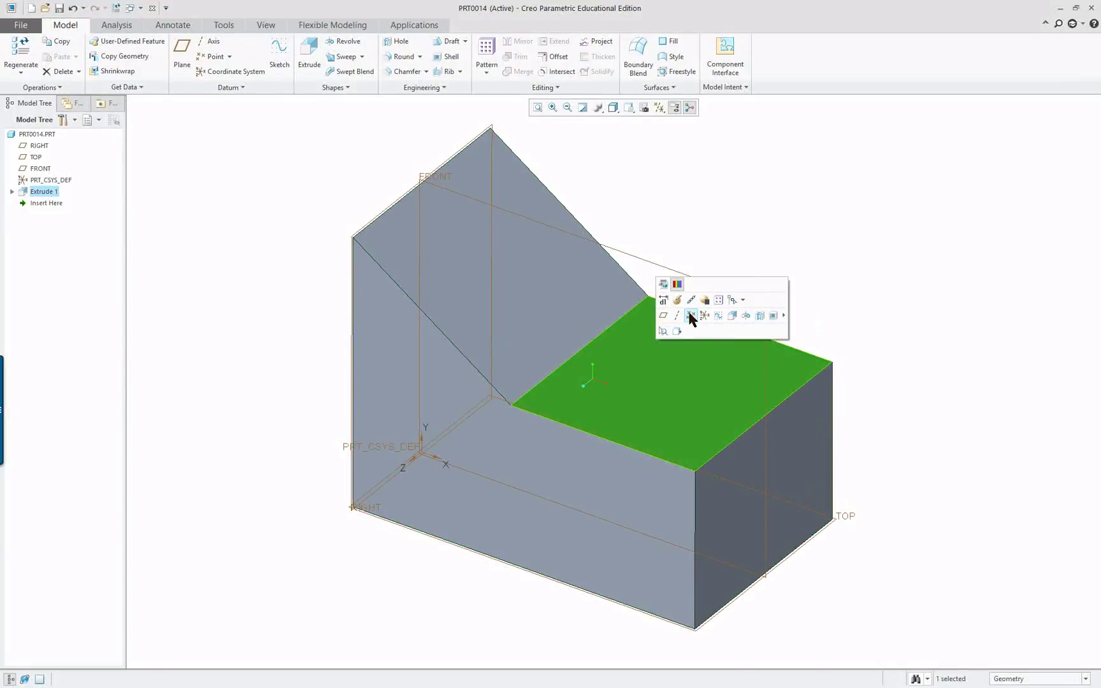
pyautogui.click(731, 316)
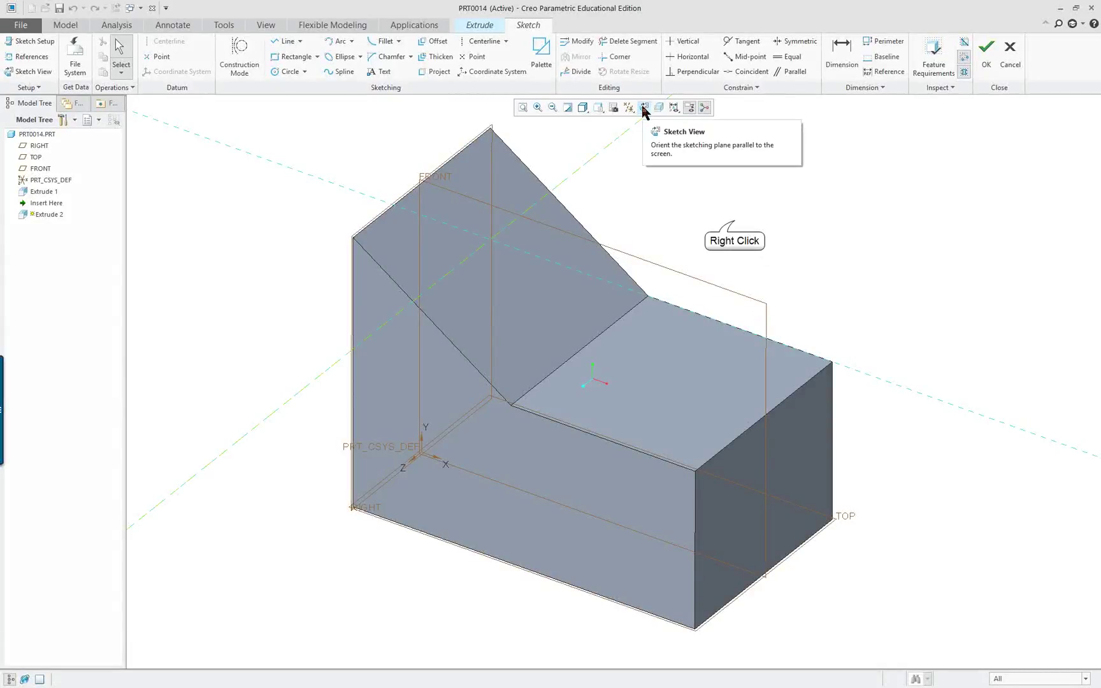
pyautogui.rightClick(732, 220)
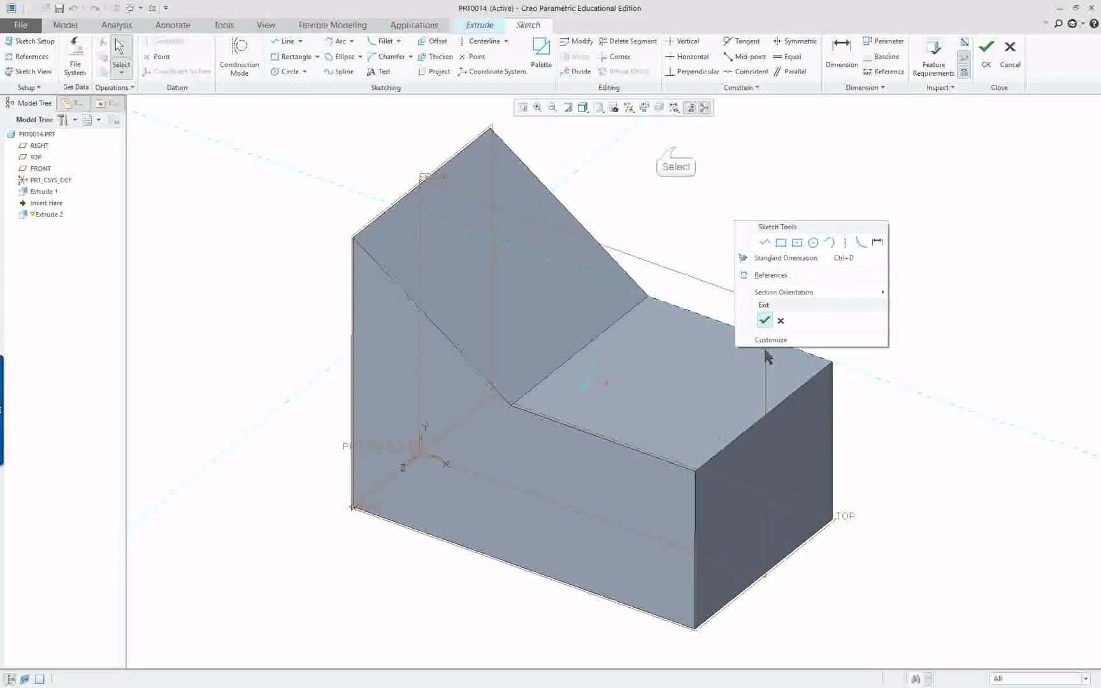
pyautogui.click(676, 155)
pyautogui.click(644, 107)
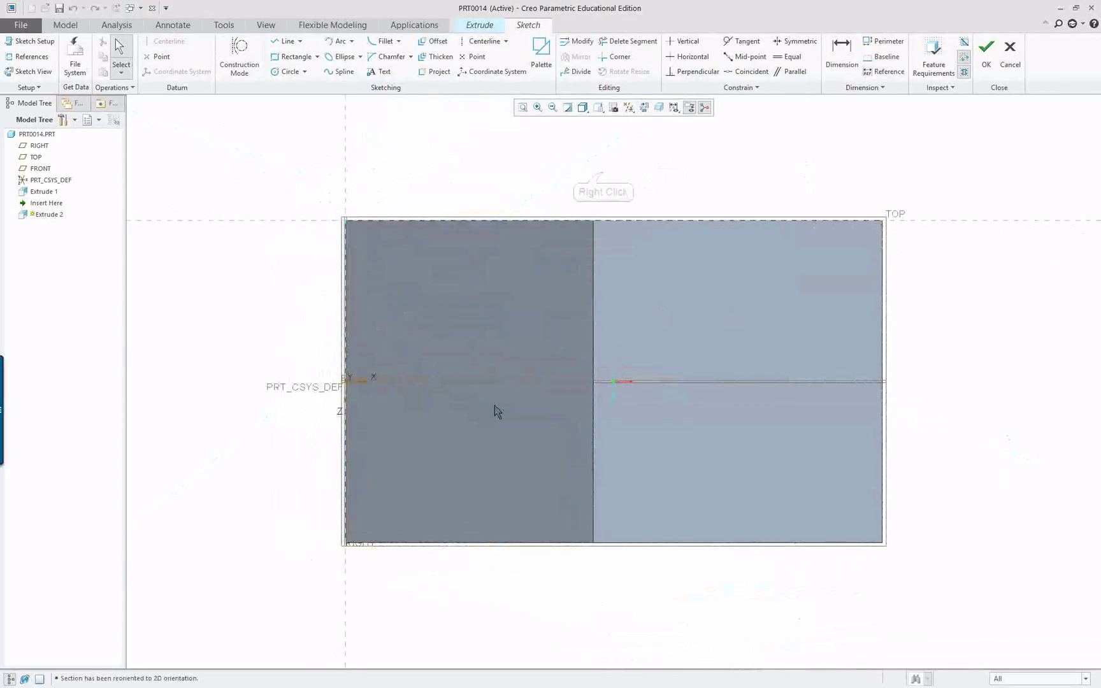
pyautogui.rightClick(603, 173)
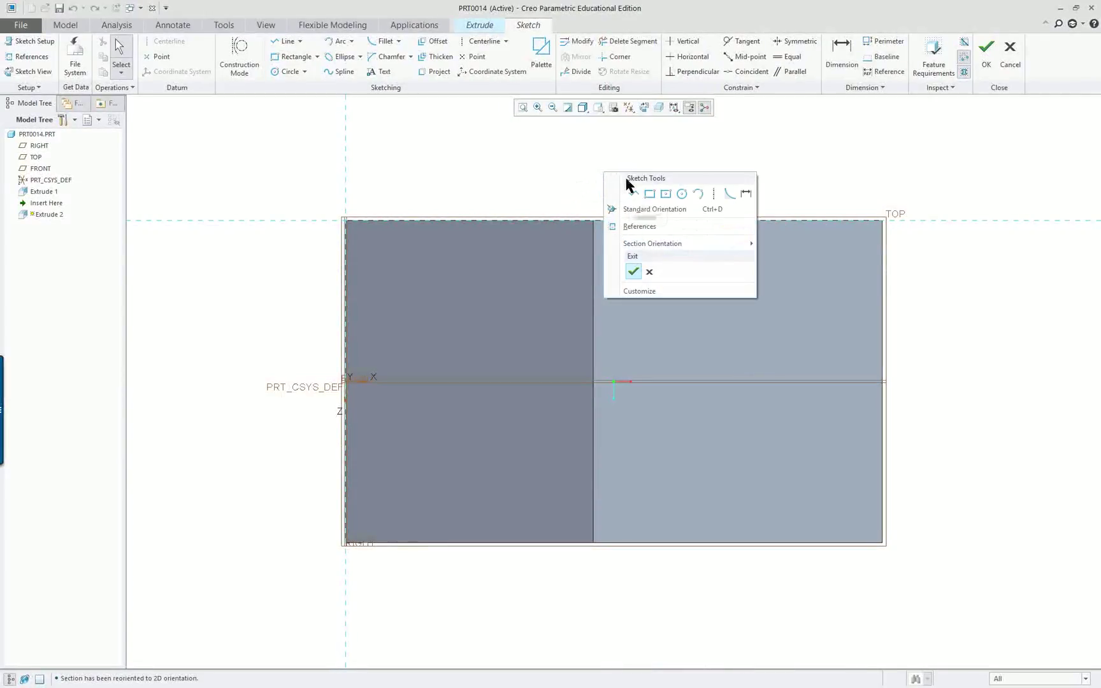
pyautogui.click(647, 194)
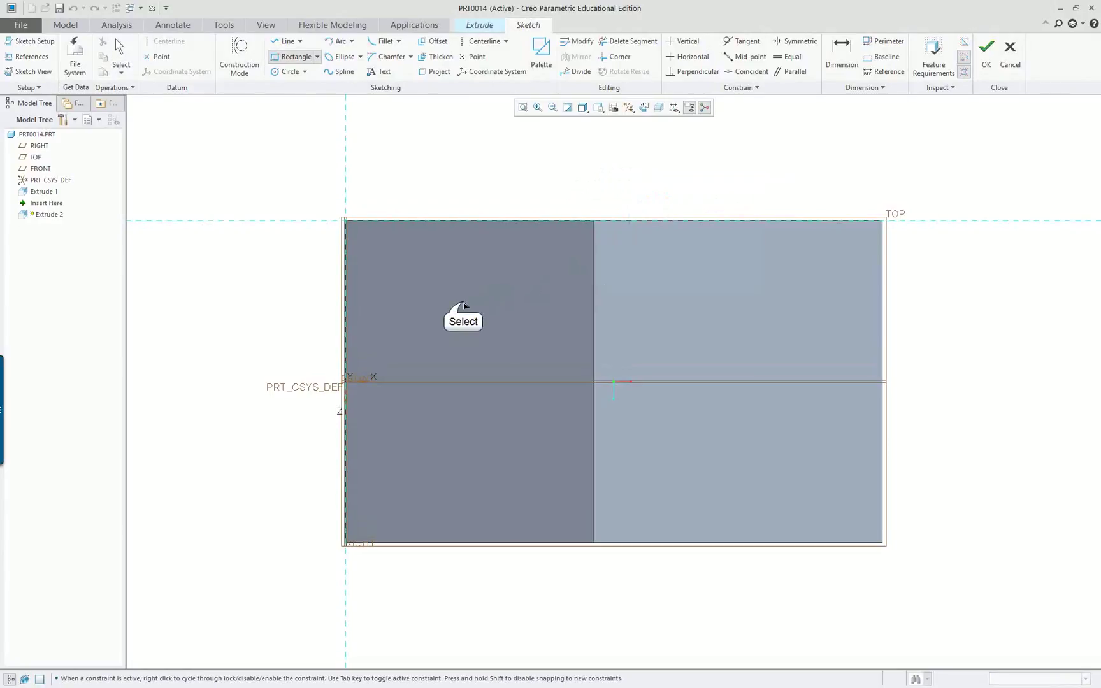
pyautogui.click(785, 468)
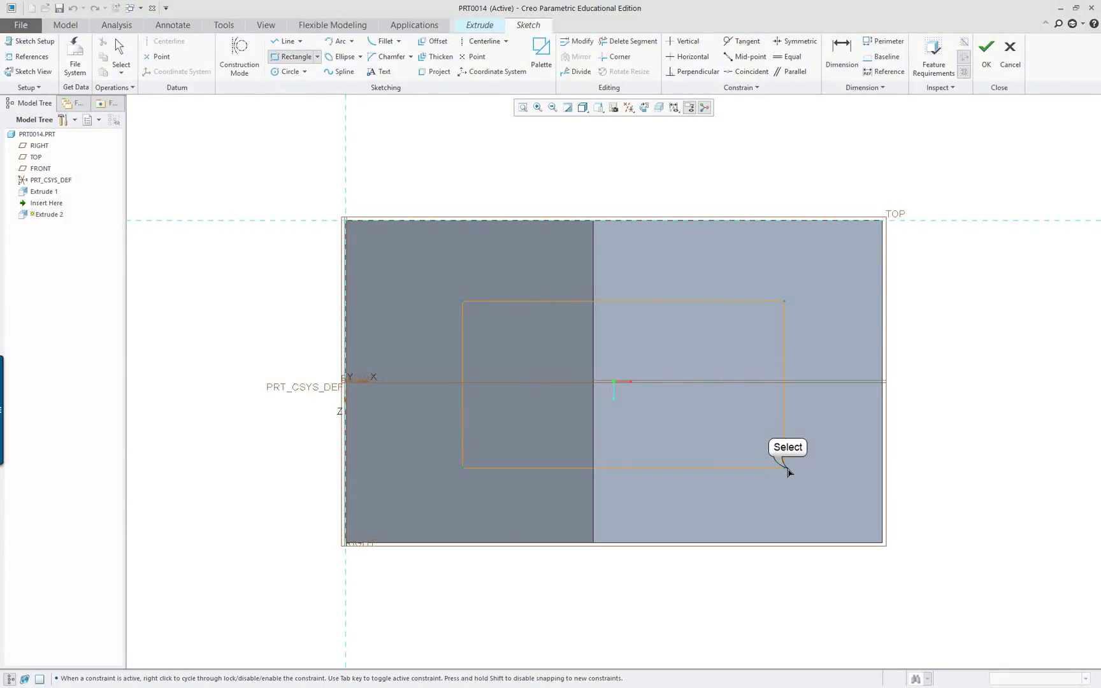
pyautogui.middleClick(827, 335)
pyautogui.moveTo(827, 335)
pyautogui.mouseDown(button='middle')
pyautogui.moveTo(811, 332)
pyautogui.moveTo(806, 356)
pyautogui.mouseUp(button='middle')
pyautogui.rightClick(713, 159)
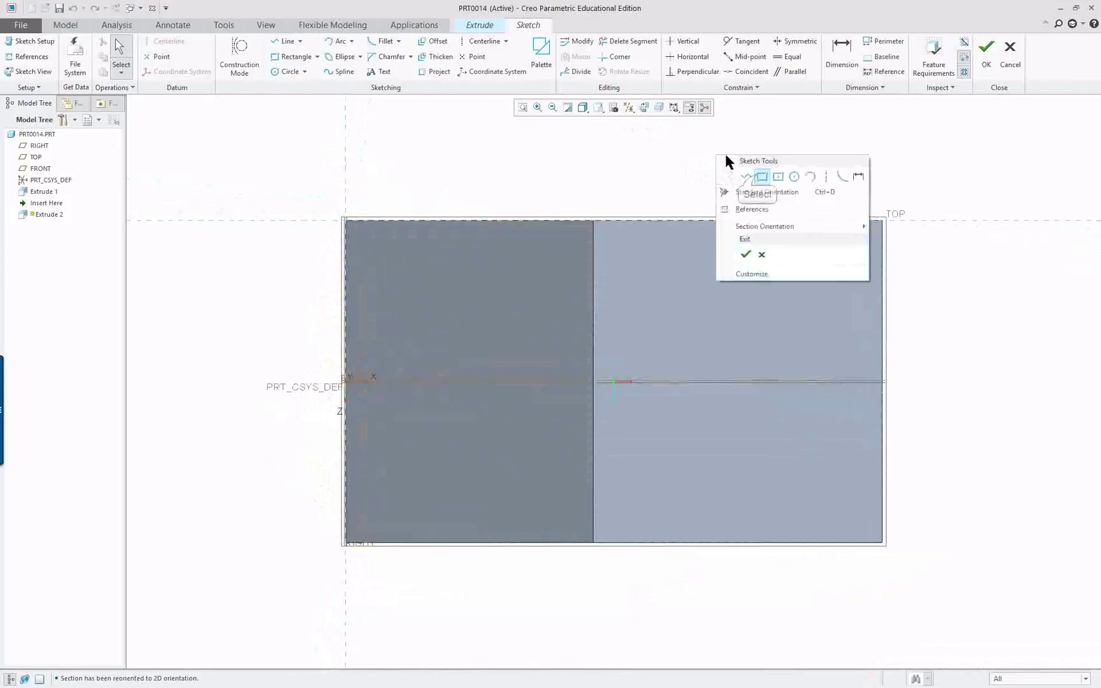
pyautogui.click(756, 179)
pyautogui.press('r')
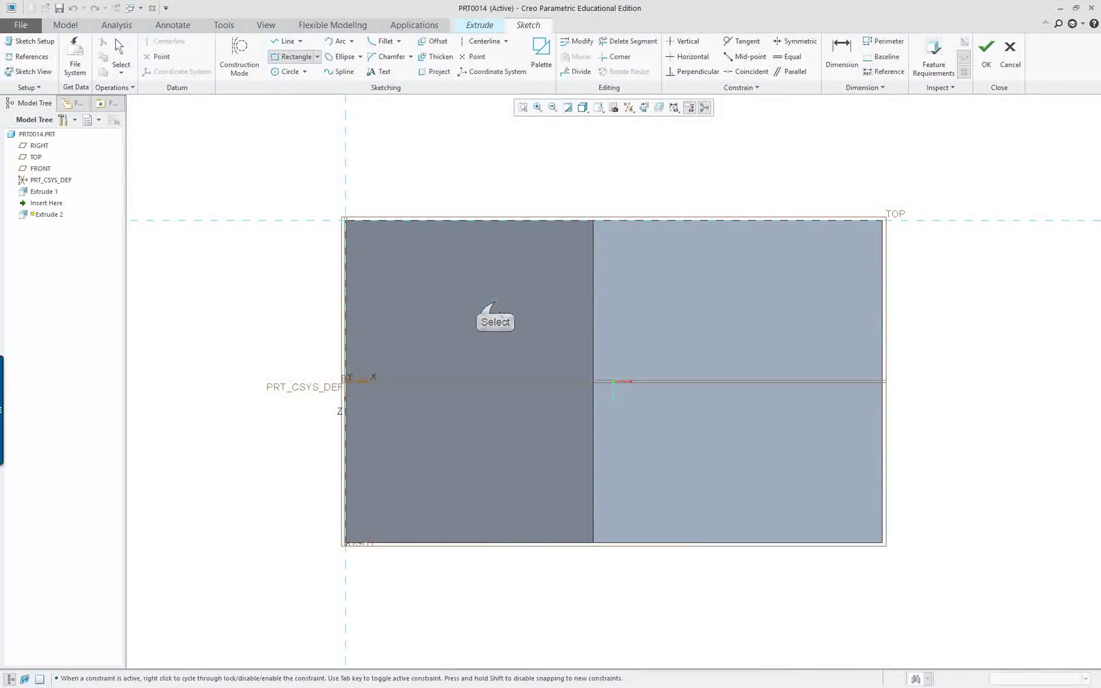
pyautogui.middleClick(786, 449)
pyautogui.middleClick(788, 454)
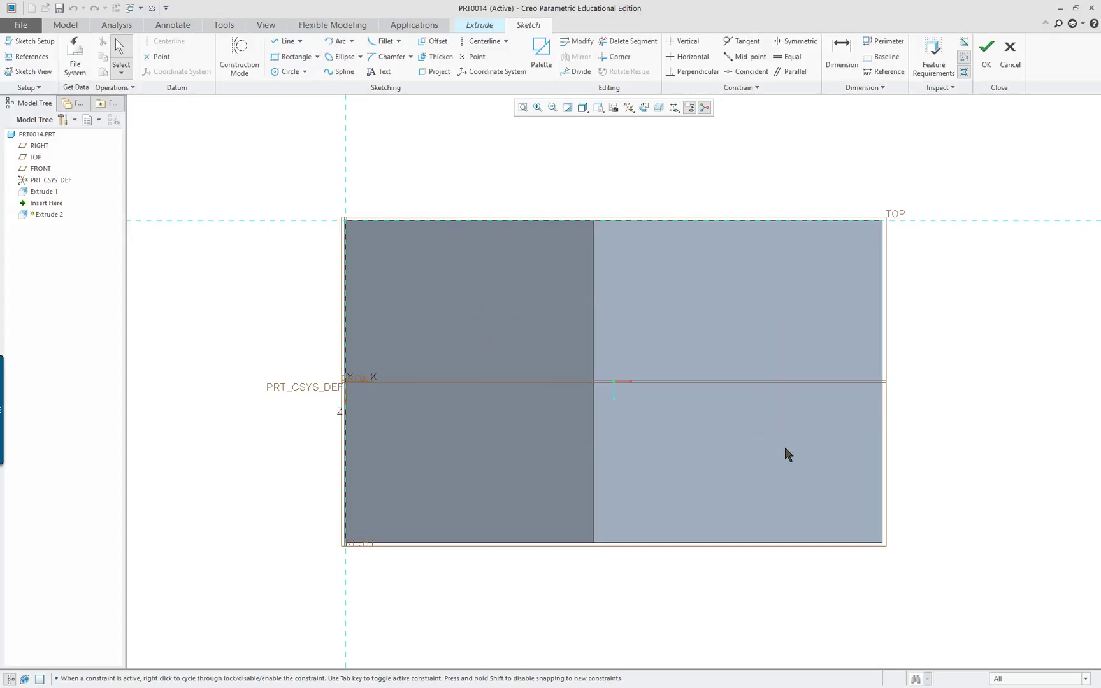
# - Realign the view to the sketch plane, sketch a circle straddling the edge between the sloped and flat faces, and undo it
pyautogui.moveTo(895, 450)
pyautogui.mouseDown(button='middle')
pyautogui.moveTo(915, 381)
pyautogui.moveTo(878, 362)
pyautogui.moveTo(869, 393)
pyautogui.mouseUp(button='middle')
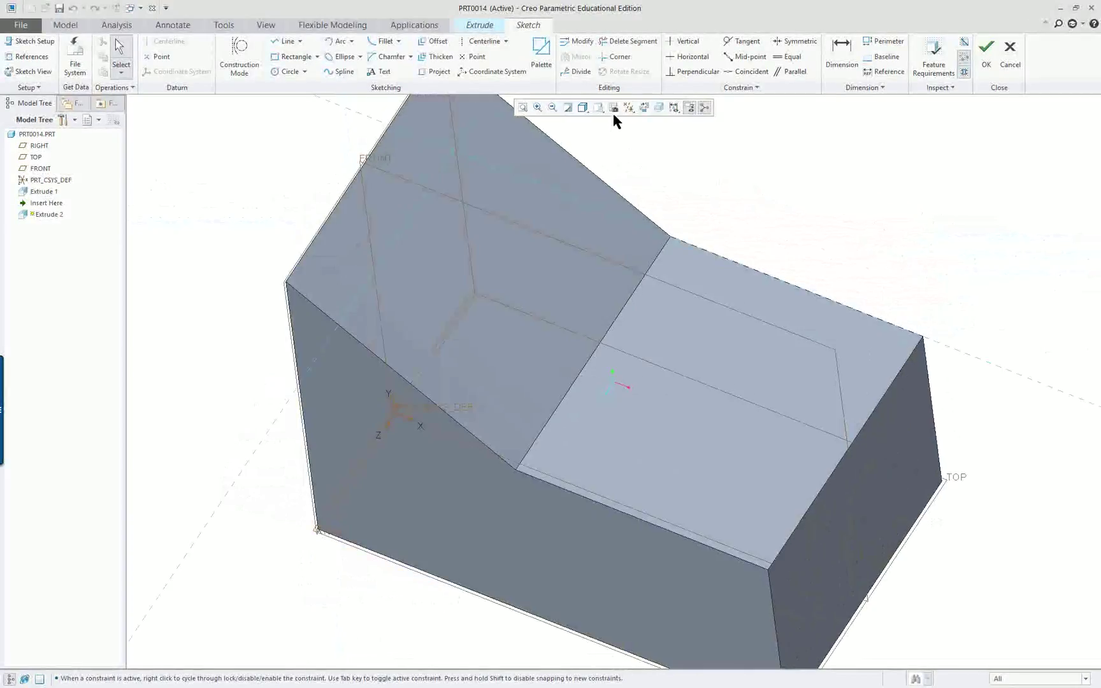
pyautogui.rightClick(642, 111)
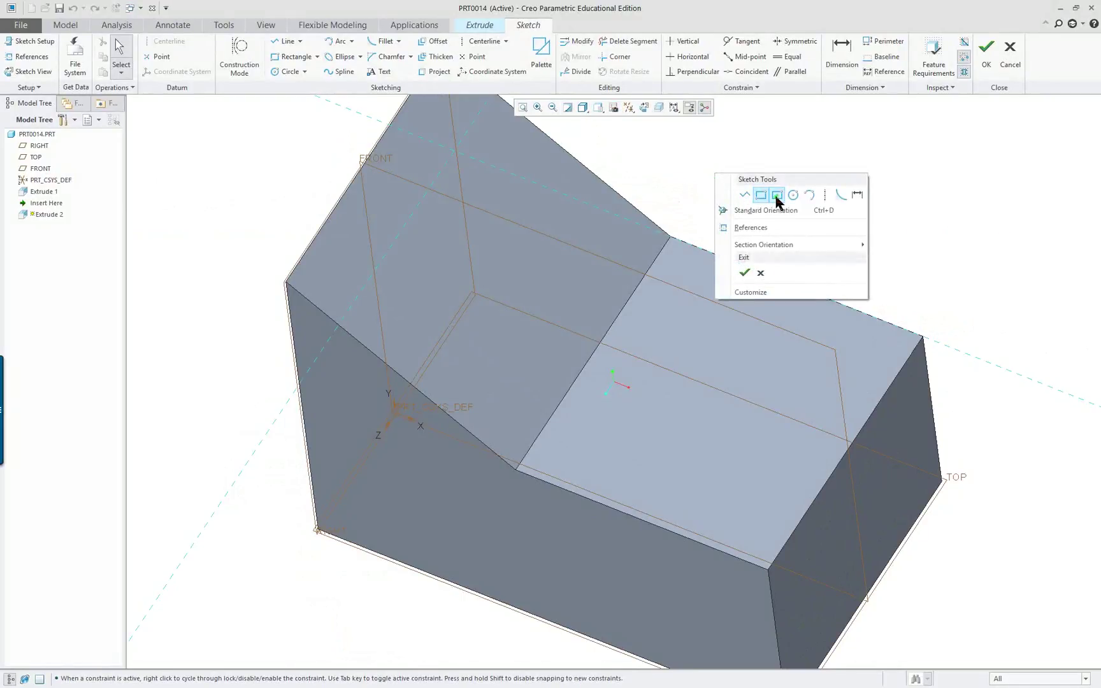
pyautogui.click(645, 112)
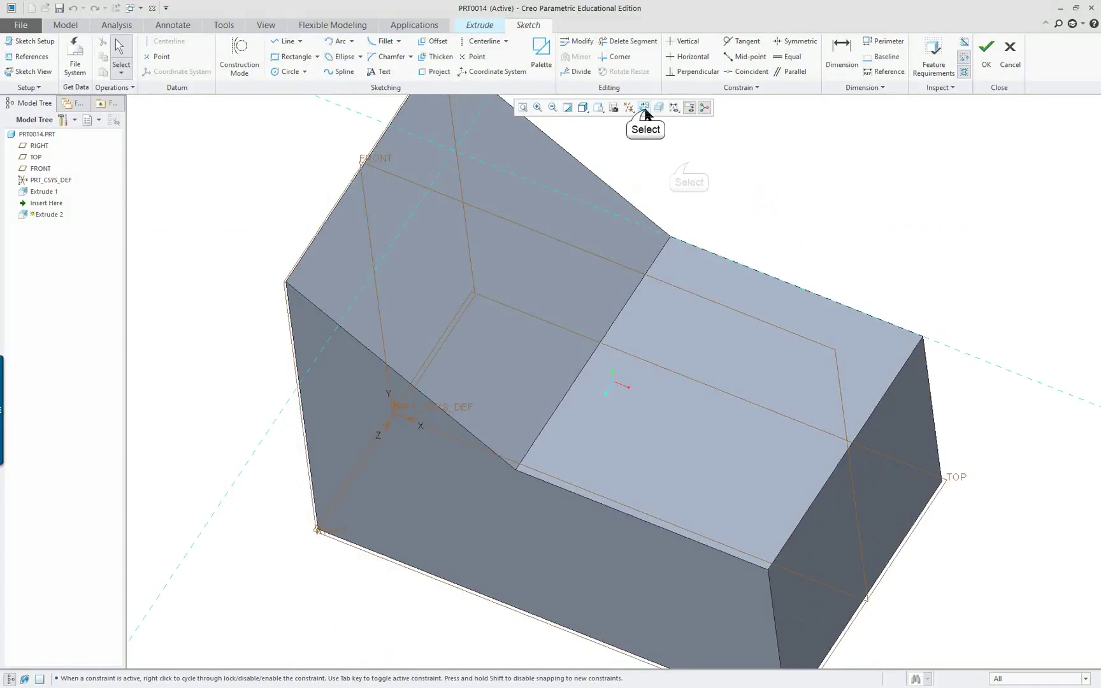
pyautogui.rightClick(757, 165)
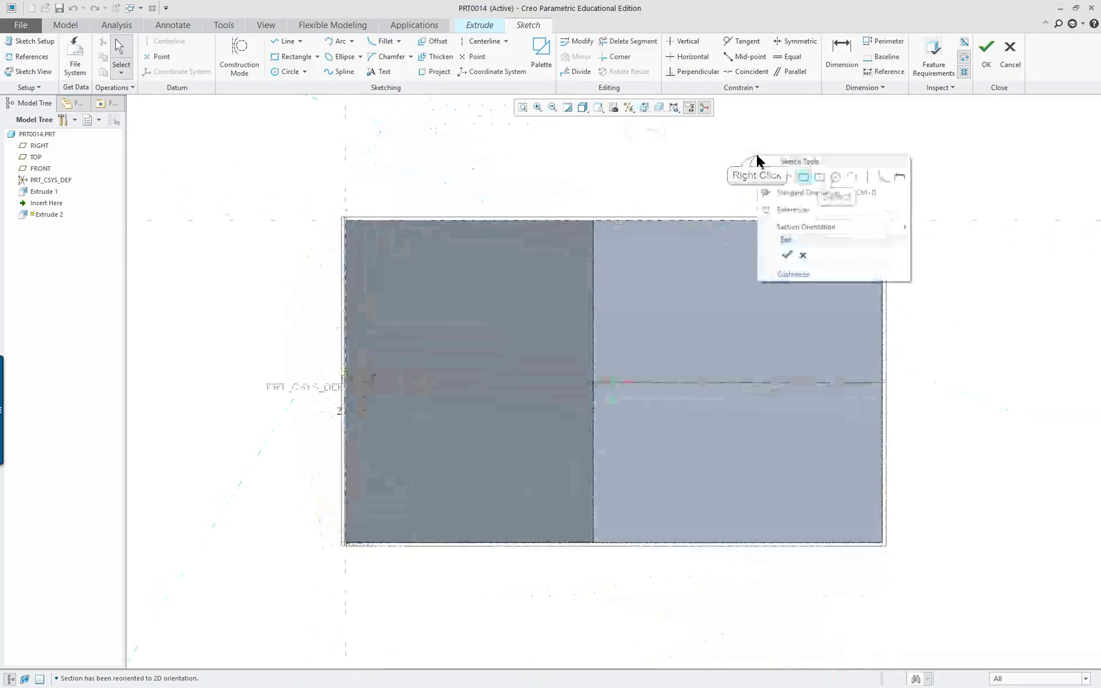
pyautogui.click(835, 177)
pyautogui.click(644, 382)
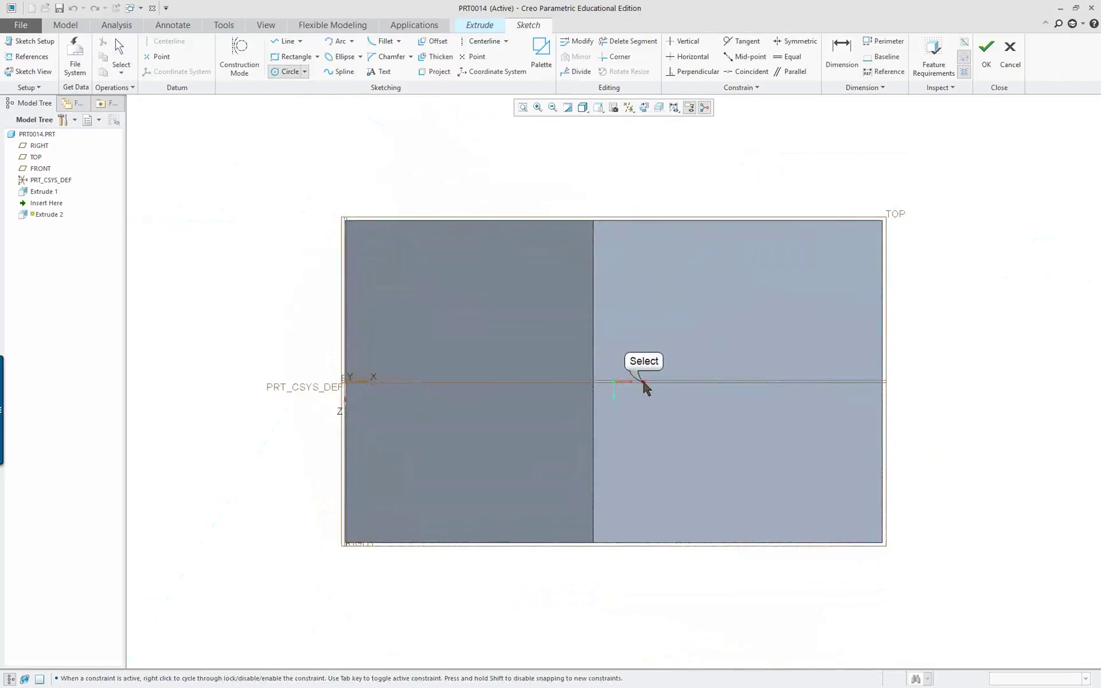
pyautogui.click(724, 332)
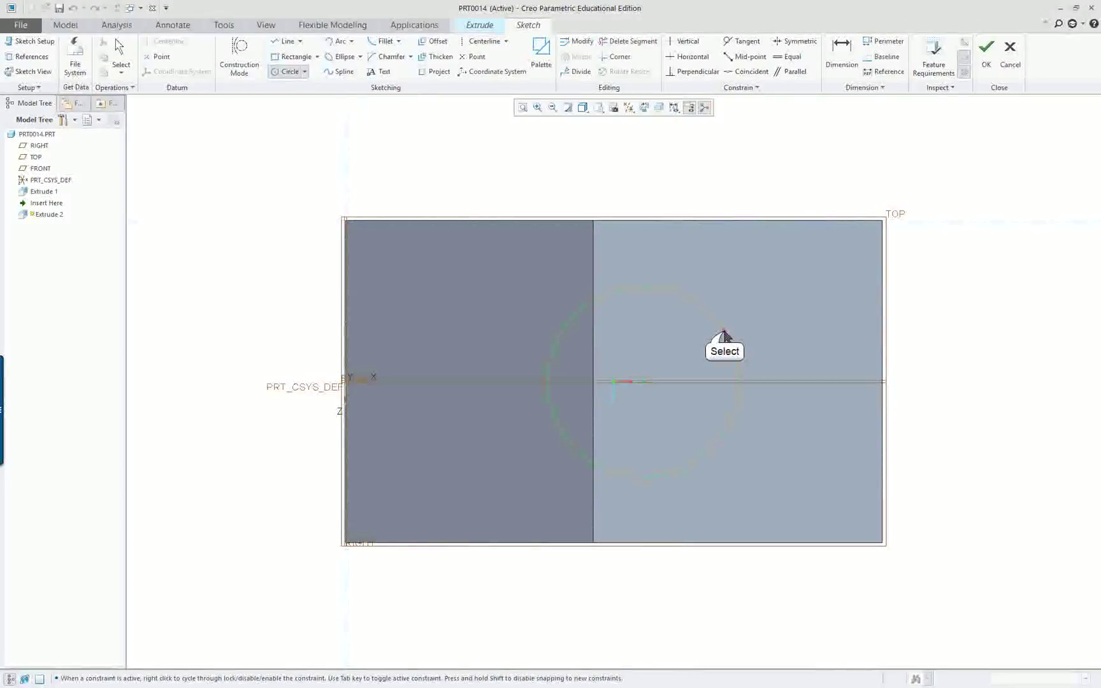
pyautogui.rightClick(855, 330)
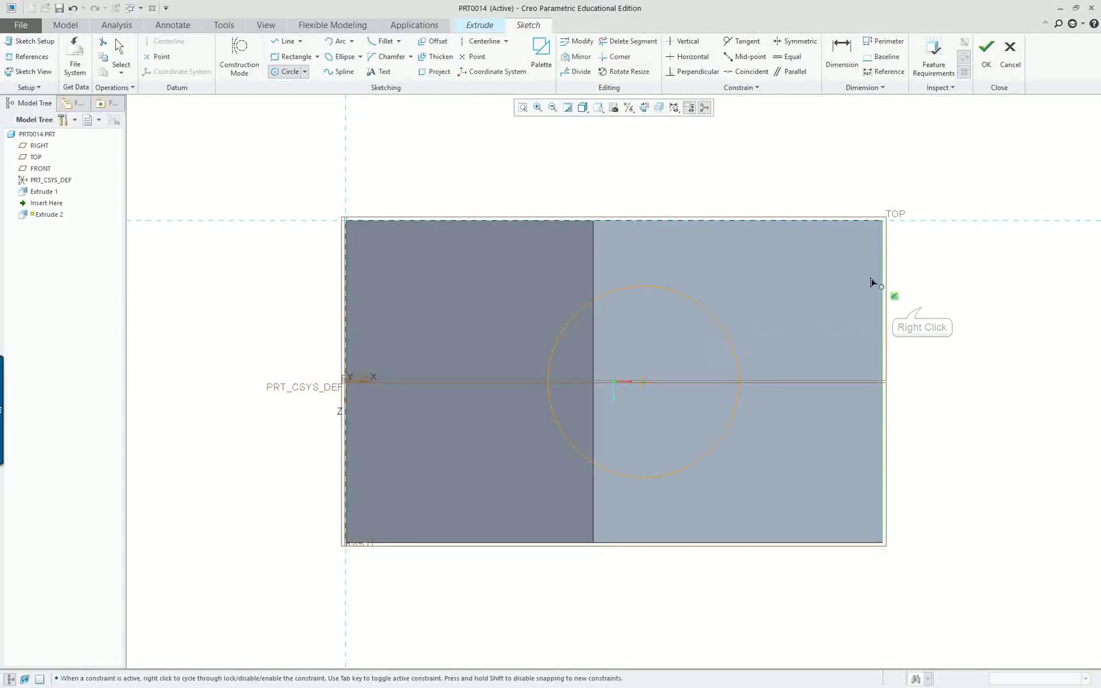
pyautogui.middleClick(689, 175)
pyautogui.click(87, 14)
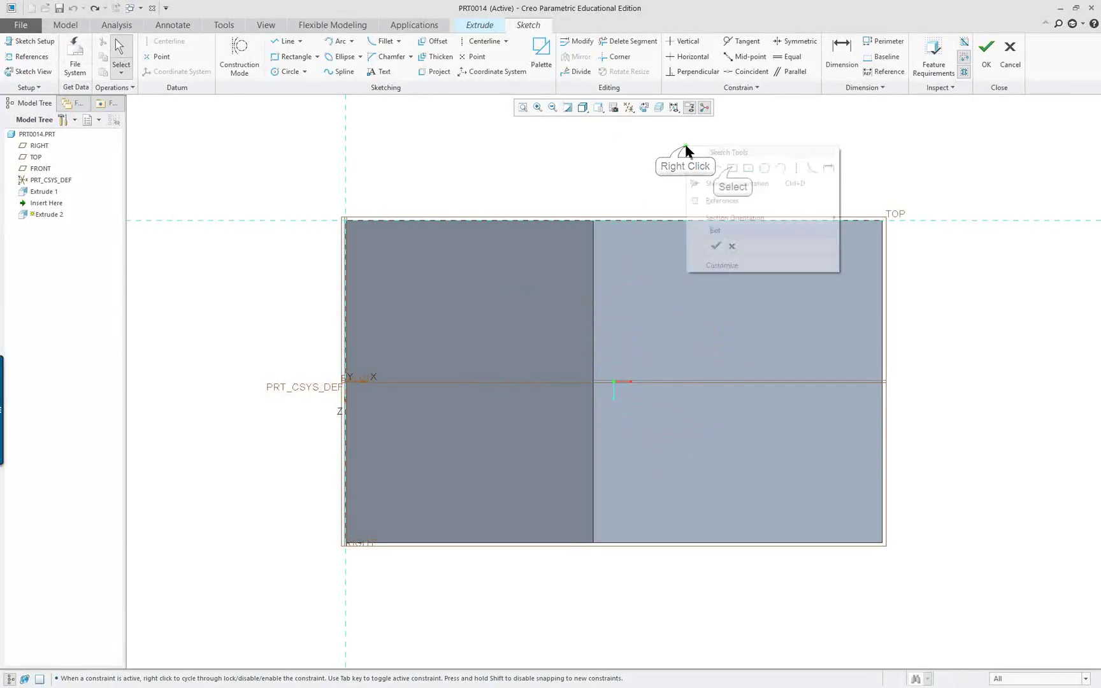
pyautogui.click(731, 168)
pyautogui.middleClick(518, 312)
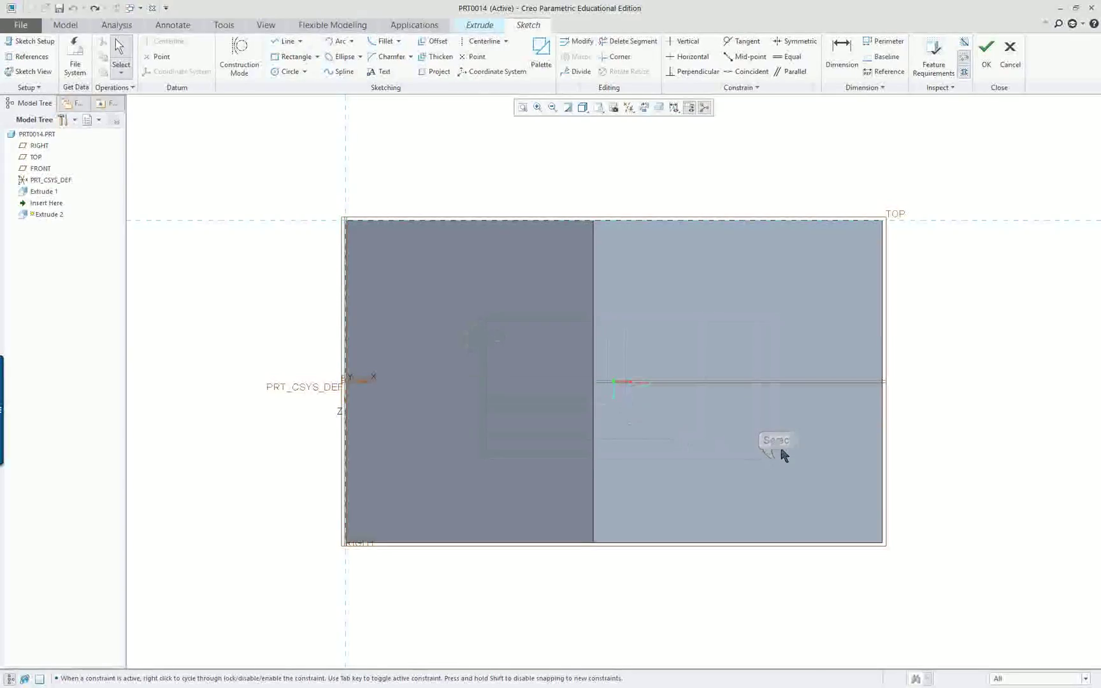
pyautogui.rightClick(531, 184)
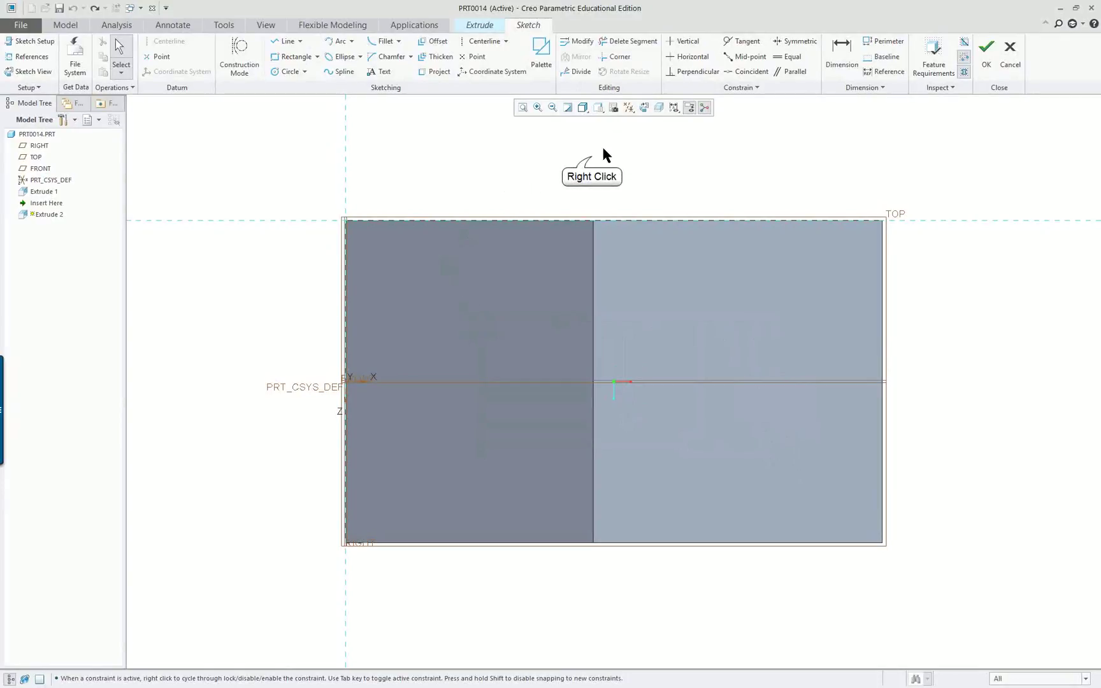
pyautogui.click(654, 184)
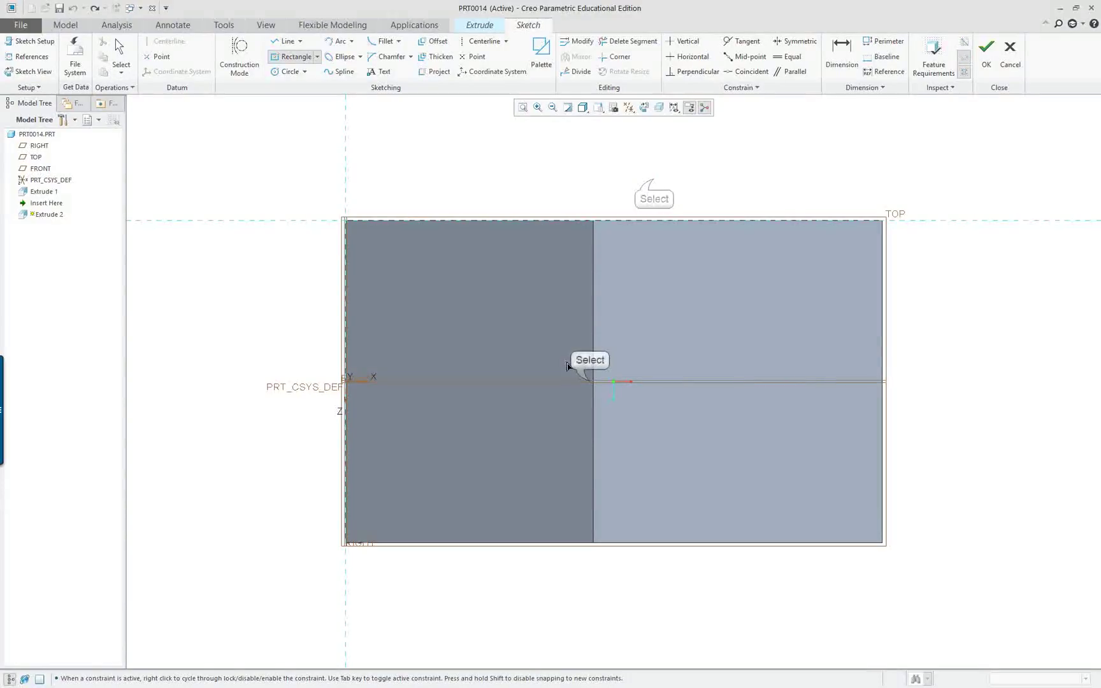
pyautogui.middleClick(639, 359)
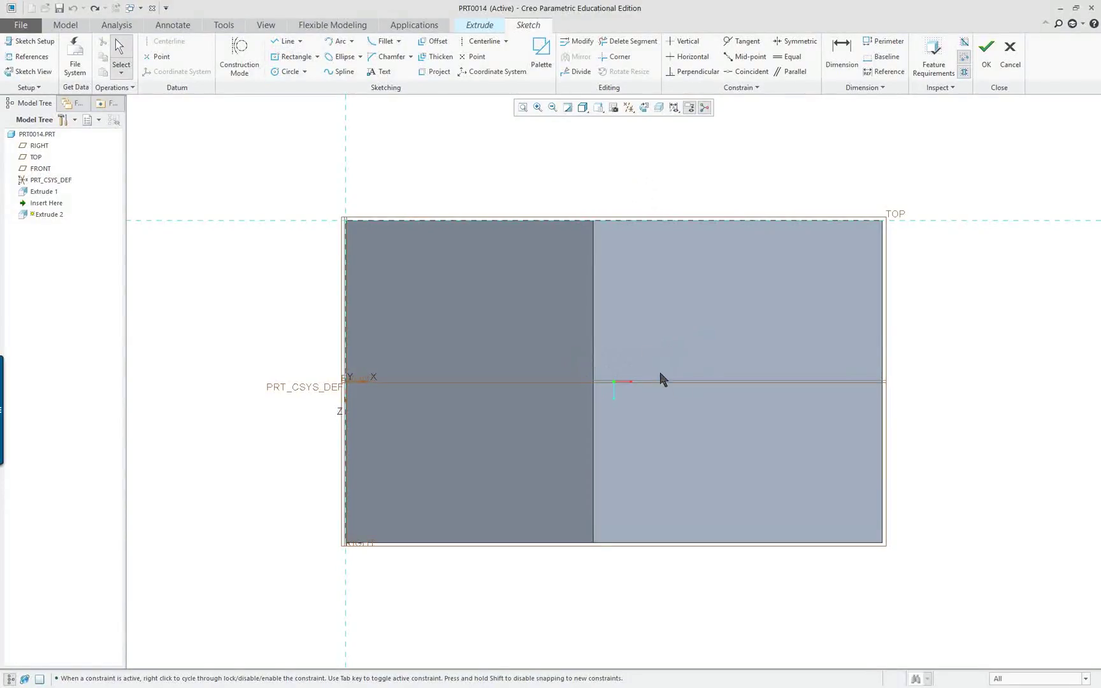
# - Quit the upper-face sketch without saving, cancel the second extrusion, and clear the selection
pyautogui.moveTo(699, 378); pyautogui.dragTo(659, 324, button='middle')
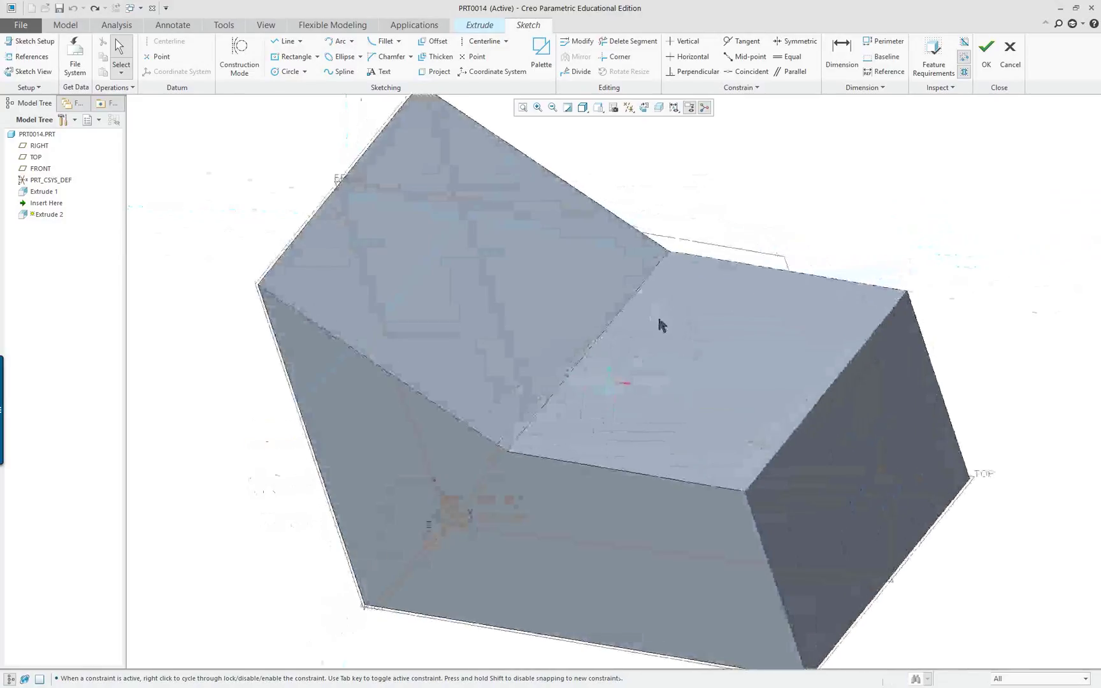
pyautogui.moveTo(727, 179); pyautogui.dragTo(746, 205, button='middle')
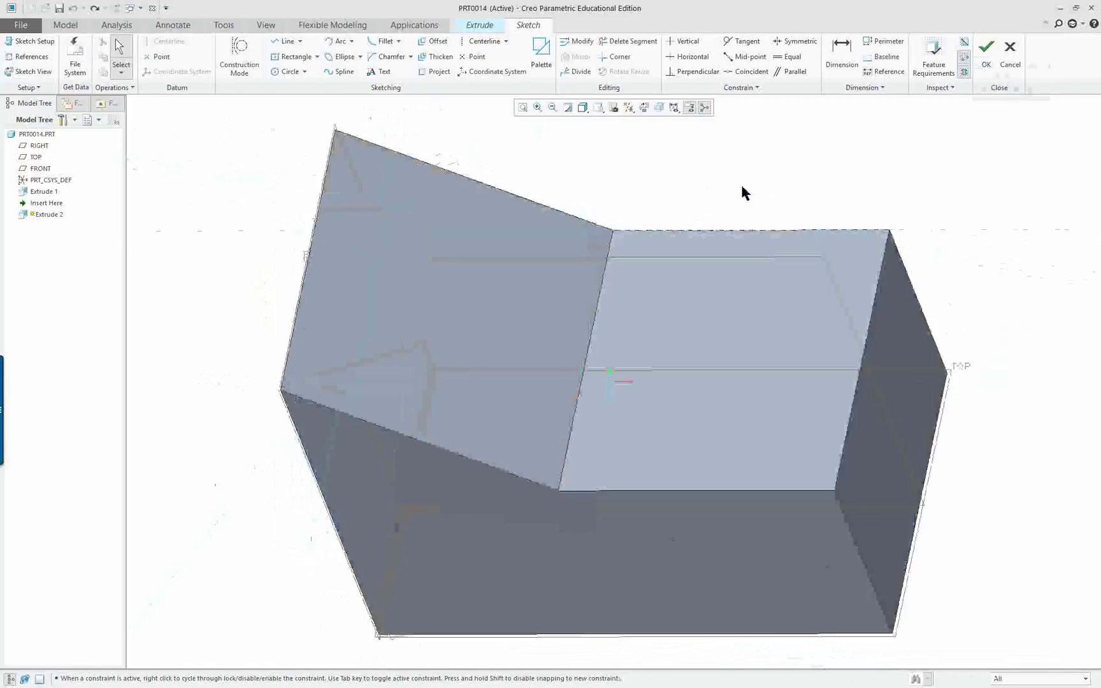
pyautogui.click(1009, 54)
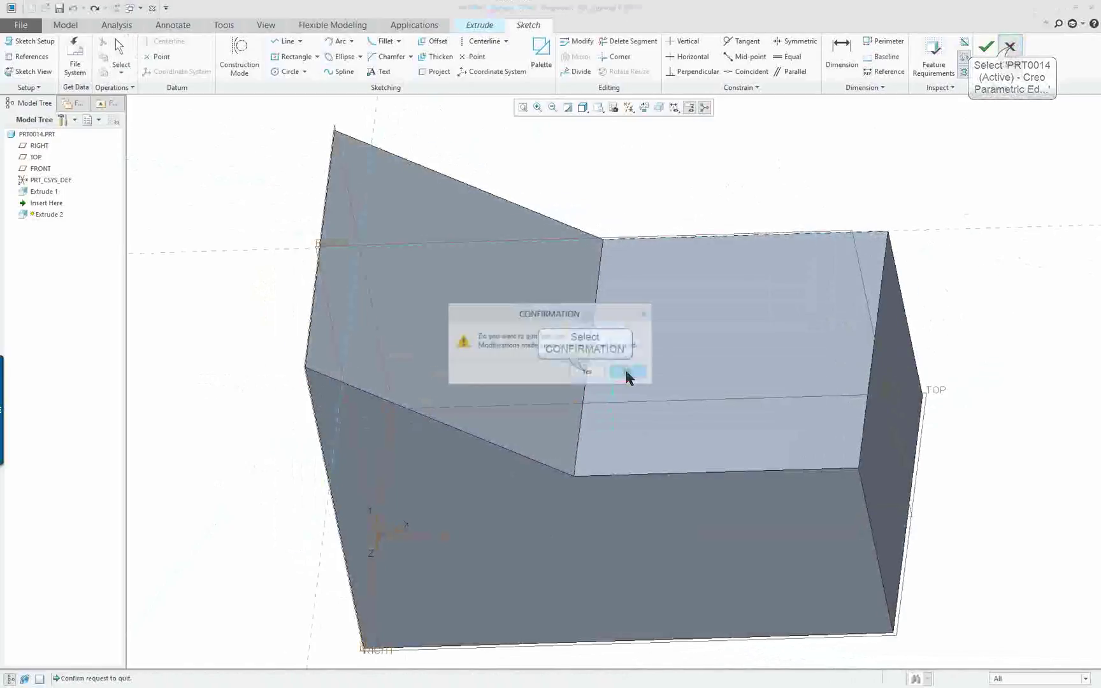
pyautogui.click(568, 370)
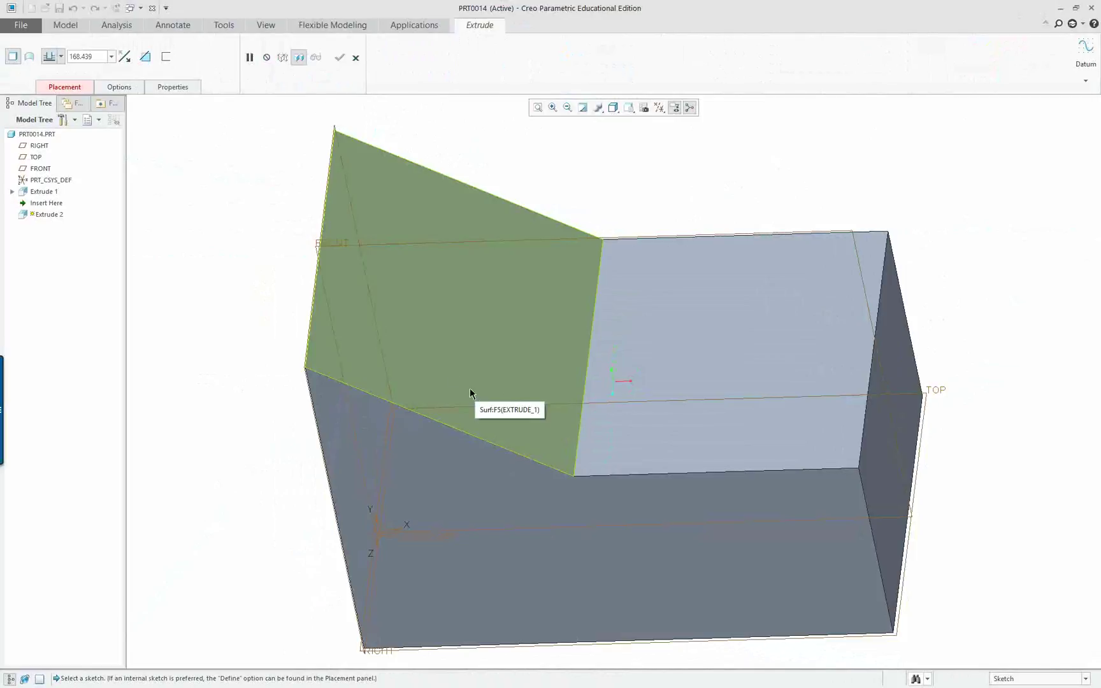
pyautogui.click(355, 58)
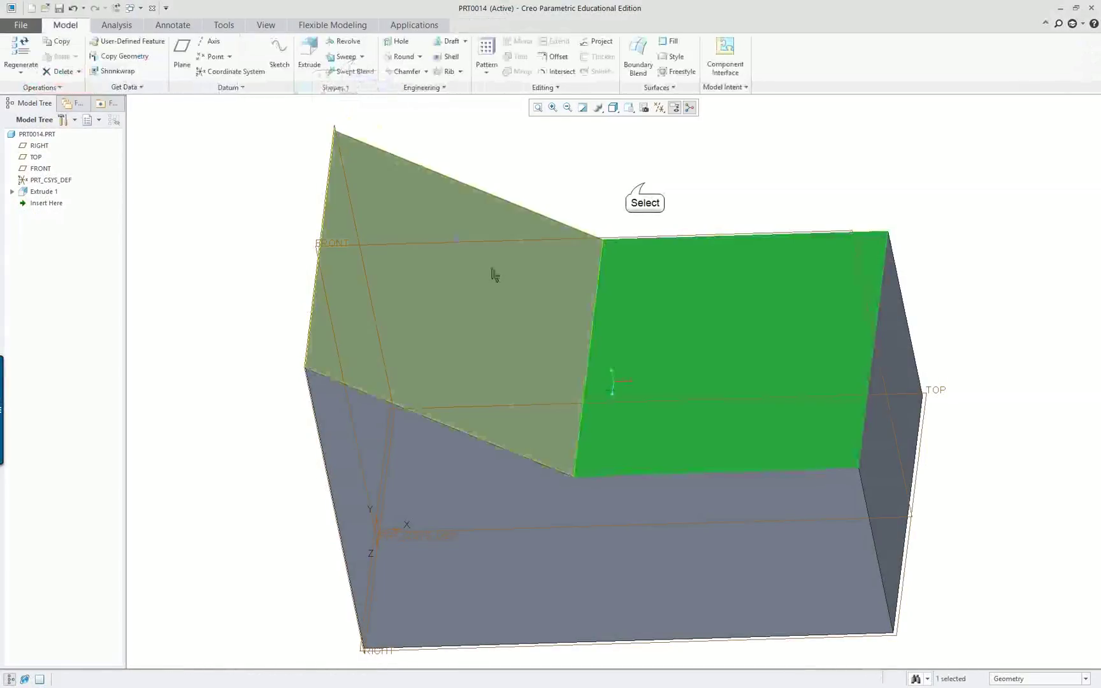
pyautogui.click(597, 181)
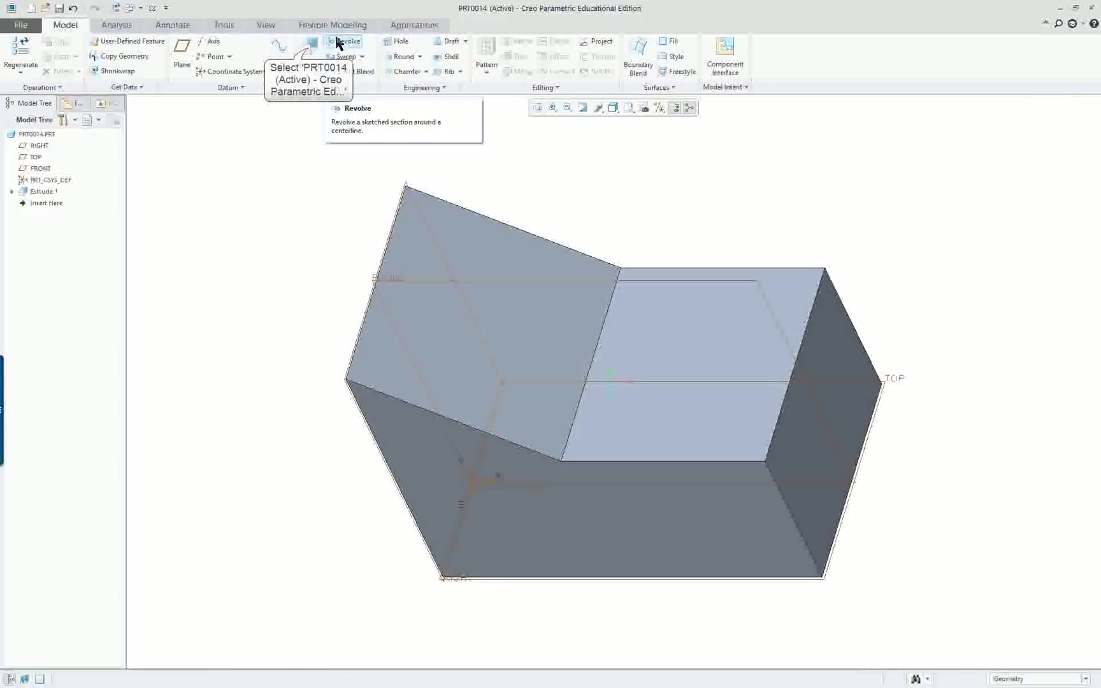
# - Start an extrusion on the flat upper face and sketch a rectangle about 301 by 110 spanning the sloped and flat faces
pyautogui.click(309, 48)
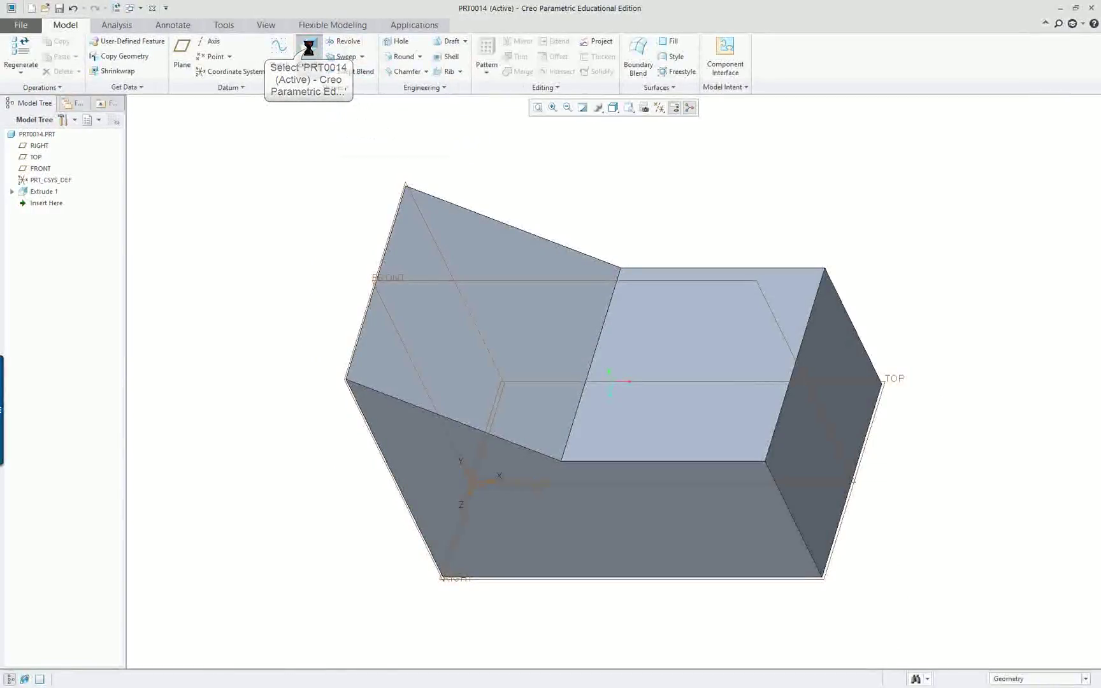
pyautogui.click(705, 422)
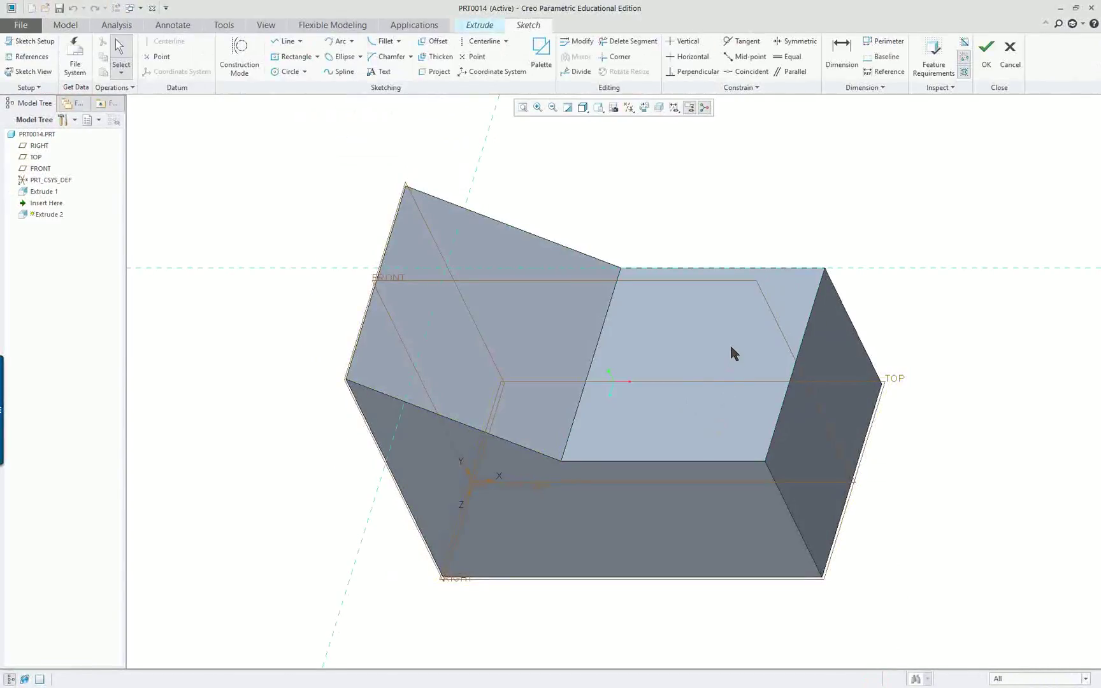
pyautogui.rightClick(679, 228)
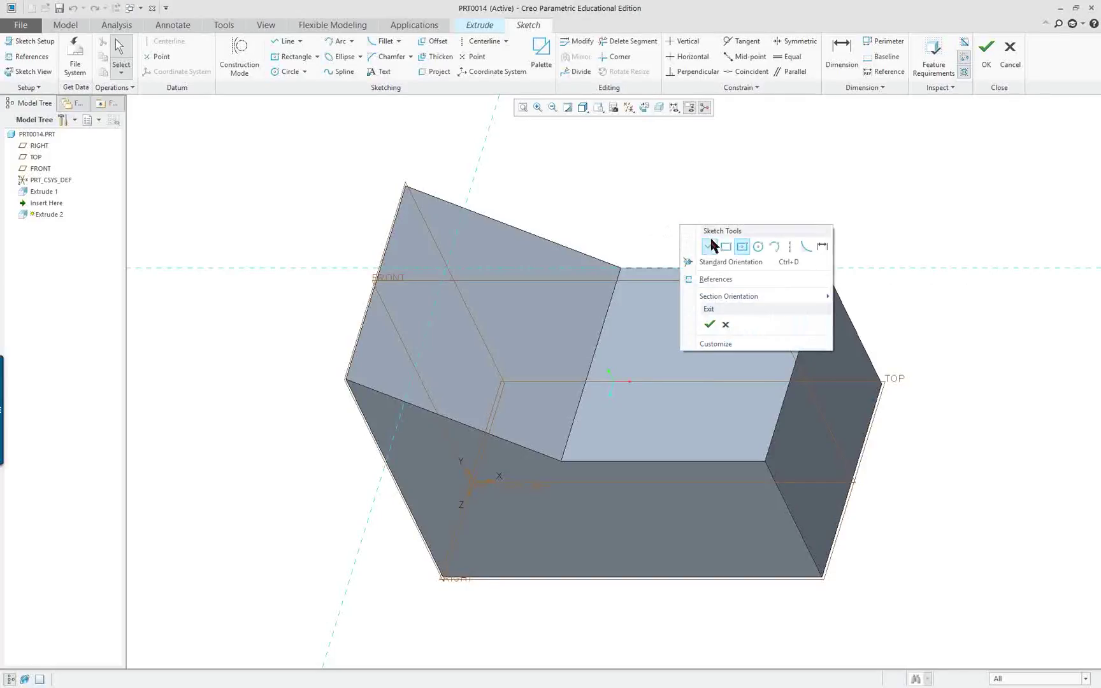
pyautogui.click(726, 246)
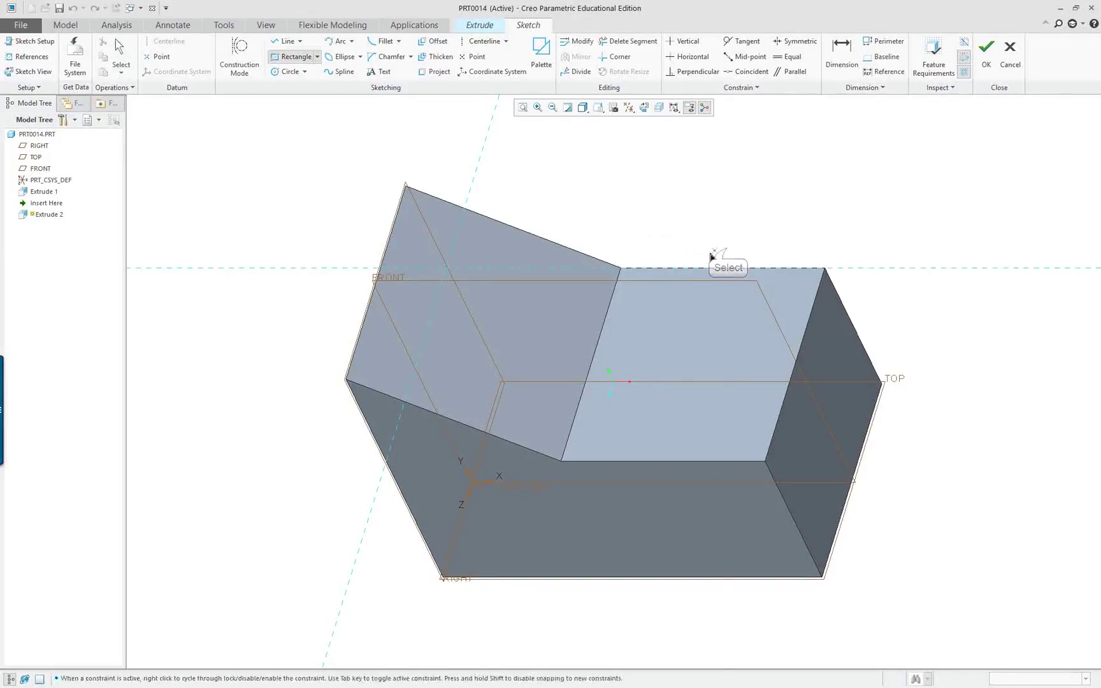
pyautogui.click(760, 330)
pyautogui.click(507, 388)
pyautogui.middleClick(631, 400)
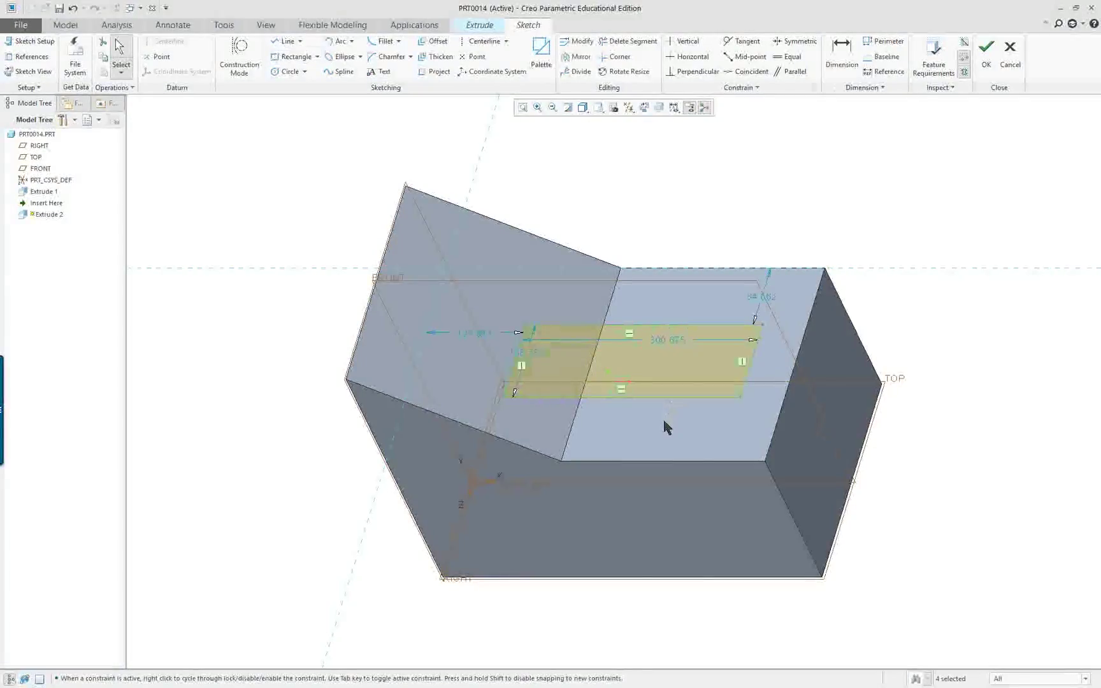
pyautogui.moveTo(683, 434)
pyautogui.mouseDown(button='middle')
pyautogui.moveTo(669, 479)
pyautogui.moveTo(680, 430)
pyautogui.moveTo(712, 438)
pyautogui.moveTo(675, 393)
pyautogui.moveTo(705, 371)
pyautogui.mouseUp(button='middle')
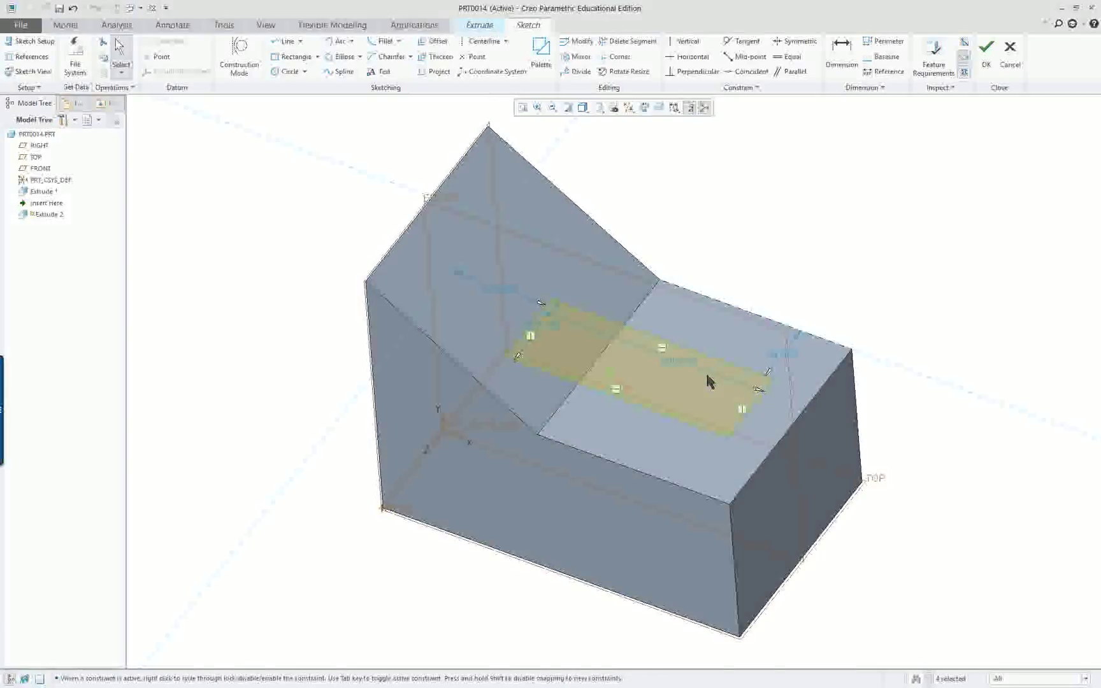
pyautogui.rightClick(815, 173)
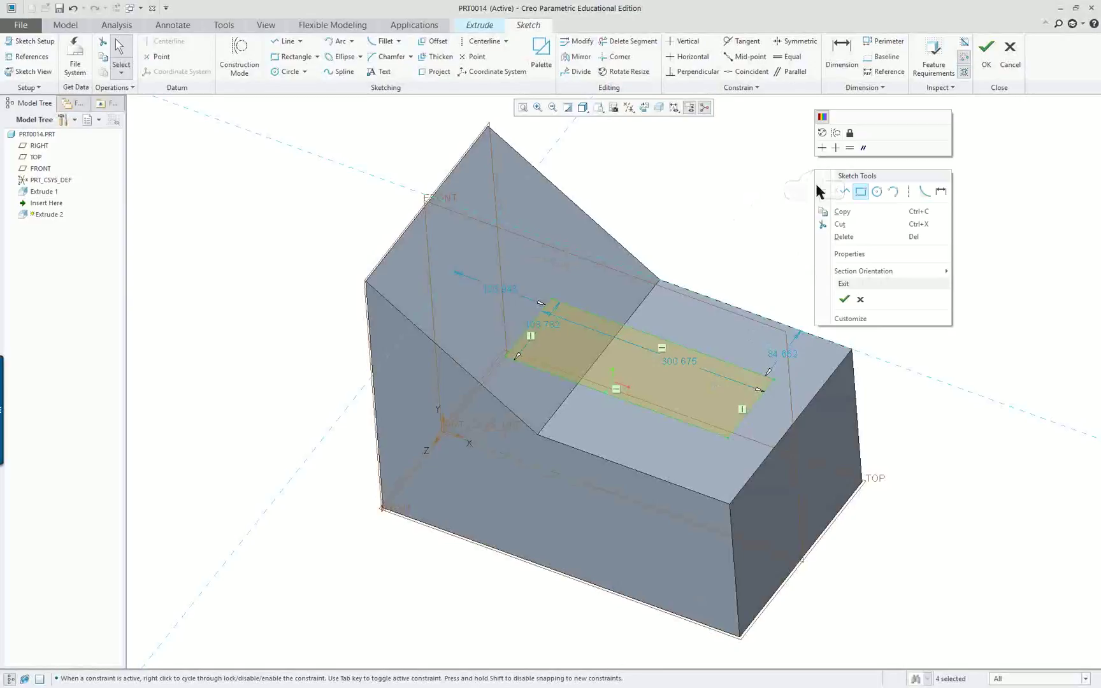
pyautogui.click(845, 302)
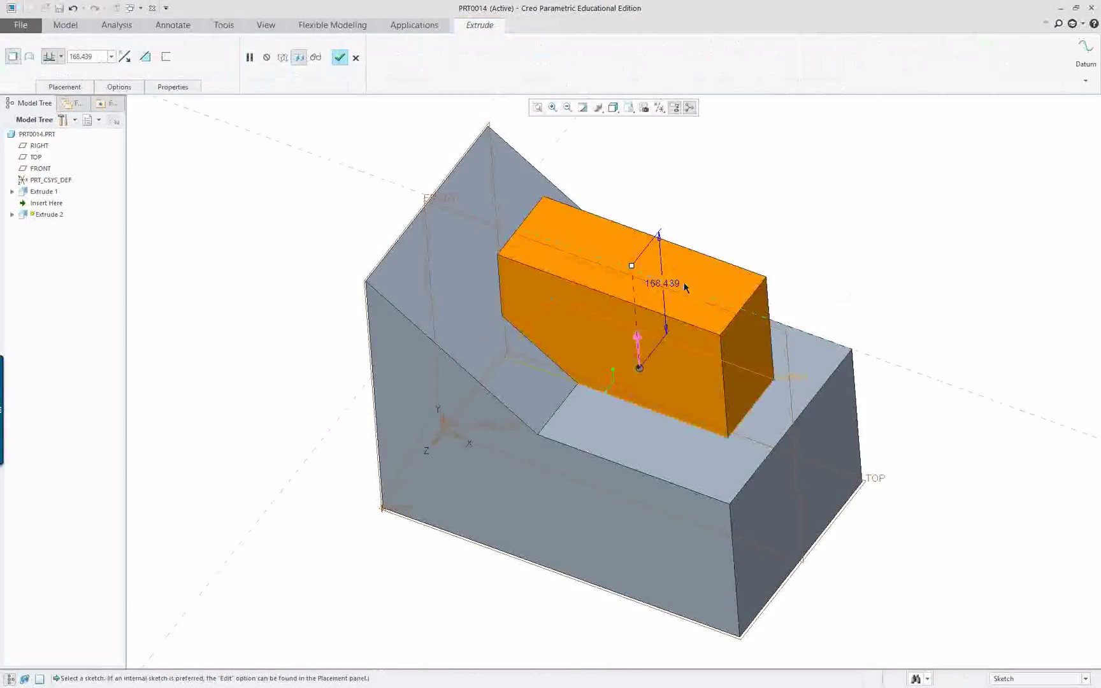
# - Set the rectangle's extrusion to go through all on both sides and to remove material
pyautogui.rightClick(633, 266)
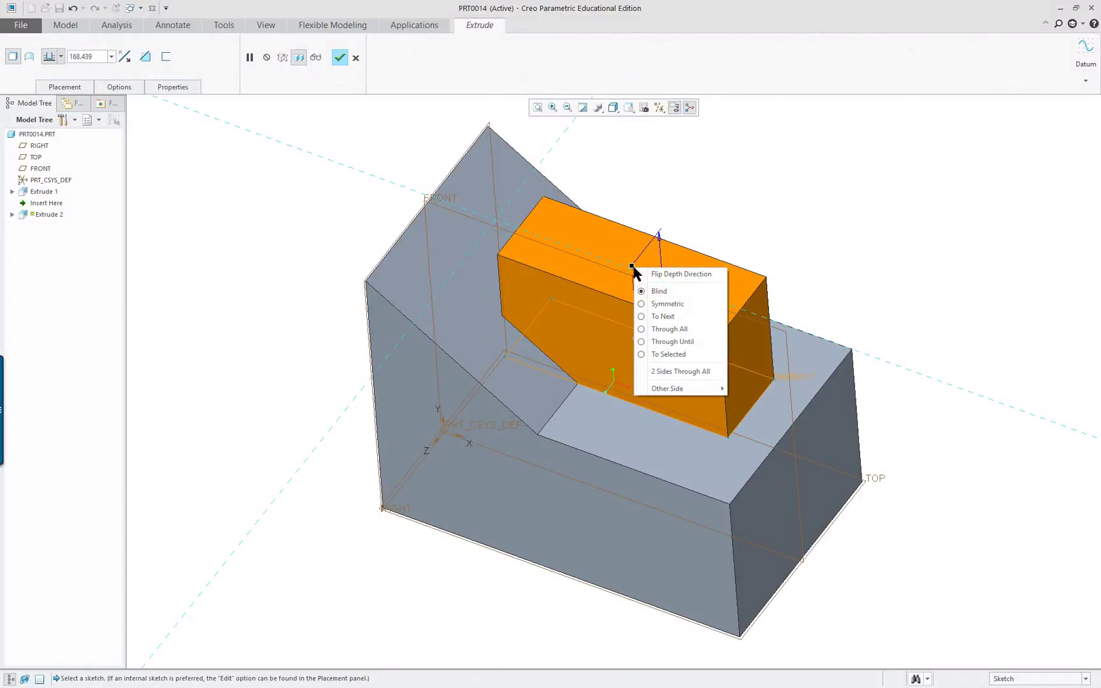
pyautogui.click(679, 376)
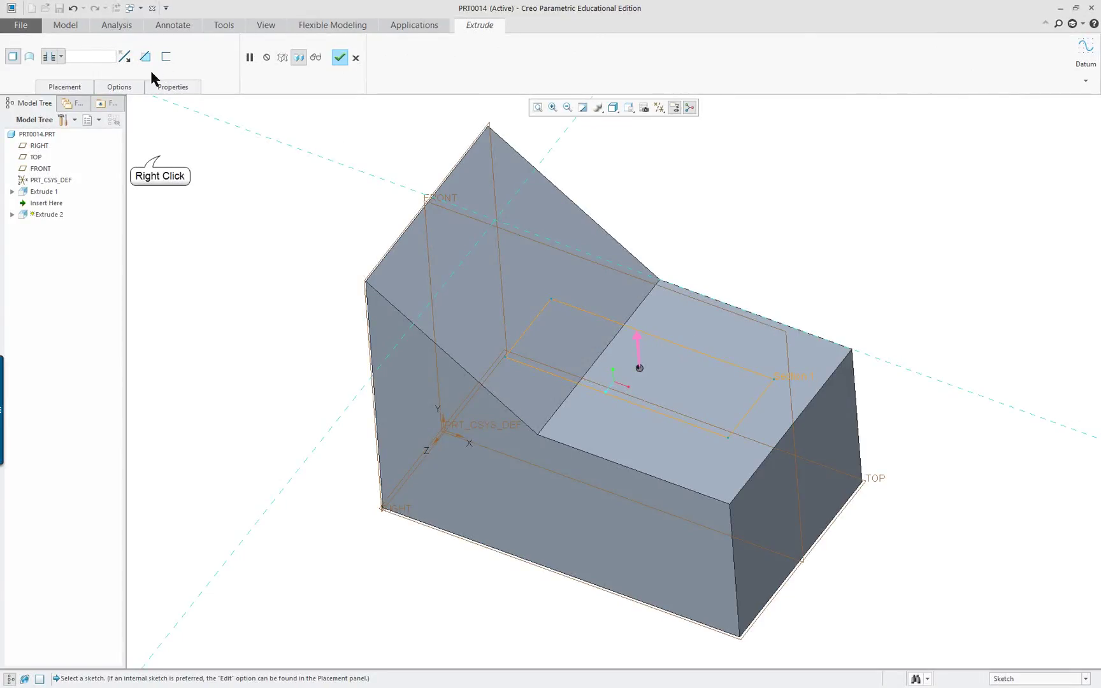
pyautogui.rightClick(160, 155)
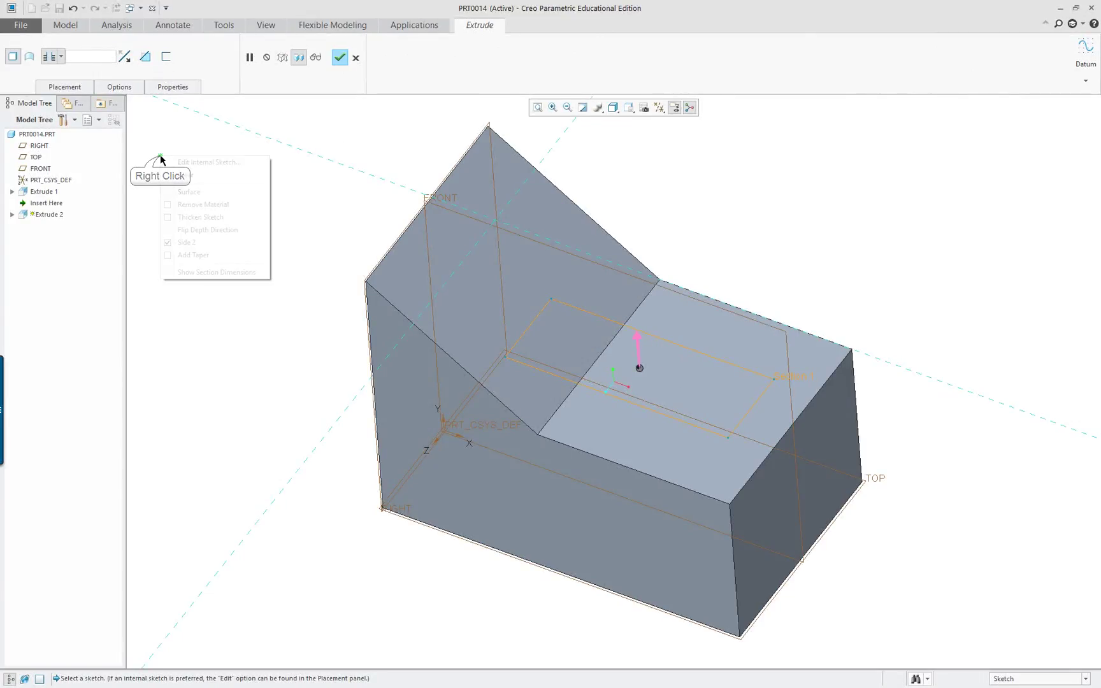
pyautogui.click(214, 206)
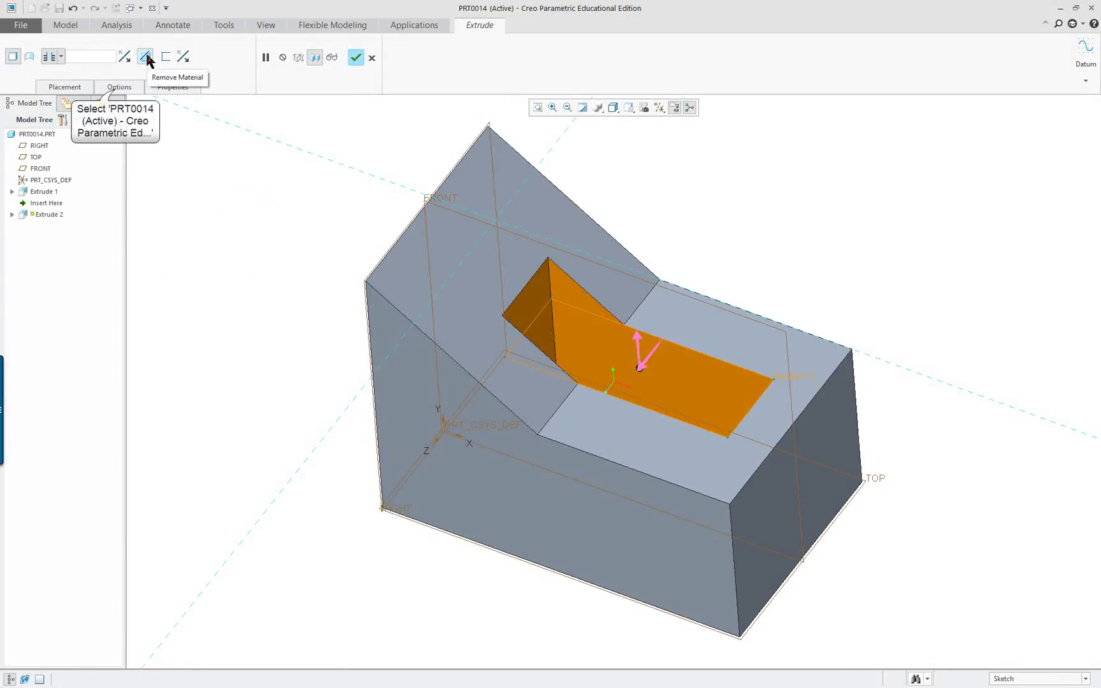
# - Check the depth options for both sides and the cut's direction arrows, and complete the extruded cut
pyautogui.click(115, 87)
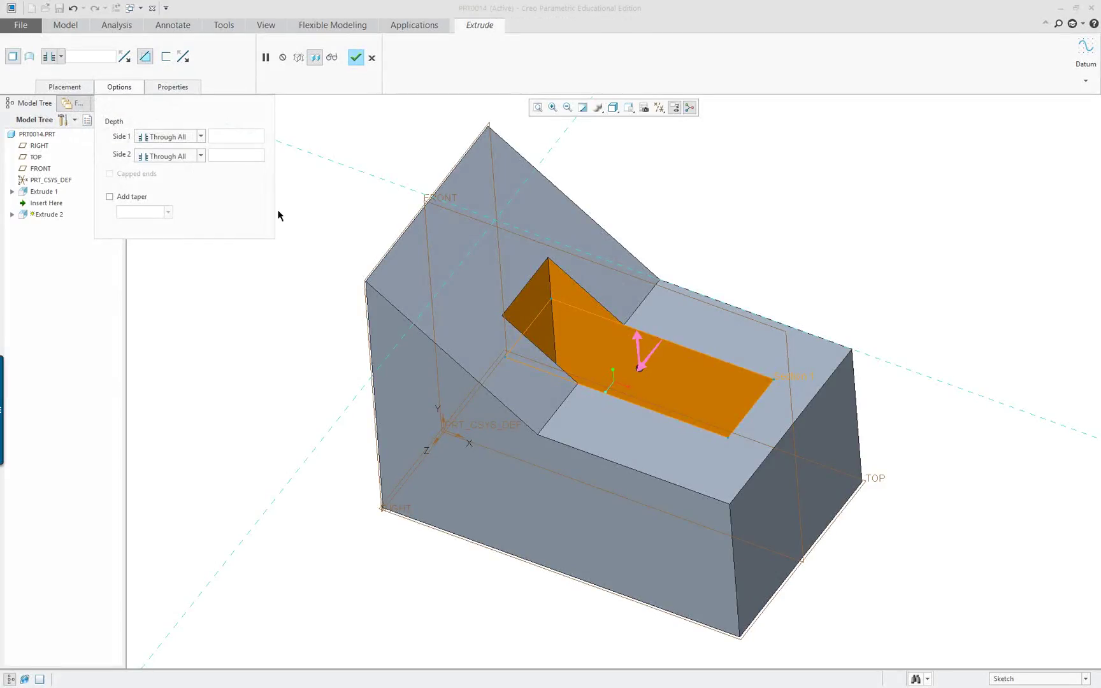
pyautogui.moveTo(862, 292)
pyautogui.mouseDown(button='middle')
pyautogui.moveTo(829, 332)
pyautogui.moveTo(857, 287)
pyautogui.mouseUp(button='middle')
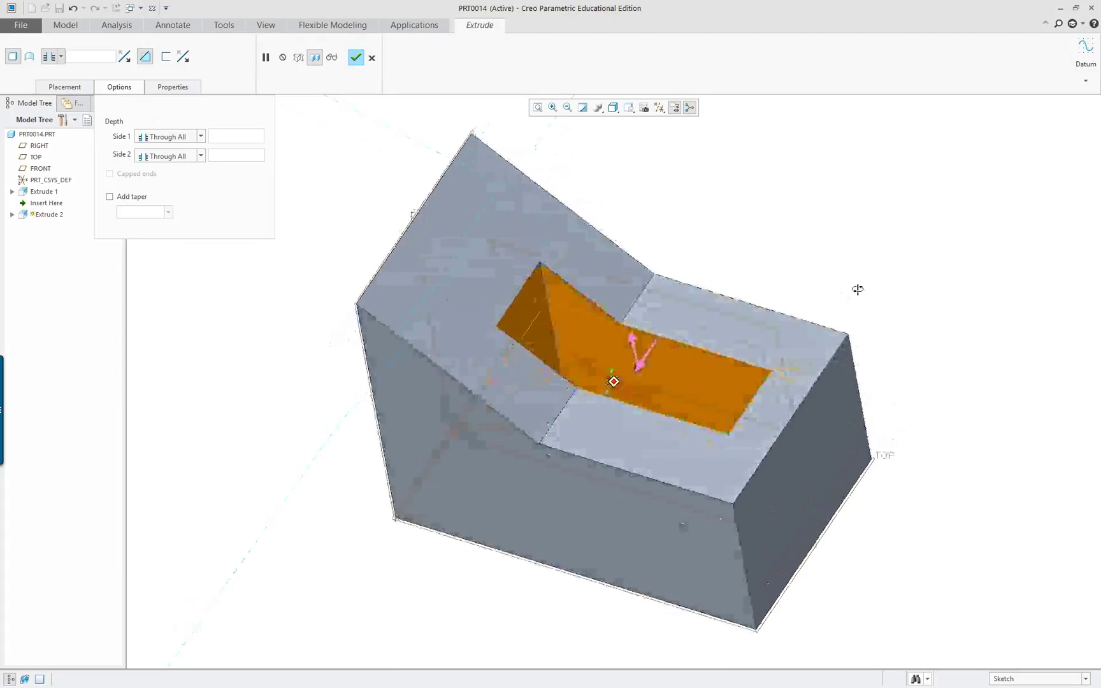
pyautogui.click(638, 360)
pyautogui.click(637, 363)
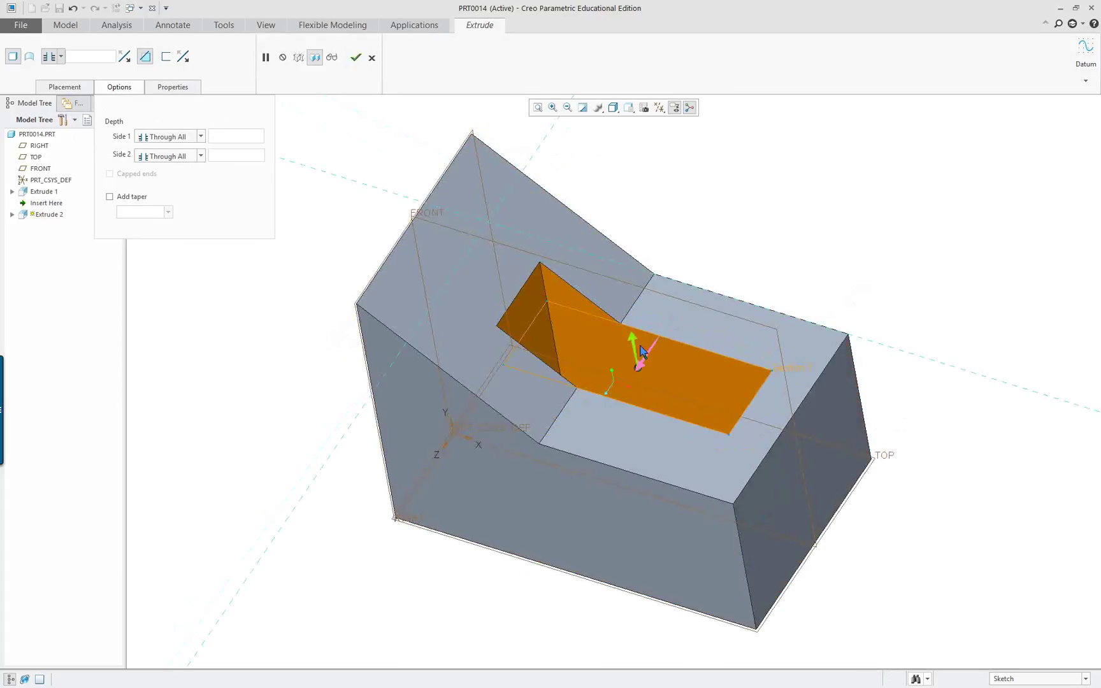
pyautogui.moveTo(700, 357)
pyautogui.mouseDown(button='middle')
pyautogui.moveTo(704, 408)
pyautogui.moveTo(702, 348)
pyautogui.mouseUp(button='middle')
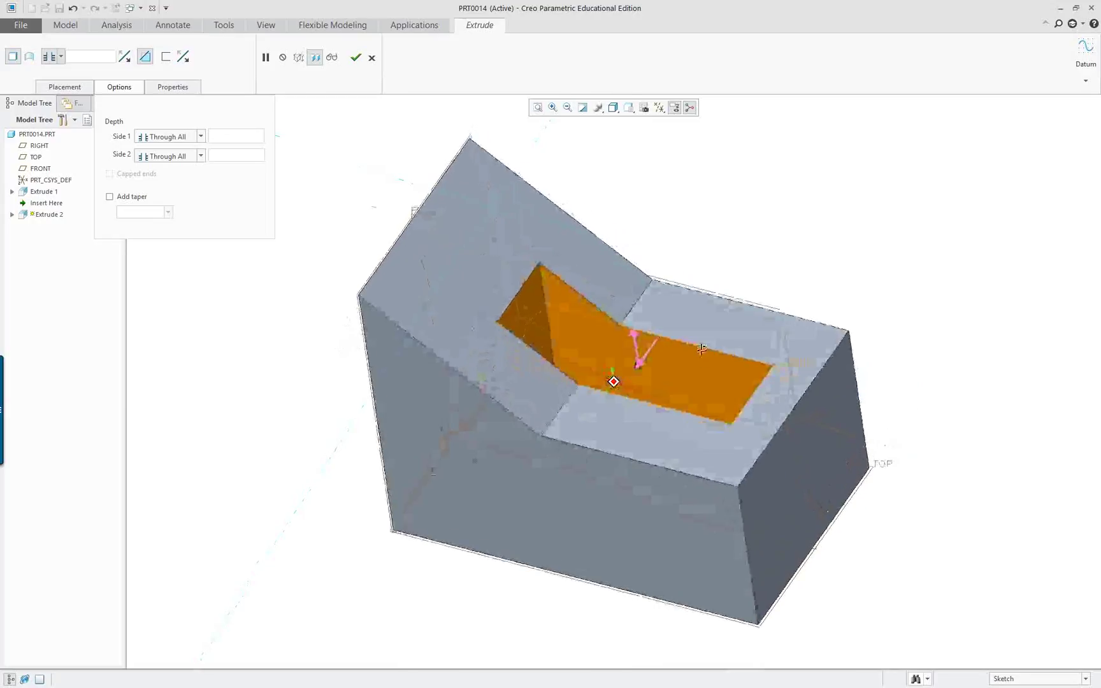
pyautogui.middleClick(768, 246)
pyautogui.moveTo(764, 246)
pyautogui.mouseDown(button='middle')
pyautogui.moveTo(764, 287)
pyautogui.moveTo(783, 306)
pyautogui.moveTo(765, 286)
pyautogui.moveTo(777, 260)
pyautogui.mouseUp(button='middle')
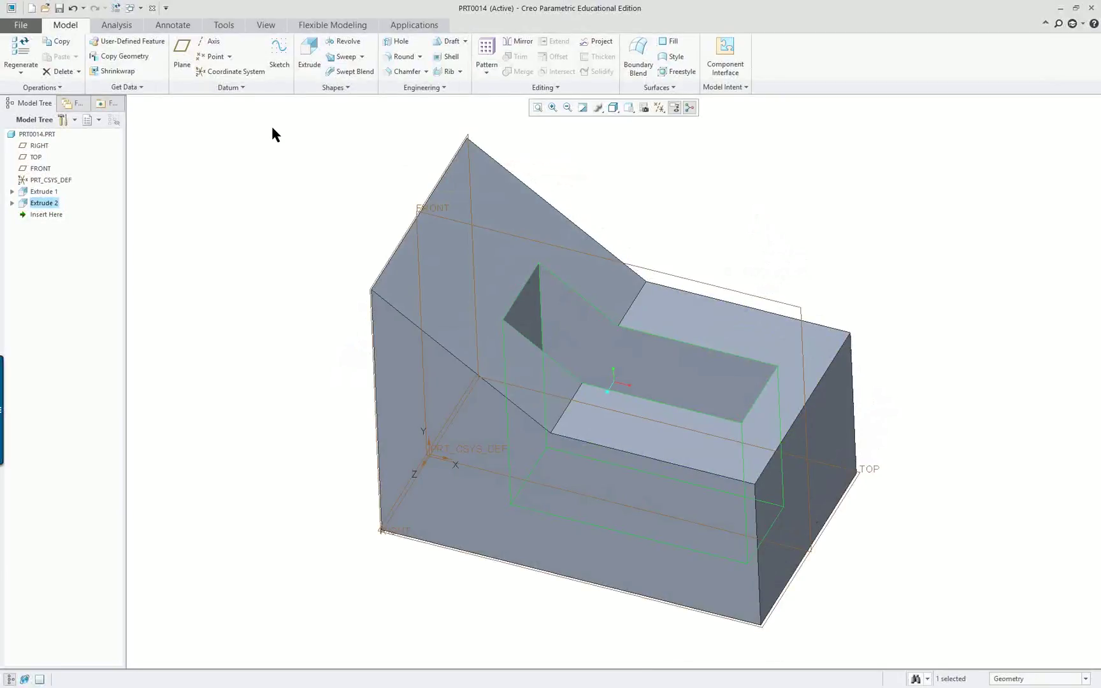
# - Close the finished block's window and create a new solid part with the default template
pyautogui.click(153, 9)
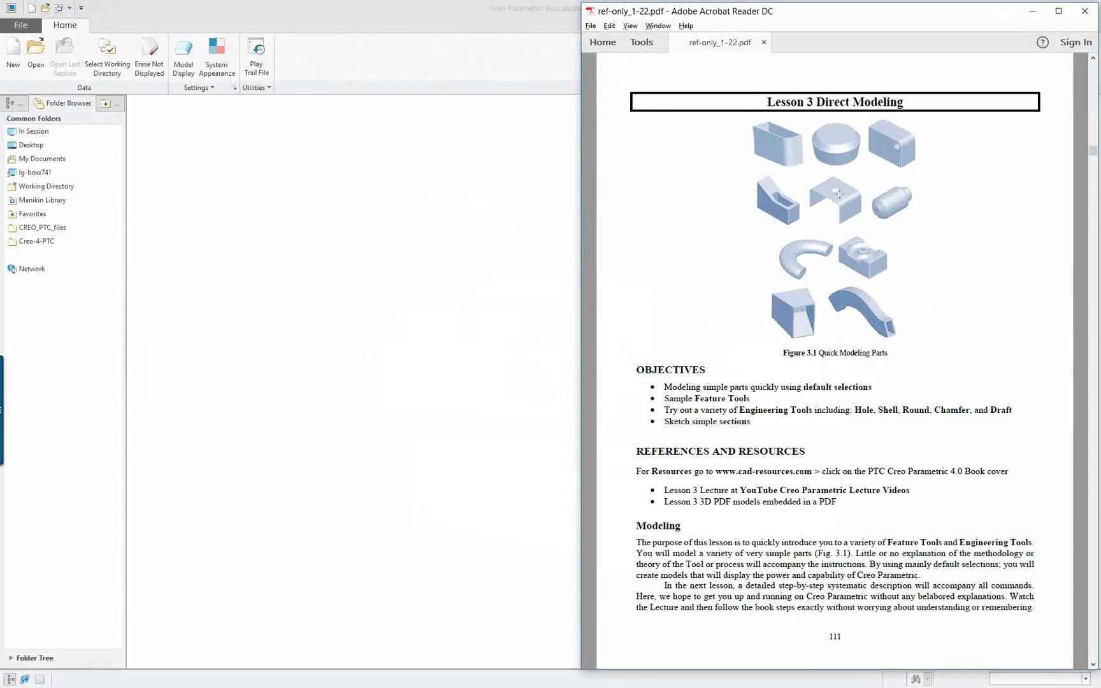
pyautogui.click(468, 211)
pyautogui.click(14, 52)
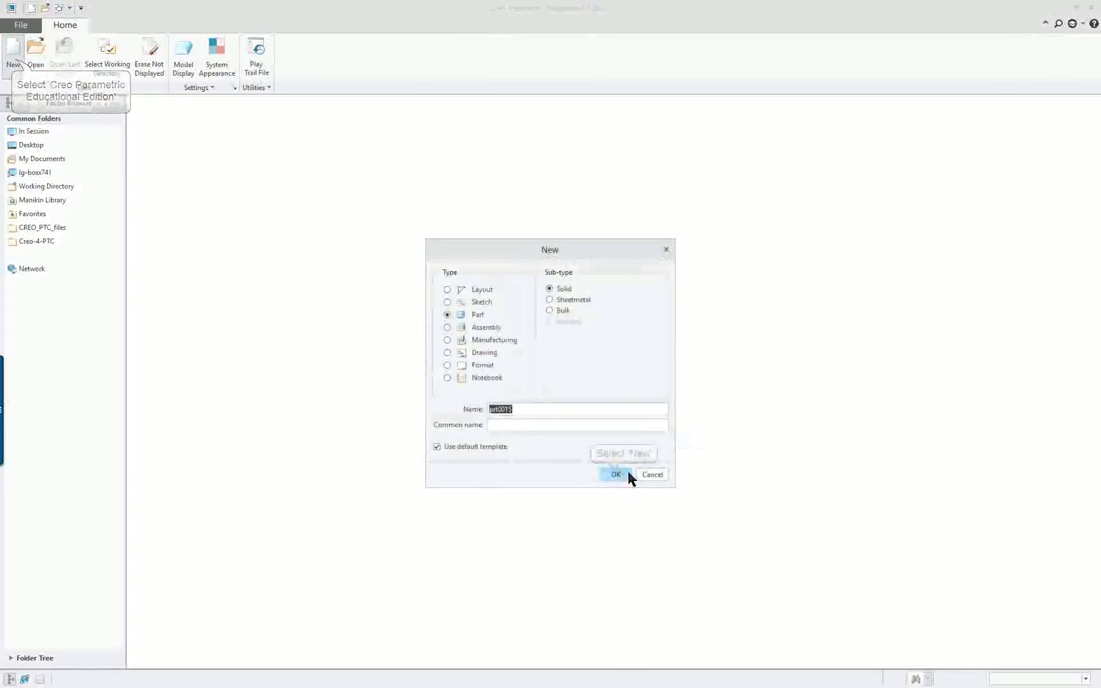
pyautogui.click(624, 474)
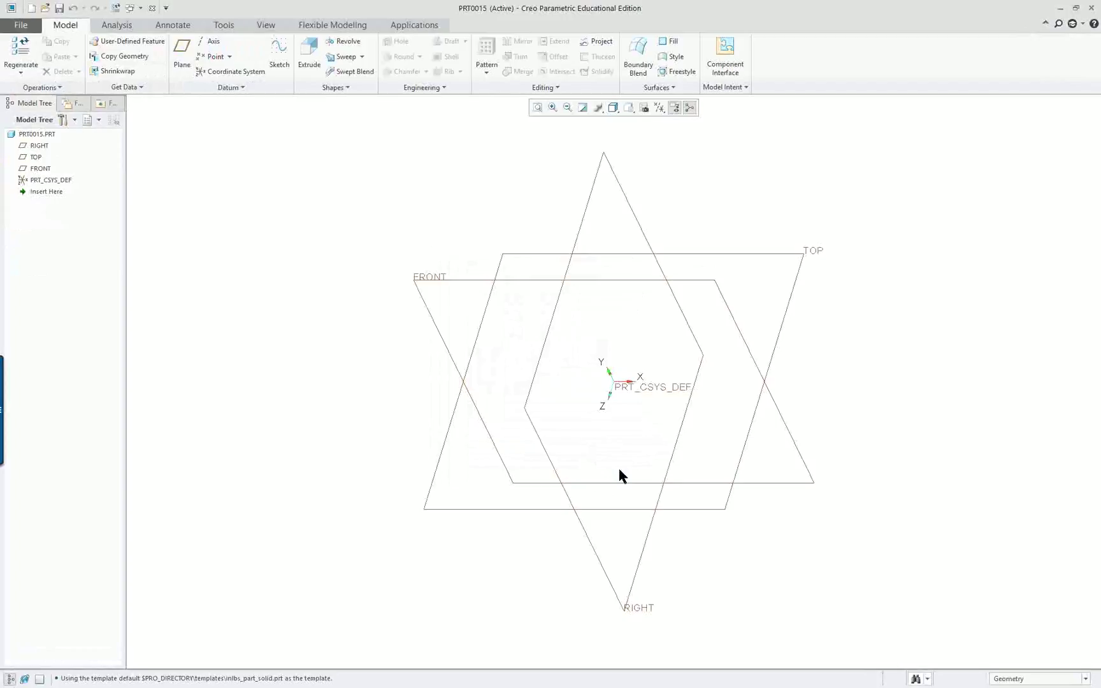
pyautogui.click(455, 279)
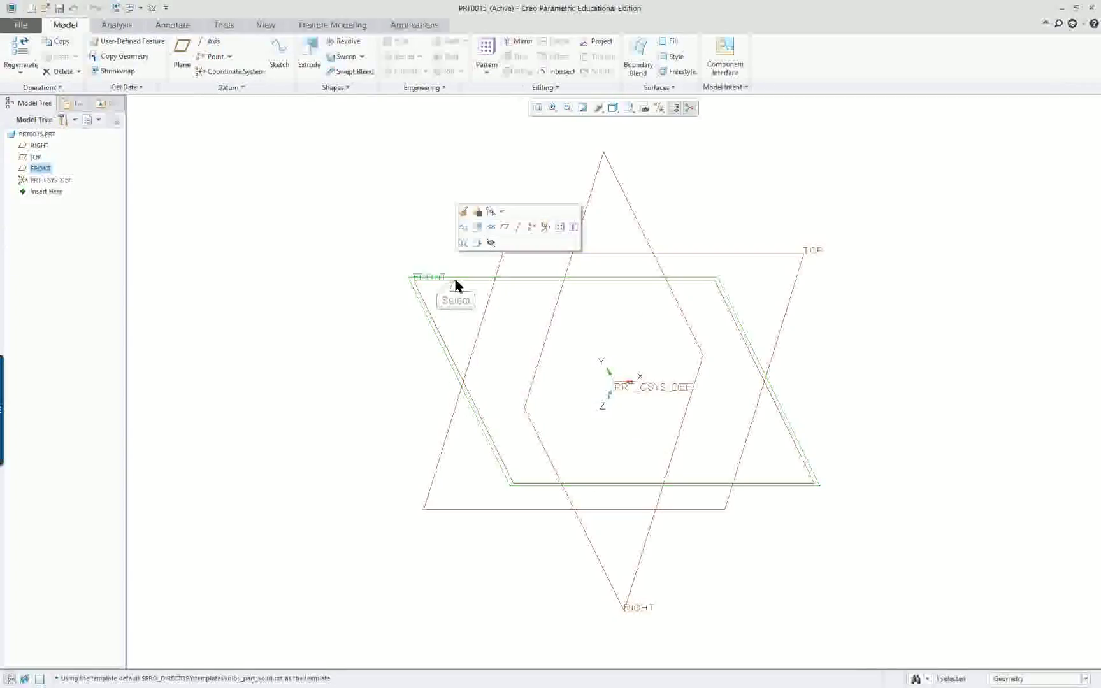
pyautogui.click(476, 228)
pyautogui.rightClick(439, 220)
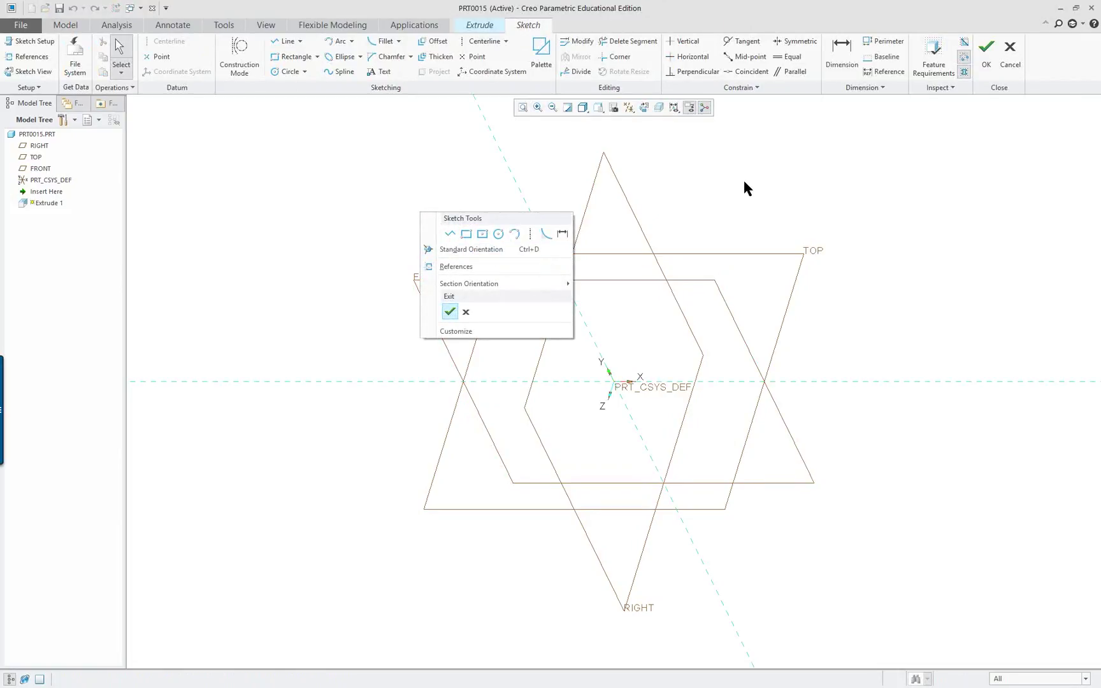
pyautogui.doubleClick(479, 24)
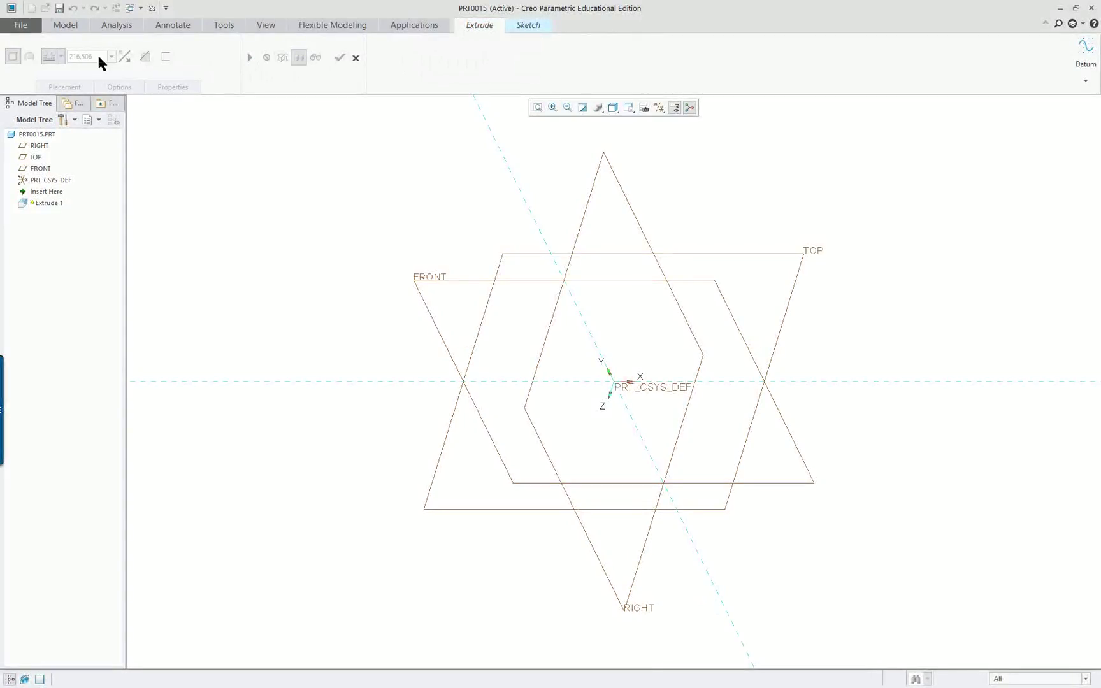
pyautogui.click(356, 58)
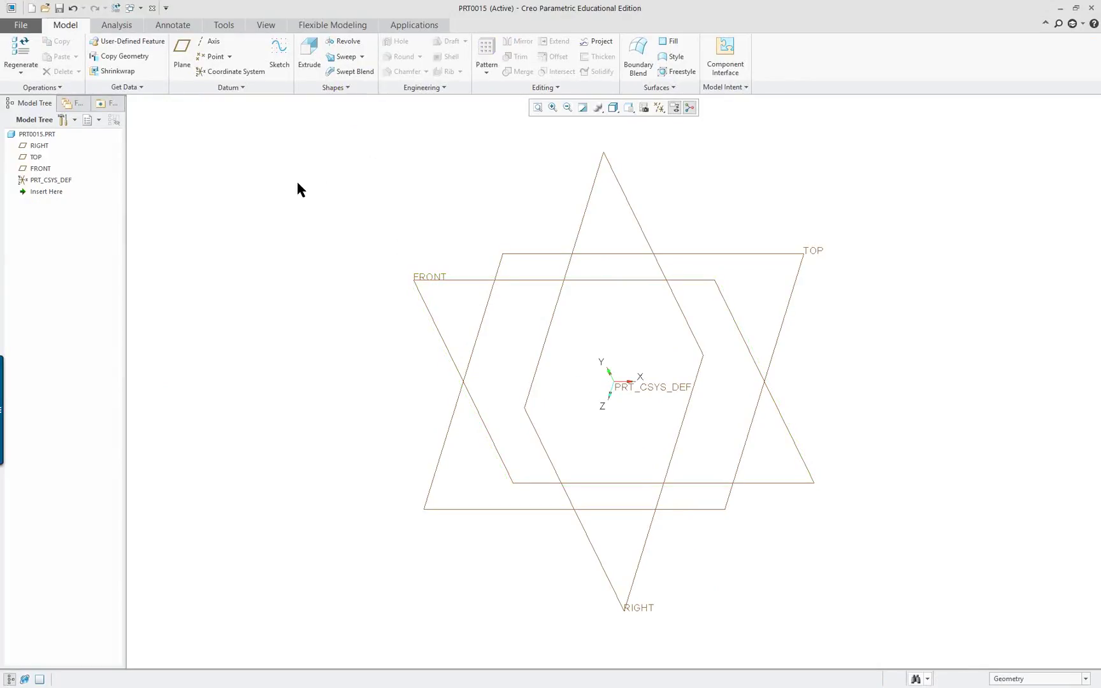
# - Start a thickened extrusion with its sketch on the FRONT plane, and orient the view parallel to the sketch plane
pyautogui.click(310, 49)
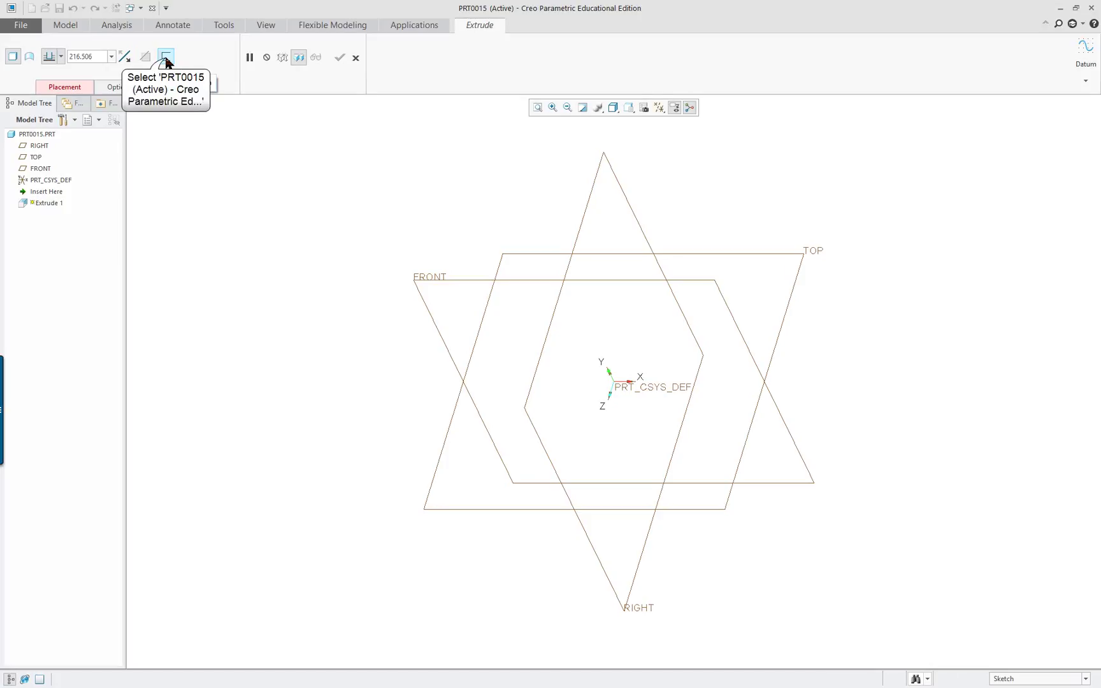
pyautogui.click(166, 58)
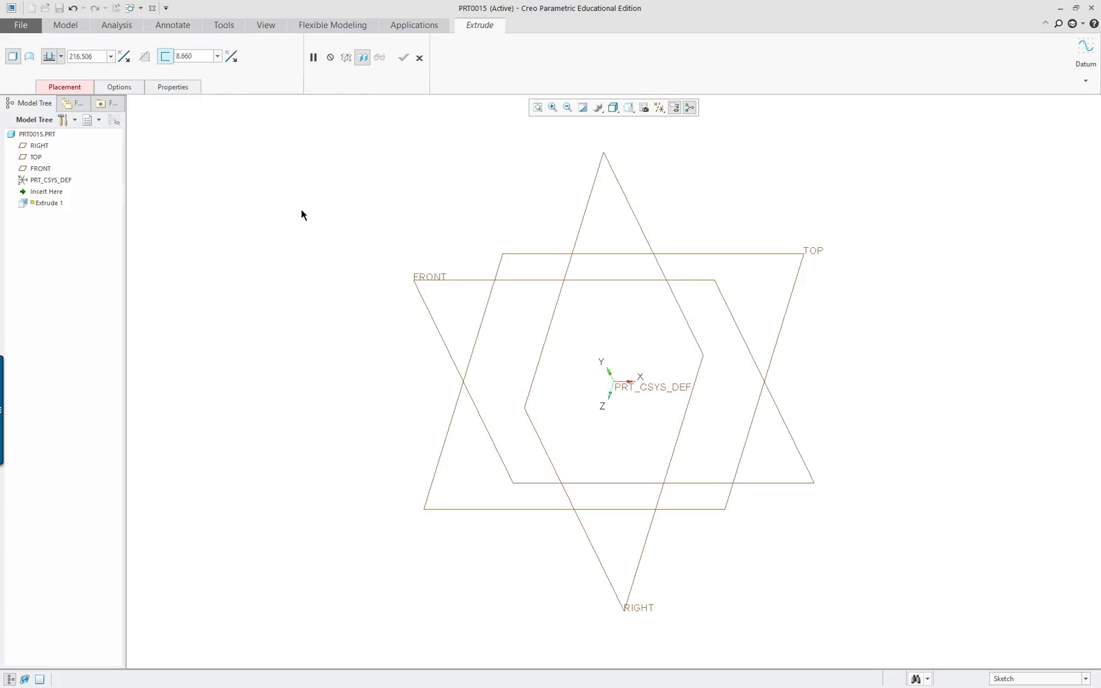
pyautogui.click(444, 282)
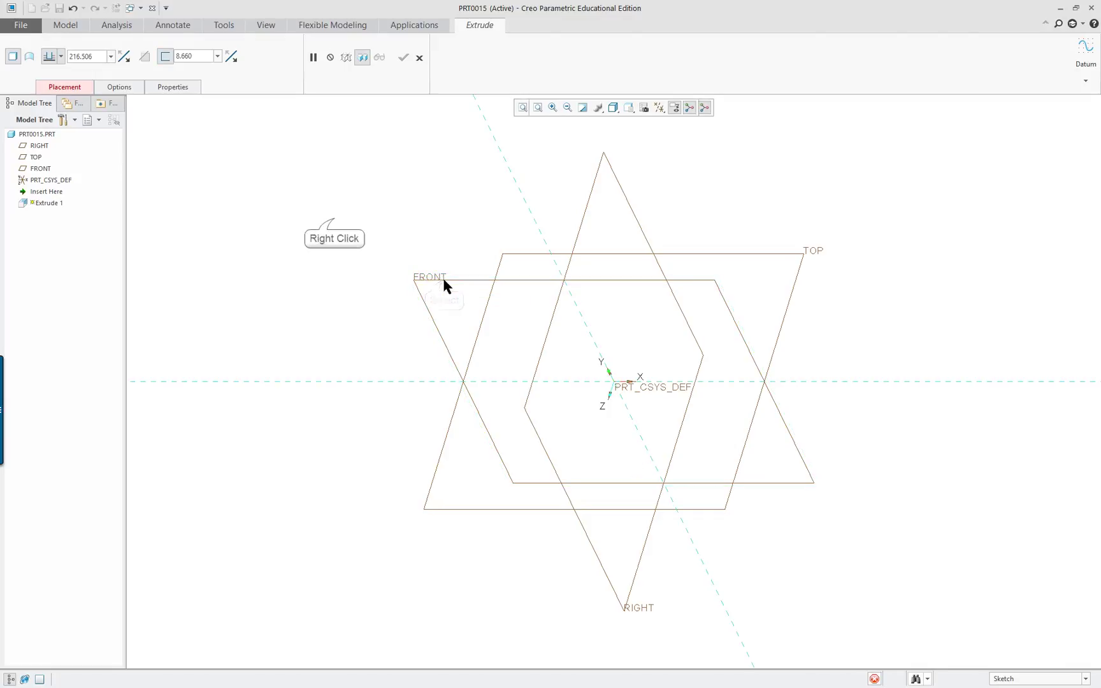
pyautogui.rightClick(335, 219)
pyautogui.click(717, 171)
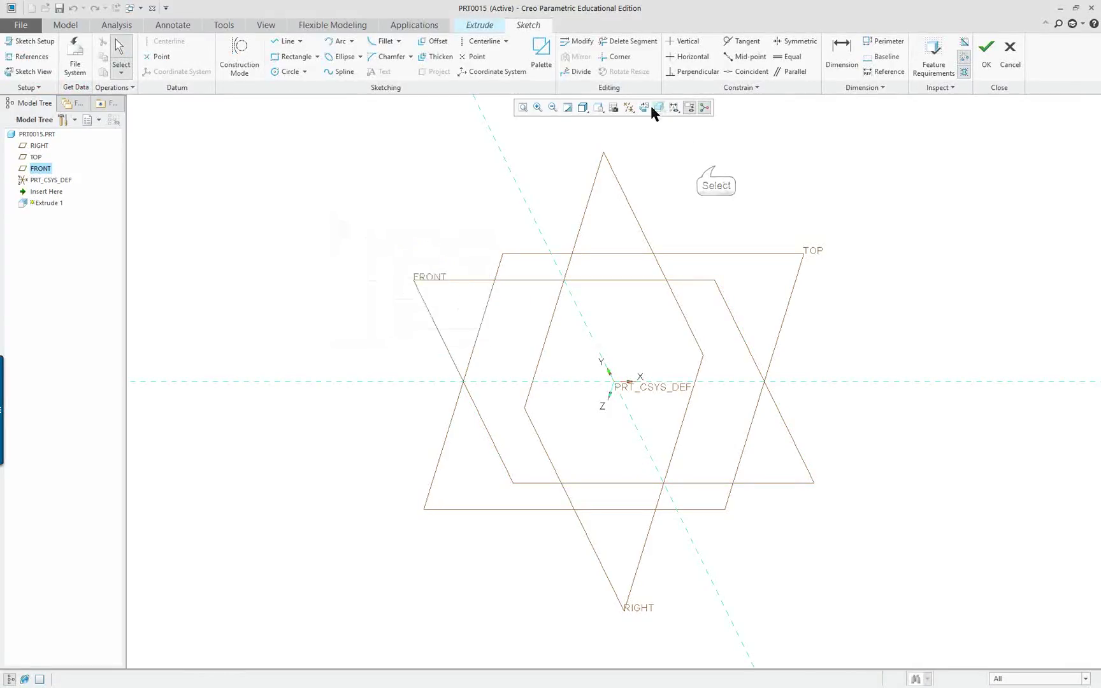
pyautogui.click(644, 108)
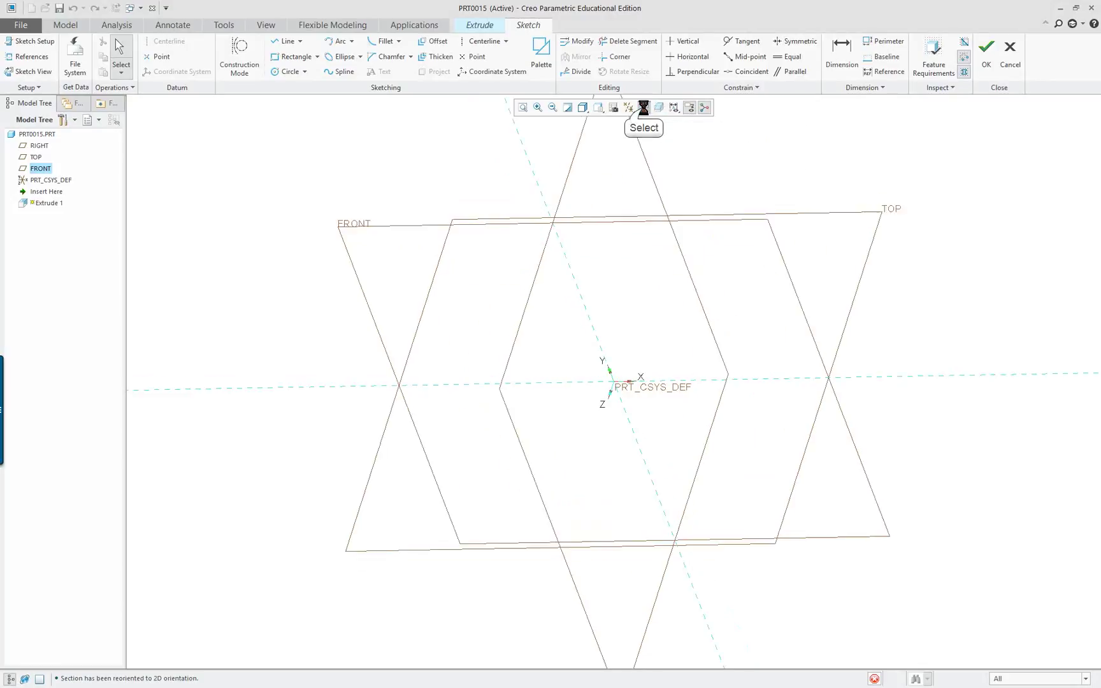
# - Sketch a vertical centerline along the RIGHT plane reference
pyautogui.rightClick(910, 212)
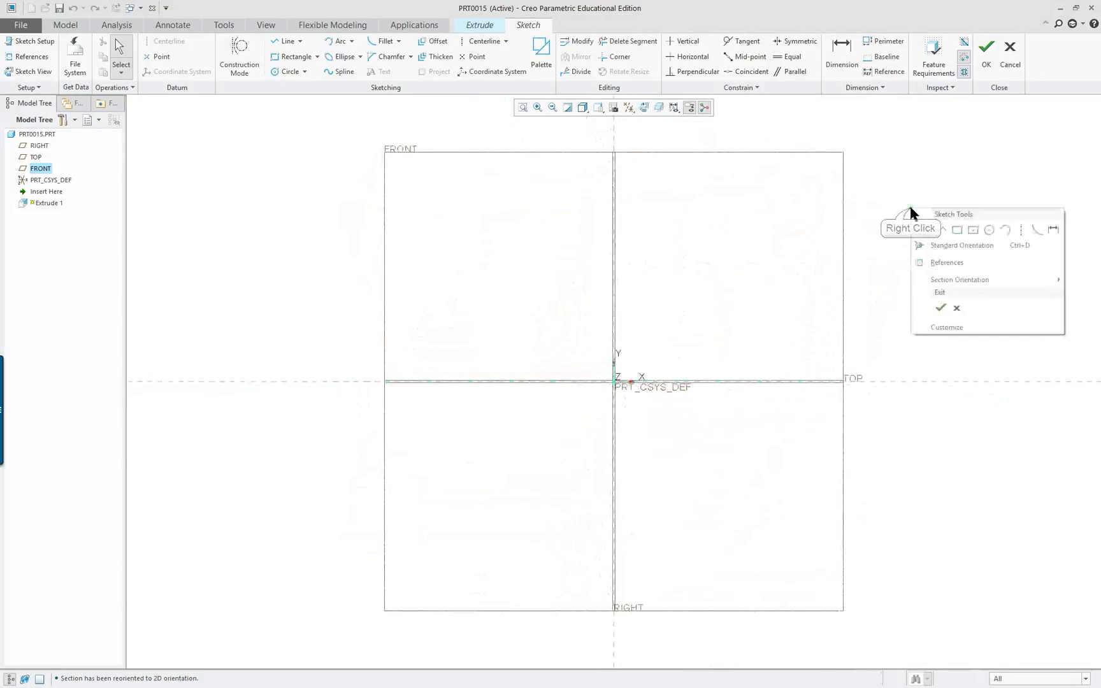
pyautogui.click(1020, 229)
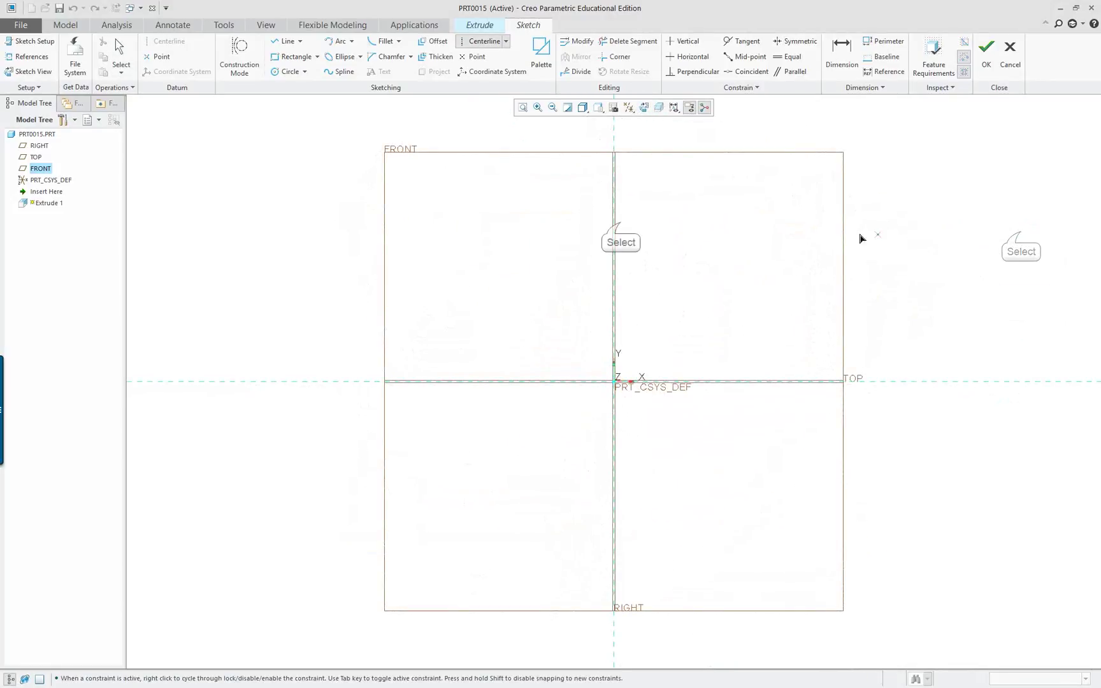
pyautogui.click(614, 219)
pyautogui.middleClick(665, 286)
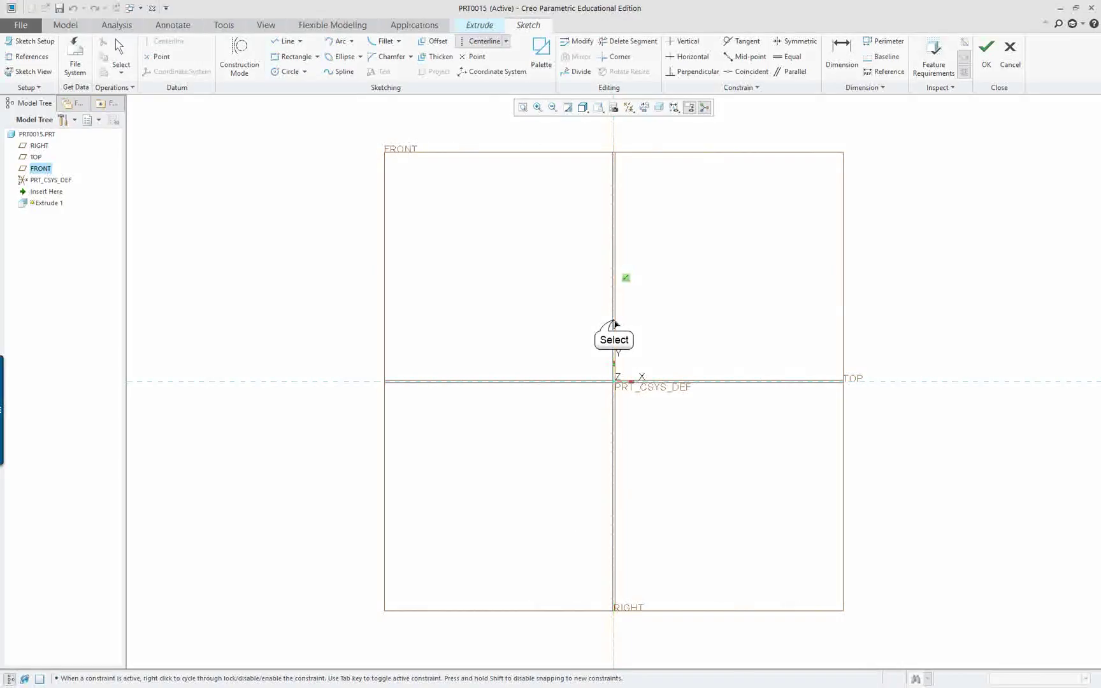
# - Sketch a vertical line about 158 high up from the TOP reference, continued by a horizontal line about 169 long to the centerline
pyautogui.rightClick(705, 246)
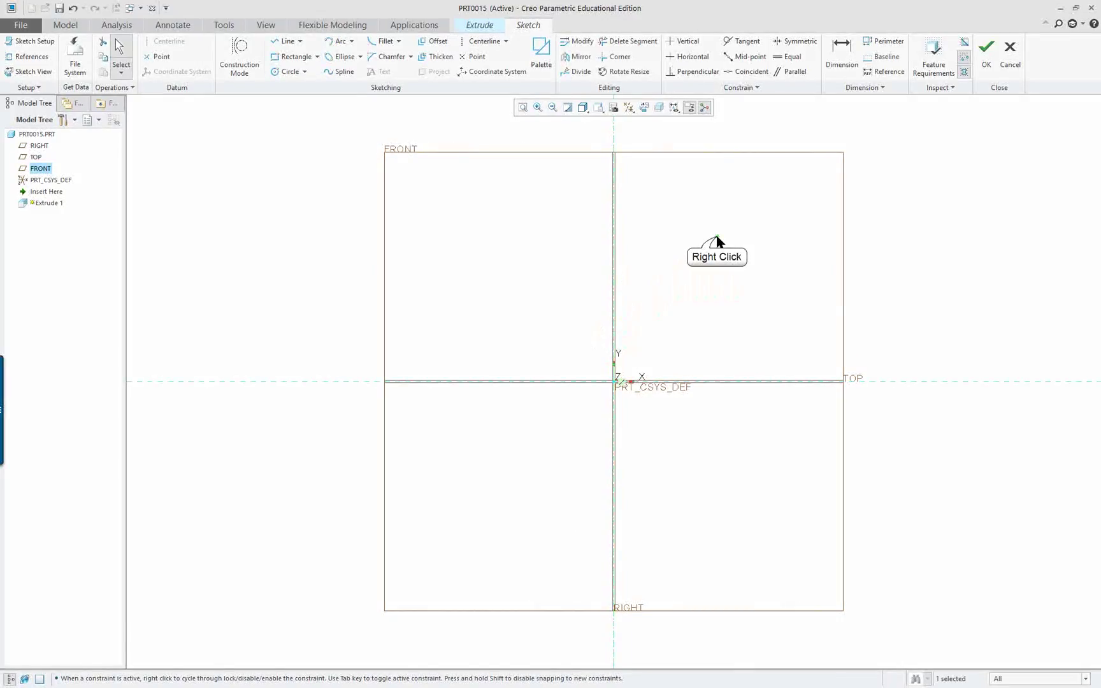
pyautogui.click(745, 258)
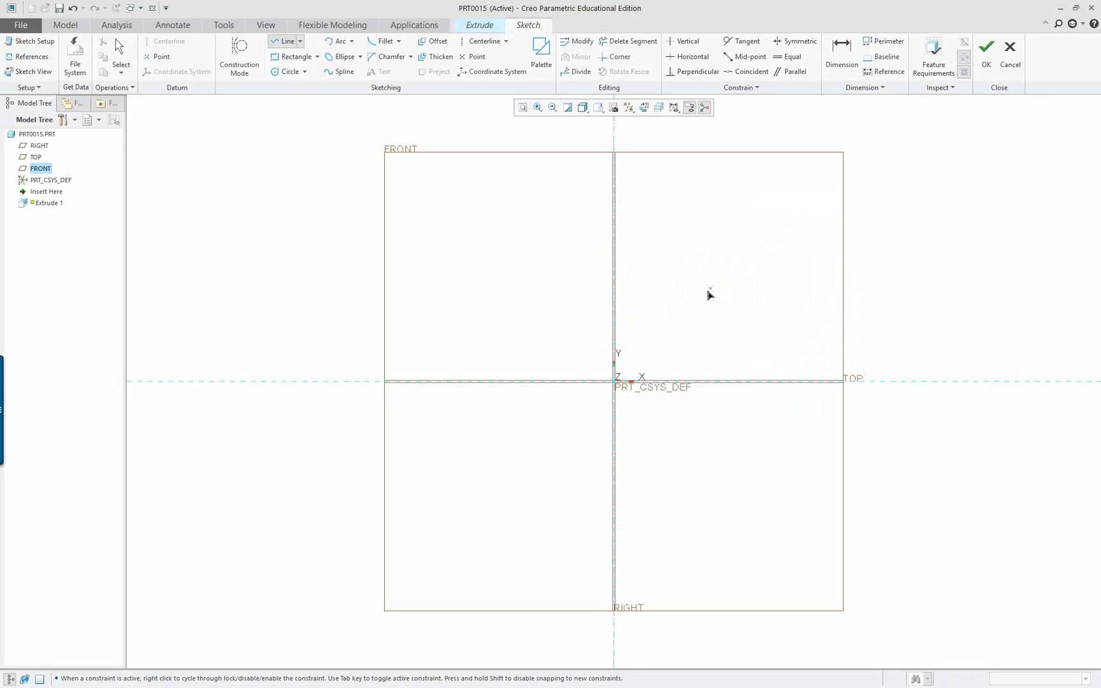
pyautogui.click(461, 382)
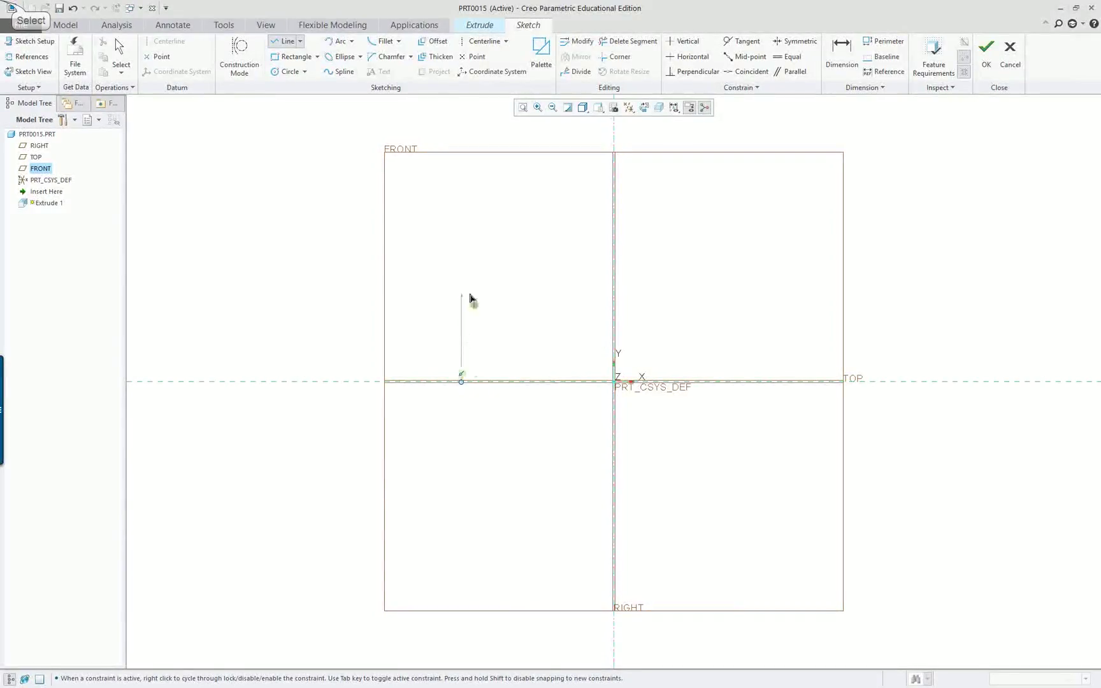
pyautogui.click(461, 239)
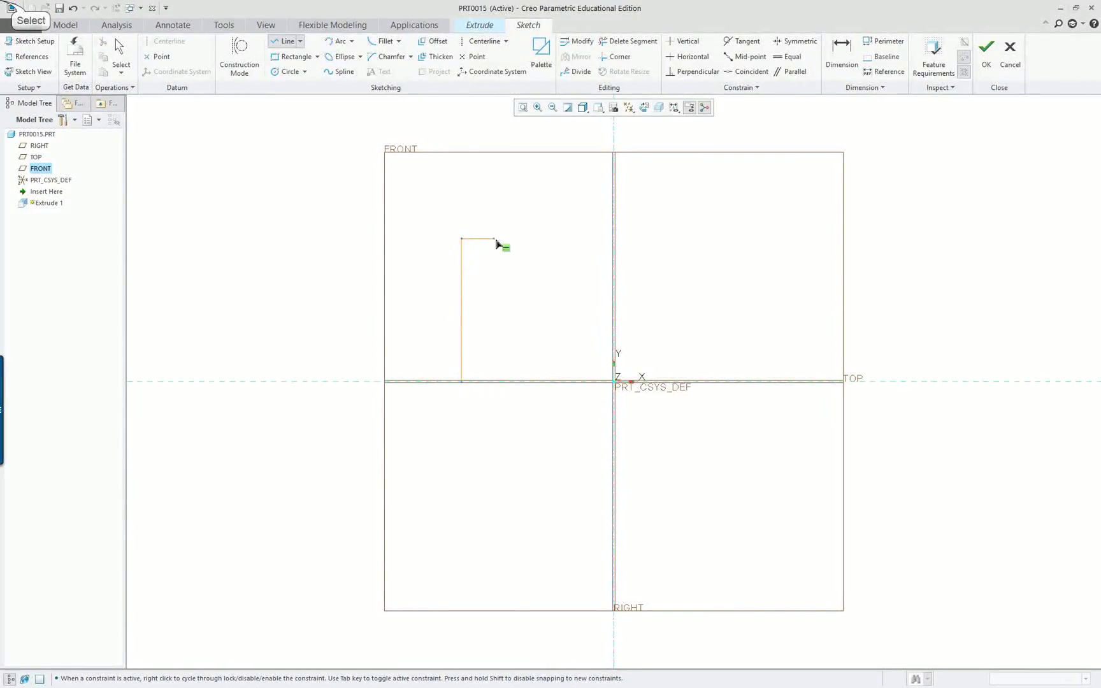
pyautogui.click(612, 239)
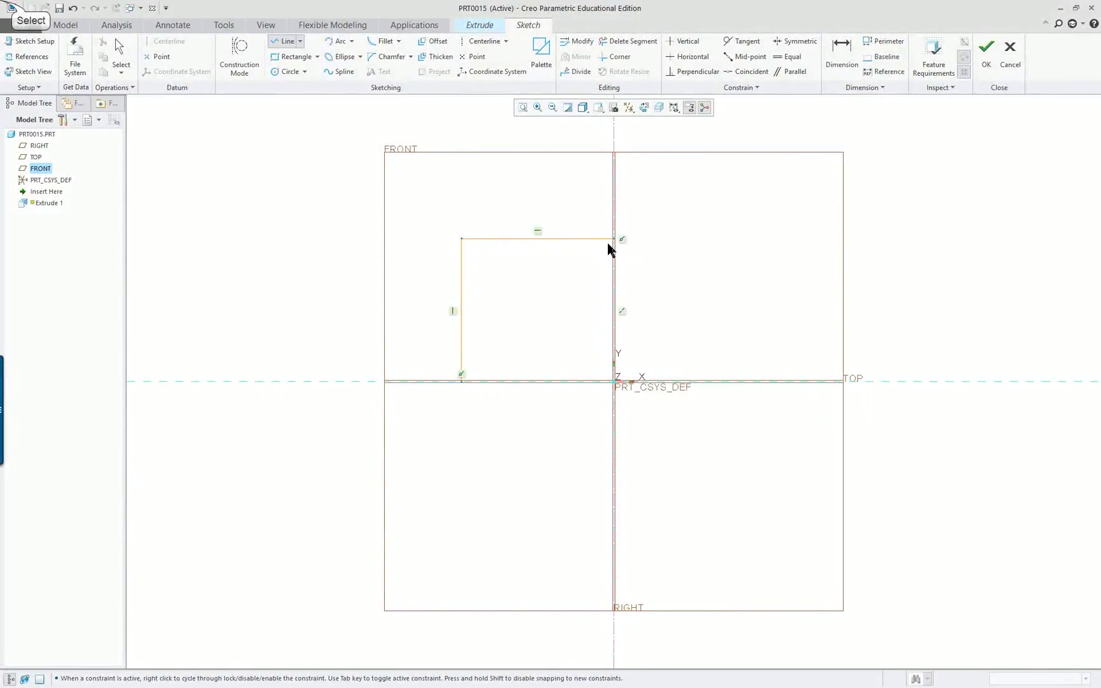
pyautogui.middleClick(579, 294)
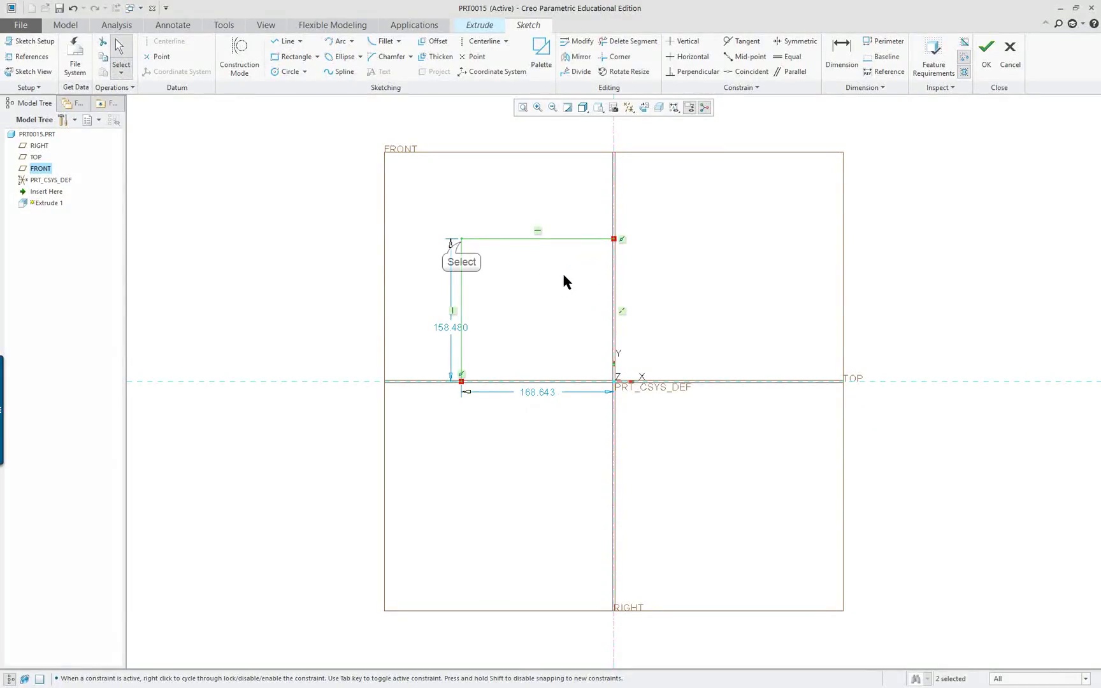
# - Fillet the corner between the vertical and horizontal lines with a radius of about 37
pyautogui.click(463, 247)
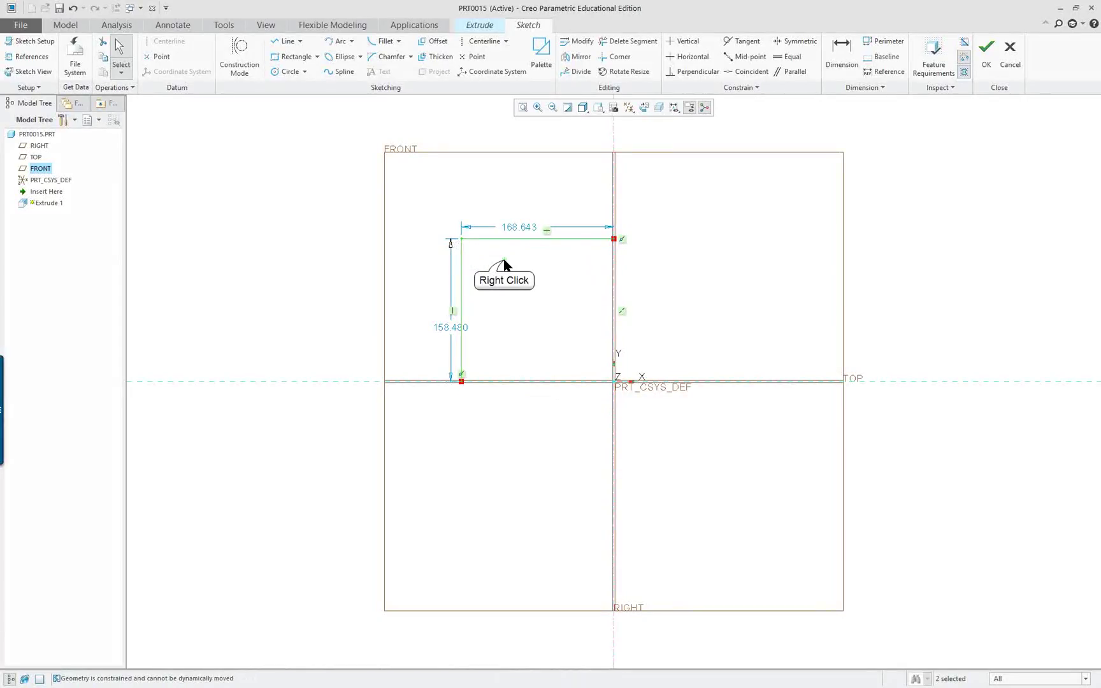
pyautogui.rightClick(503, 258)
pyautogui.click(360, 262)
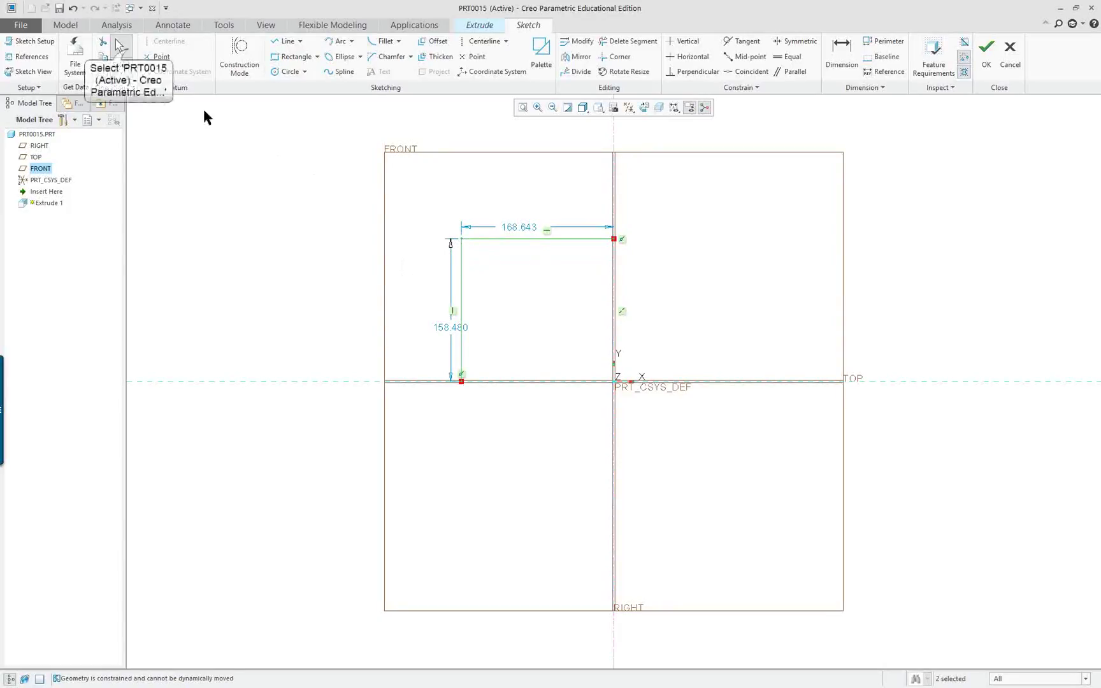
pyautogui.rightClick(331, 203)
pyautogui.rightClick(332, 201)
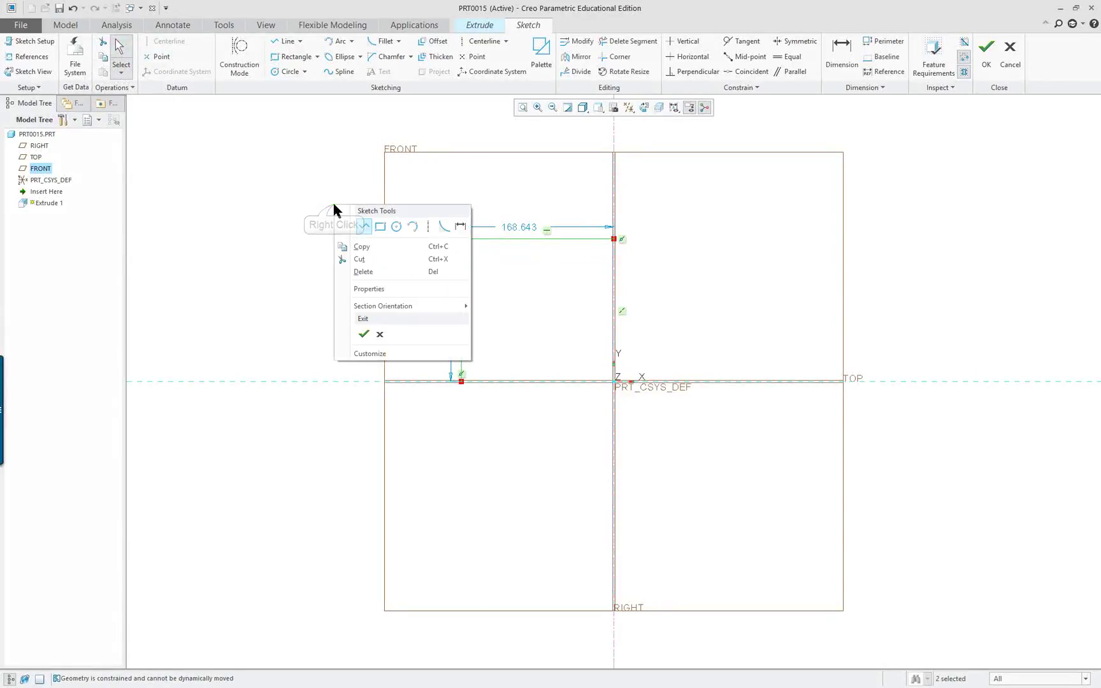
pyautogui.click(362, 227)
pyautogui.rightClick(295, 191)
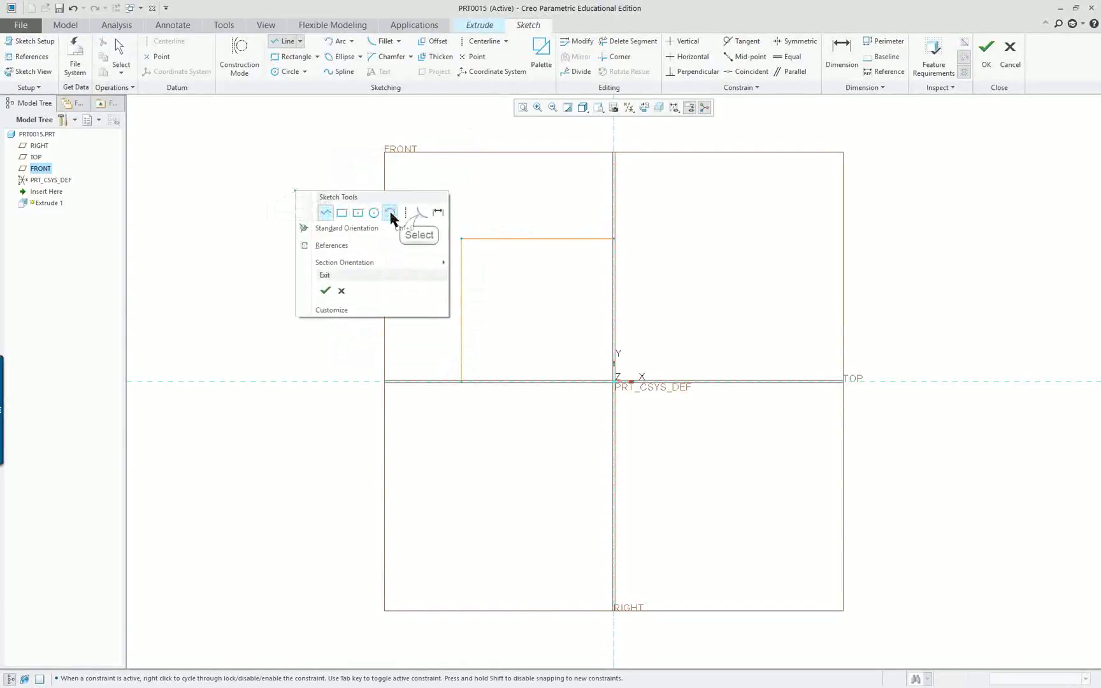
pyautogui.click(419, 214)
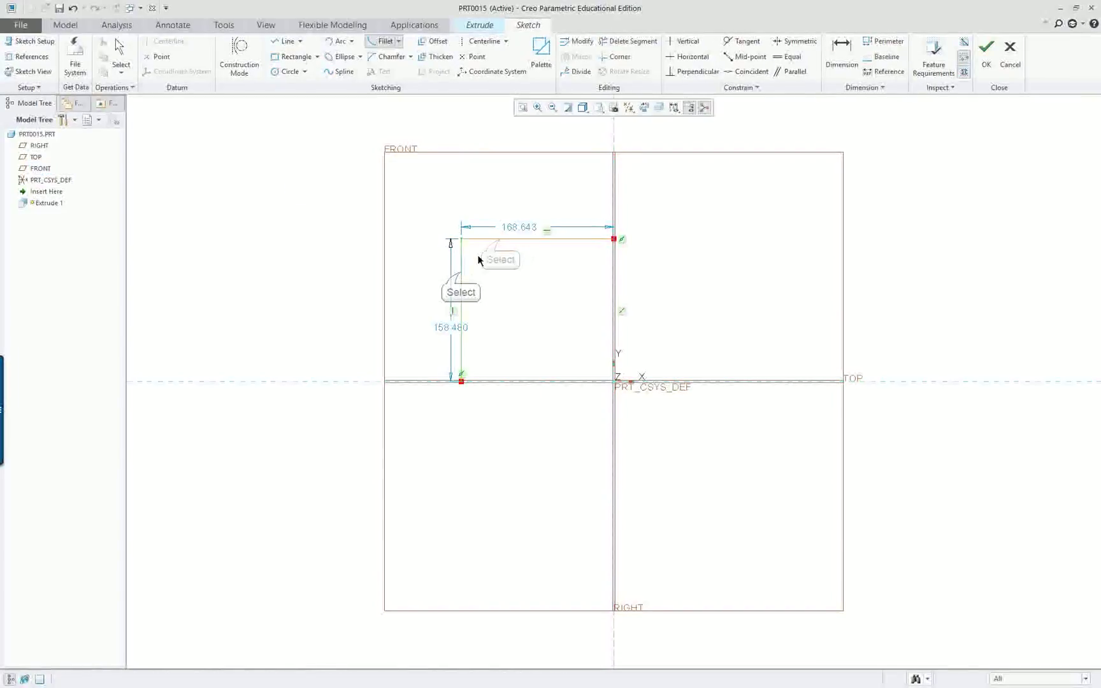
pyautogui.click(500, 240)
pyautogui.click(460, 281)
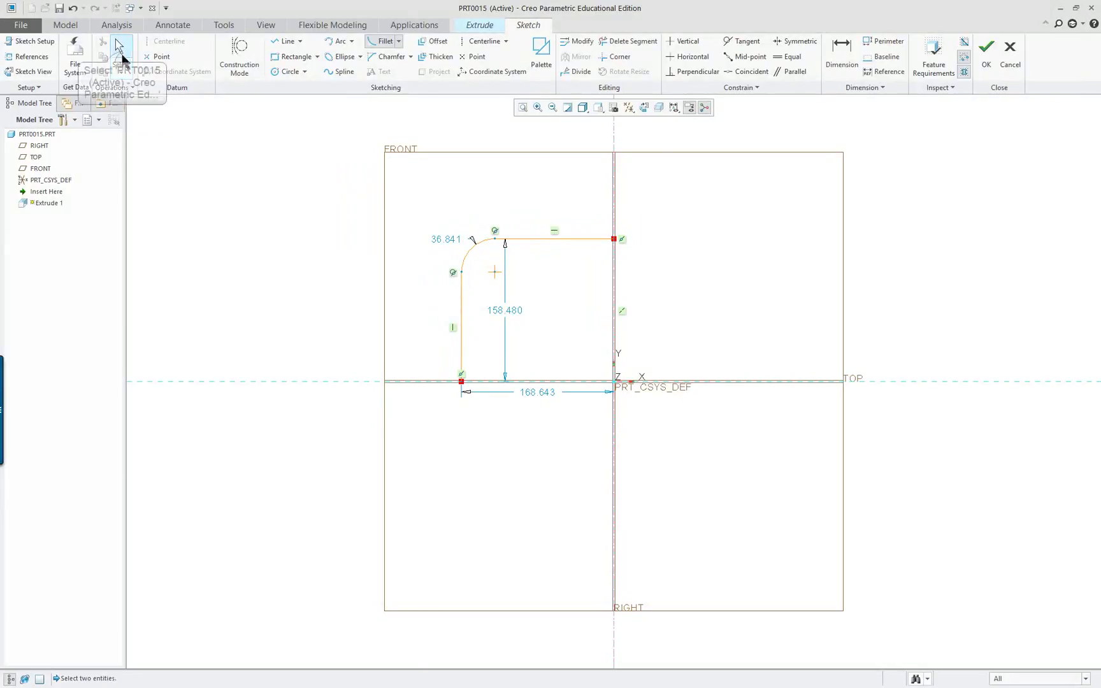
# - Stretch the profile outward by the fillet's lower endpoint, to about 289 from the centerline with a fillet radius of about 46
pyautogui.click(121, 52)
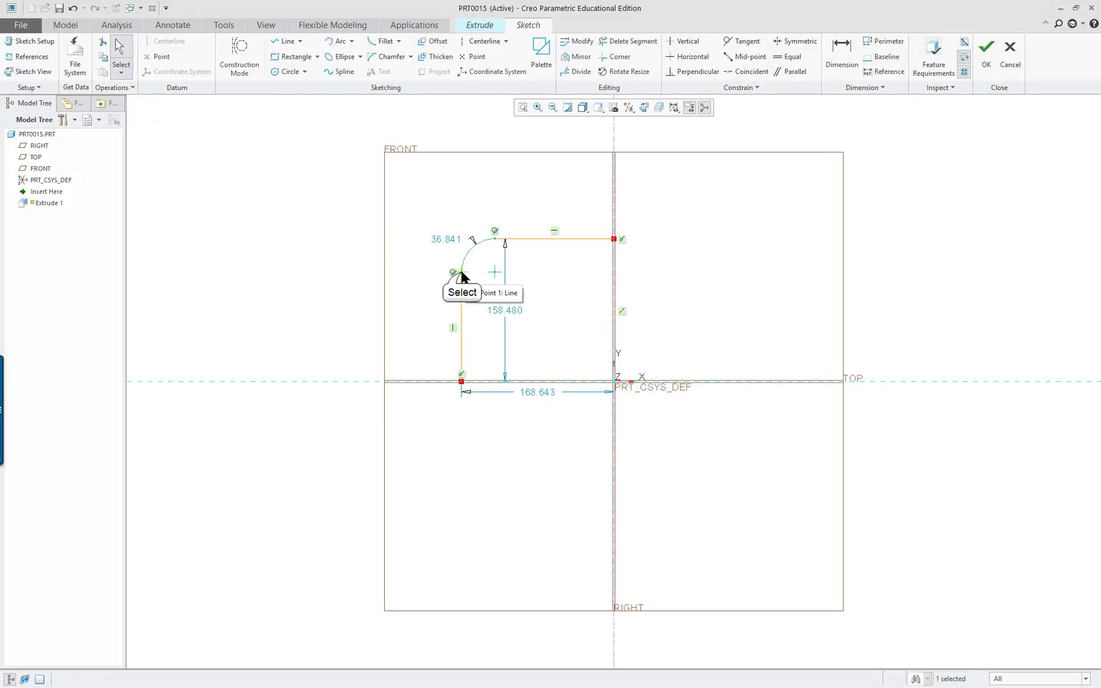
pyautogui.moveTo(463, 279)
pyautogui.mouseDown()
pyautogui.moveTo(465, 298)
pyautogui.moveTo(418, 294)
pyautogui.moveTo(435, 261)
pyautogui.moveTo(474, 314)
pyautogui.moveTo(522, 324)
pyautogui.moveTo(391, 300)
pyautogui.moveTo(359, 276)
pyautogui.moveTo(353, 285)
pyautogui.mouseUp()
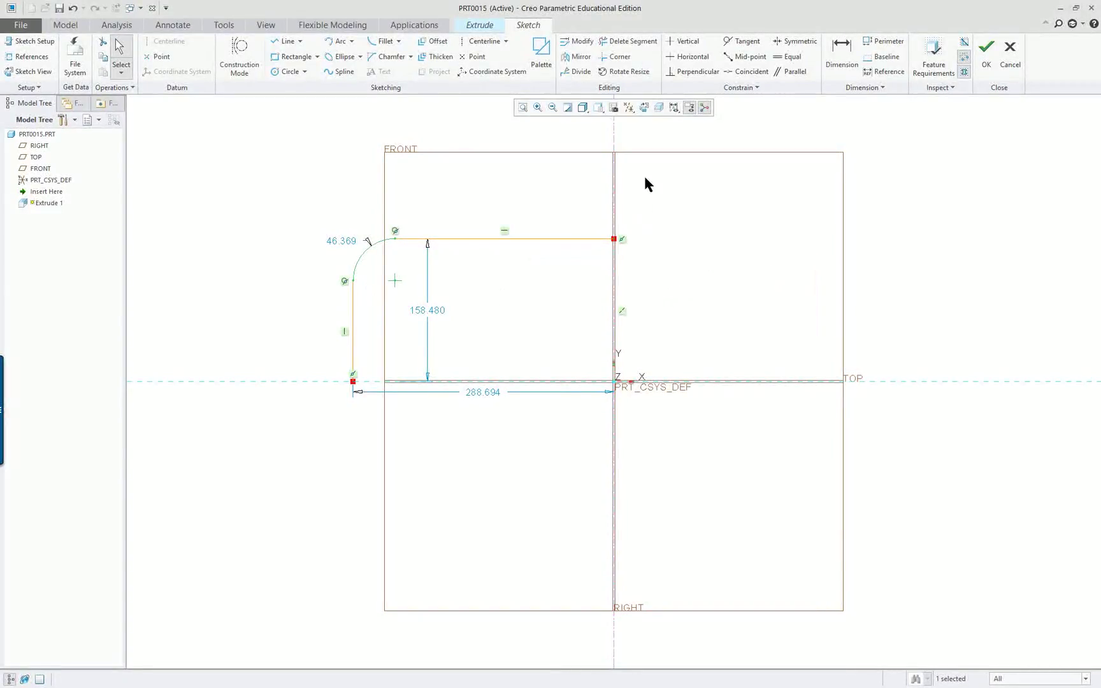
pyautogui.rightClick(889, 218)
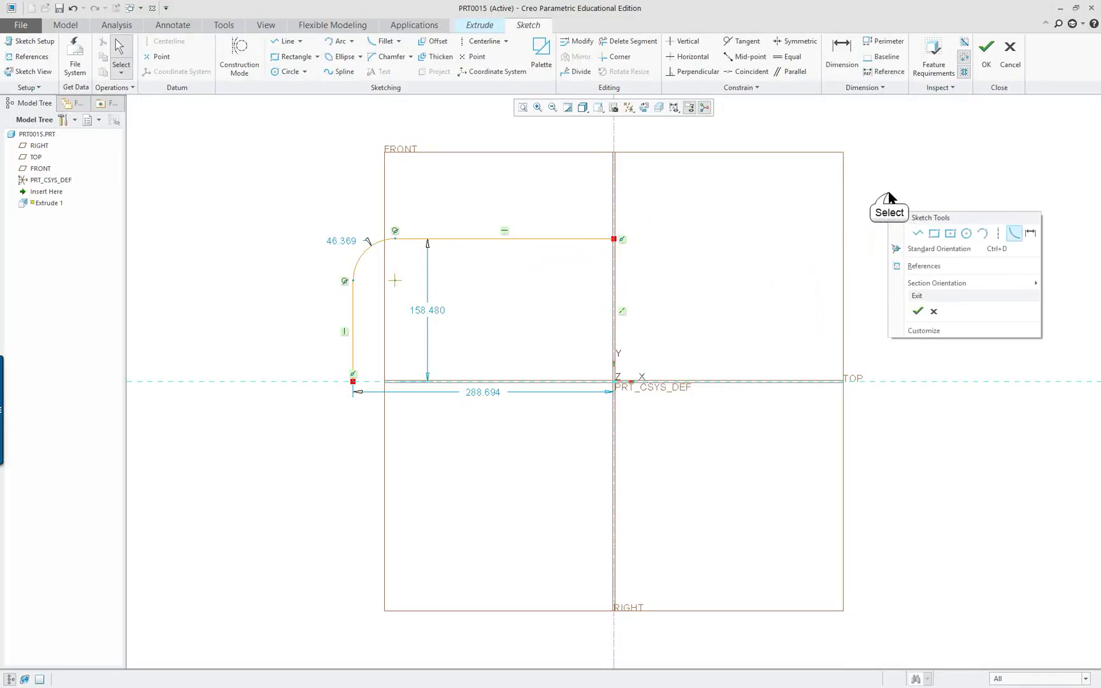
pyautogui.click(889, 192)
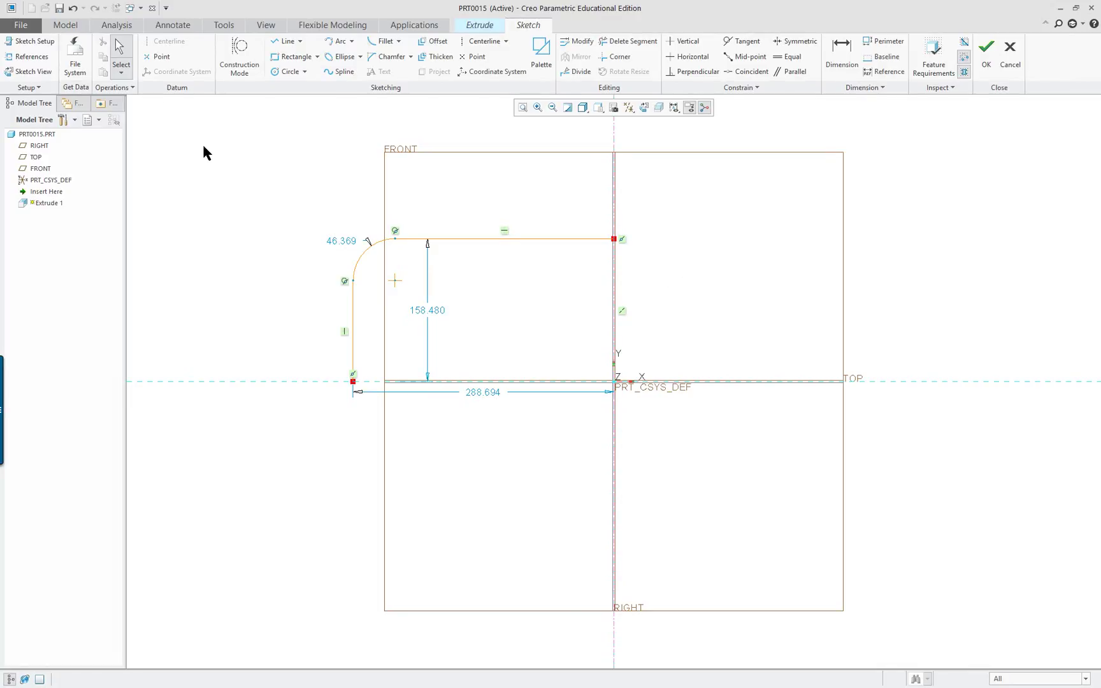
# - Try enclosing selection windows, drawn from upper left to lower right, around all and part of the half profile, clearing each selection
pyautogui.click(125, 46)
pyautogui.moveTo(277, 165)
pyautogui.mouseDown()
pyautogui.moveTo(504, 393)
pyautogui.moveTo(705, 475)
pyautogui.mouseUp()
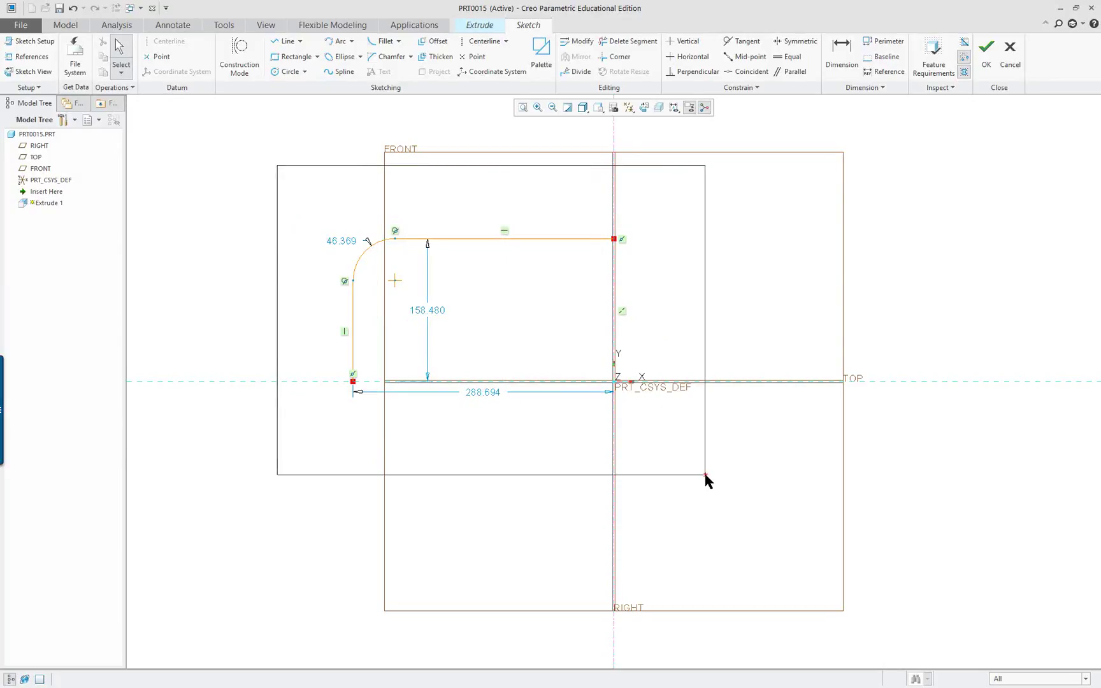
pyautogui.moveTo(705, 475); pyautogui.dragTo(705, 475)
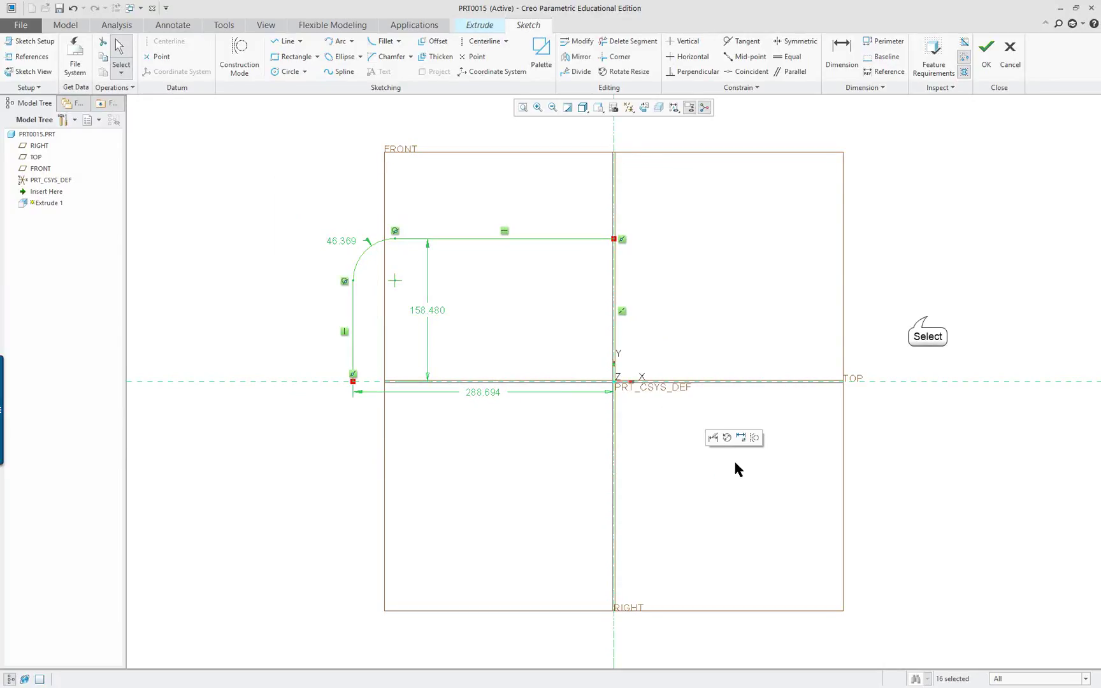
pyautogui.click(928, 322)
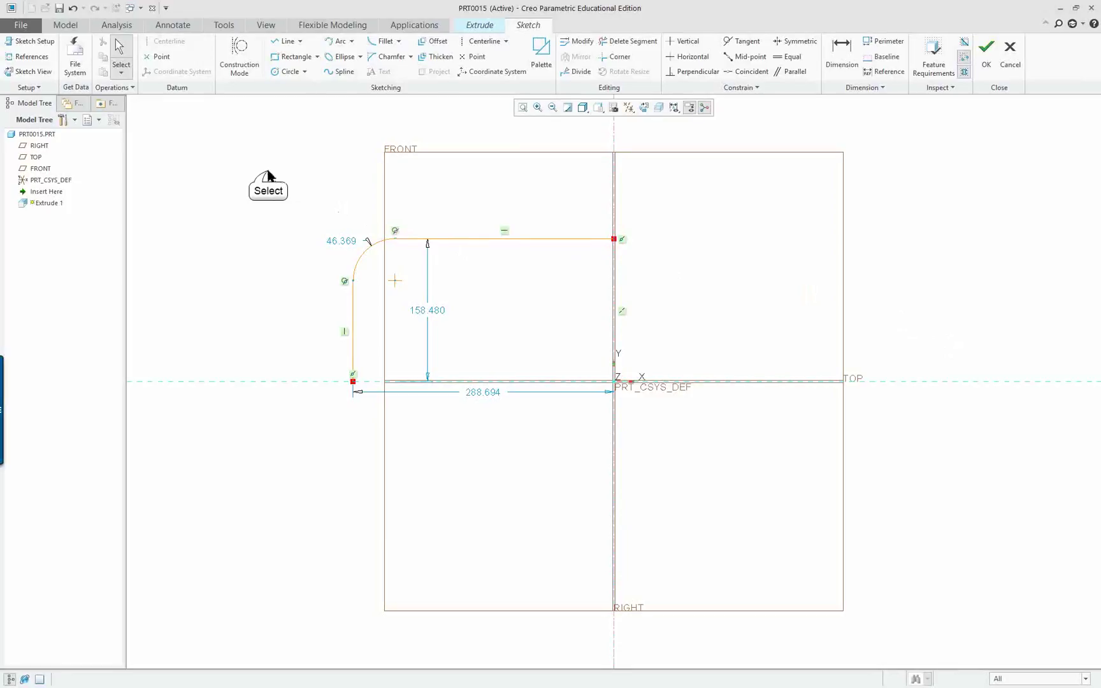
pyautogui.moveTo(268, 170)
pyautogui.mouseDown()
pyautogui.moveTo(319, 254)
pyautogui.moveTo(509, 433)
pyautogui.mouseUp()
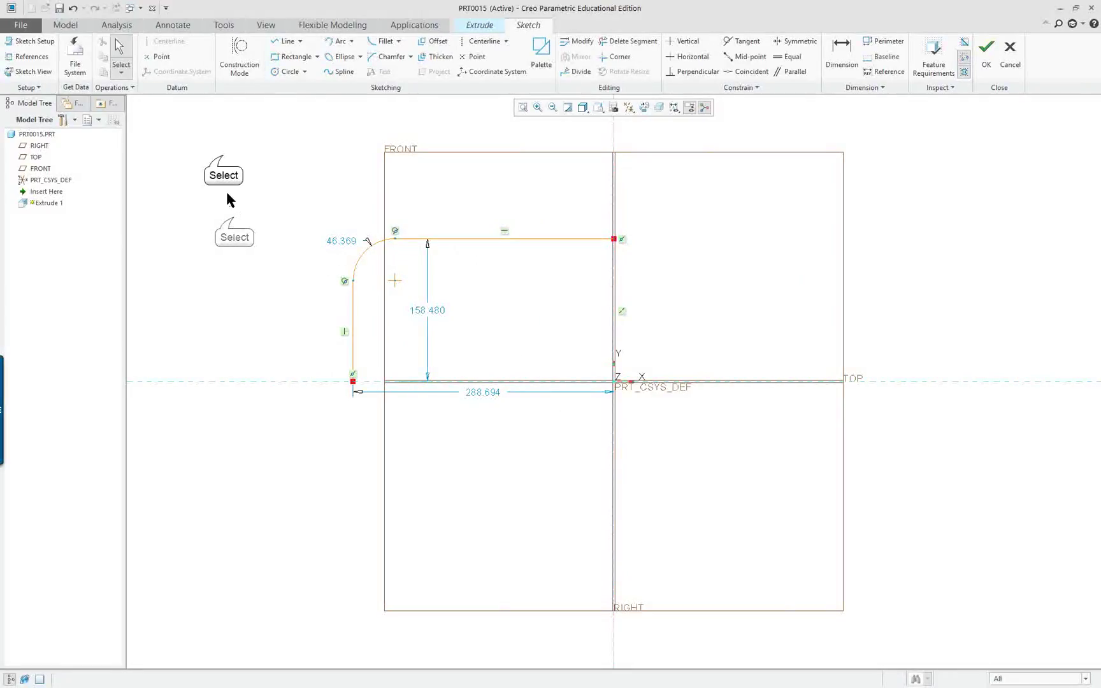
pyautogui.moveTo(222, 155); pyautogui.dragTo(519, 460)
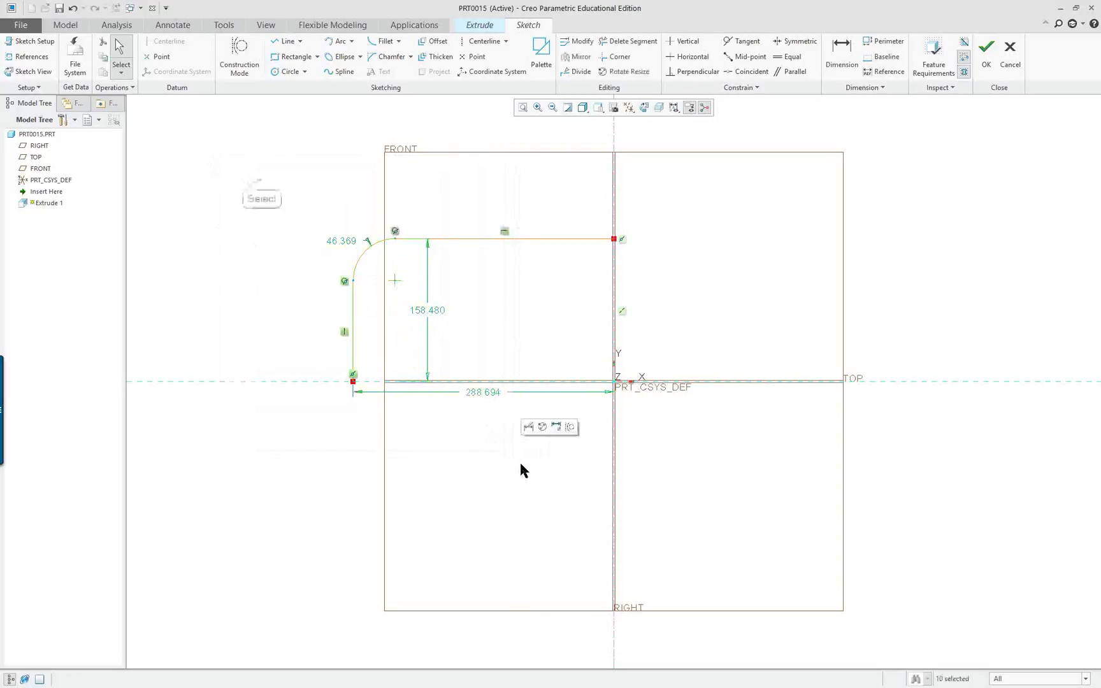
pyautogui.click(258, 184)
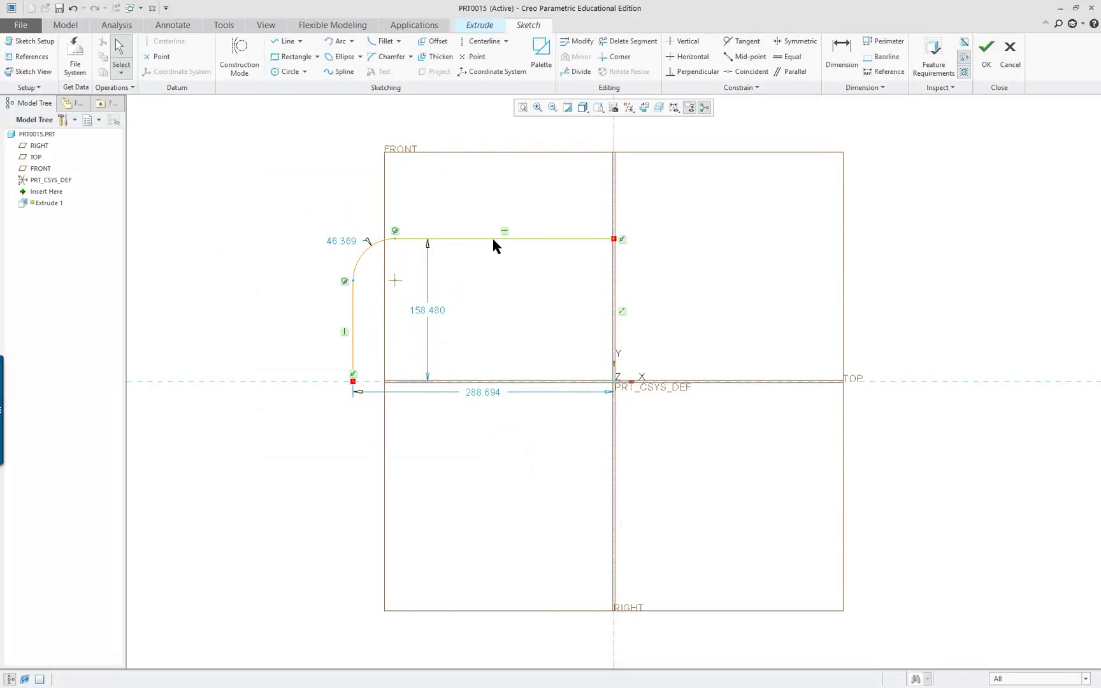
pyautogui.moveTo(282, 172)
pyautogui.mouseDown()
pyautogui.moveTo(639, 442)
pyautogui.moveTo(678, 454)
pyautogui.mouseUp()
pyautogui.click(243, 260)
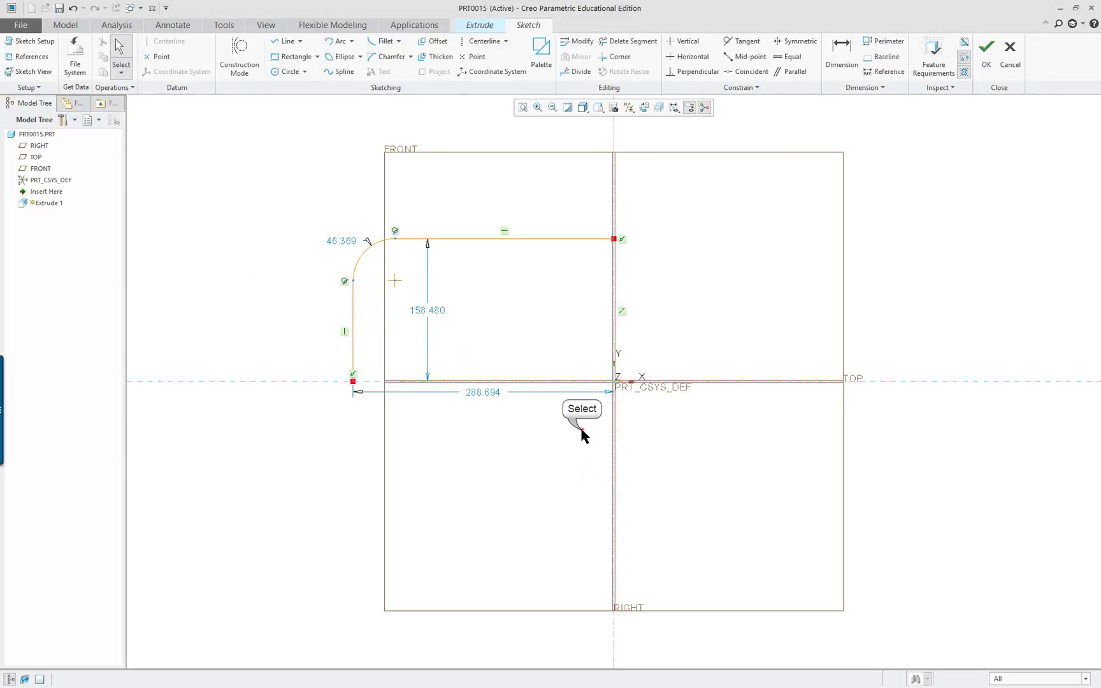
# - Compare crossing selection windows, drawn from lower right to upper left, with an enclosing window over part of the half profile
pyautogui.moveTo(580, 426); pyautogui.dragTo(529, 314)
pyautogui.moveTo(493, 275); pyautogui.dragTo(304, 218)
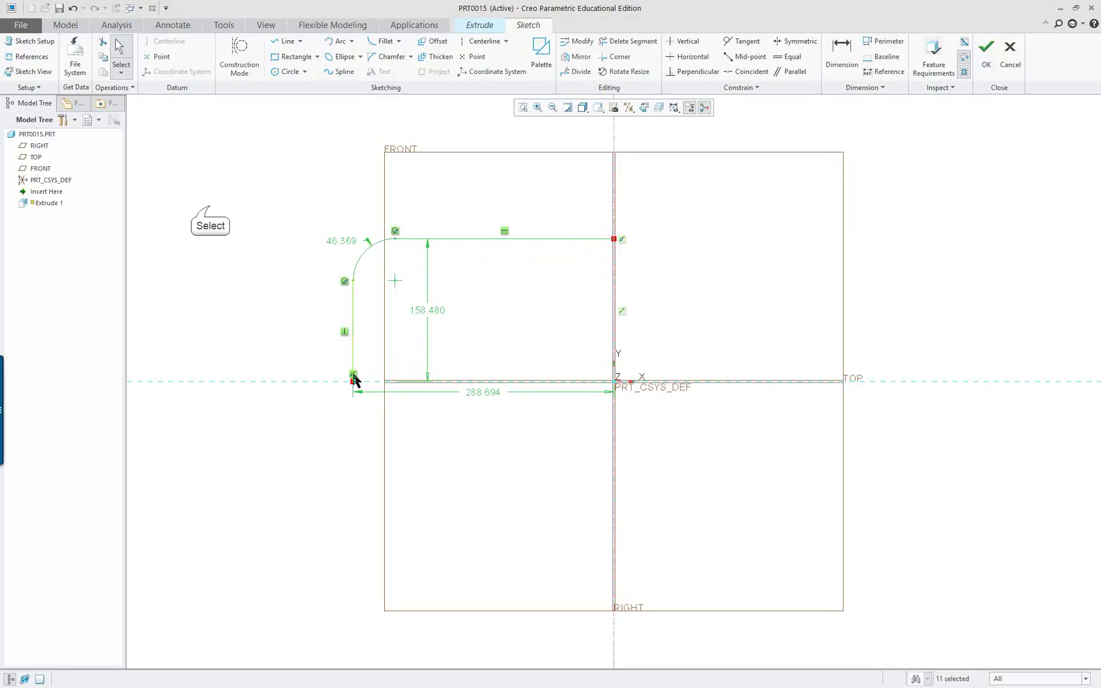
pyautogui.moveTo(240, 174)
pyautogui.mouseDown()
pyautogui.moveTo(418, 344)
pyautogui.moveTo(541, 435)
pyautogui.moveTo(560, 437)
pyautogui.mouseUp()
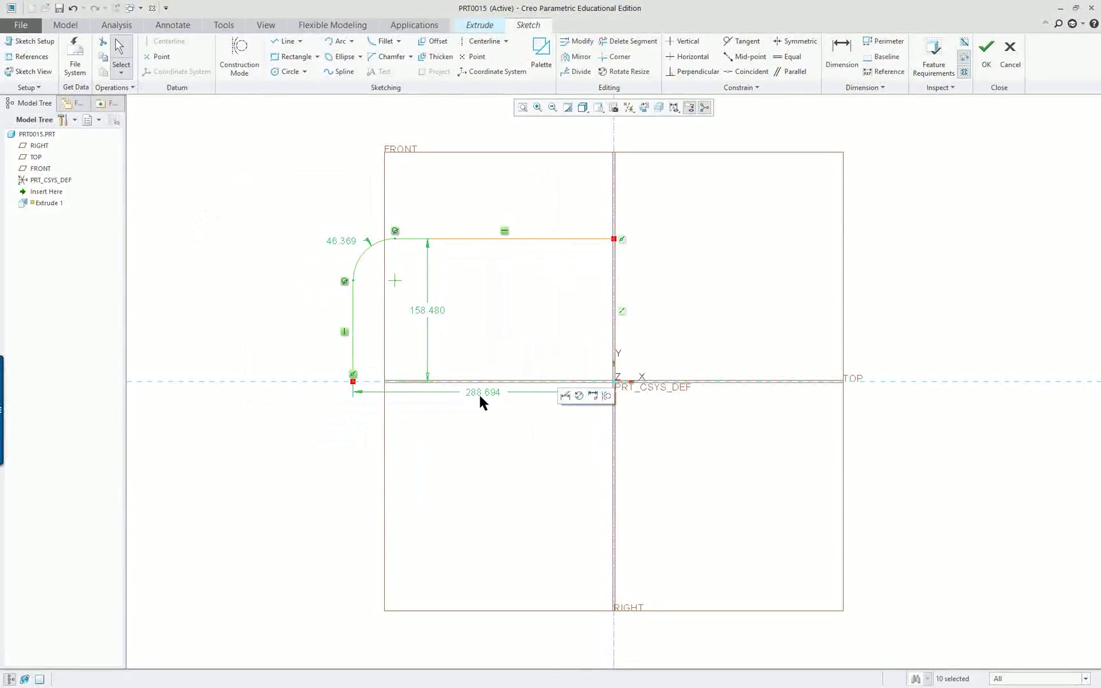
pyautogui.click(295, 257)
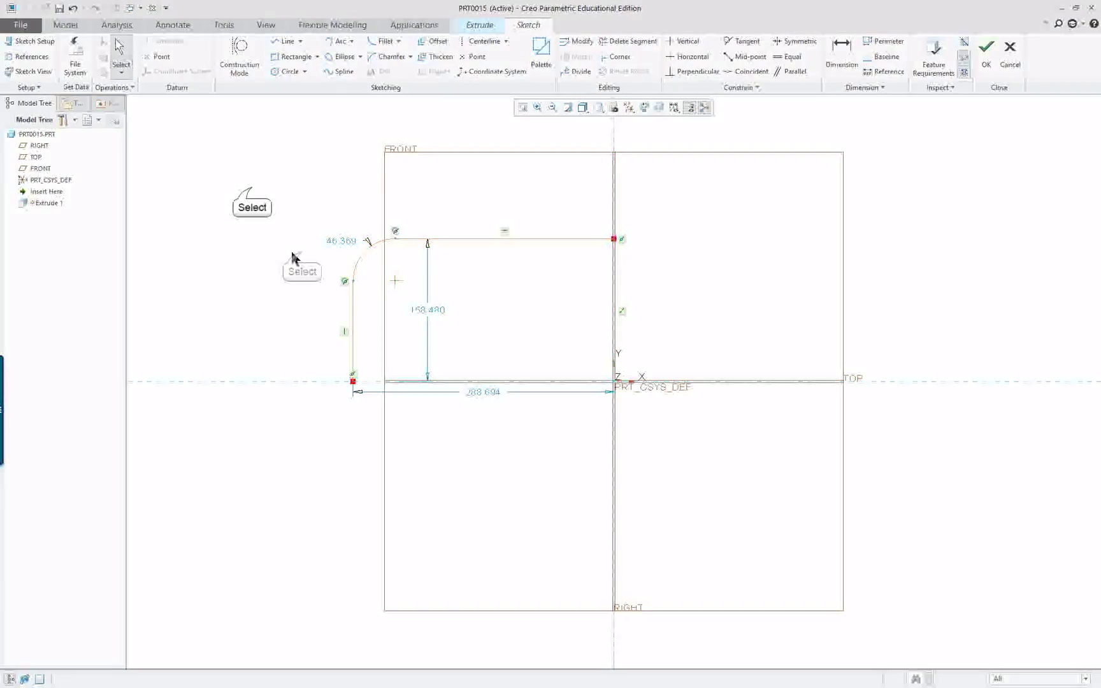
pyautogui.moveTo(250, 188)
pyautogui.mouseDown()
pyautogui.moveTo(662, 432)
pyautogui.moveTo(454, 288)
pyautogui.moveTo(342, 252)
pyautogui.moveTo(309, 227)
pyautogui.mouseUp()
pyautogui.click(570, 435)
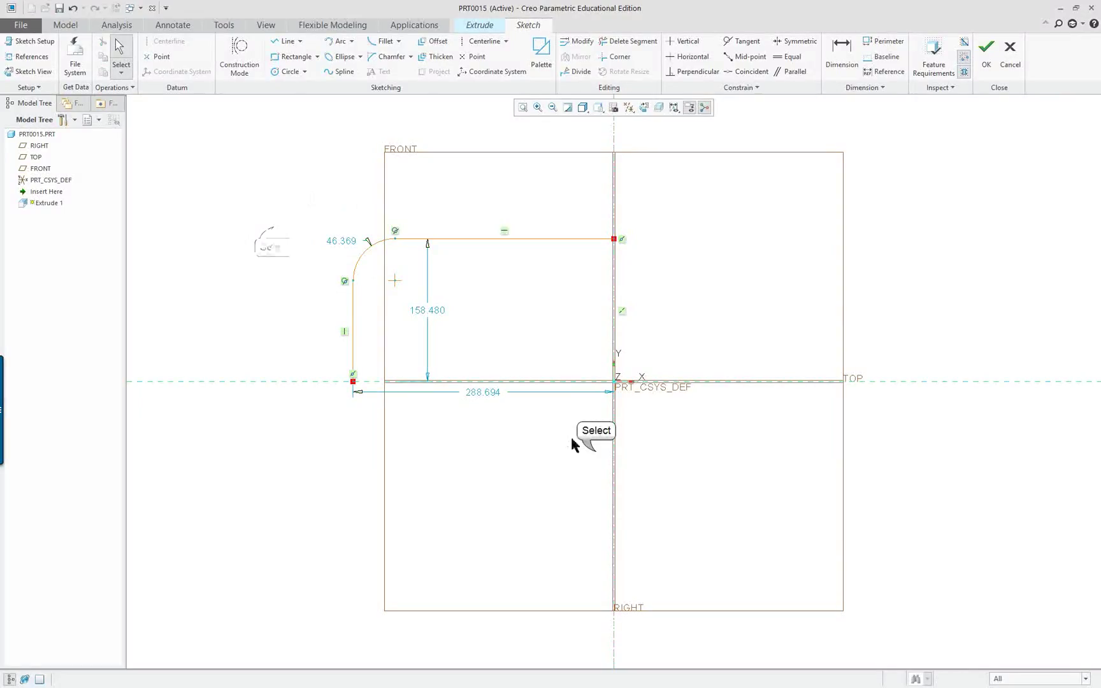
pyautogui.moveTo(534, 376); pyautogui.dragTo(298, 226)
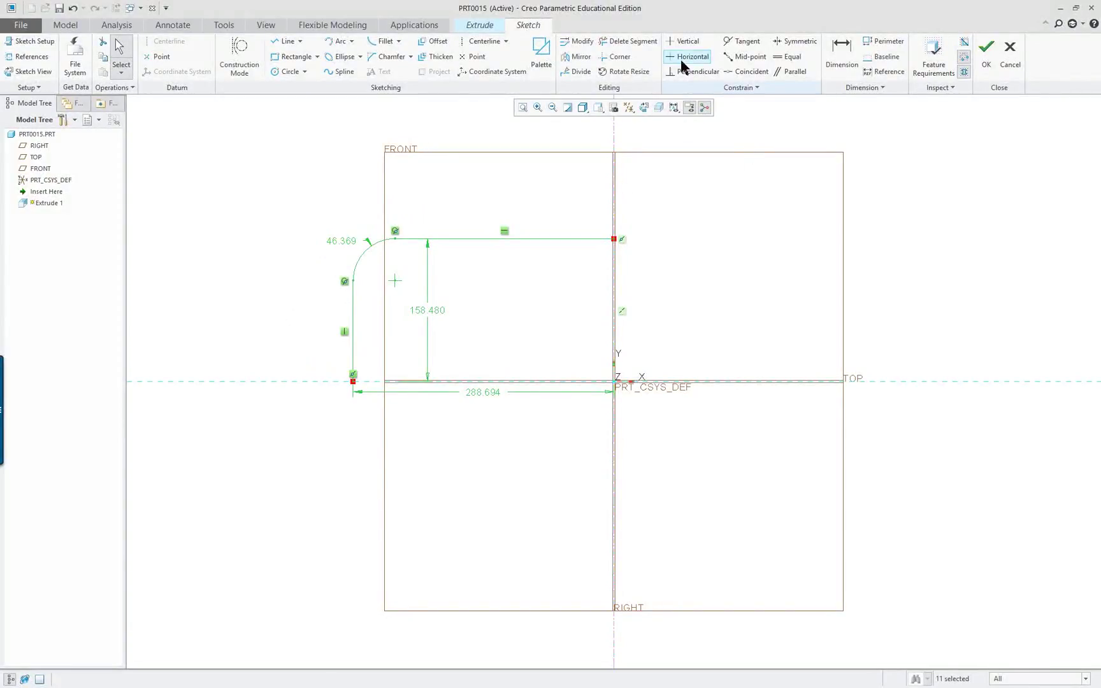
pyautogui.click(580, 62)
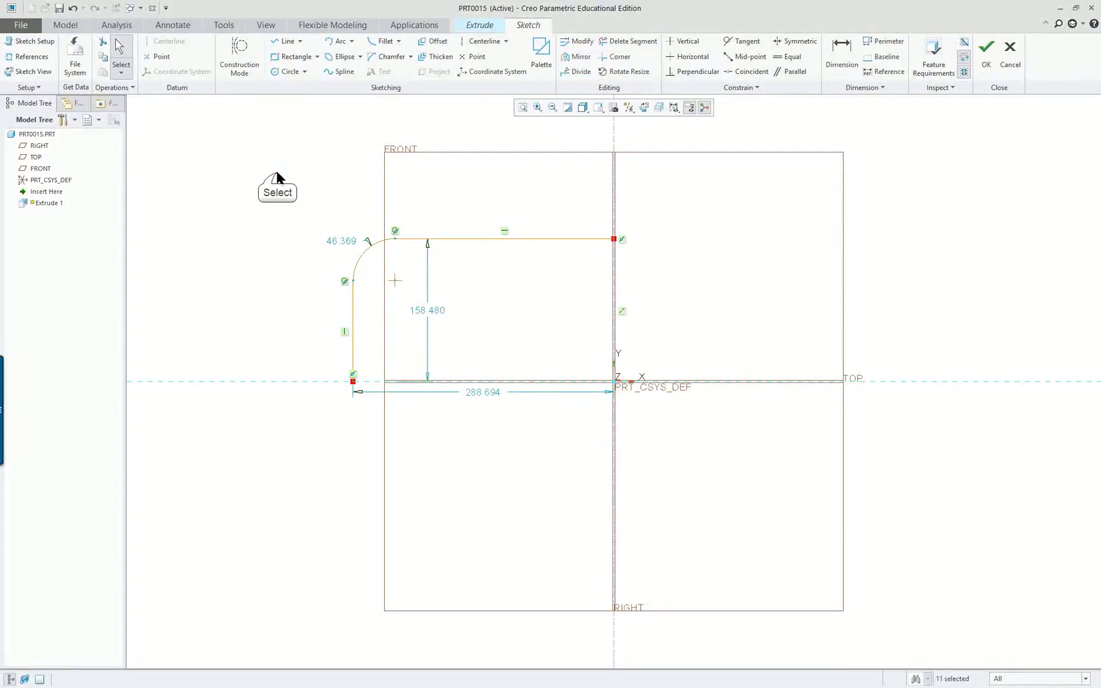
pyautogui.click(577, 73)
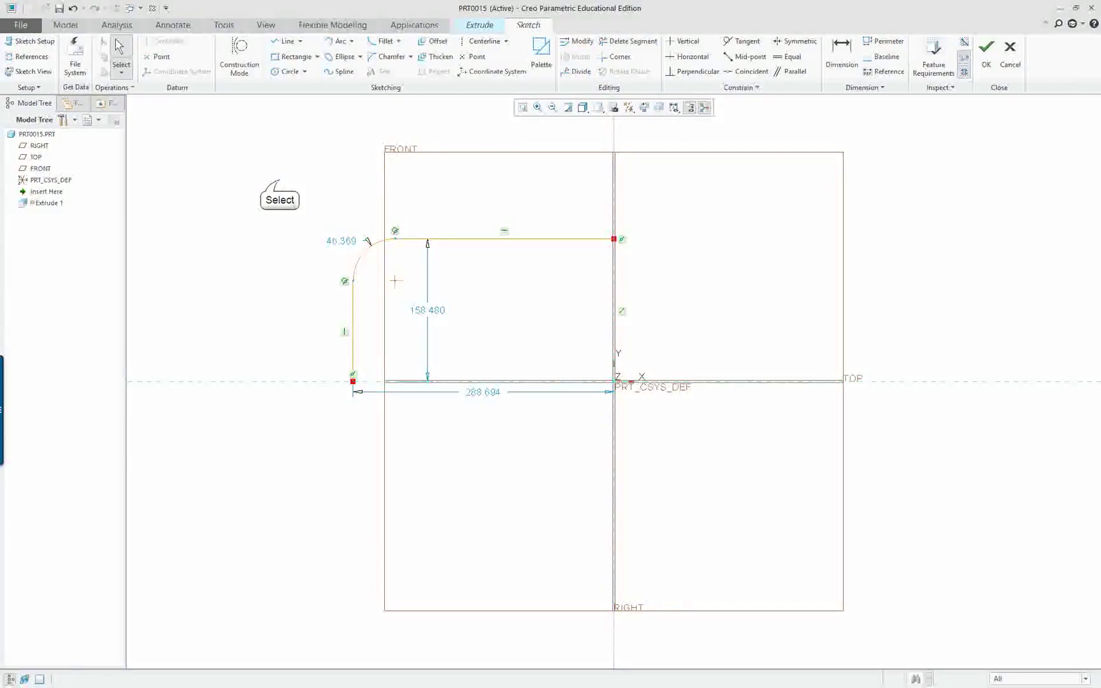
# - Mirror the whole half profile, with its lines and fillet, about the vertical centerline
pyautogui.moveTo(278, 180)
pyautogui.mouseDown()
pyautogui.moveTo(622, 449)
pyautogui.moveTo(701, 478)
pyautogui.mouseUp()
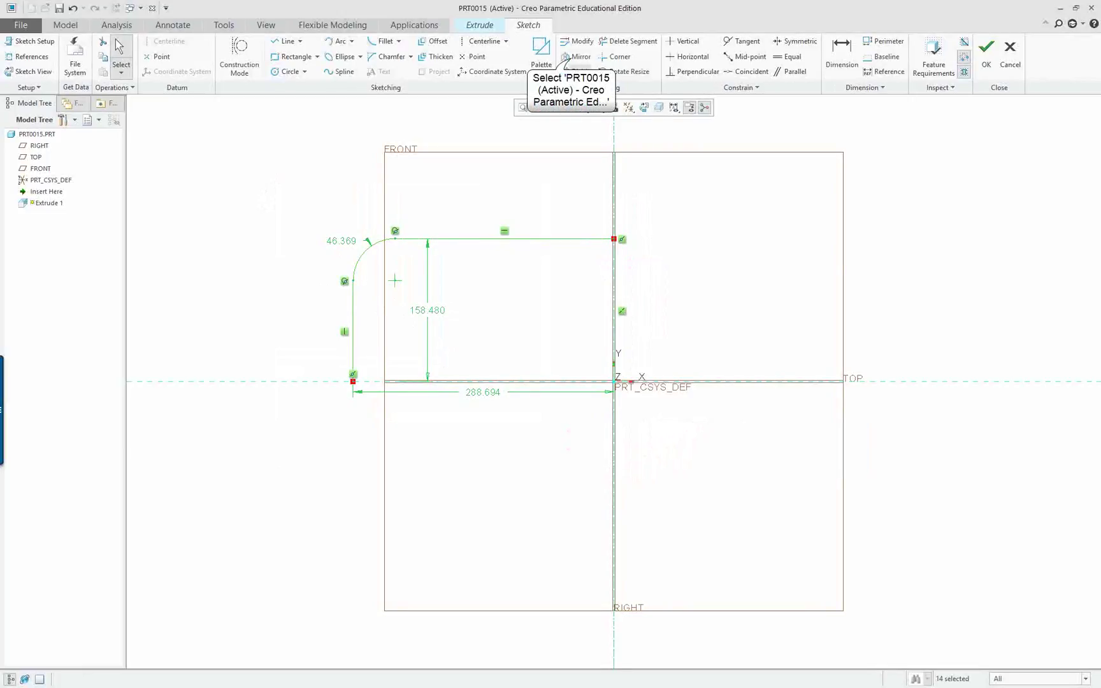
pyautogui.click(577, 57)
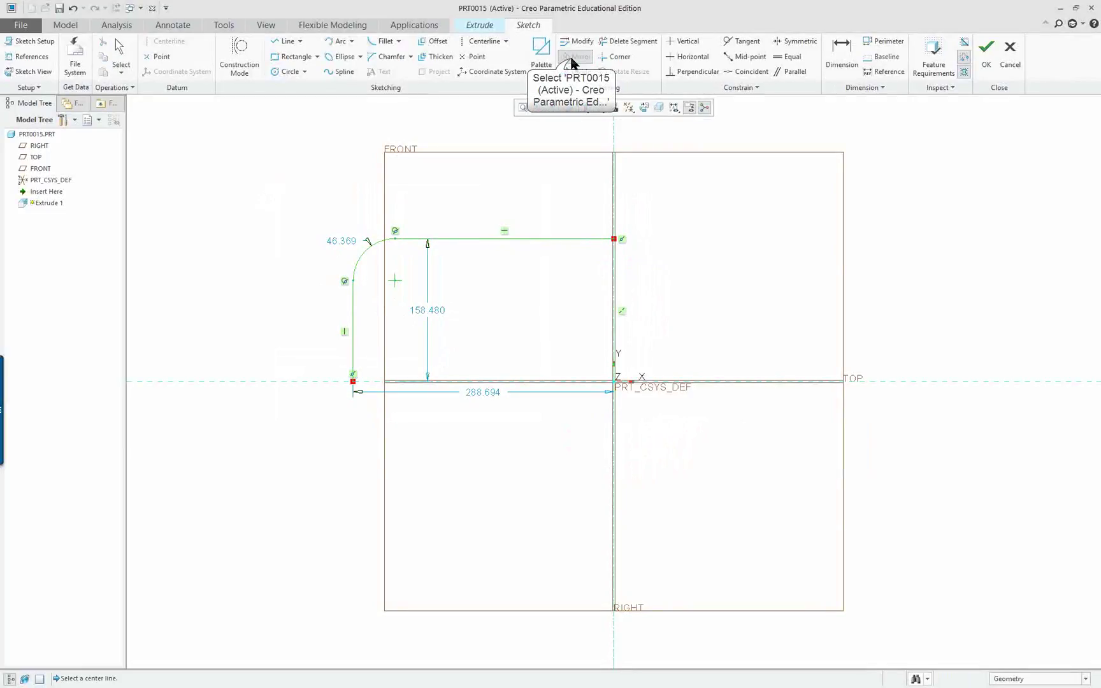
pyautogui.click(613, 211)
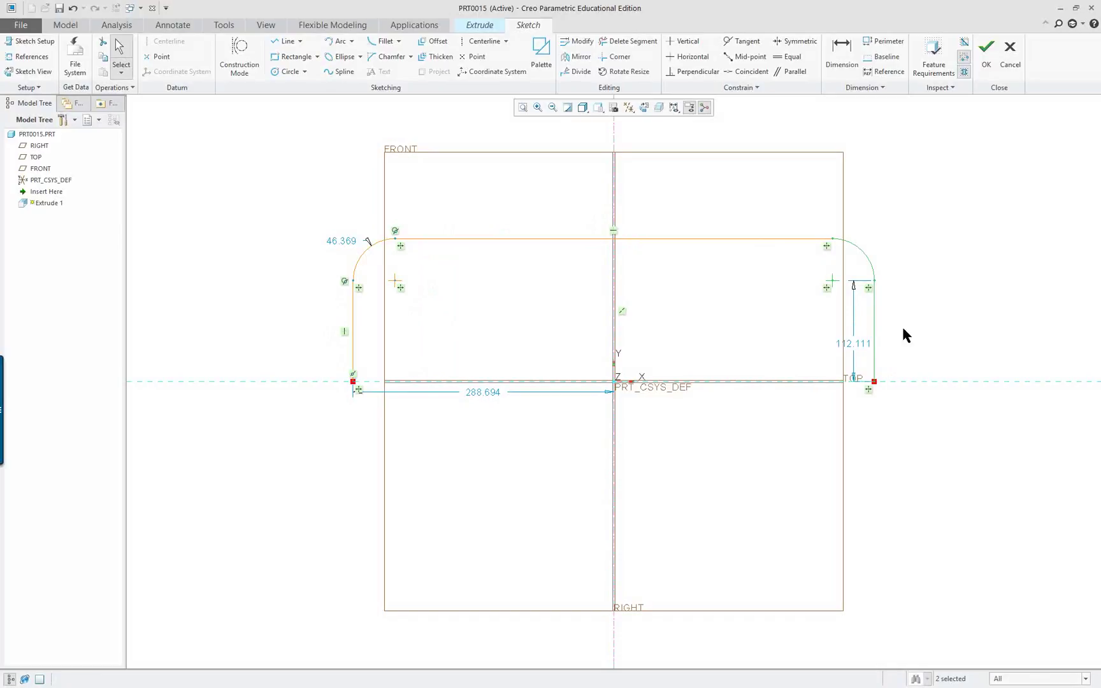
# - Dimension the profile's overall height between the horizontal reference and the upper line
pyautogui.rightClick(317, 266)
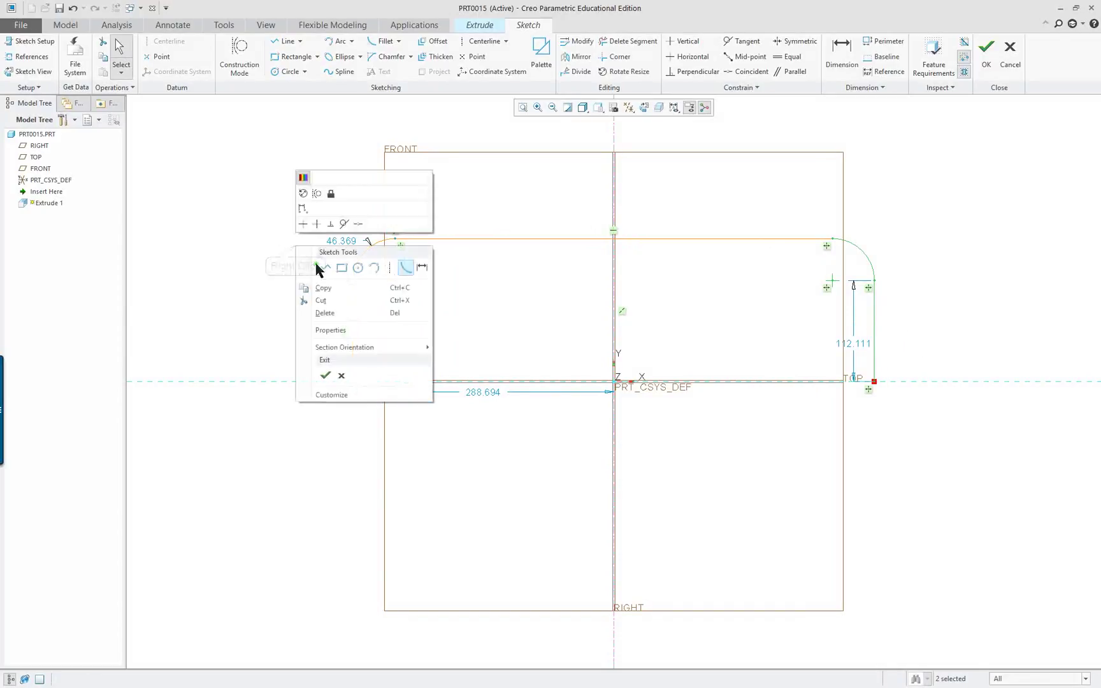
pyautogui.click(422, 267)
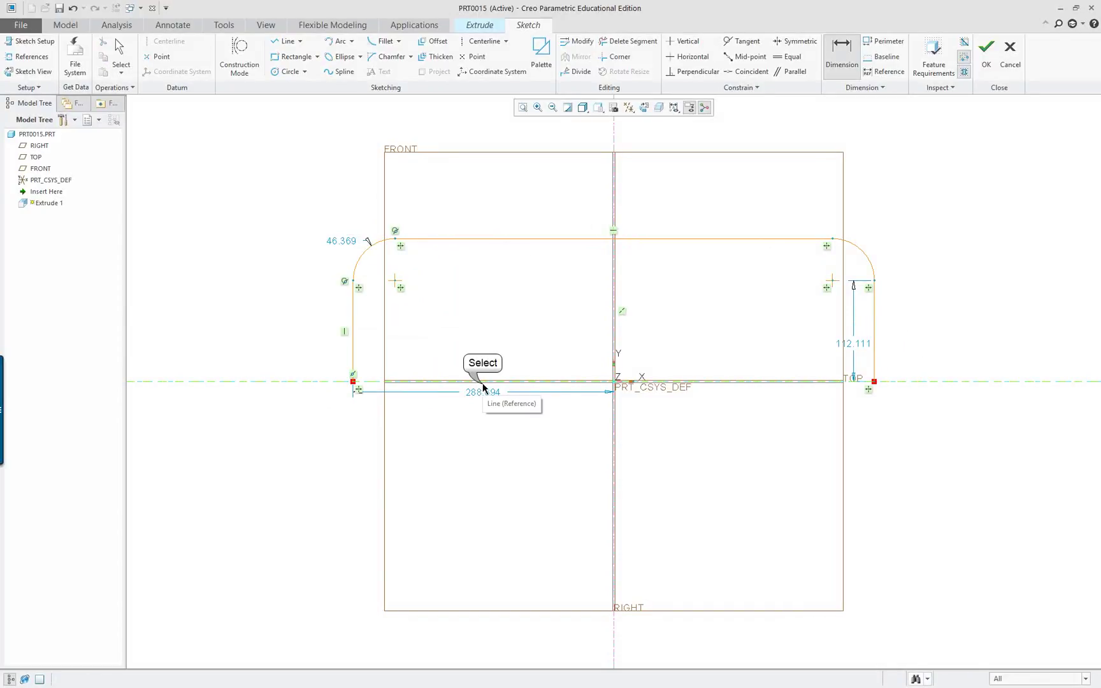
pyautogui.click(500, 239)
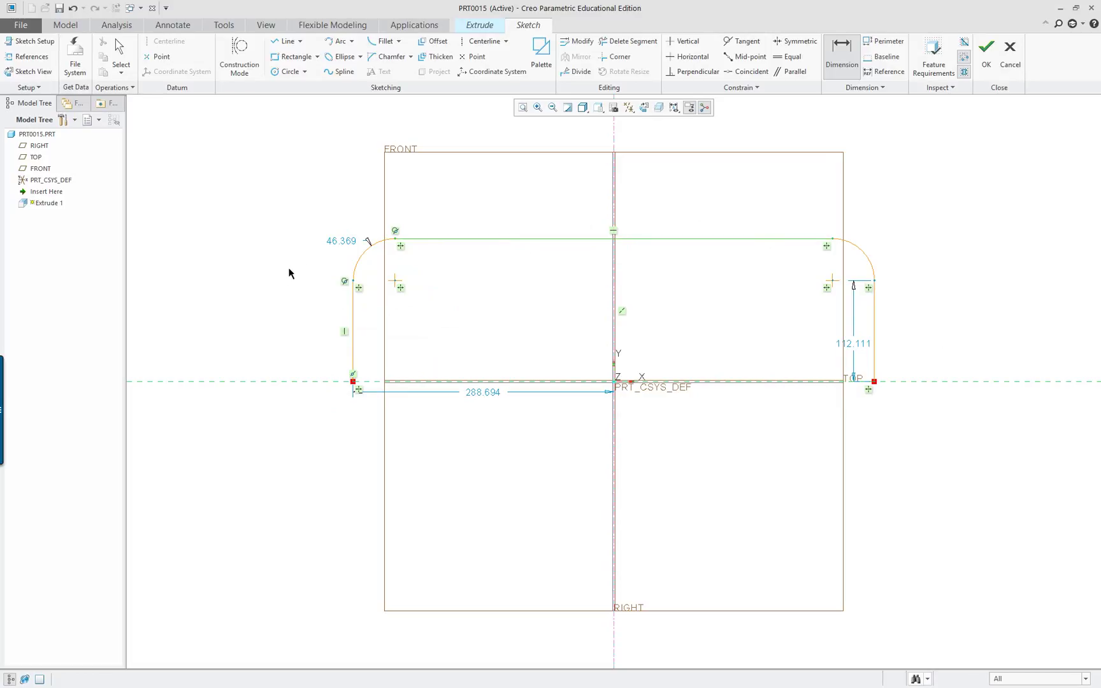
pyautogui.middleClick(259, 282)
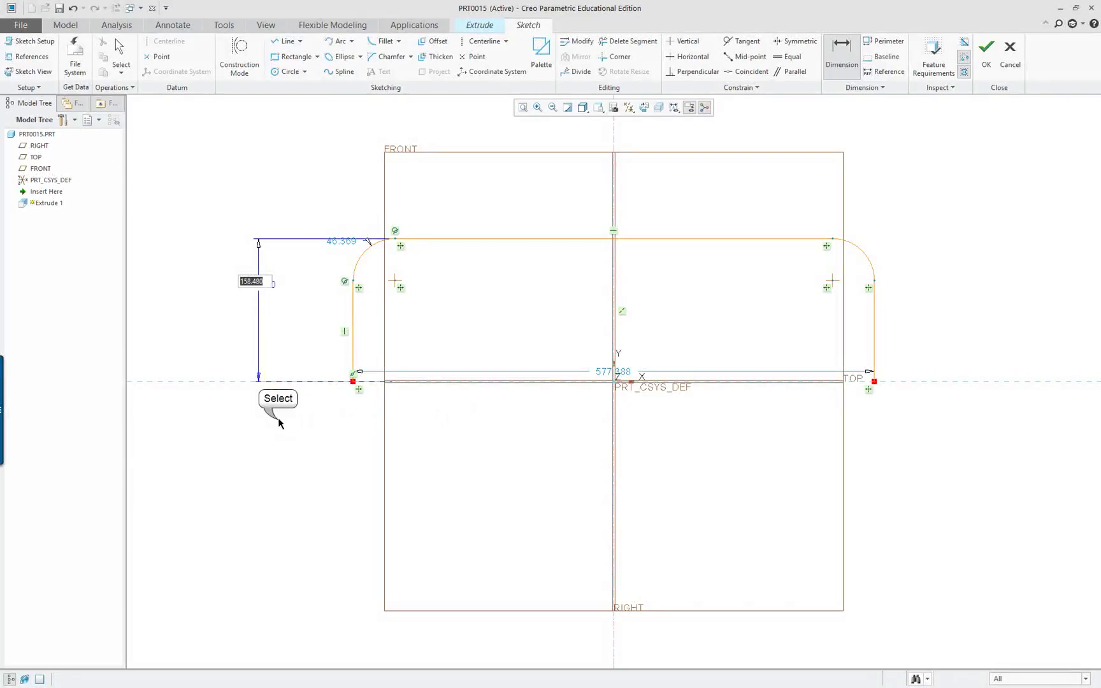
pyautogui.press('Return')
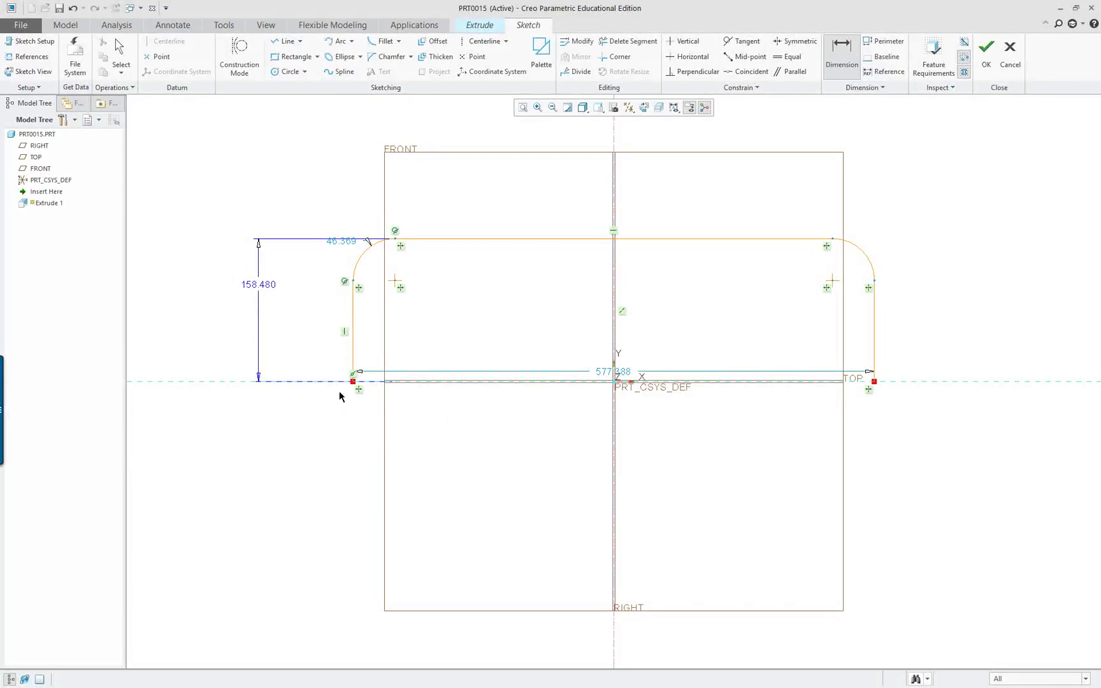
# - Dimension the profile's overall width between its two vertical lines, placing the dimension below the sketch
pyautogui.click(353, 363)
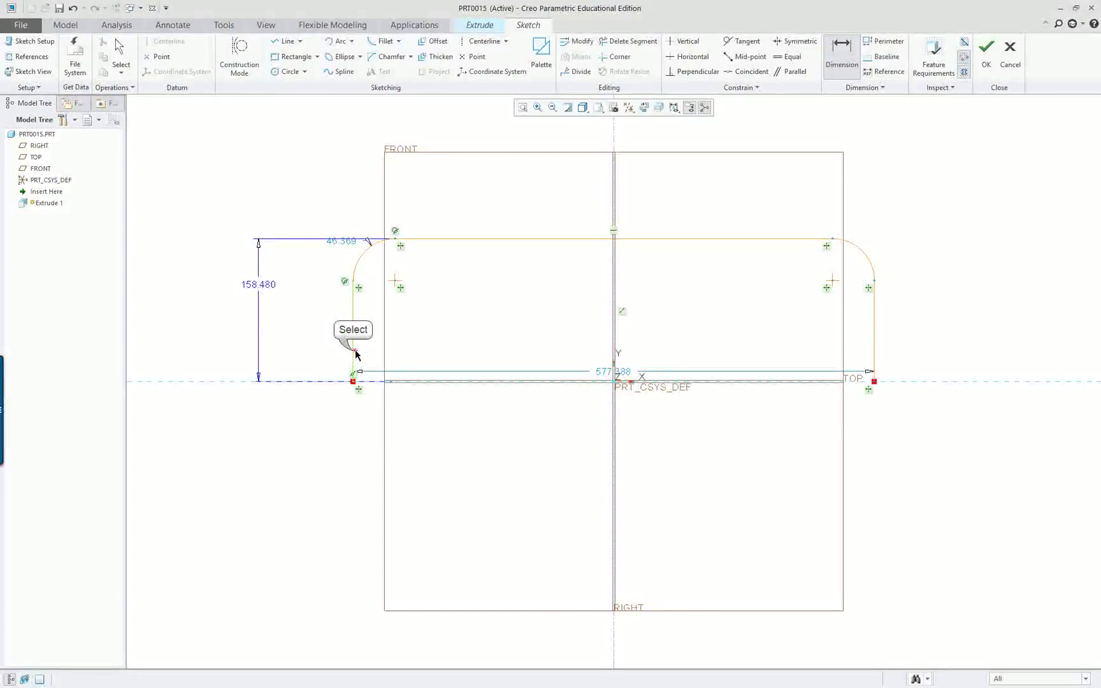
pyautogui.click(870, 350)
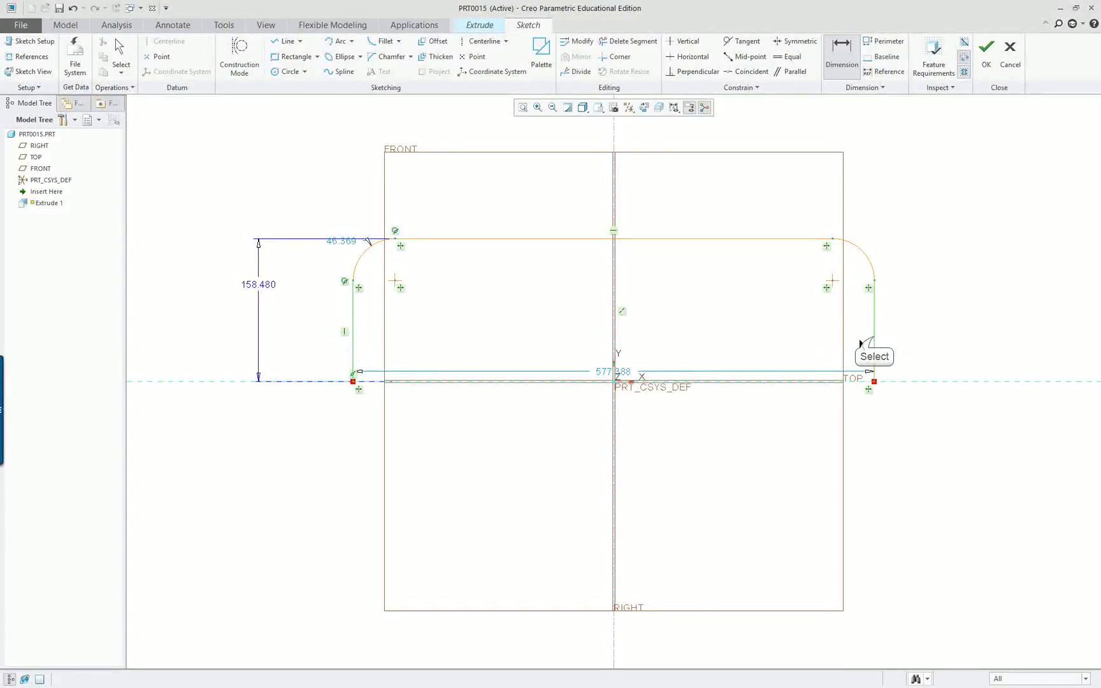
pyautogui.middleClick(555, 448)
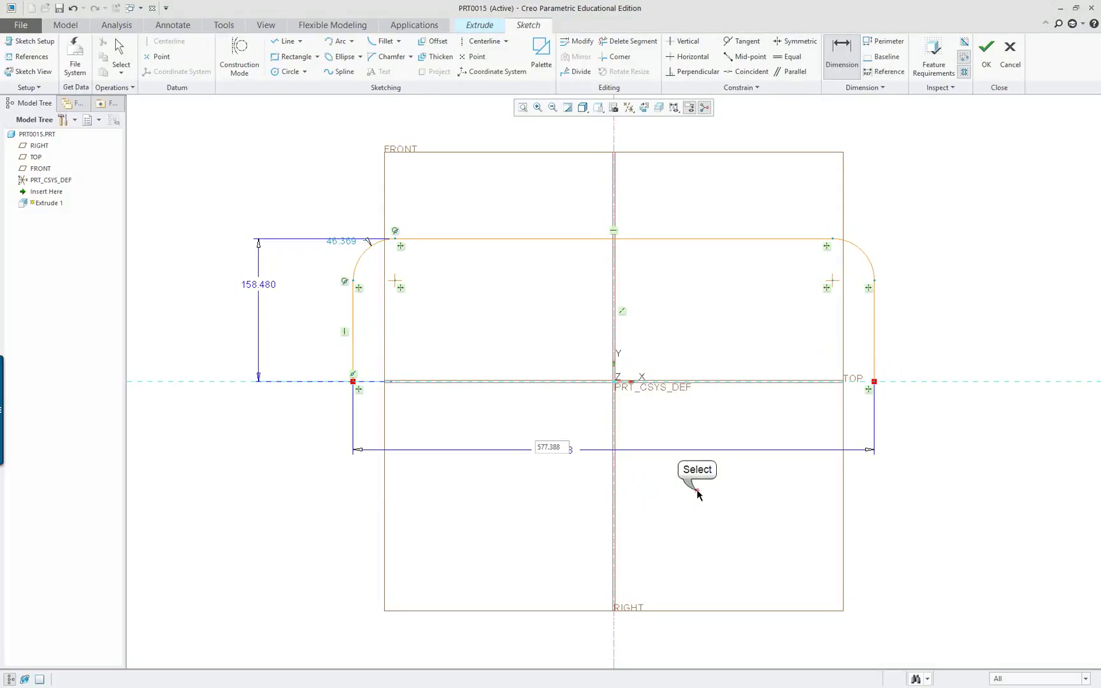
pyautogui.press('Return')
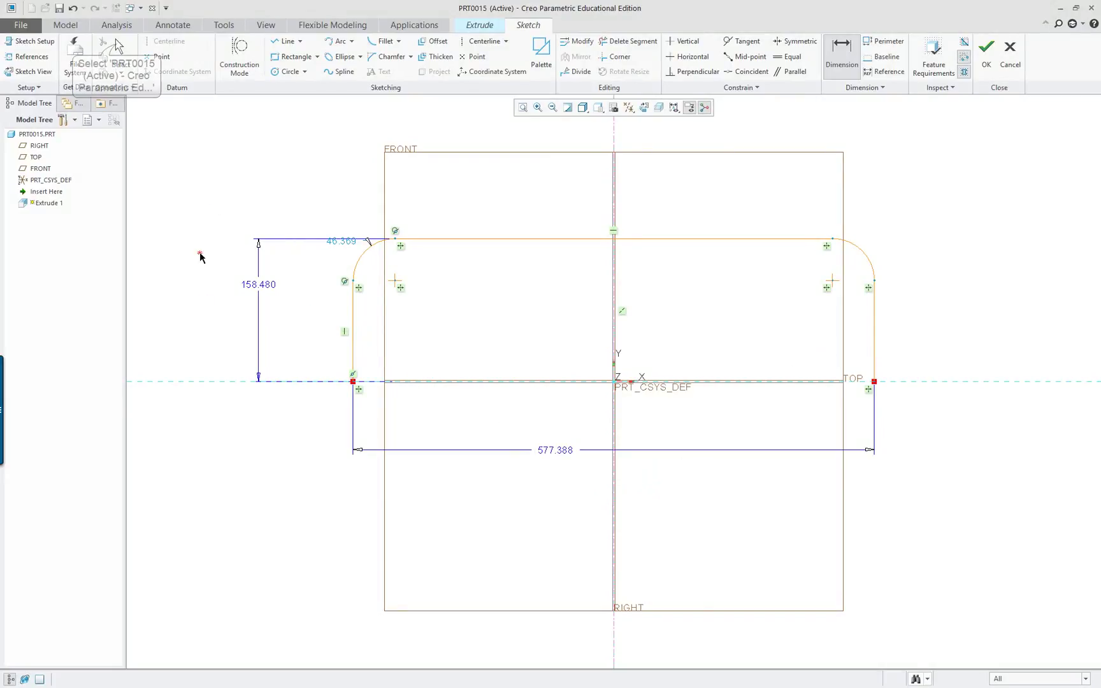
# - Modify all sketch dimensions together with Lock Scale enabled, scaling the profile proportionally to an overall height of 5
pyautogui.click(119, 46)
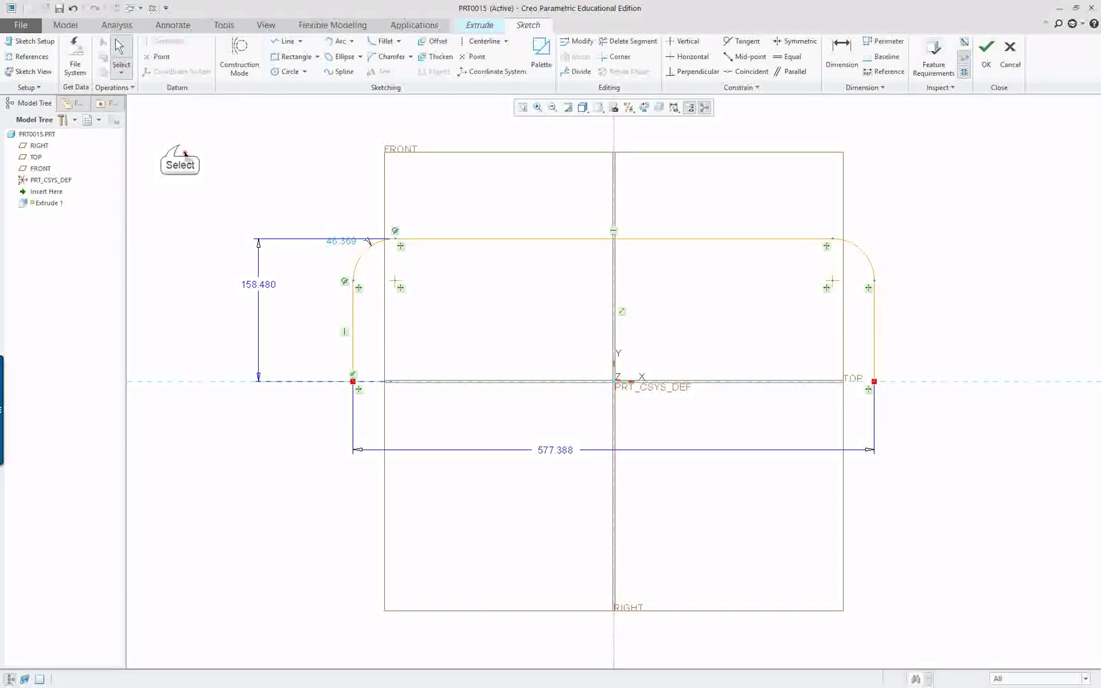
pyautogui.moveTo(177, 143)
pyautogui.mouseDown()
pyautogui.moveTo(438, 423)
pyautogui.moveTo(921, 550)
pyautogui.mouseUp()
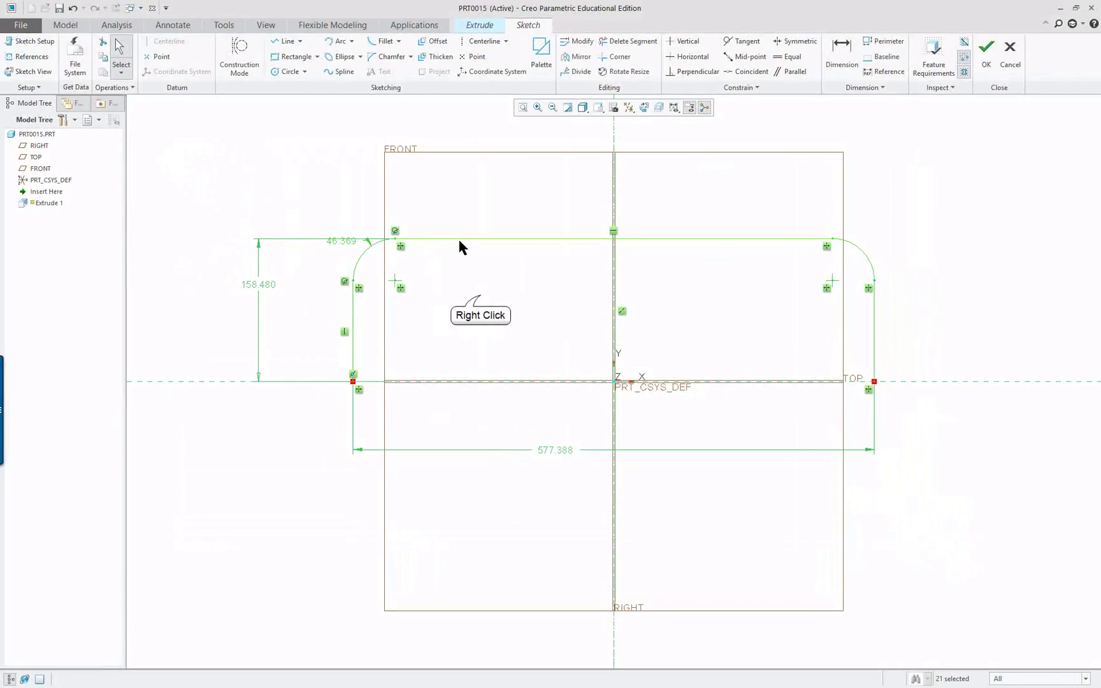
pyautogui.rightClick(481, 295)
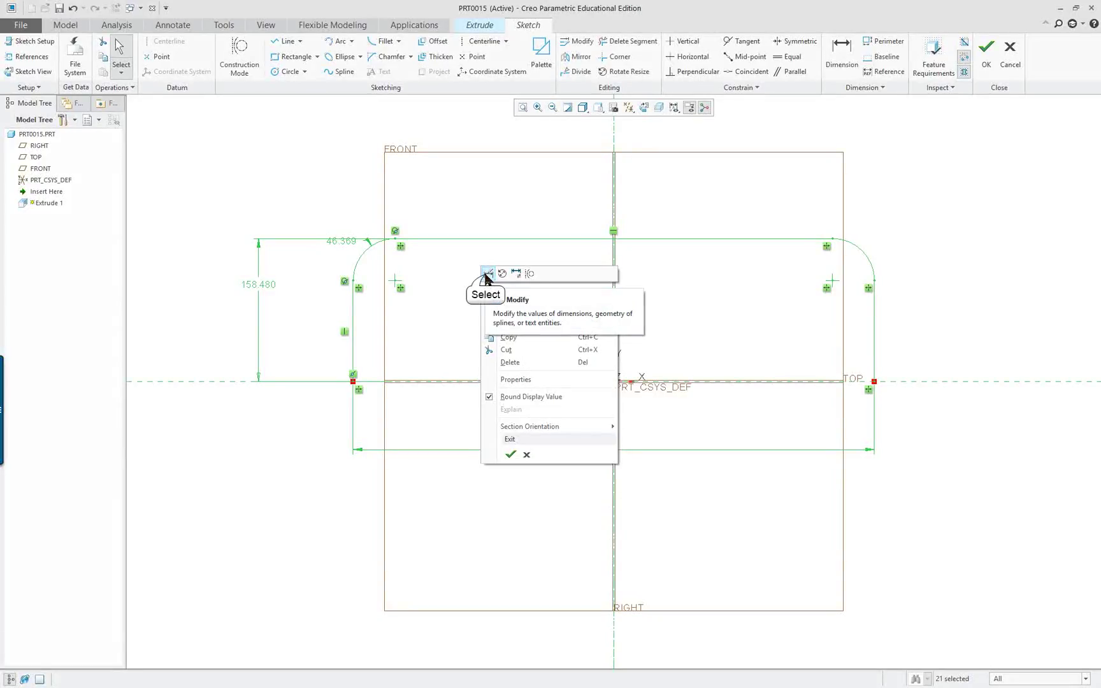
pyautogui.click(487, 274)
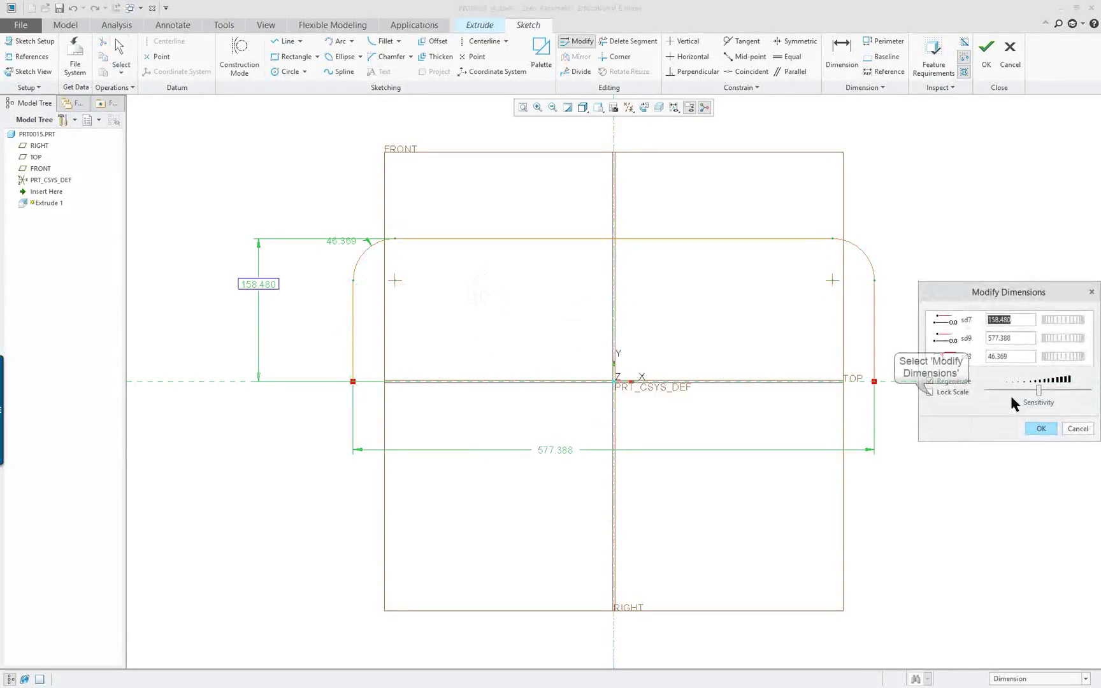
pyautogui.click(931, 391)
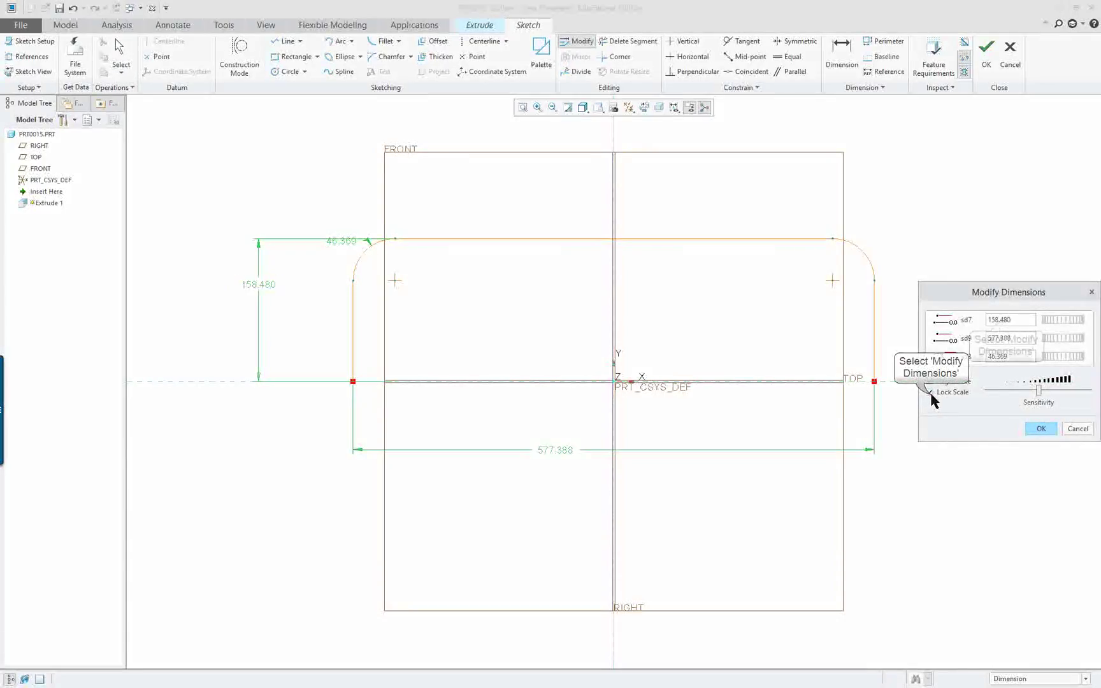
pyautogui.doubleClick(1006, 319)
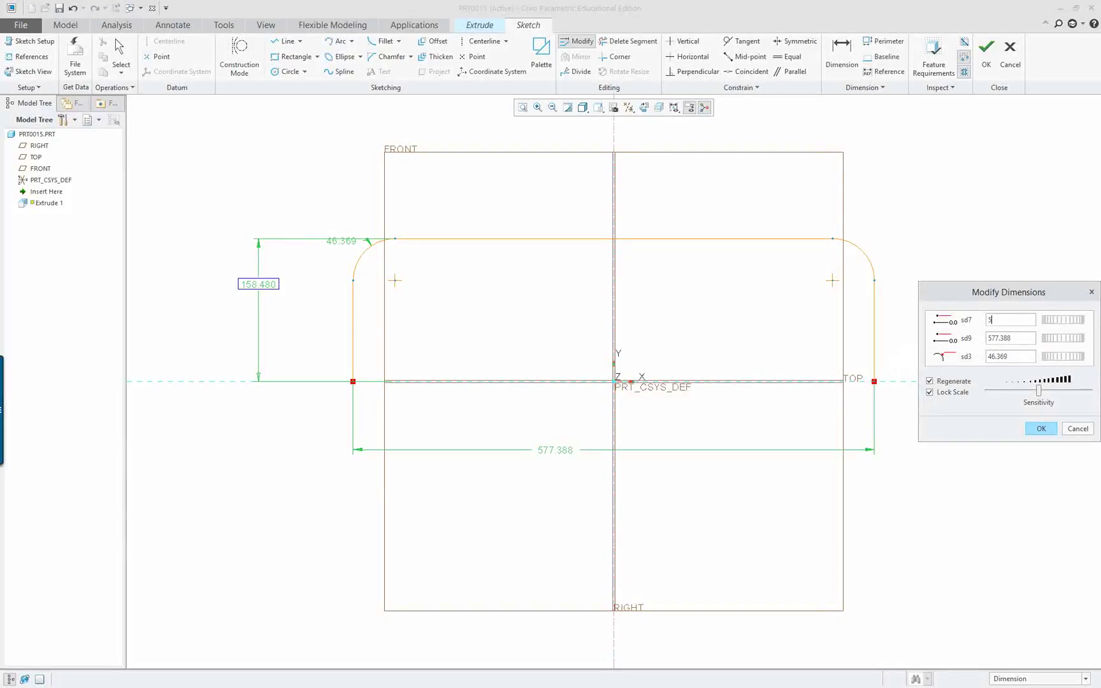
pyautogui.press('Return')
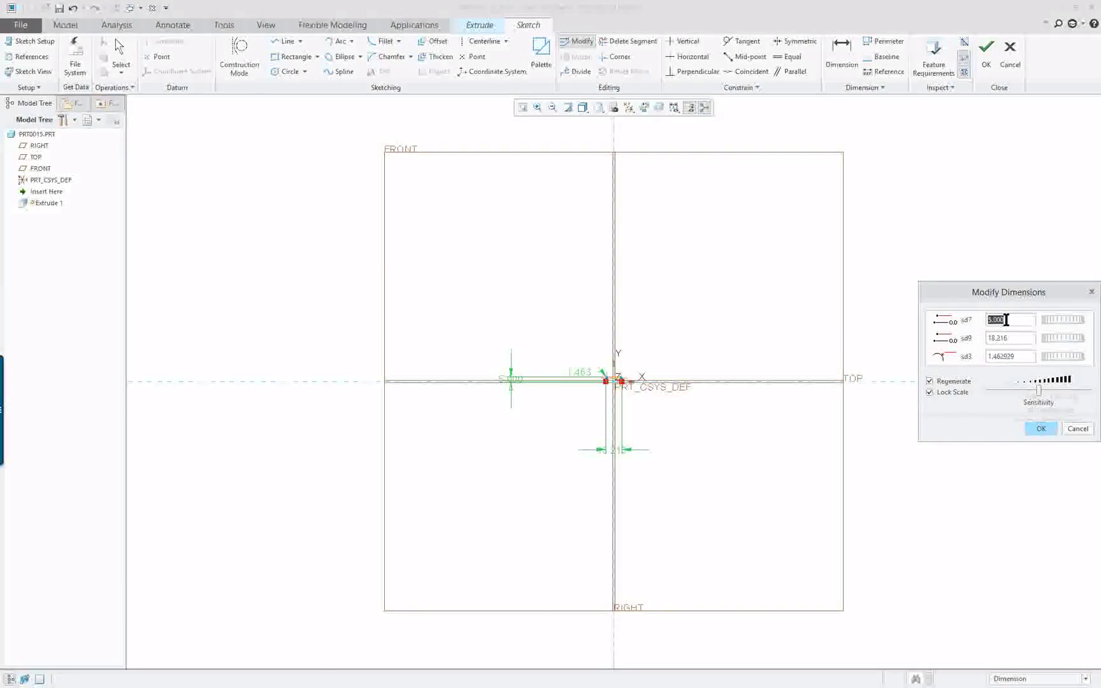
pyautogui.click(1041, 428)
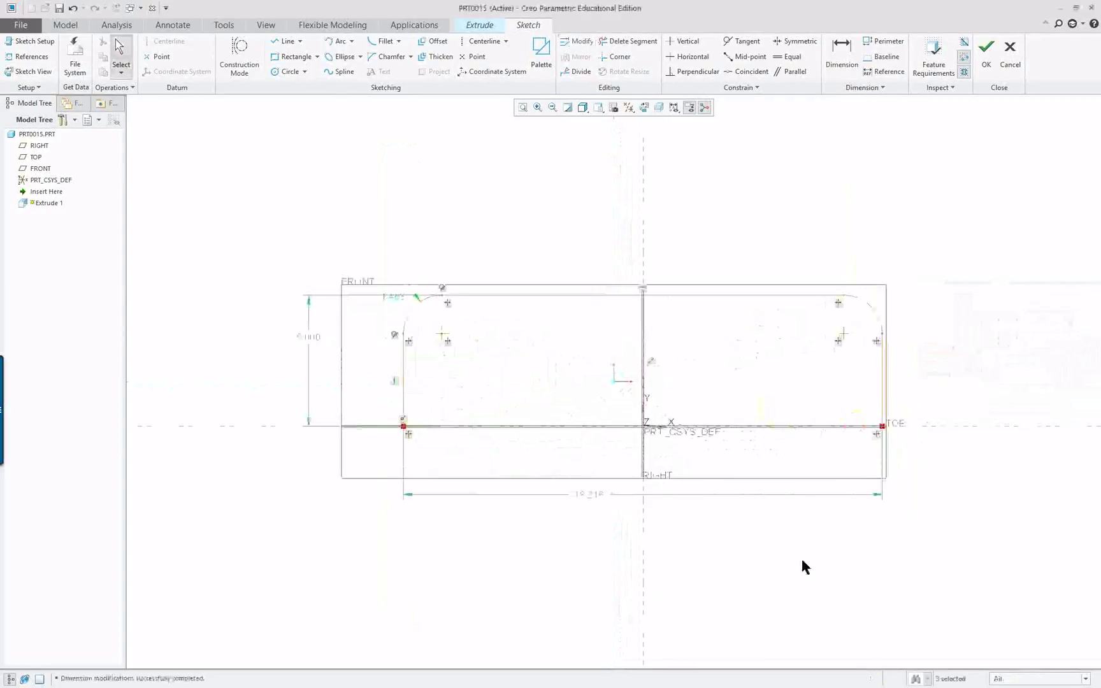
# - Set the fillet radius to 1.5 and the overall width to 18, and finish the sketch
pyautogui.doubleClick(395, 296)
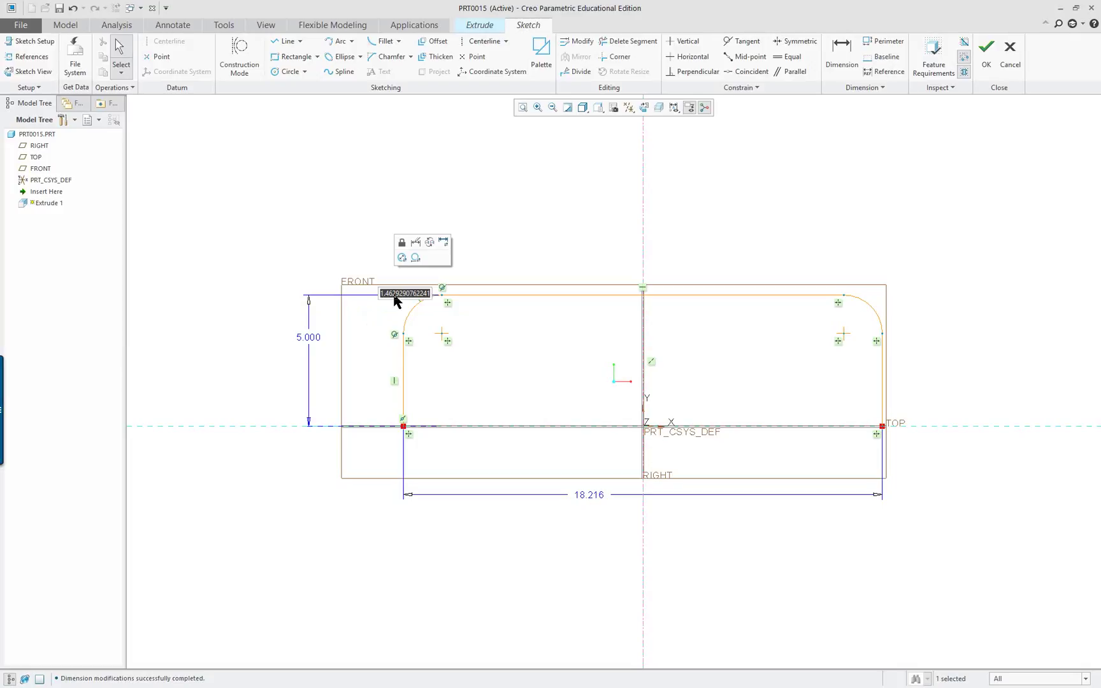
pyautogui.write('1.5')
pyautogui.press('Return')
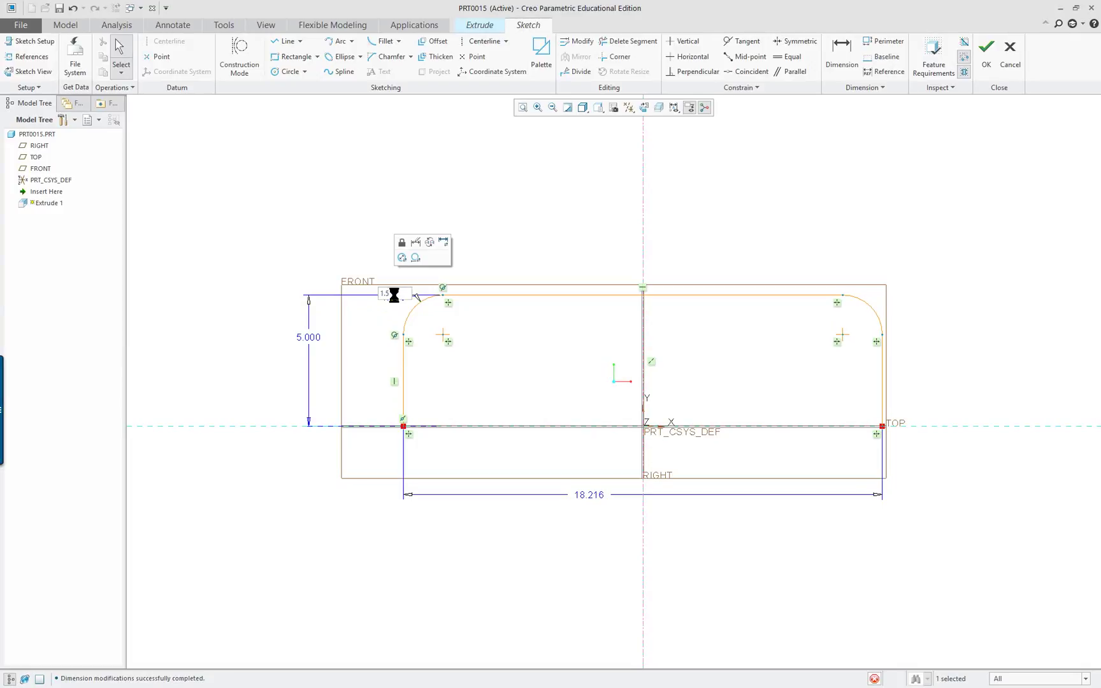
pyautogui.doubleClick(589, 495)
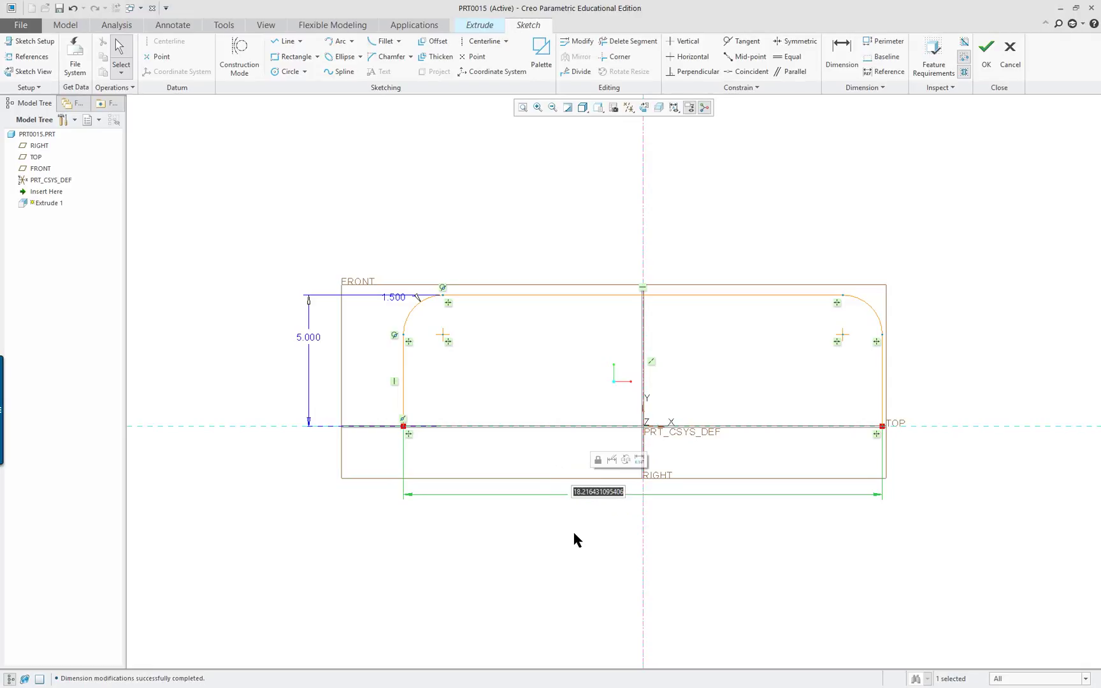
pyautogui.write('18')
pyautogui.press('Return')
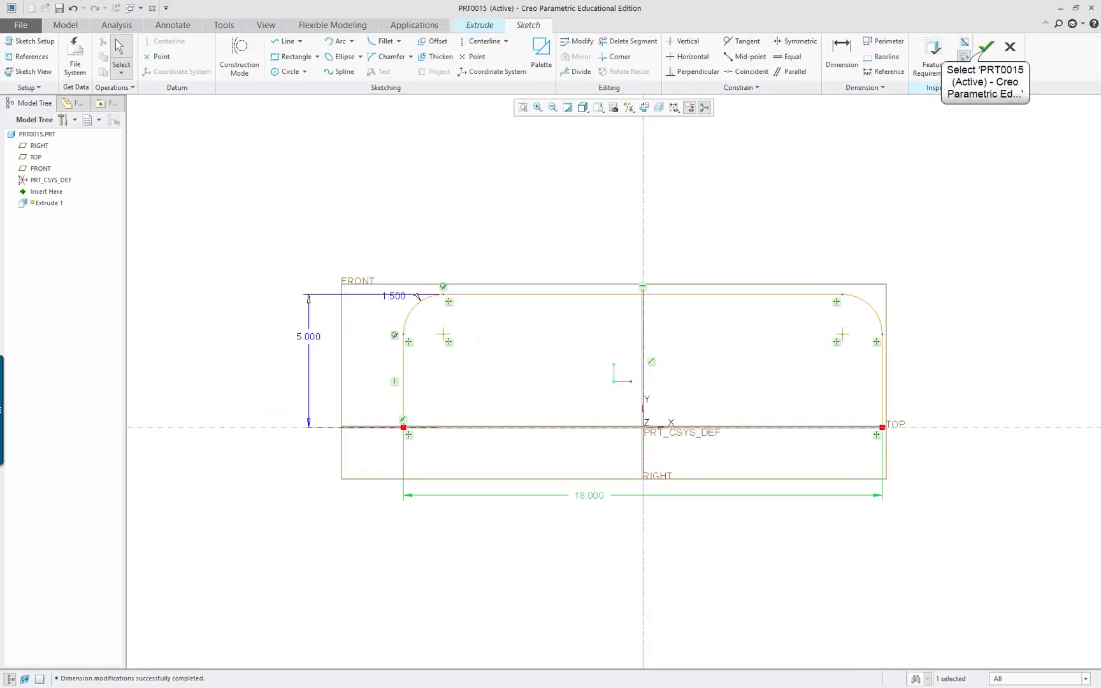
pyautogui.click(986, 51)
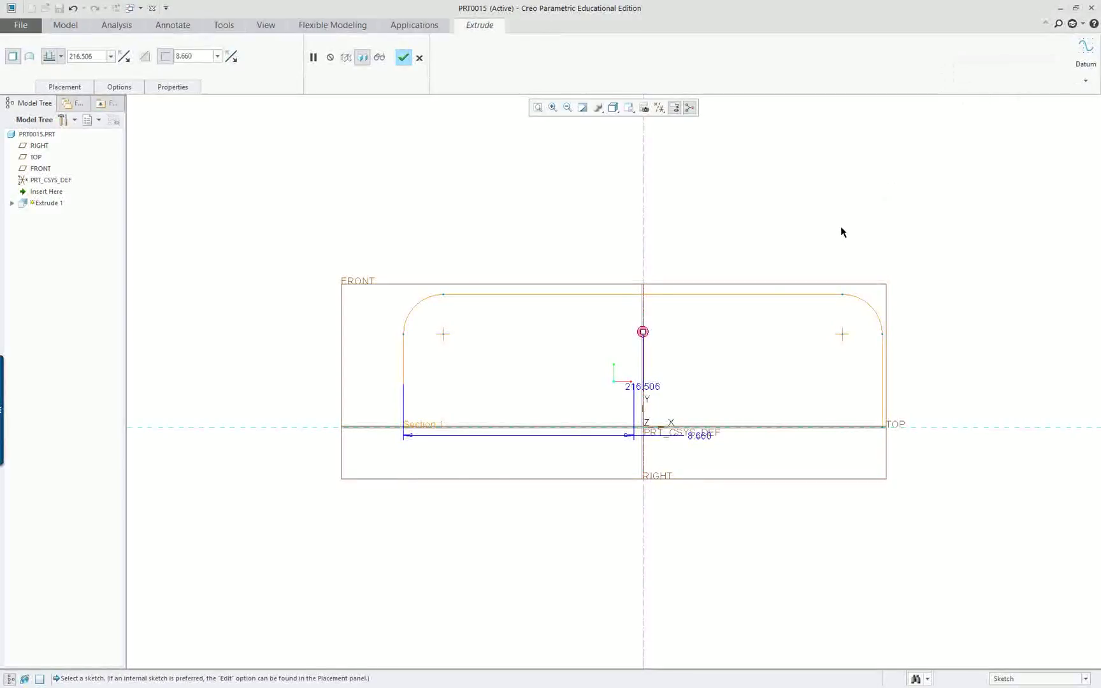
# - Try to complete the solid extrusion from the open profile and to turn on Thicken Sketch
pyautogui.moveTo(841, 227); pyautogui.dragTo(788, 267, button='middle')
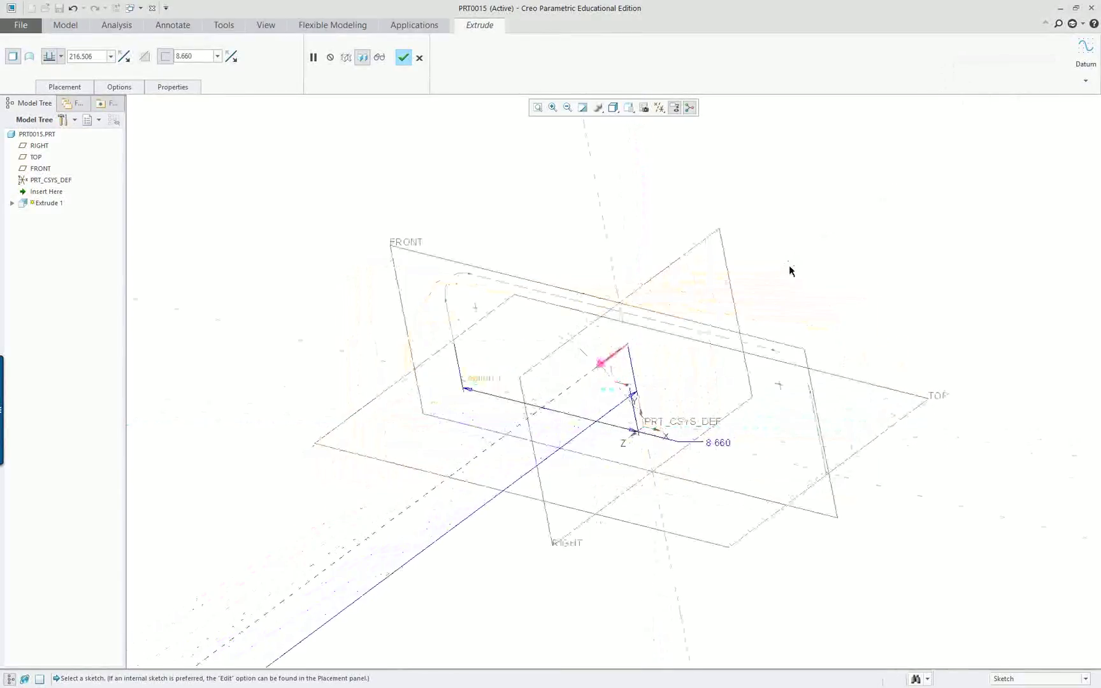
pyautogui.rightClick(480, 144)
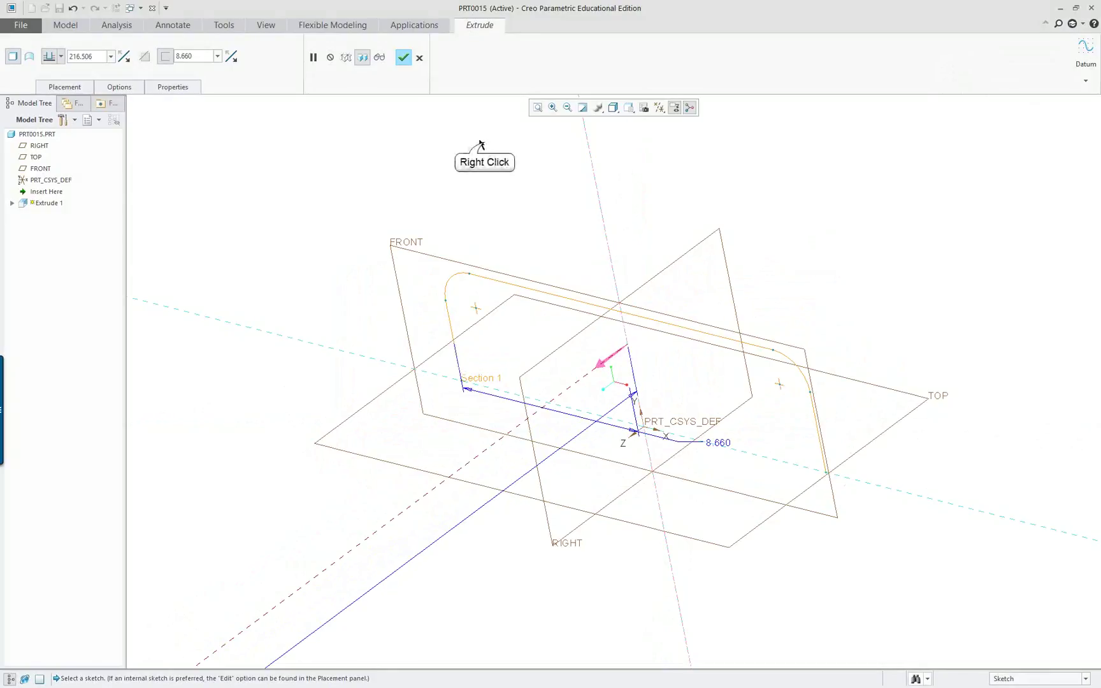
pyautogui.click(471, 153)
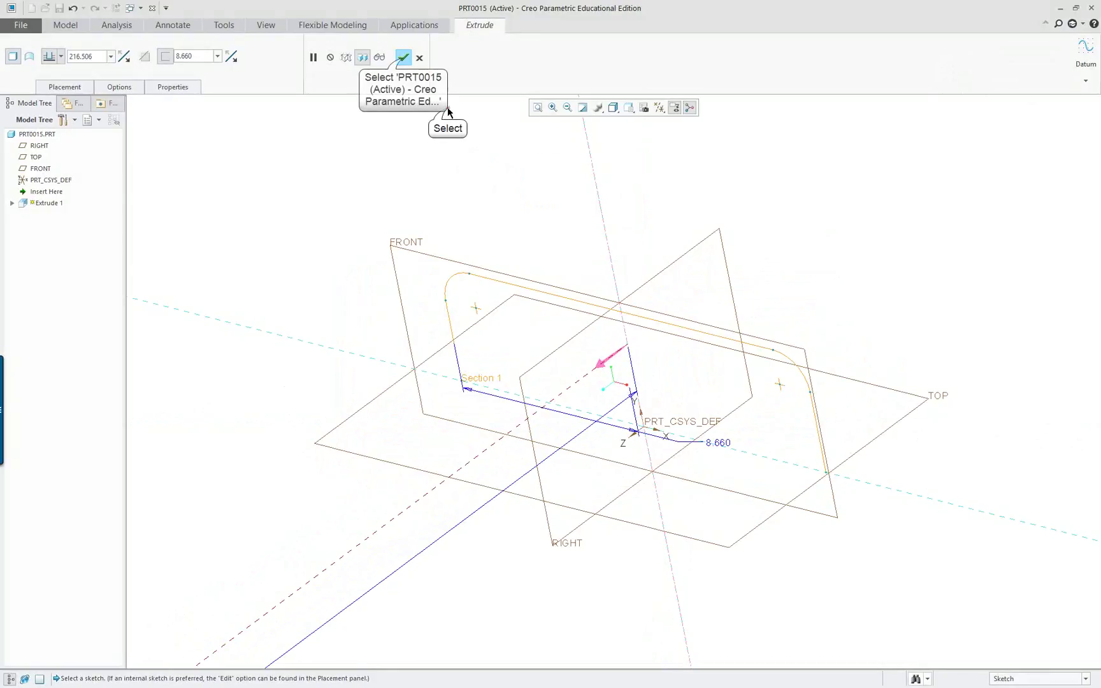
pyautogui.click(410, 61)
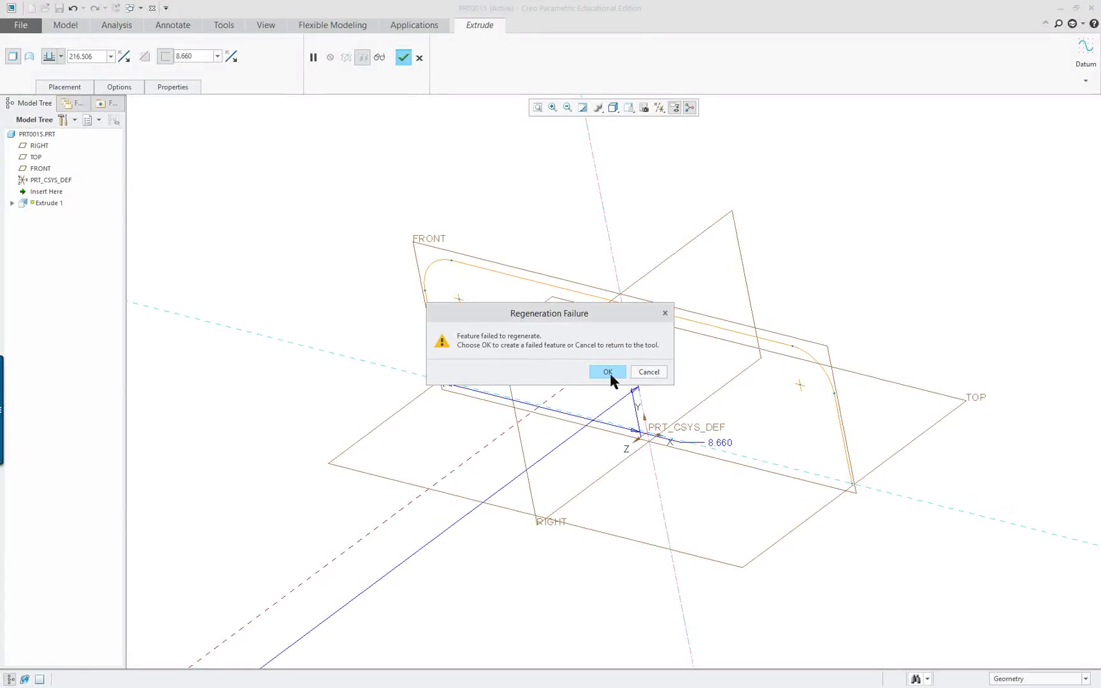
pyautogui.click(648, 372)
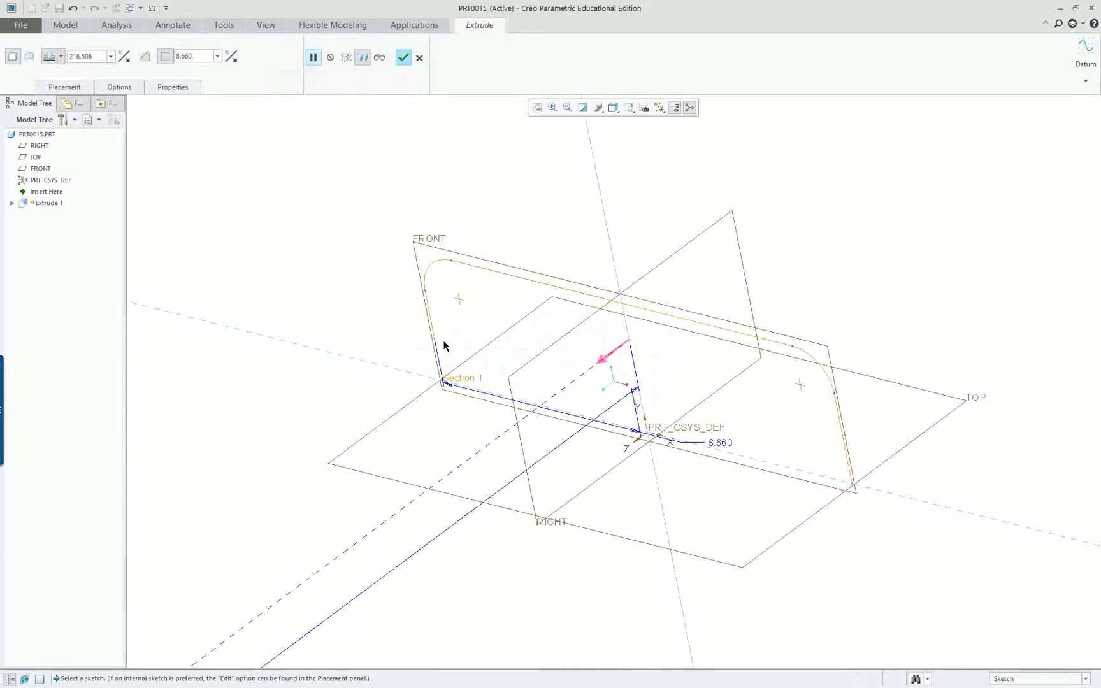
pyautogui.click(166, 57)
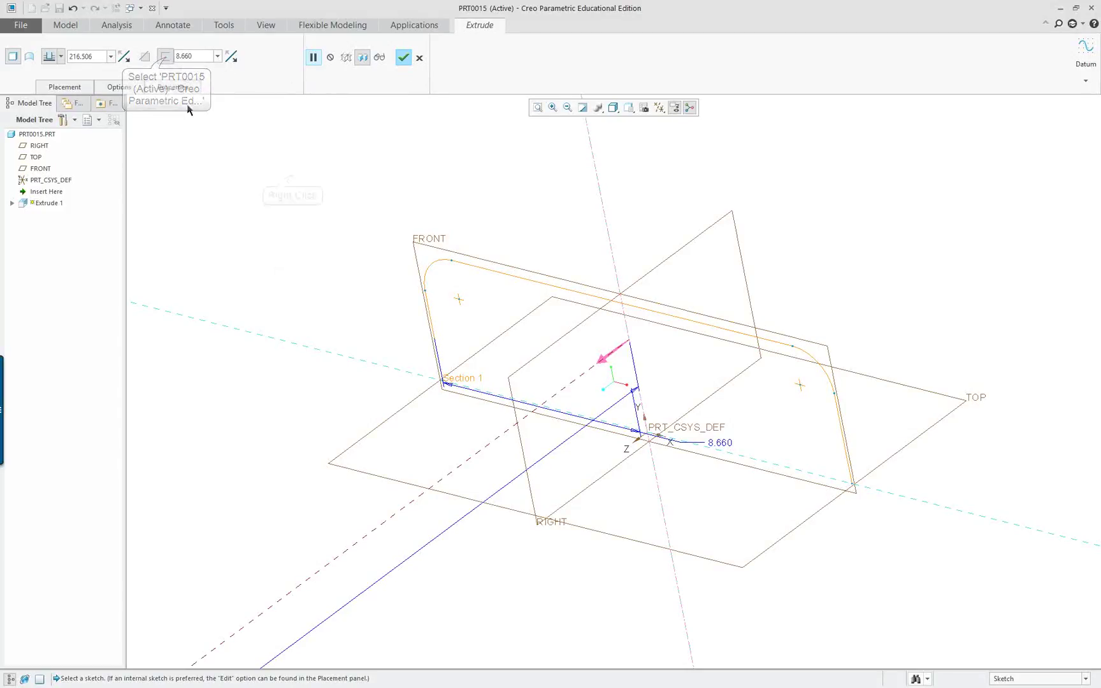
# - Reopen the extrusion's internal sketch and close the profile with a horizontal line between its two lower endpoints
pyautogui.rightClick(292, 178)
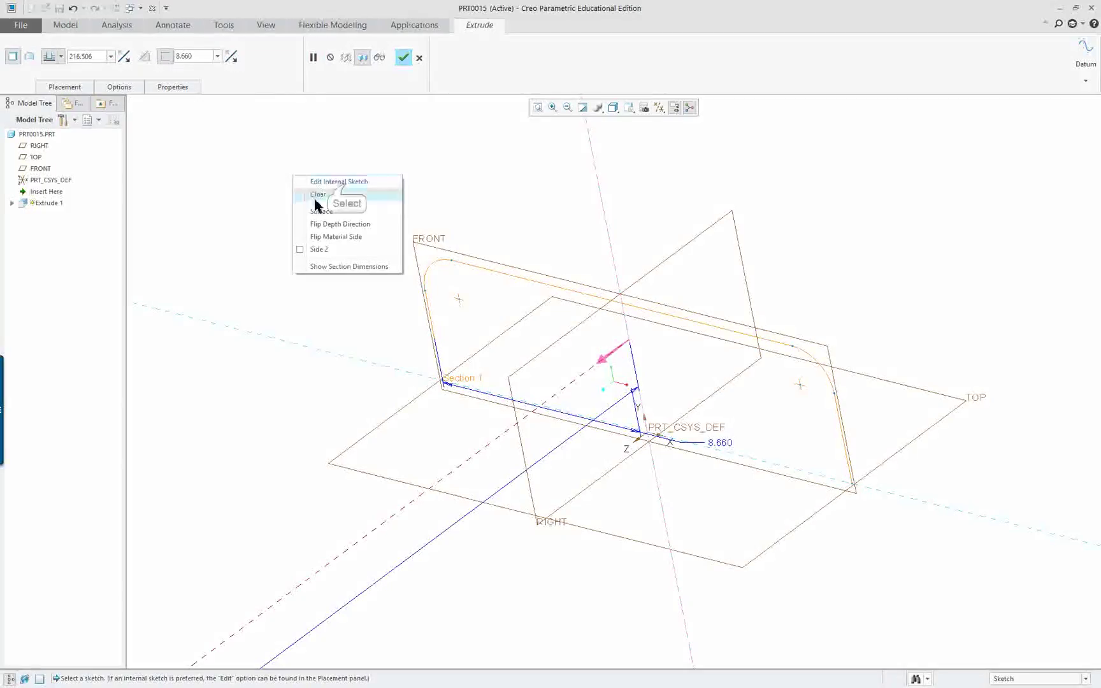
pyautogui.click(344, 183)
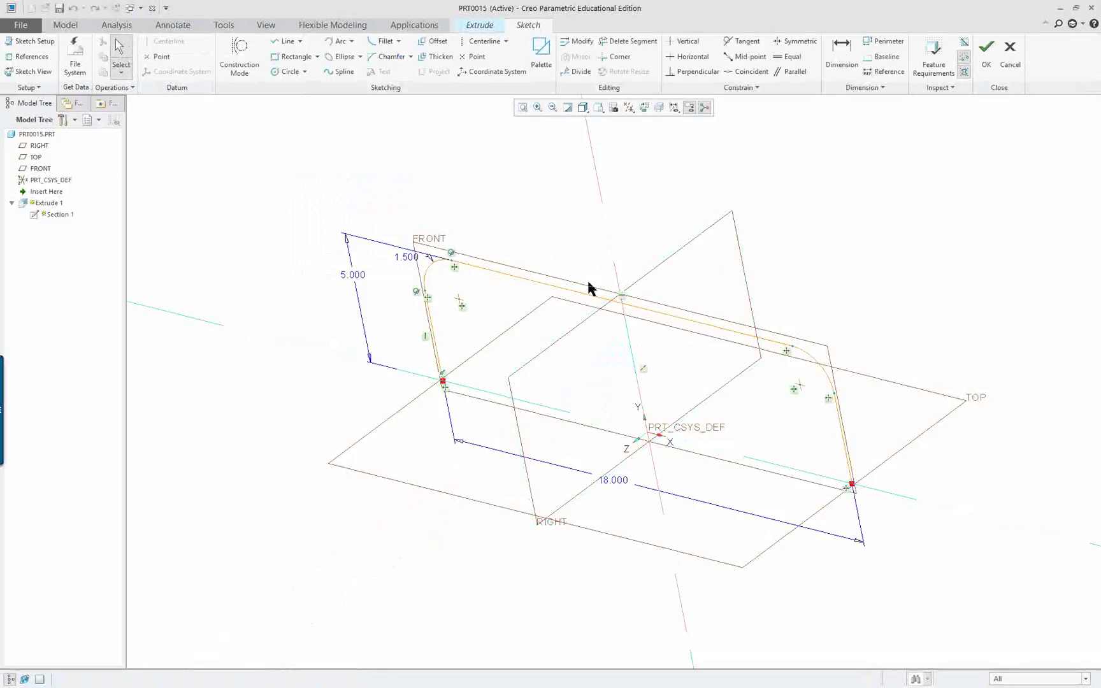
pyautogui.click(644, 108)
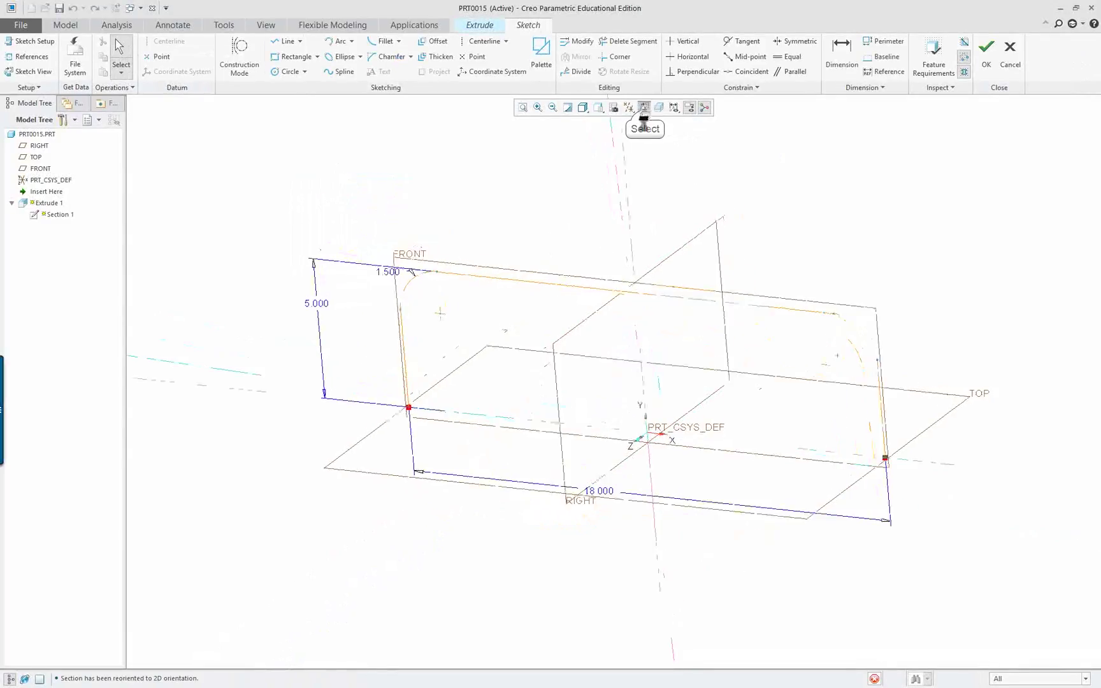
pyautogui.rightClick(497, 185)
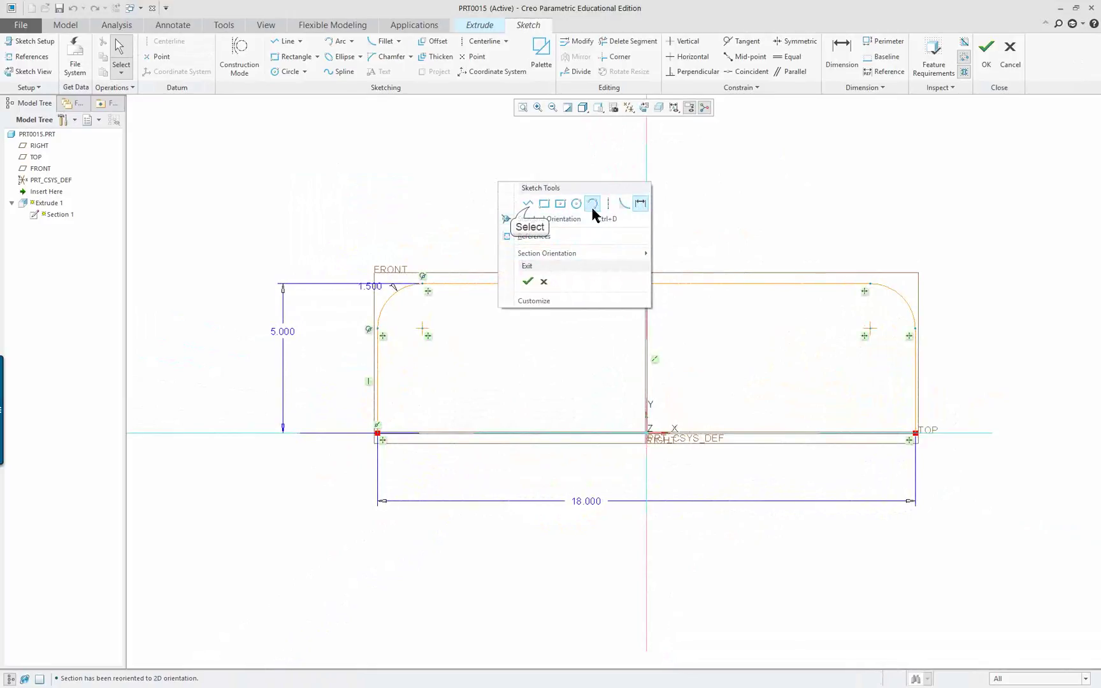
pyautogui.click(528, 203)
pyautogui.click(380, 437)
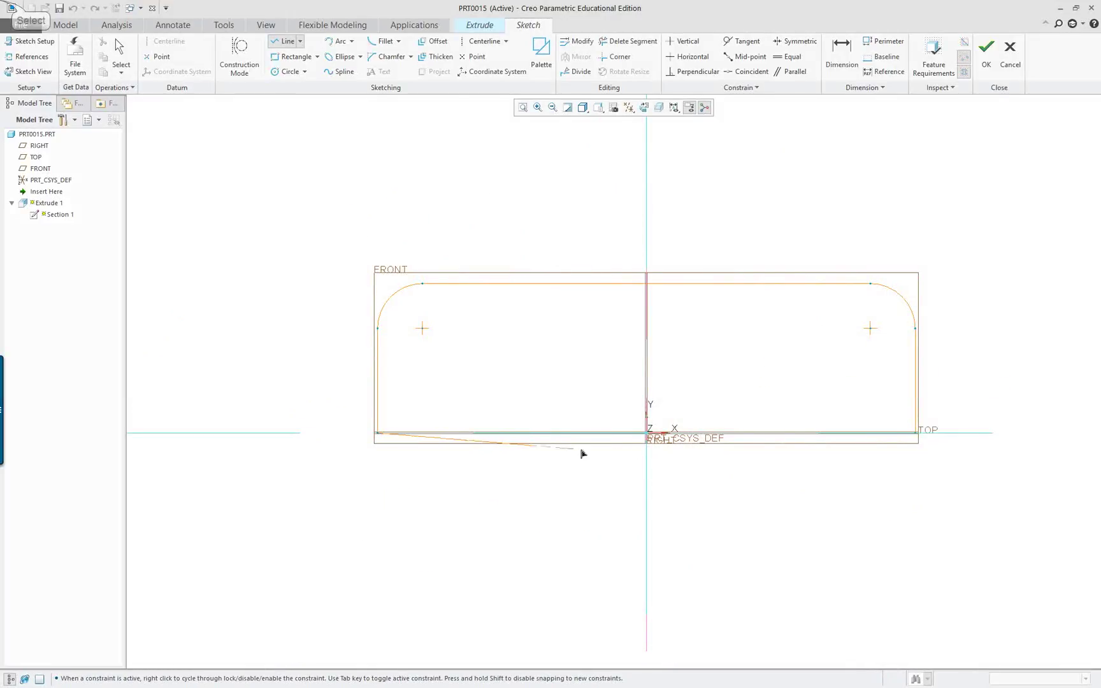
pyautogui.click(916, 433)
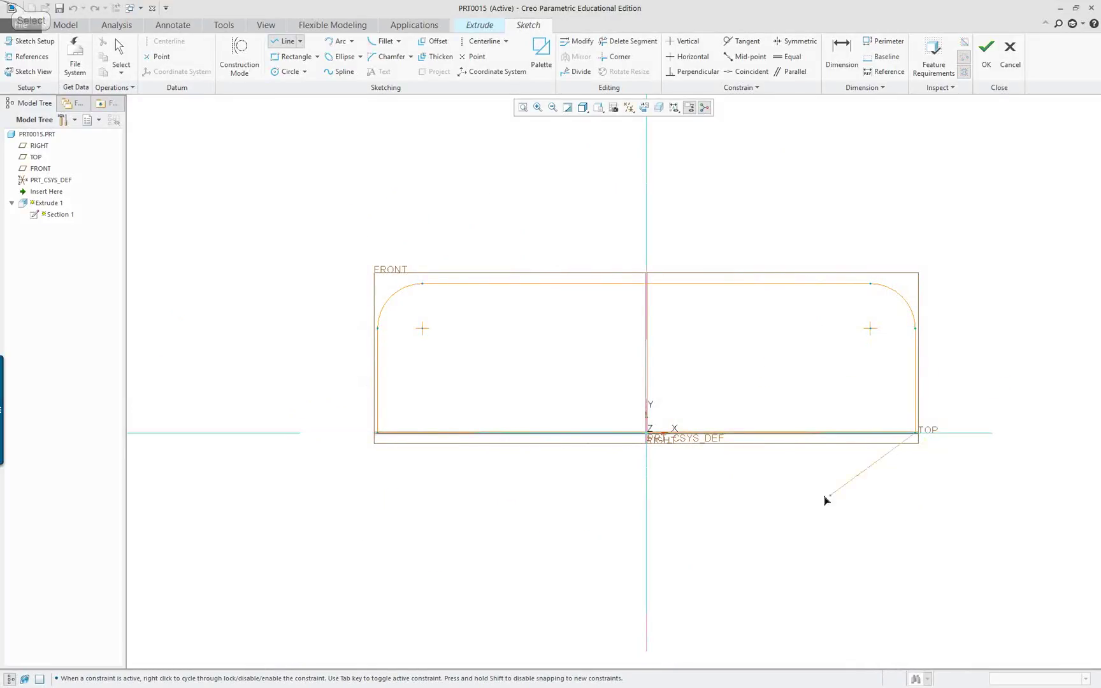
pyautogui.middleClick(531, 495)
pyautogui.middleClick(531, 496)
pyautogui.hotkey('ctrl', 'd')
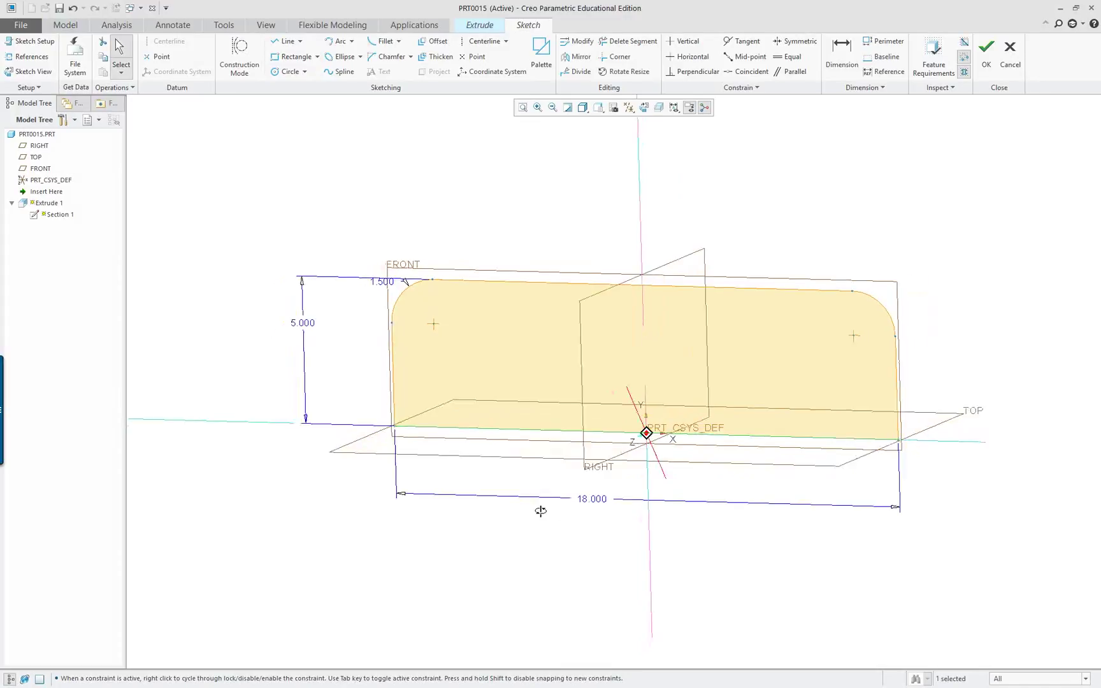
# - Finish the closed sketch and try to complete the thickened extrusion, returning to the feature definition
pyautogui.rightClick(729, 177)
pyautogui.click(761, 300)
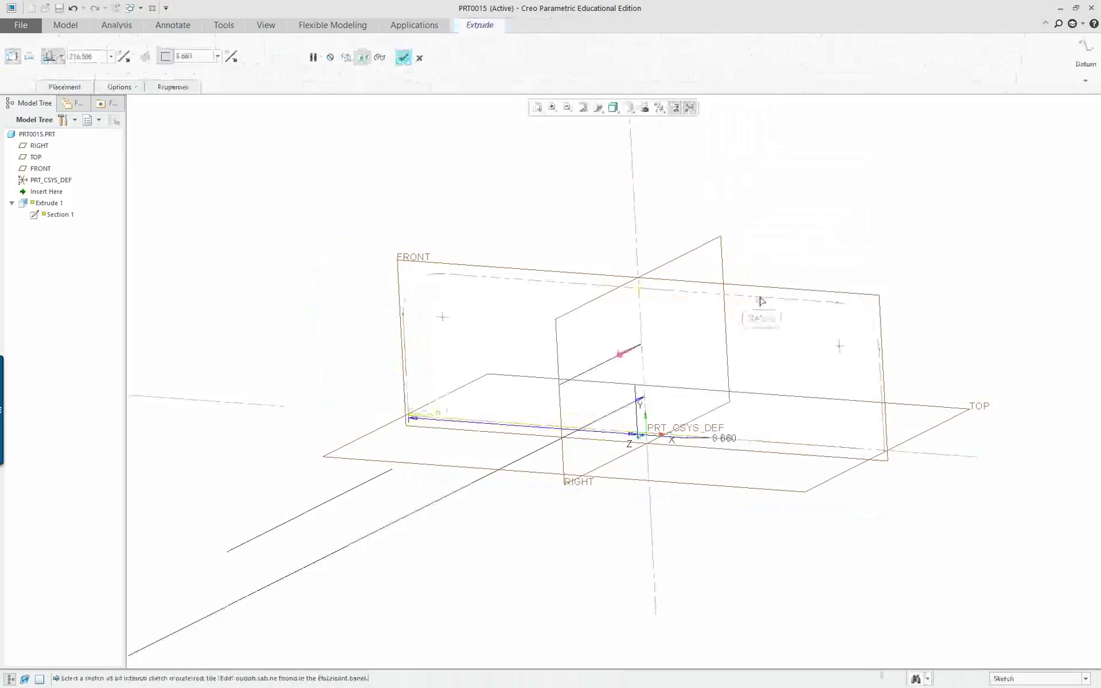
pyautogui.click(404, 59)
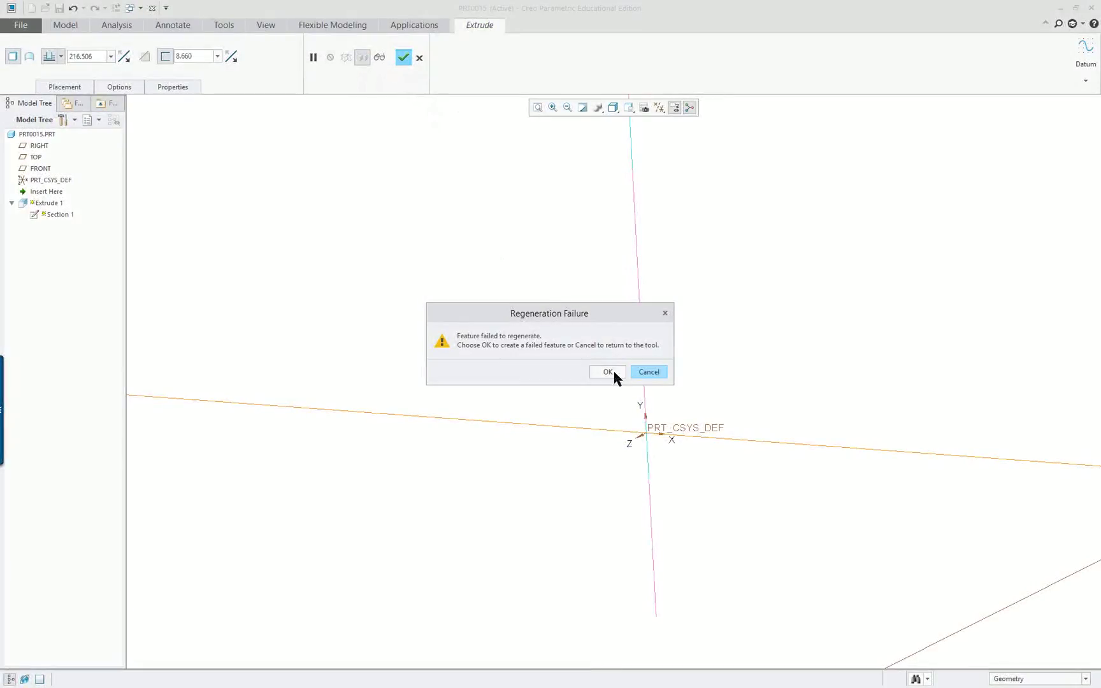
pyautogui.click(648, 373)
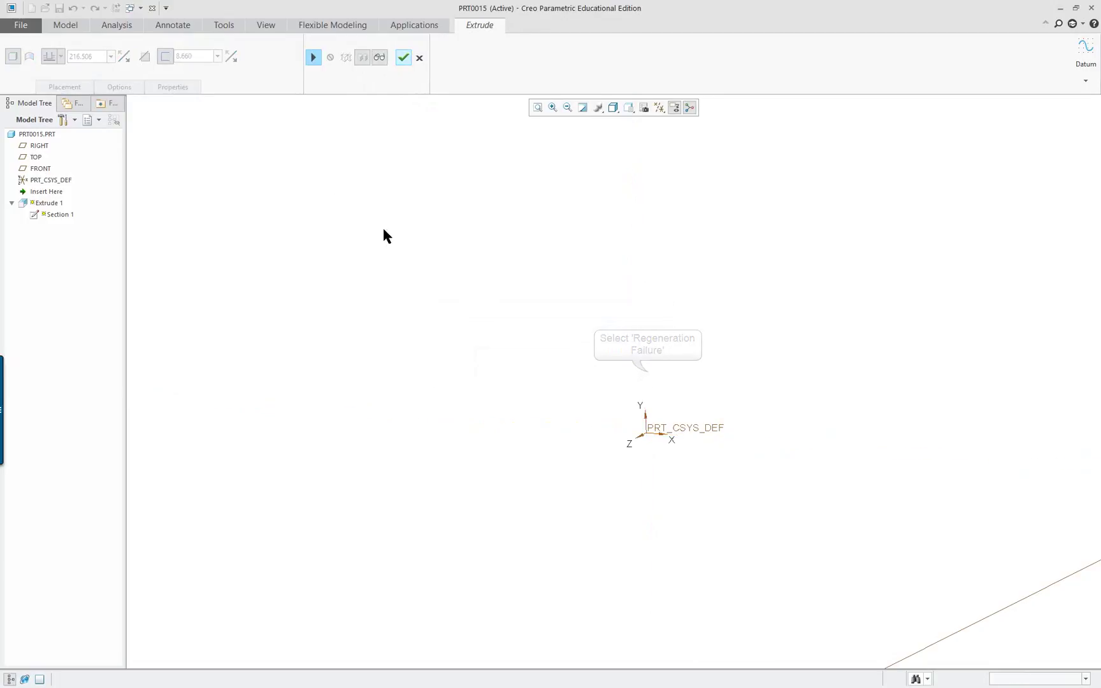
pyautogui.click(313, 59)
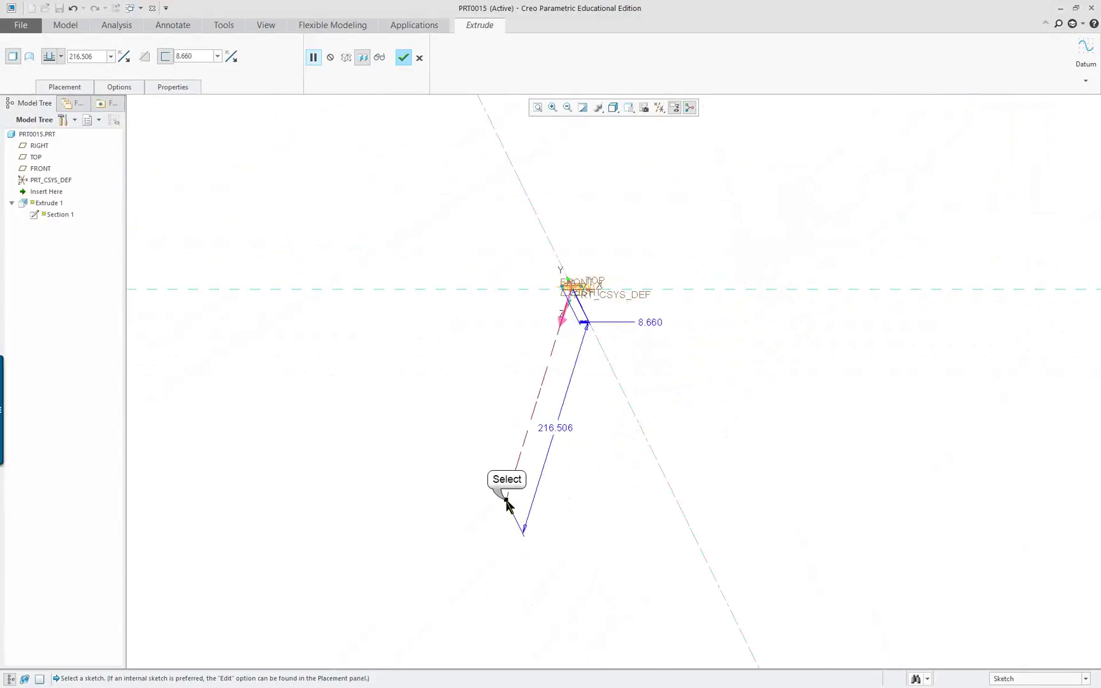
# - Shorten the extrusion depth to about 15.563
pyautogui.moveTo(507, 503); pyautogui.dragTo(577, 292)
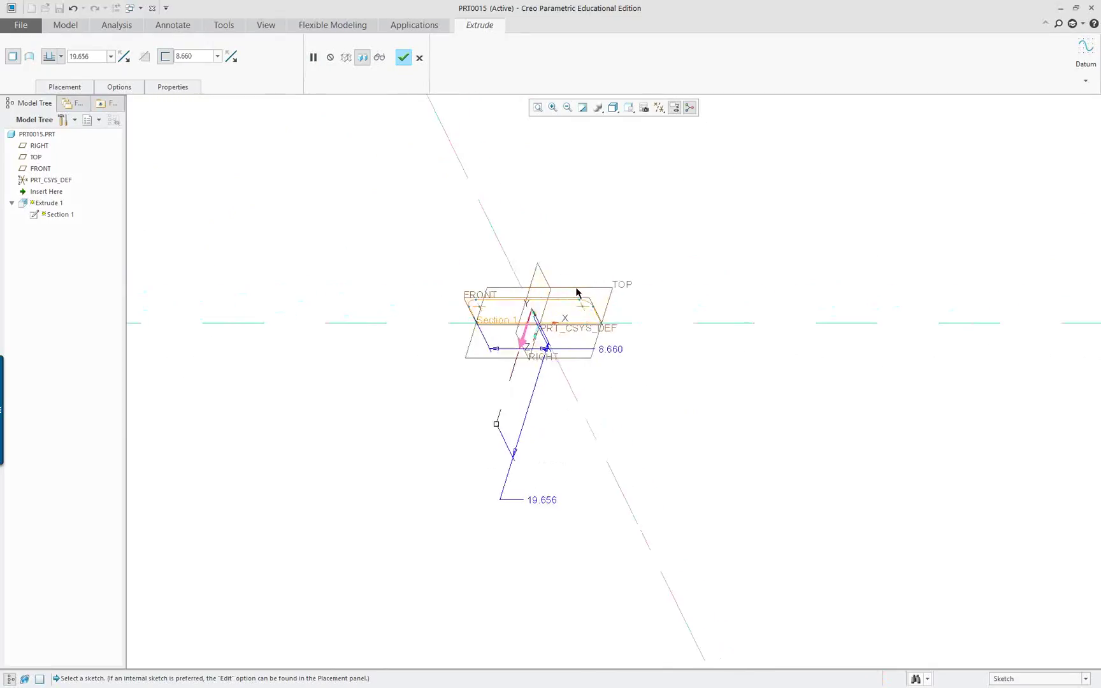
pyautogui.scroll(-3, 577, 292)
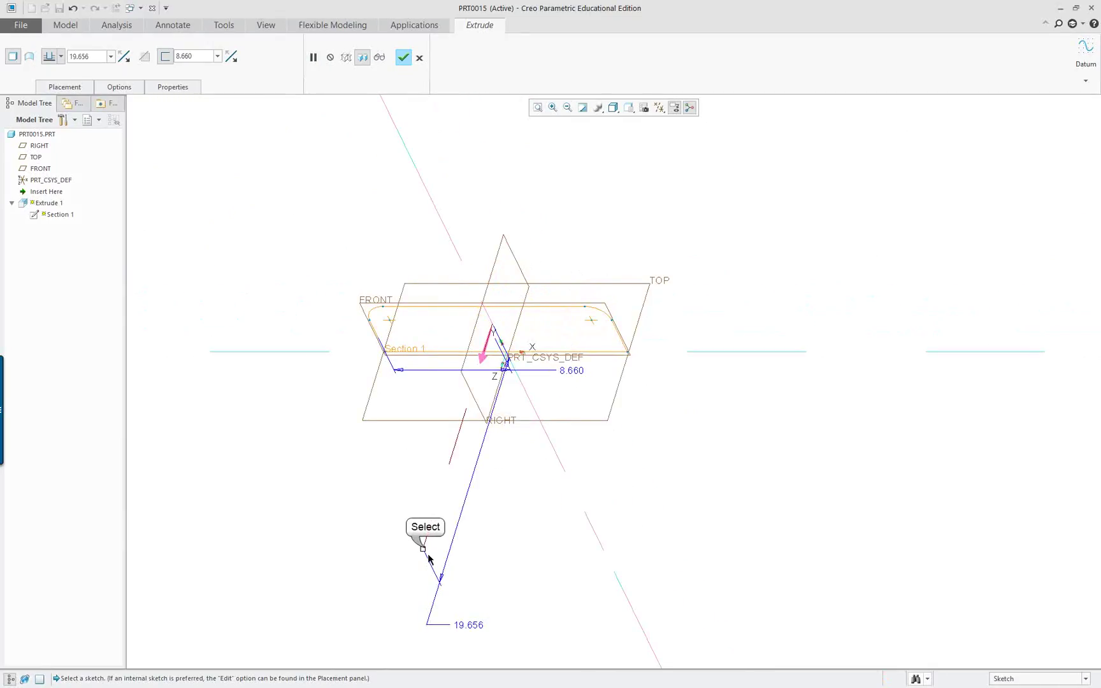
pyautogui.moveTo(424, 550); pyautogui.dragTo(452, 508)
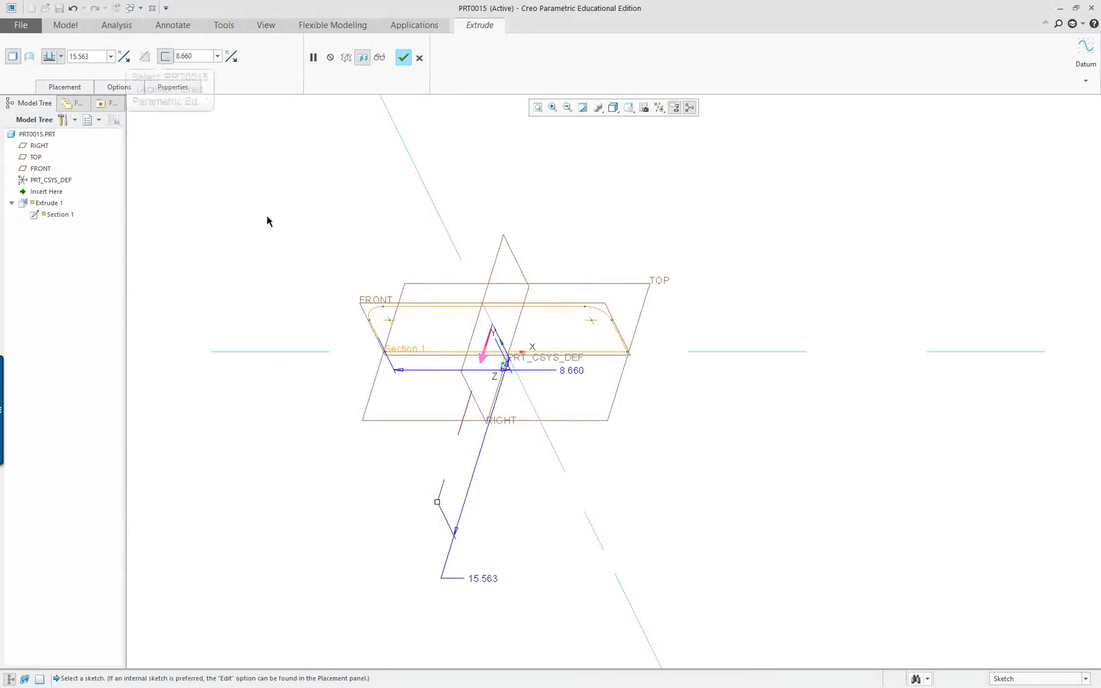
# - Turn off Thicken Sketch and complete the extrusion as a solid block
pyautogui.click(168, 57)
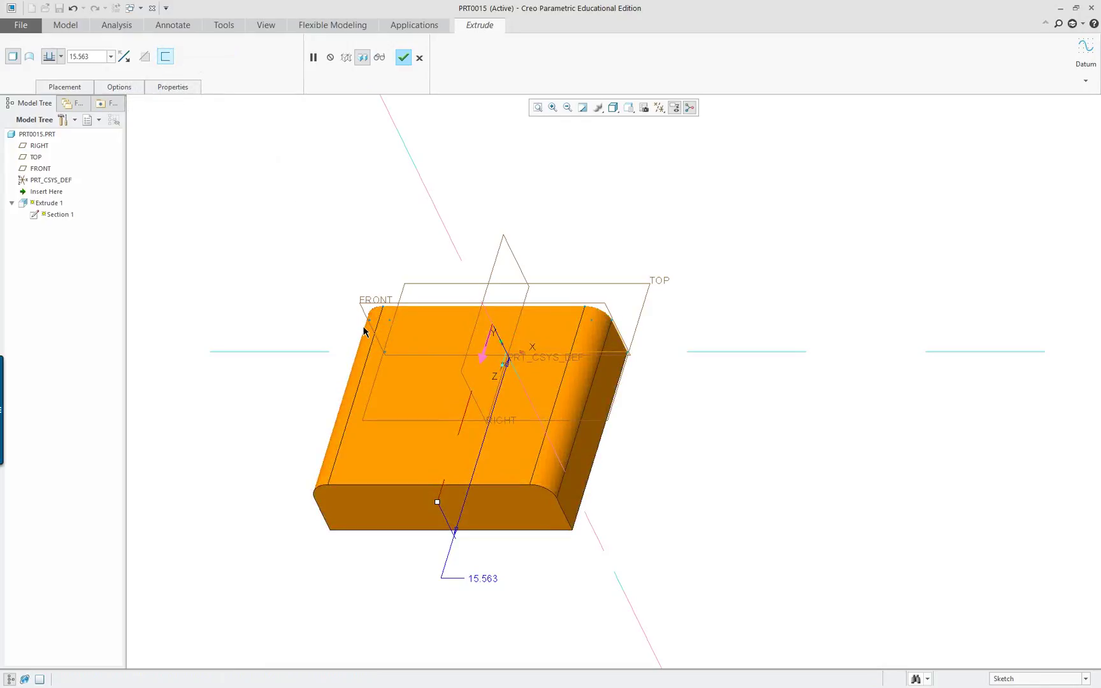
pyautogui.moveTo(364, 331); pyautogui.dragTo(346, 280, button='middle')
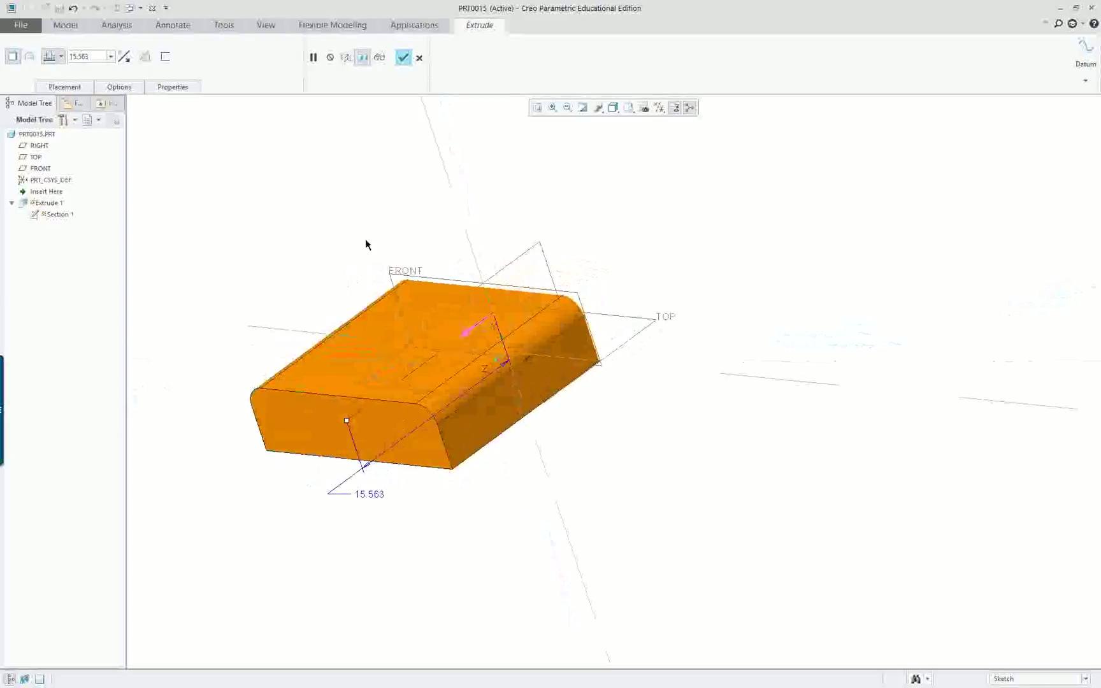
pyautogui.click(402, 60)
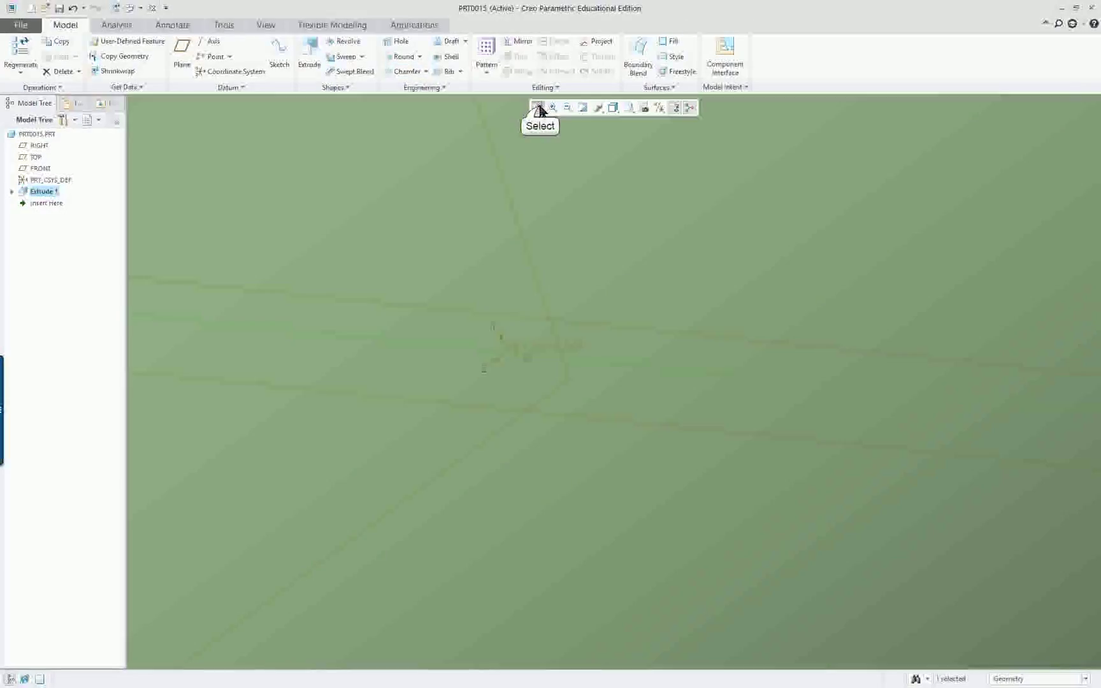
pyautogui.click(539, 107)
pyautogui.moveTo(396, 283)
pyautogui.mouseDown(button='middle')
pyautogui.moveTo(425, 253)
pyautogui.moveTo(410, 290)
pyautogui.mouseUp(button='middle')
# - Redefine the extrusion and turn Thicken Sketch back on
pyautogui.rightClick(380, 249)
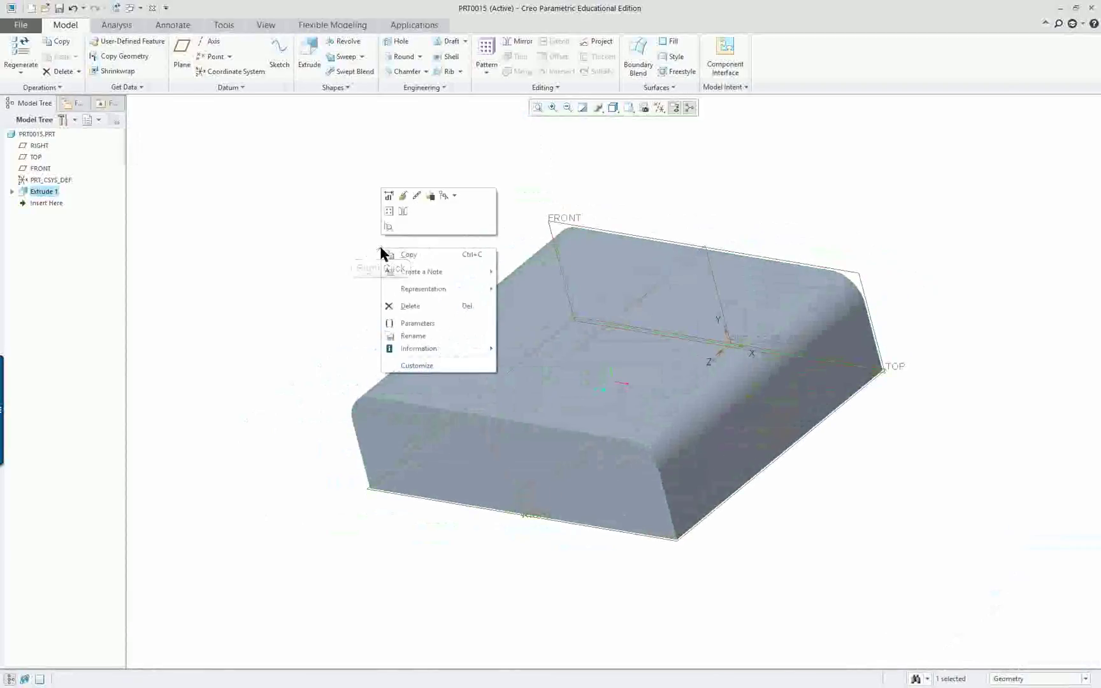
pyautogui.click(402, 196)
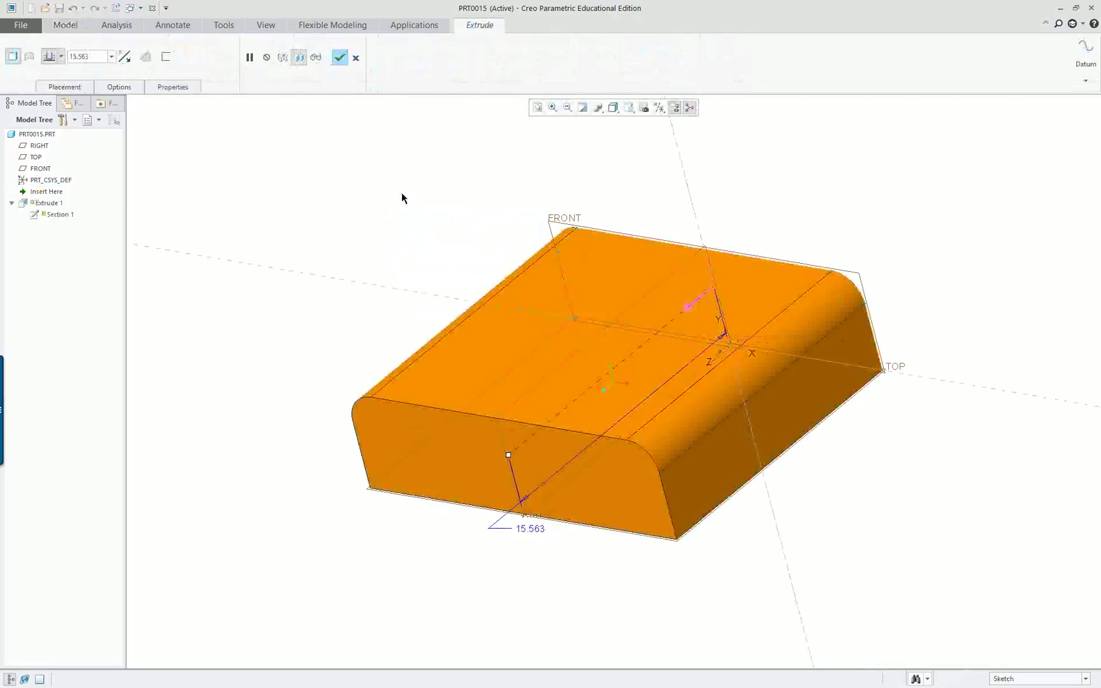
pyautogui.click(166, 57)
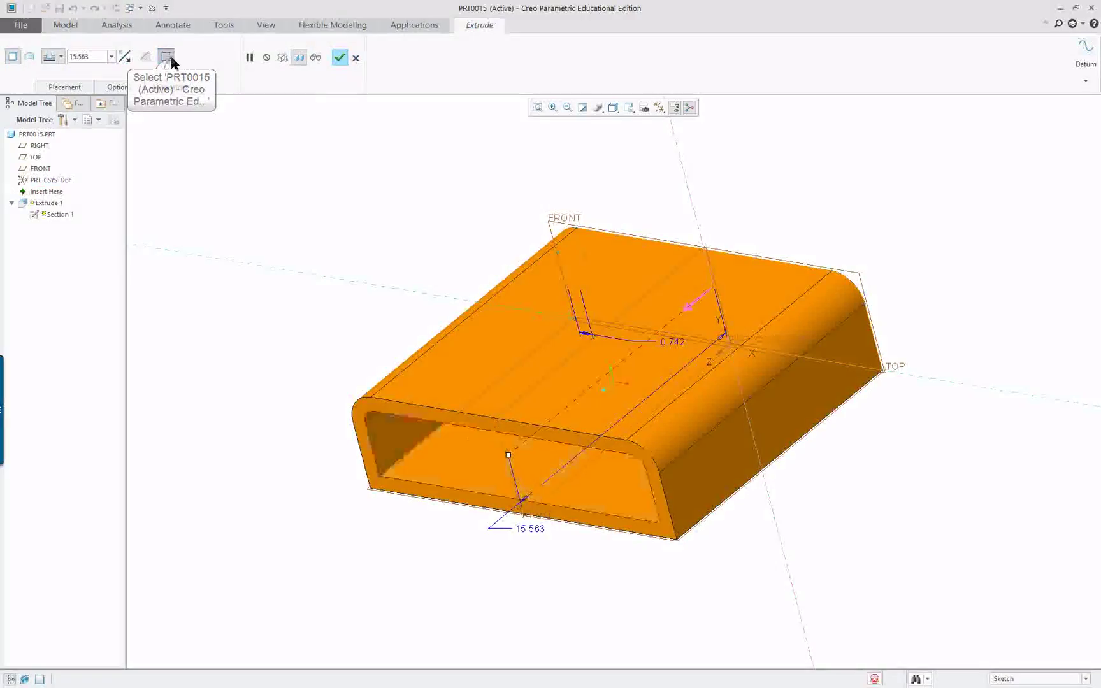
# - Delete the lower horizontal closing line from the extrusion's internal sketch and finish the sketch
pyautogui.rightClick(331, 169)
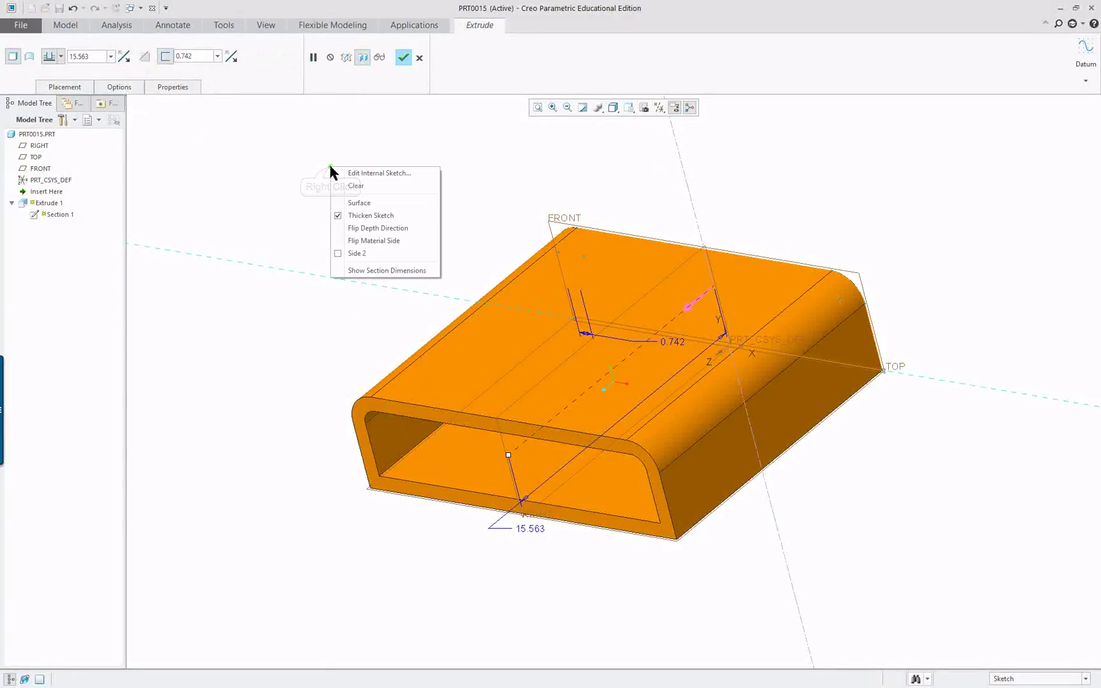
pyautogui.click(371, 178)
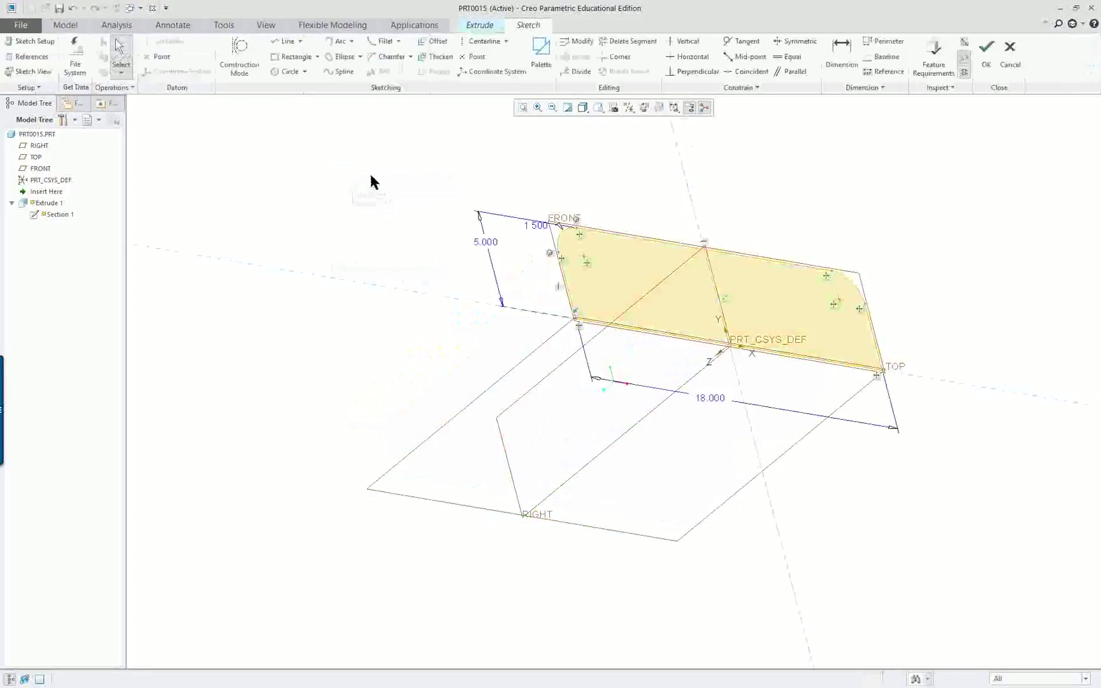
pyautogui.click(652, 334)
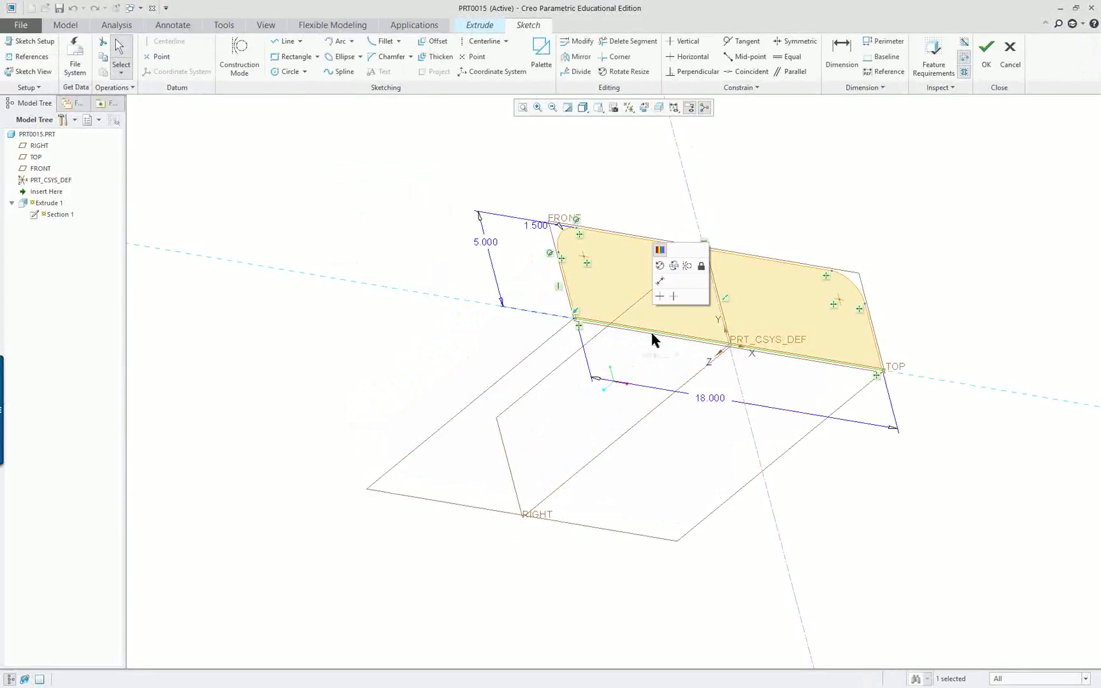
pyautogui.press('Delete')
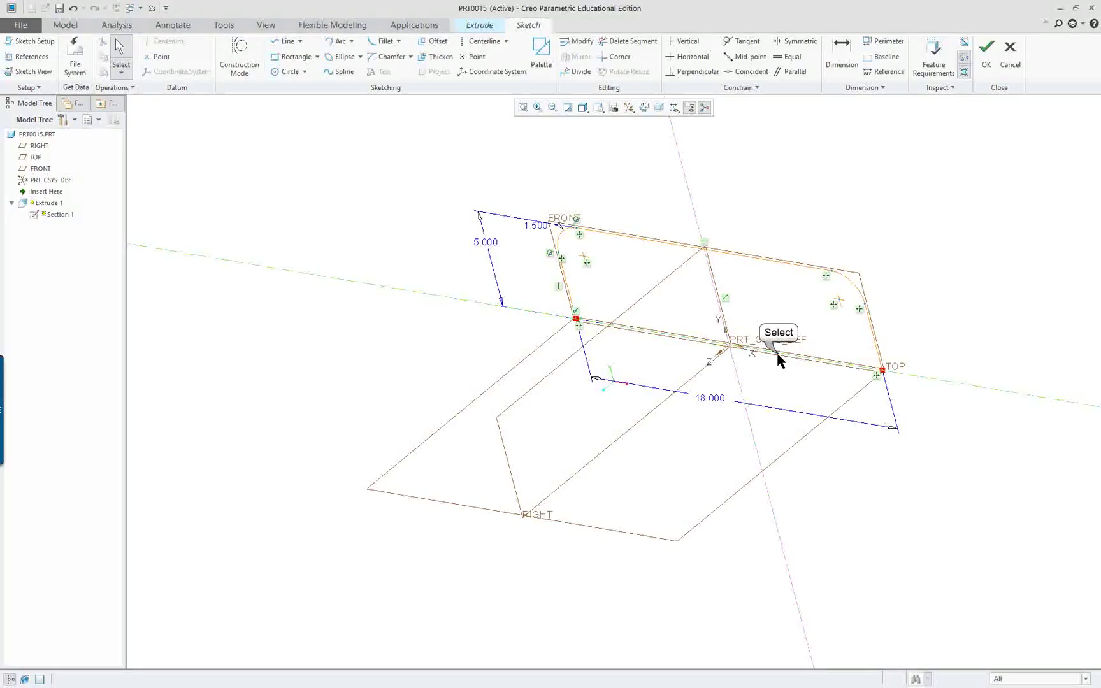
pyautogui.click(778, 358)
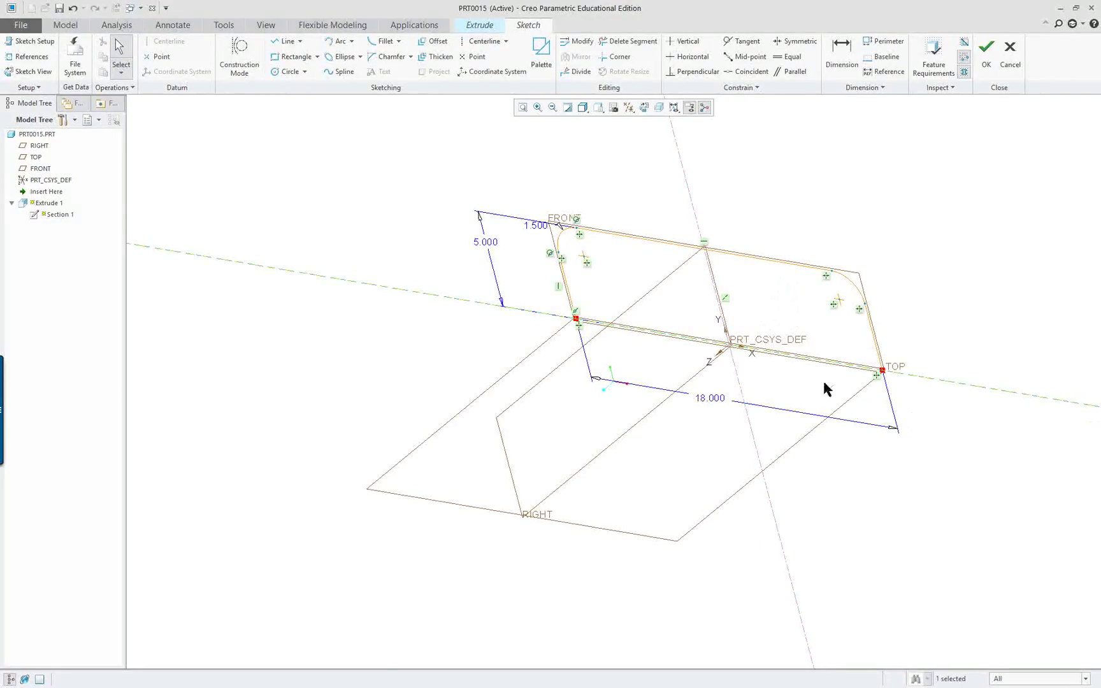
pyautogui.scroll(-4, 812, 376)
pyautogui.scroll(4, 707, 351)
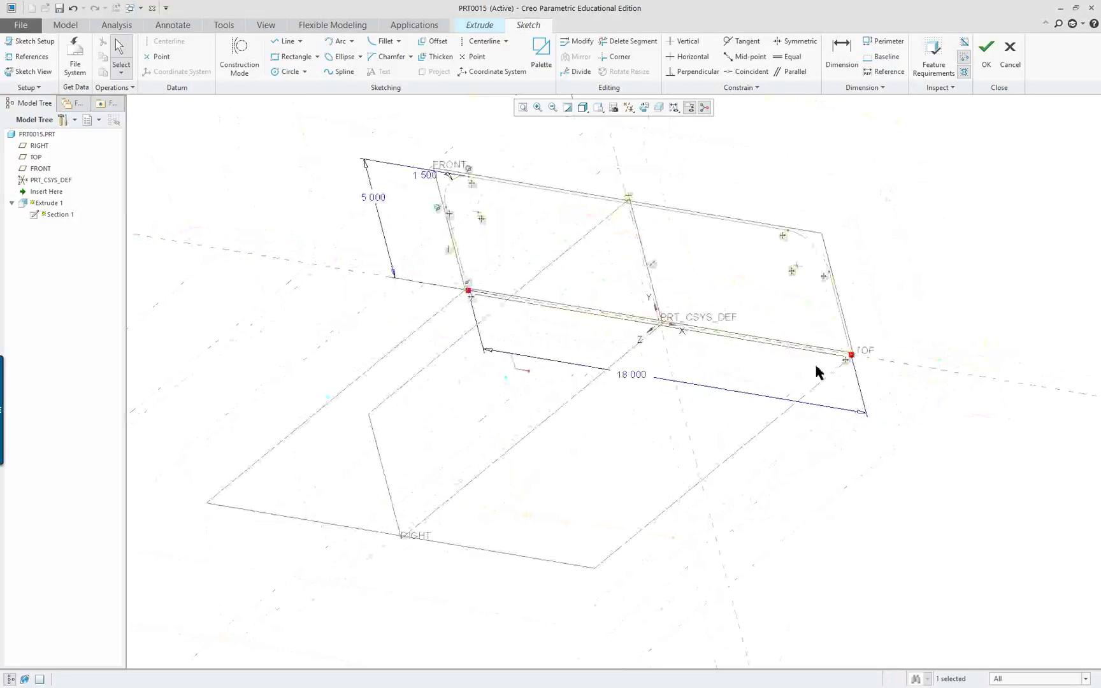
pyautogui.click(986, 51)
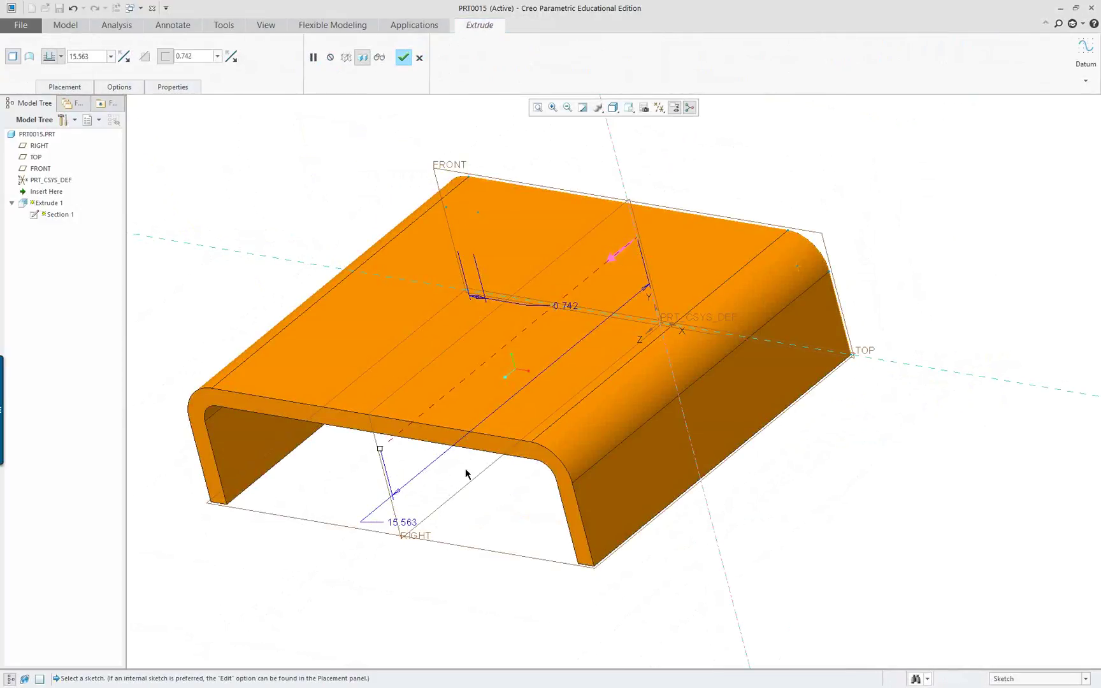
# - Inspect the thickened open channel preview and complete the redefined extrusion
pyautogui.moveTo(466, 474); pyautogui.dragTo(479, 499, button='middle')
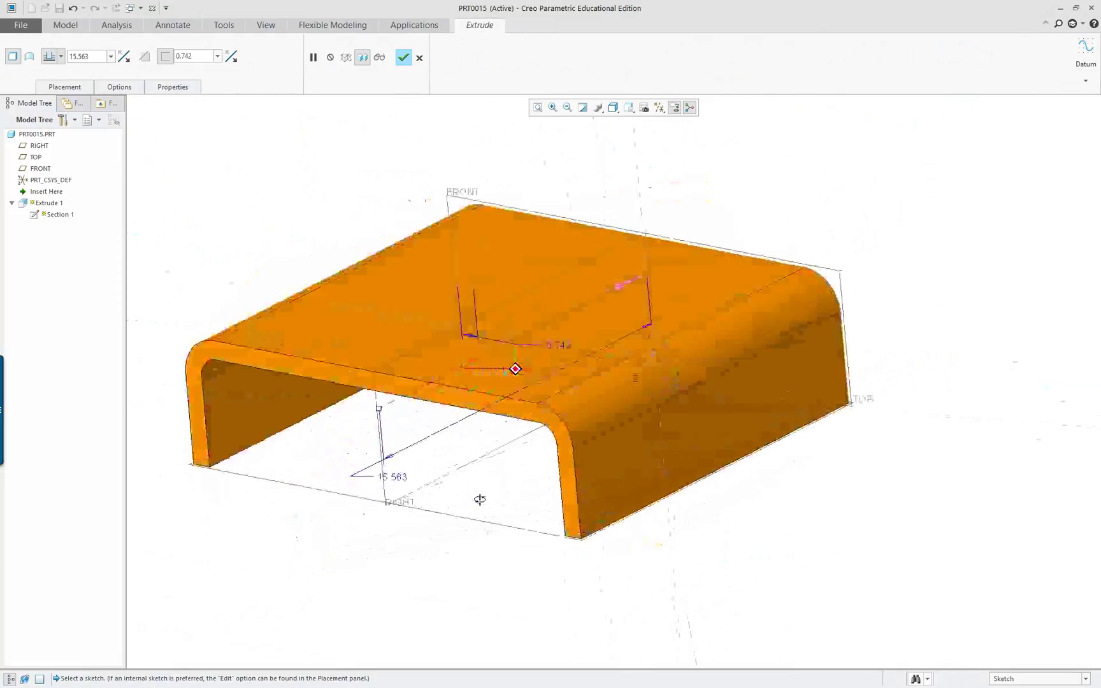
pyautogui.moveTo(467, 455); pyautogui.dragTo(485, 438, button='middle')
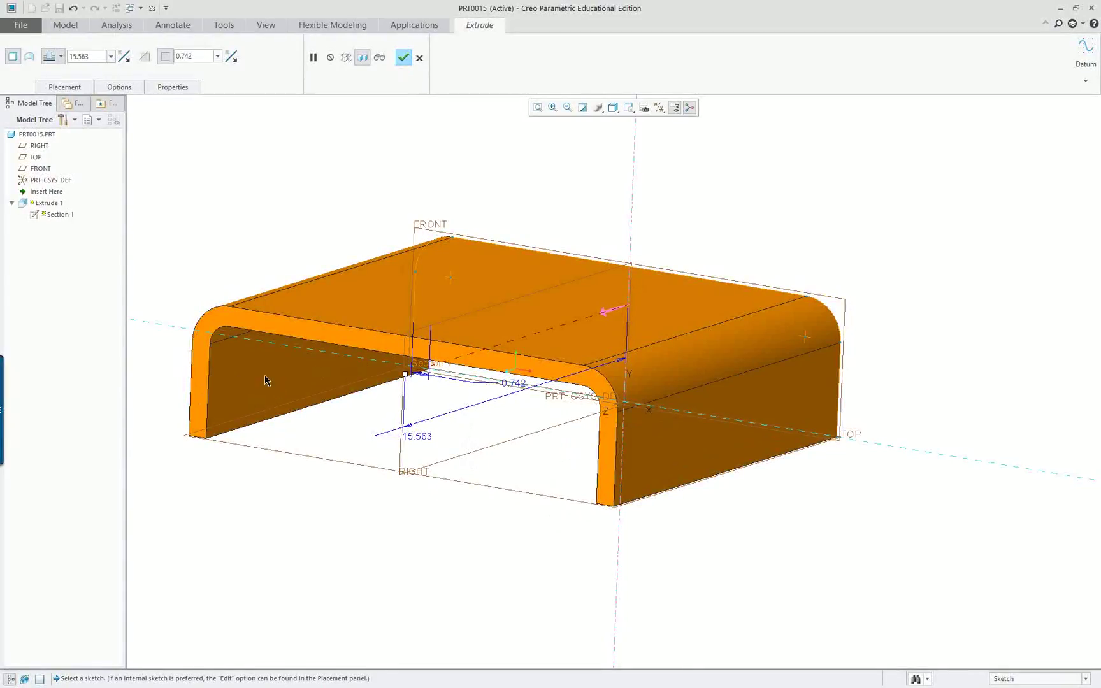
pyautogui.moveTo(561, 431); pyautogui.dragTo(549, 446, button='middle')
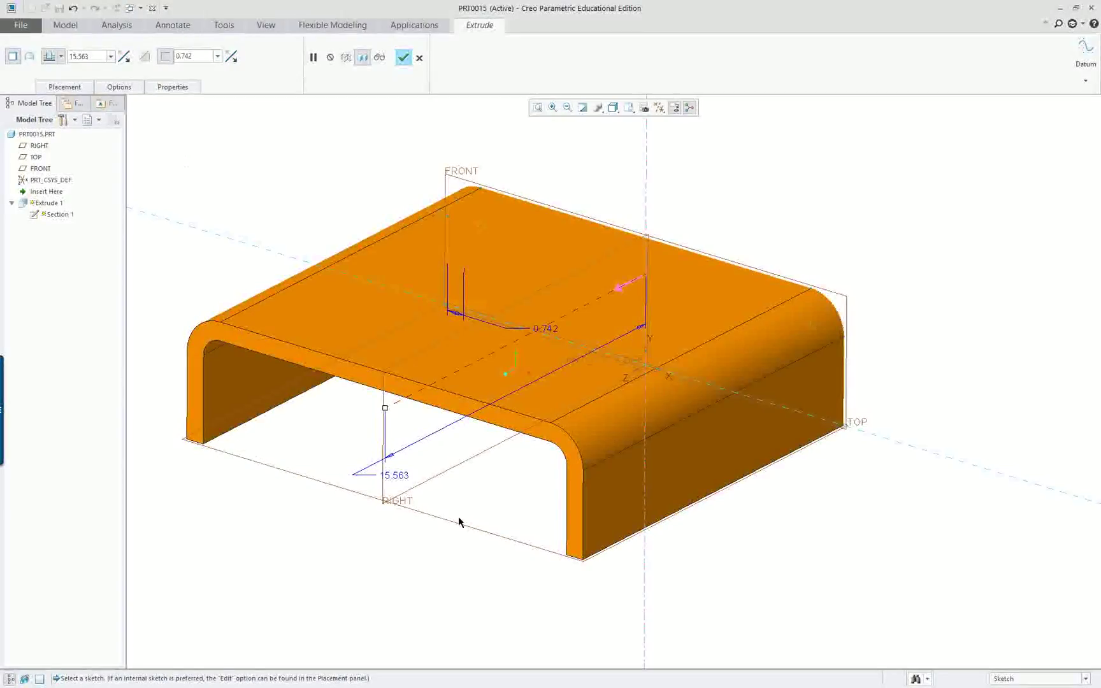
pyautogui.click(403, 57)
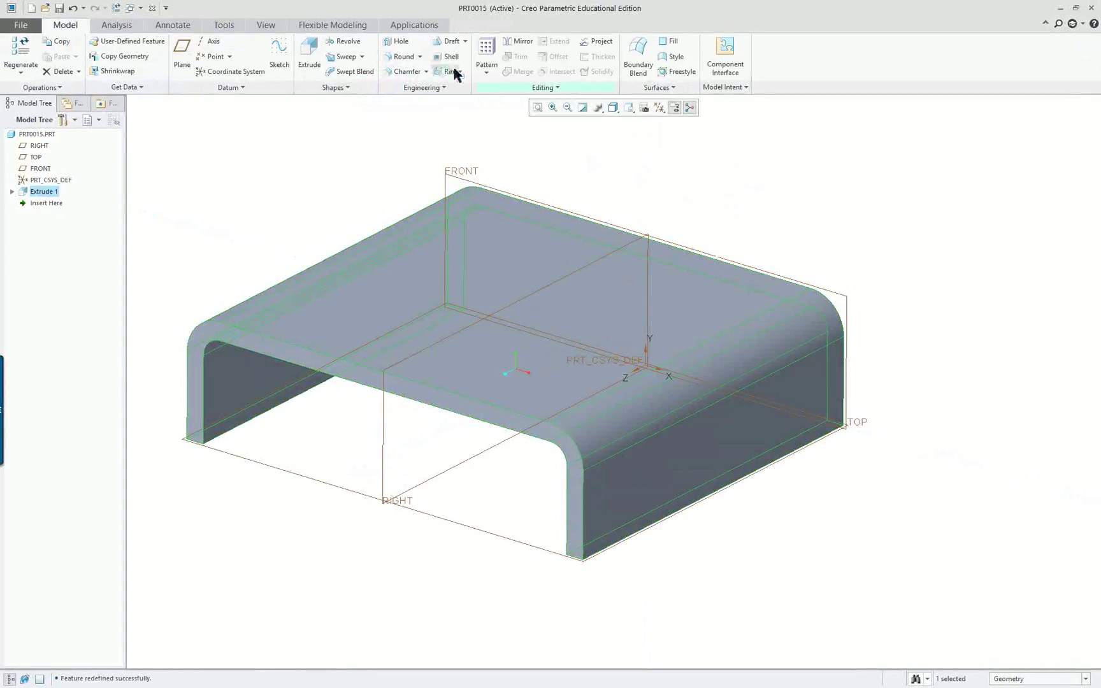
# - Search the commands for "sheet" and start Convert to Sheetmetal for the part
pyautogui.click(1058, 24)
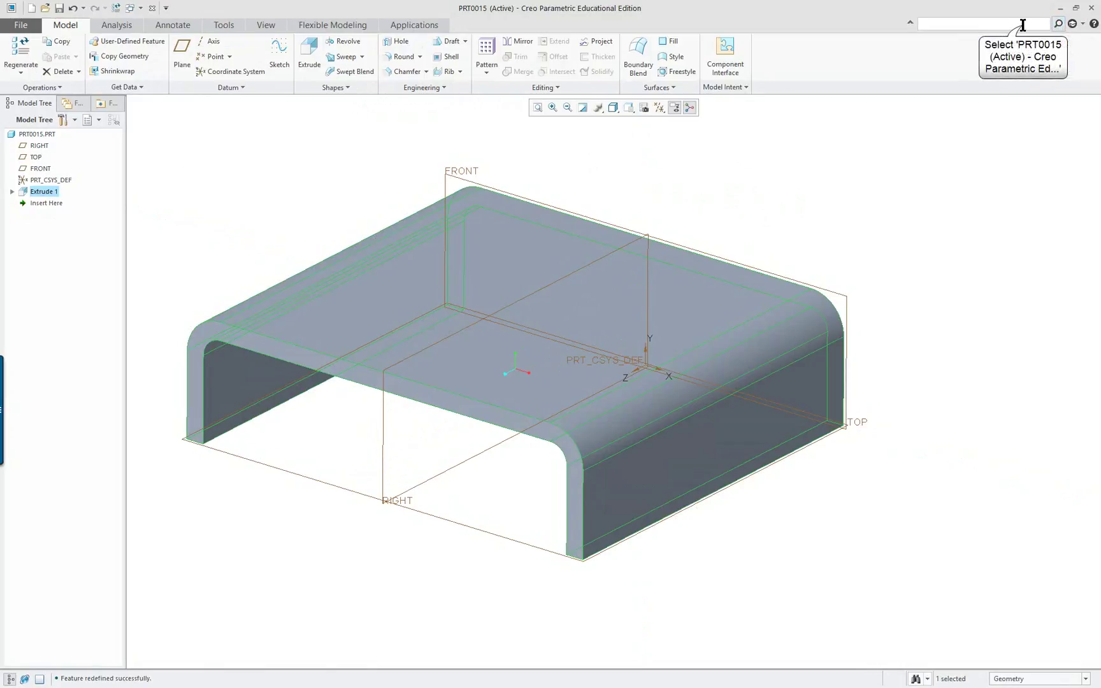
pyautogui.write('sheet')
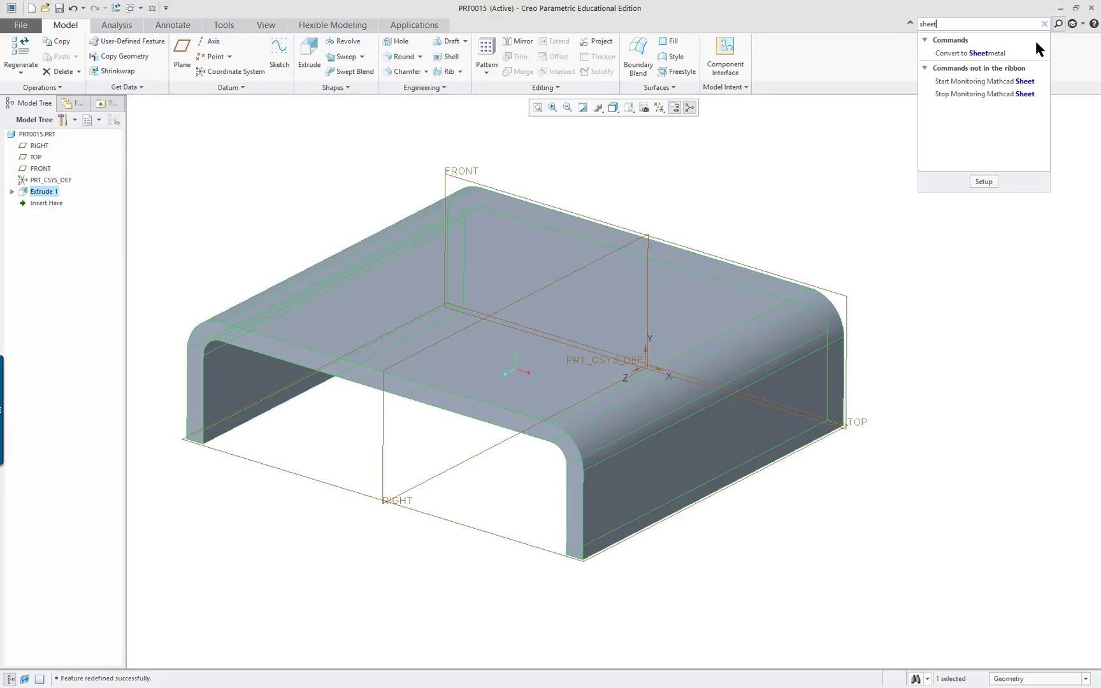
pyautogui.moveTo(986, 56)
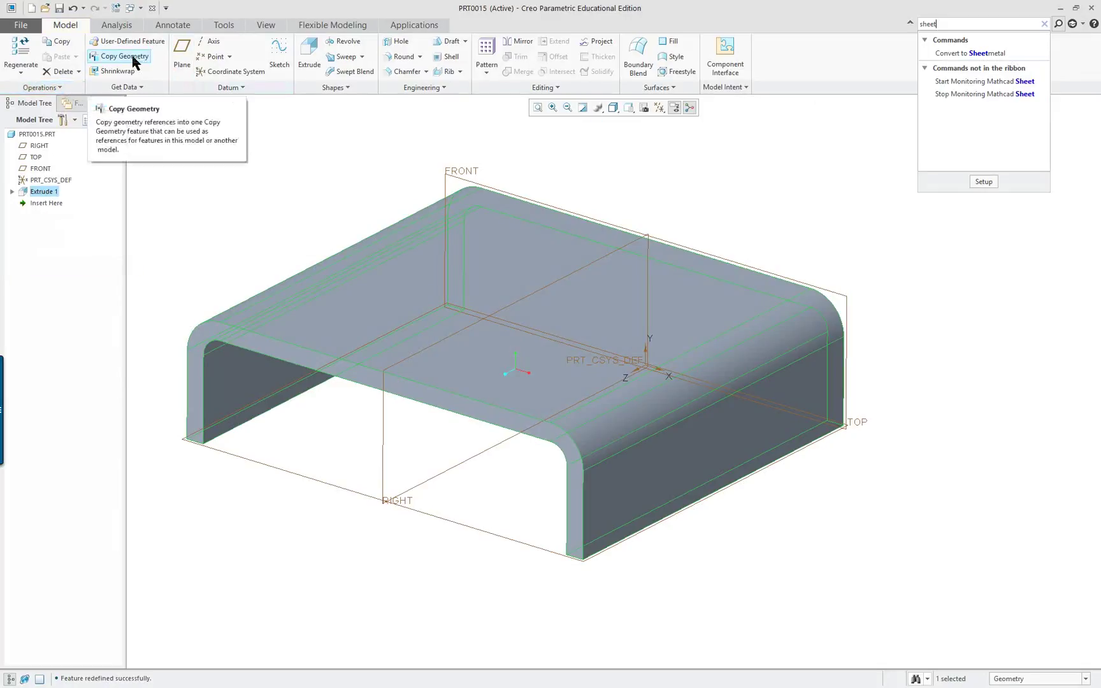
pyautogui.click(42, 88)
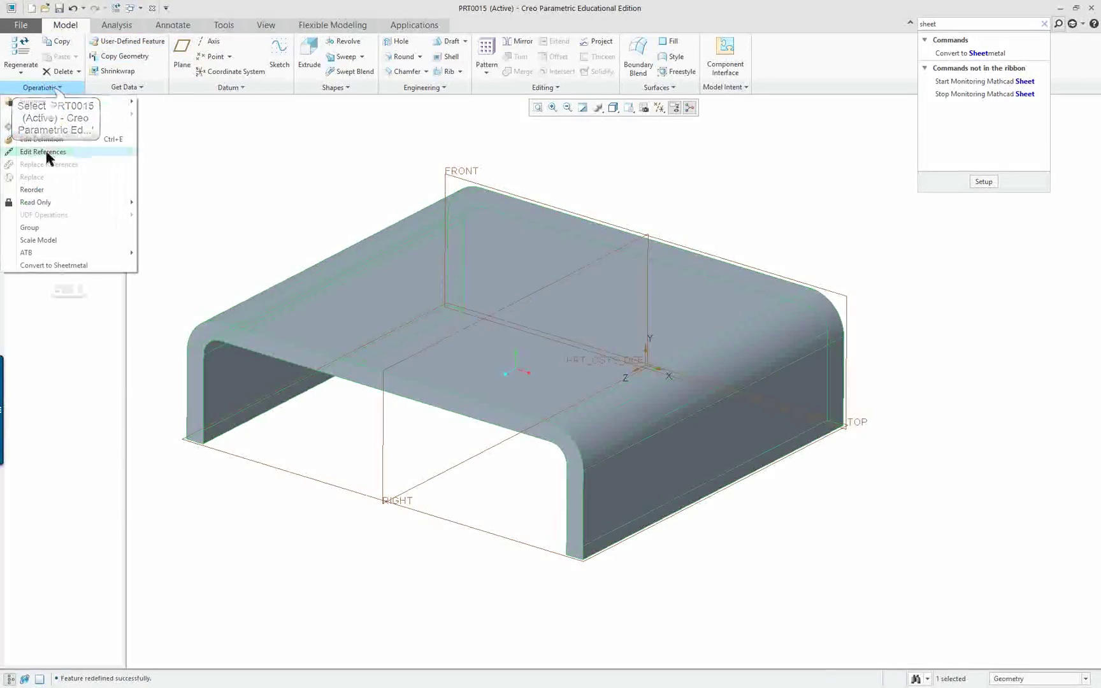
pyautogui.click(58, 265)
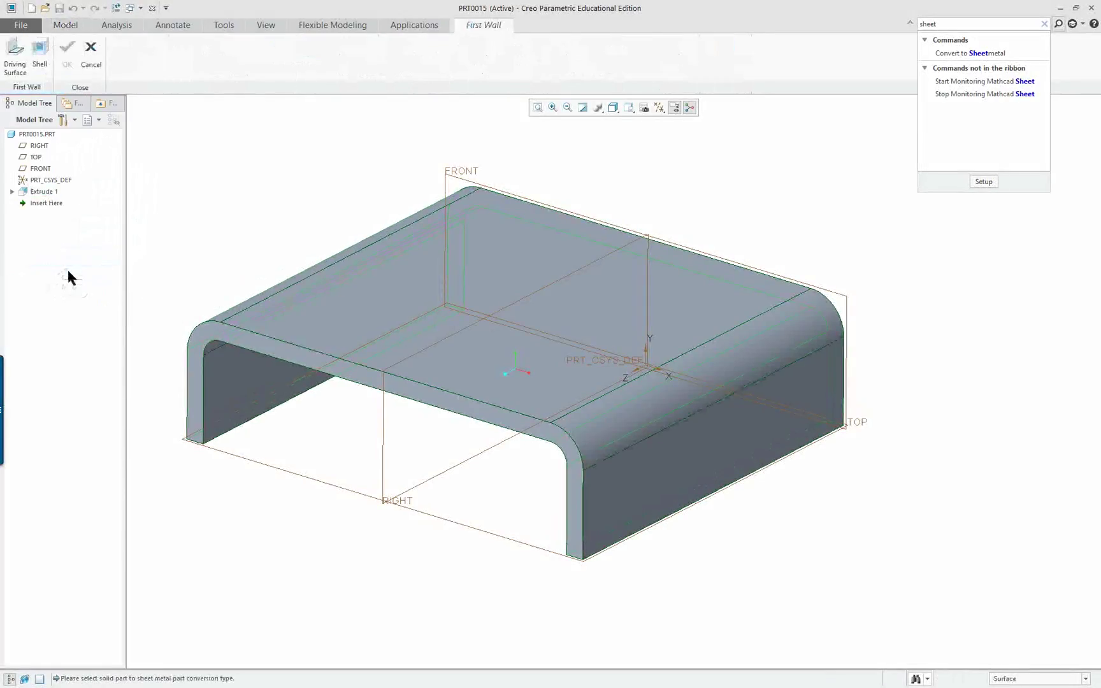
pyautogui.click(1043, 24)
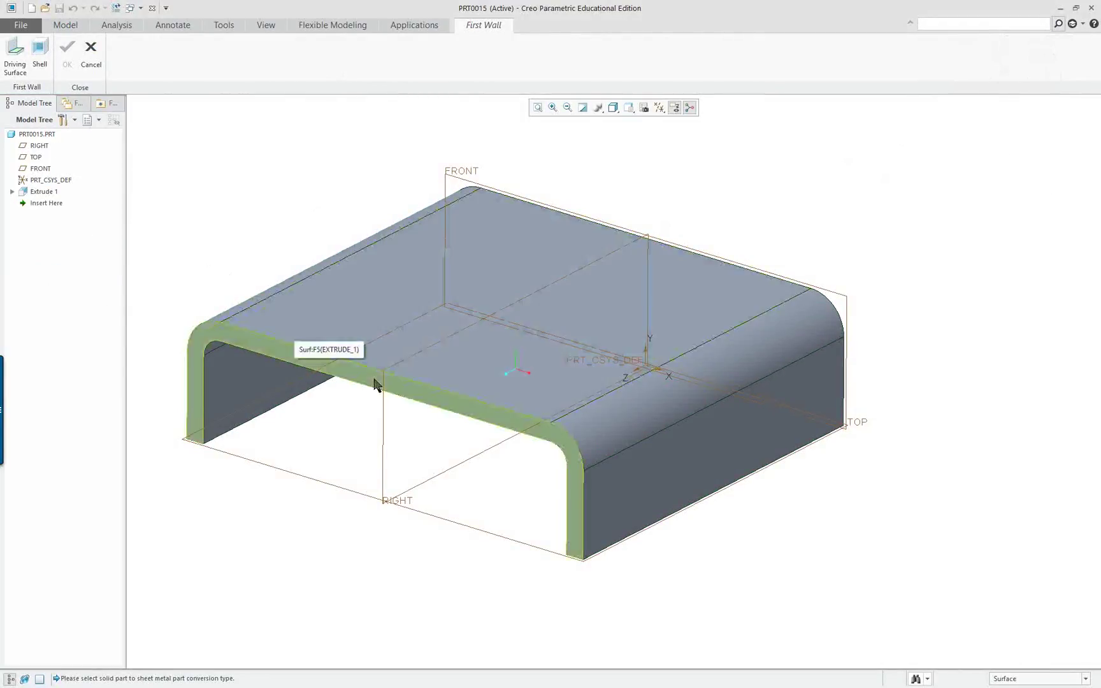
# - Convert the channel to sheet metal with the Driving Surface method, using the underside of its horizontal wall as the driving surface
pyautogui.moveTo(373, 381); pyautogui.dragTo(385, 319, button='middle')
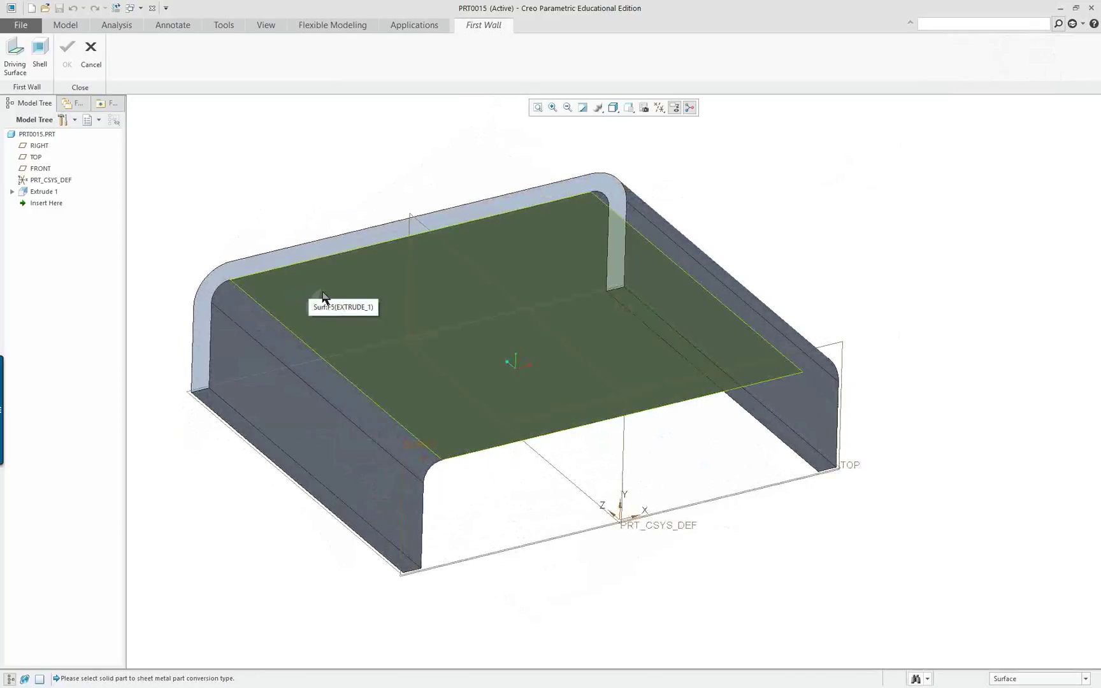
pyautogui.click(324, 295)
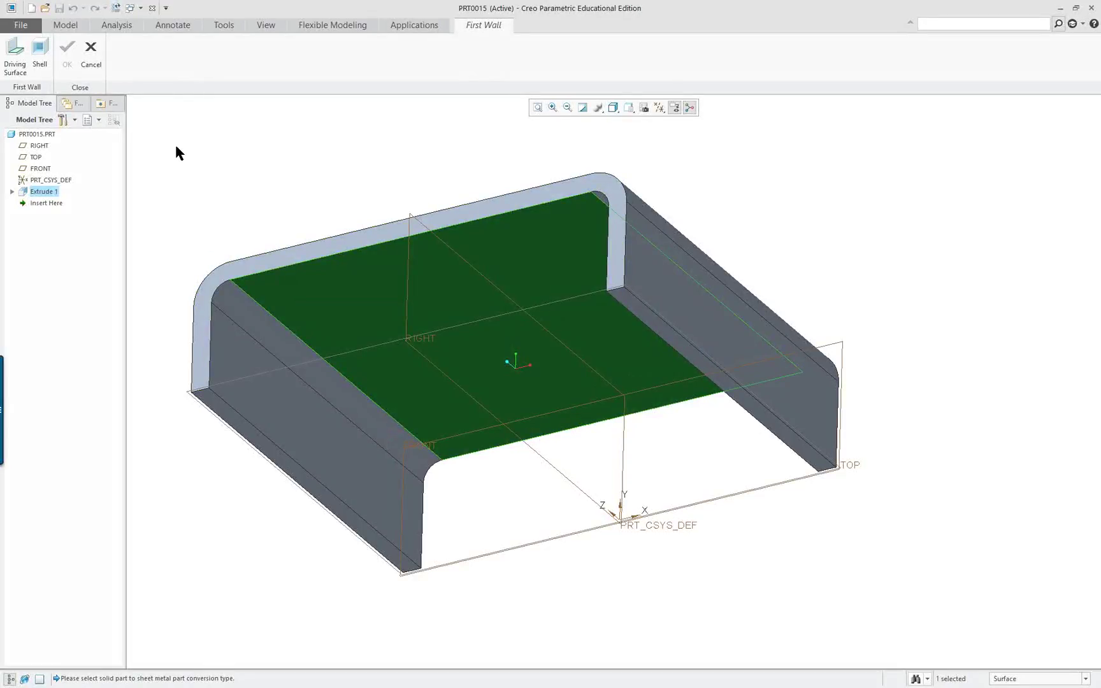
pyautogui.click(17, 51)
pyautogui.moveTo(445, 329); pyautogui.dragTo(383, 300, button='middle')
pyautogui.click(314, 57)
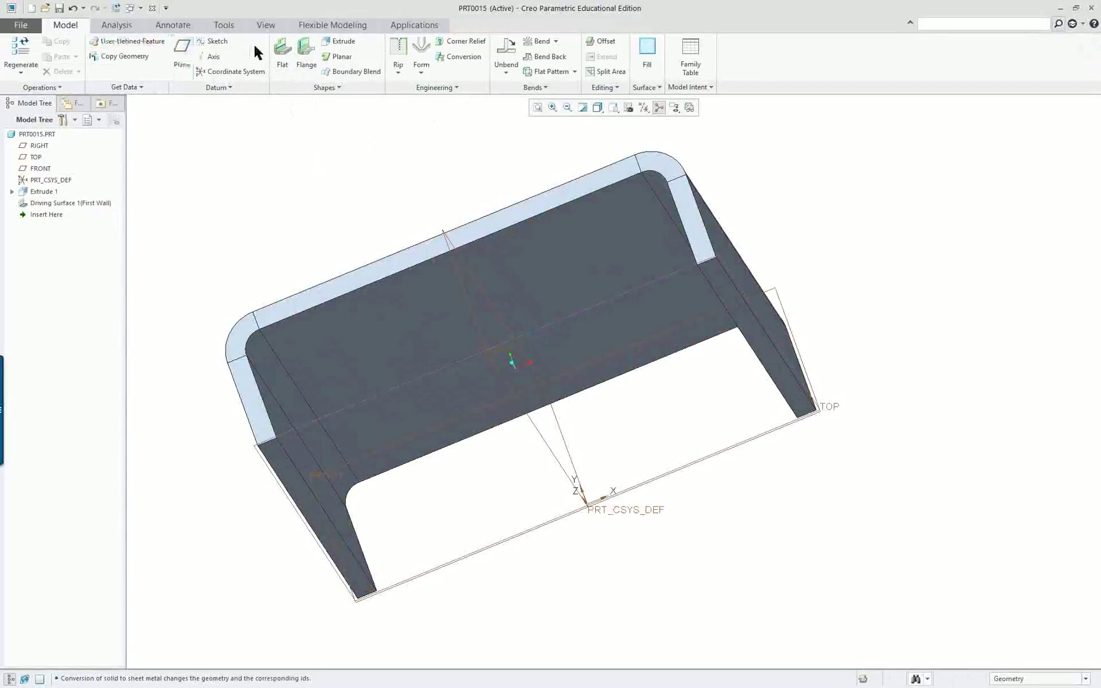
# - Create a flat pattern of the sheet metal channel with the driving surface kept fixed, and view the result in the default orientation
pyautogui.moveTo(820, 436); pyautogui.dragTo(801, 492, button='middle')
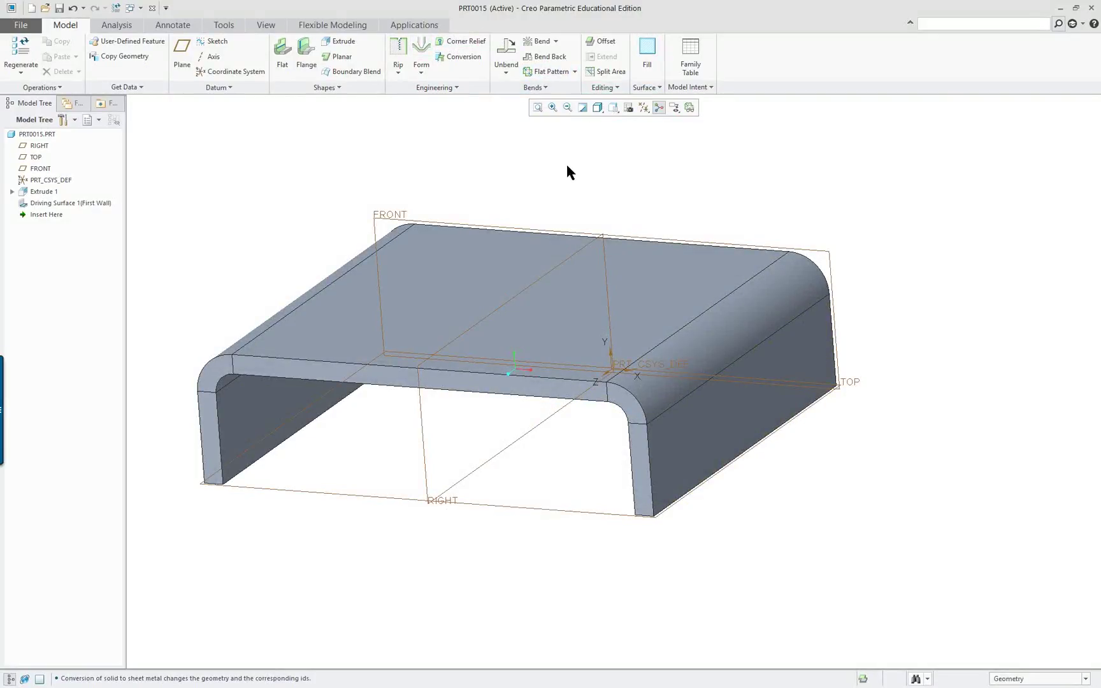
pyautogui.click(554, 72)
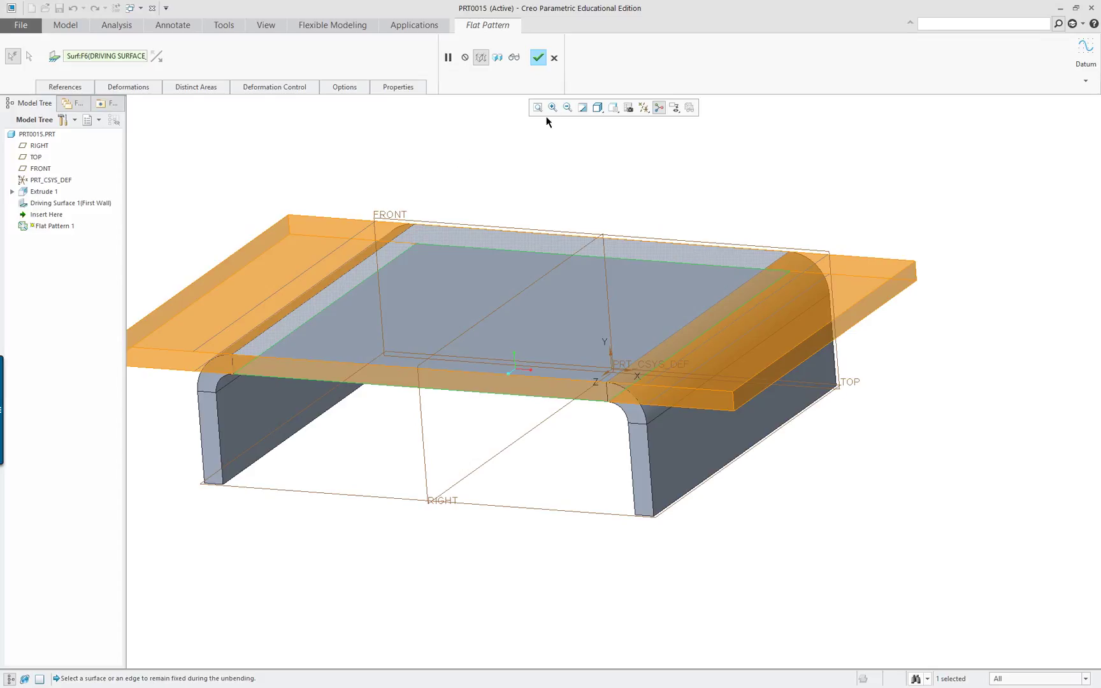
pyautogui.click(539, 59)
pyautogui.moveTo(556, 234); pyautogui.dragTo(559, 187, button='middle')
pyautogui.hotkey('ctrl', 'd')
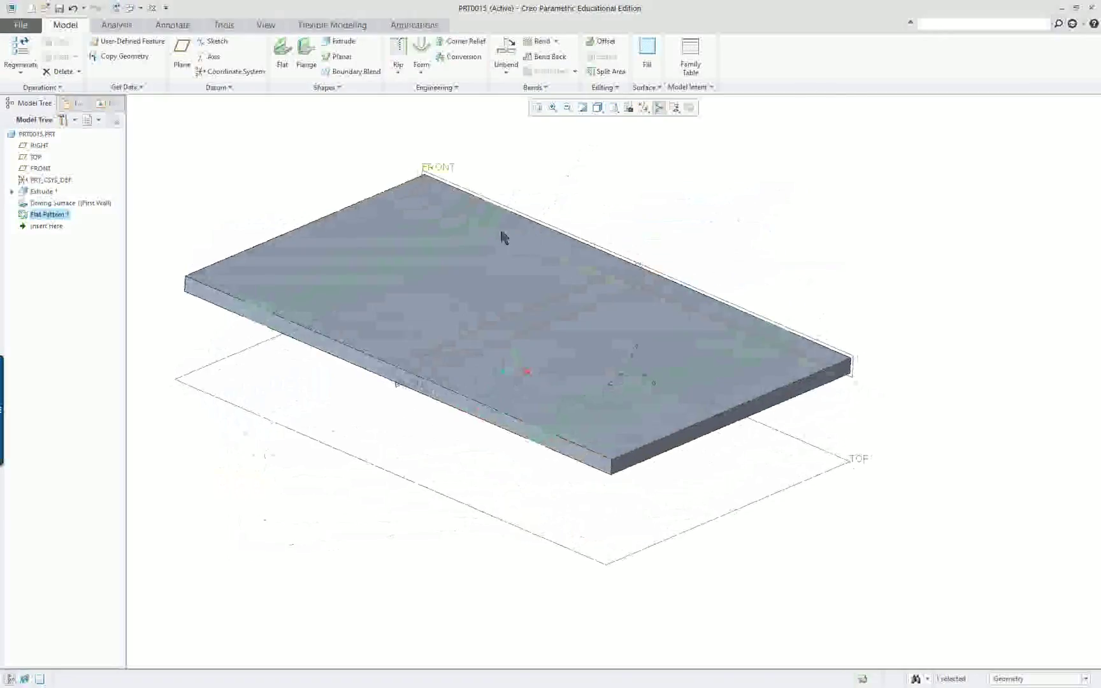
# - Delete the Flat Pattern 1 feature from the part, confirm the deletion, and inspect the bent channel
pyautogui.rightClick(56, 216)
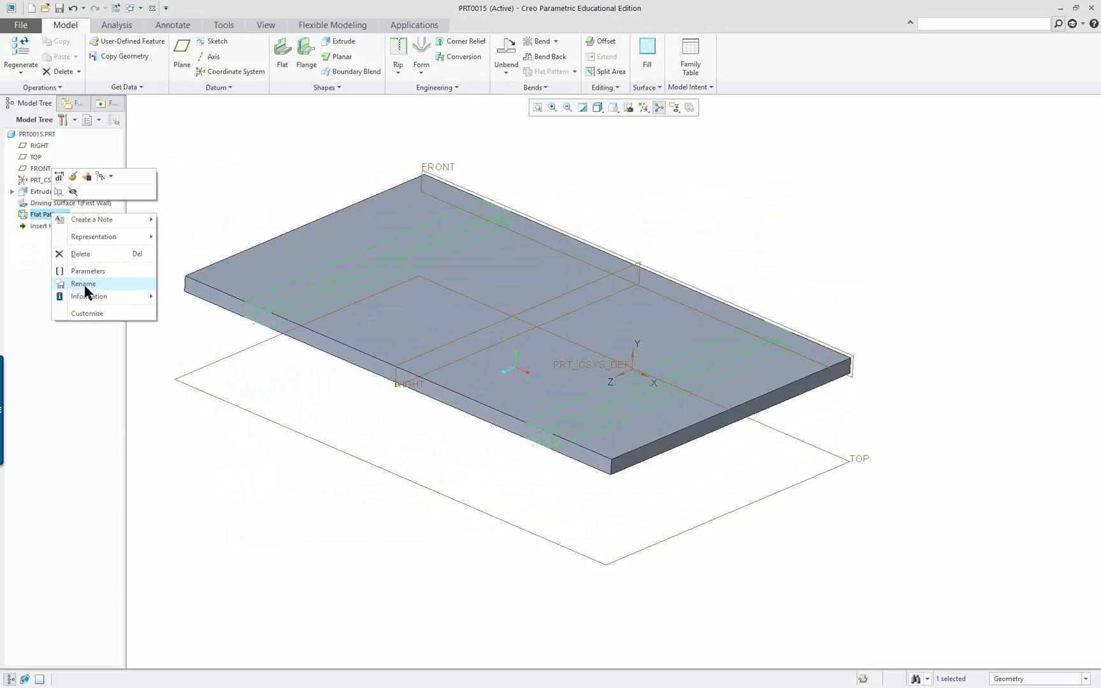
pyautogui.click(93, 256)
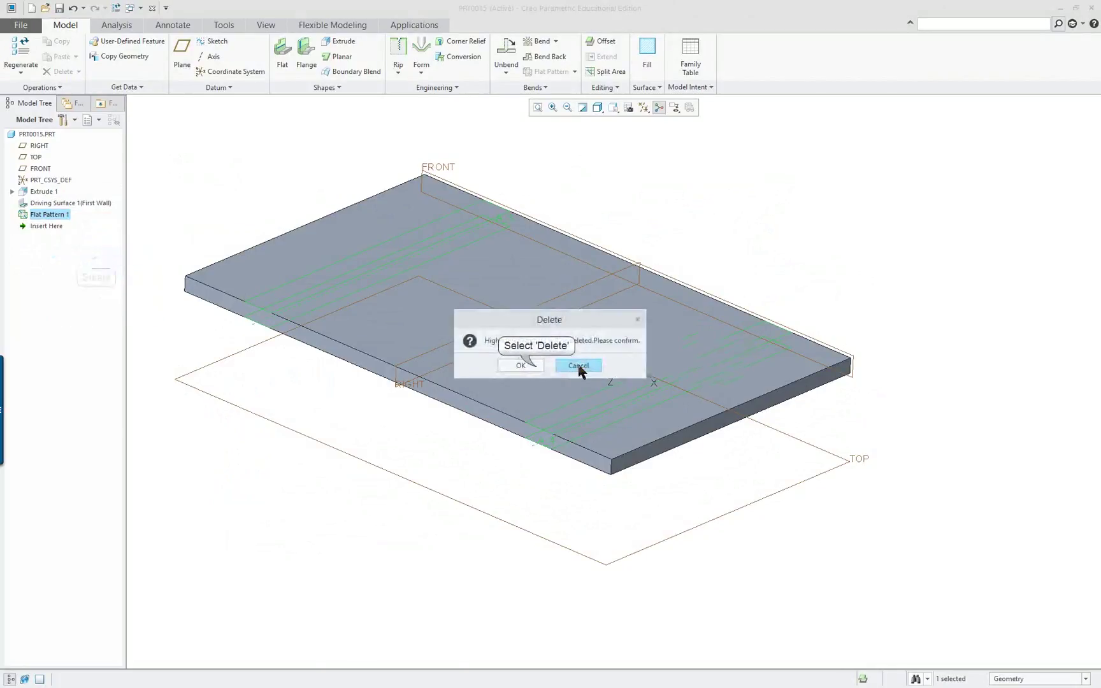
pyautogui.click(537, 370)
pyautogui.moveTo(659, 418)
pyautogui.mouseDown(button='middle')
pyautogui.moveTo(643, 407)
pyautogui.moveTo(660, 412)
pyautogui.mouseUp(button='middle')
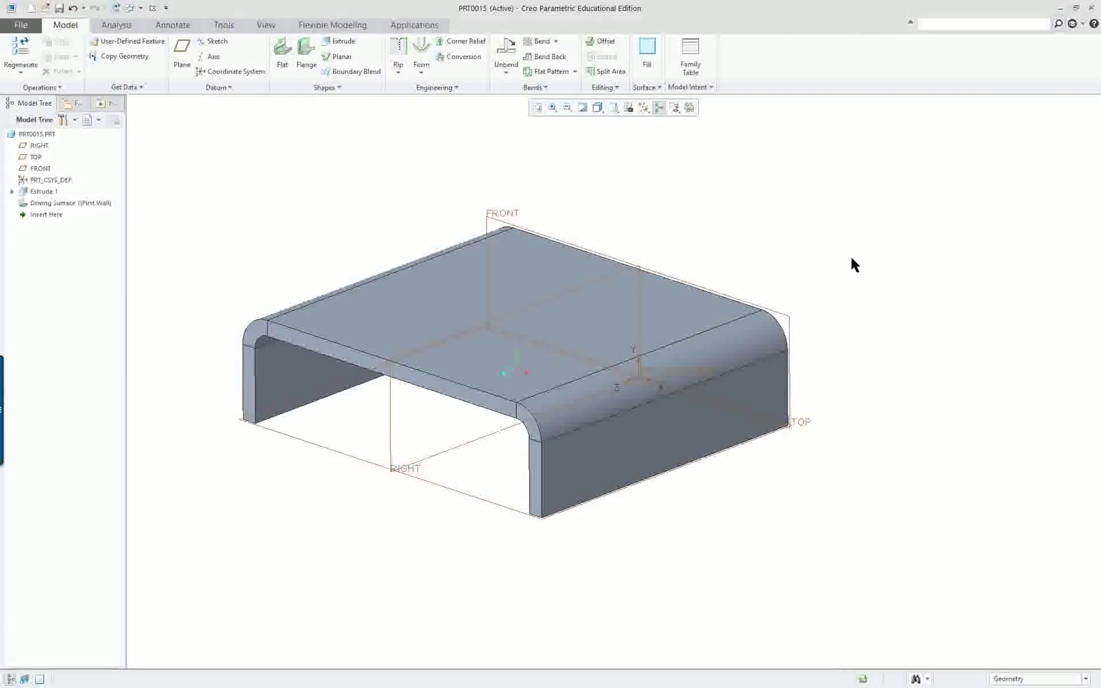
# - Close the channel part's window and switch to the lesson document ref-only_1-22.pdf in Adobe Acrobat Reader
pyautogui.click(153, 9)
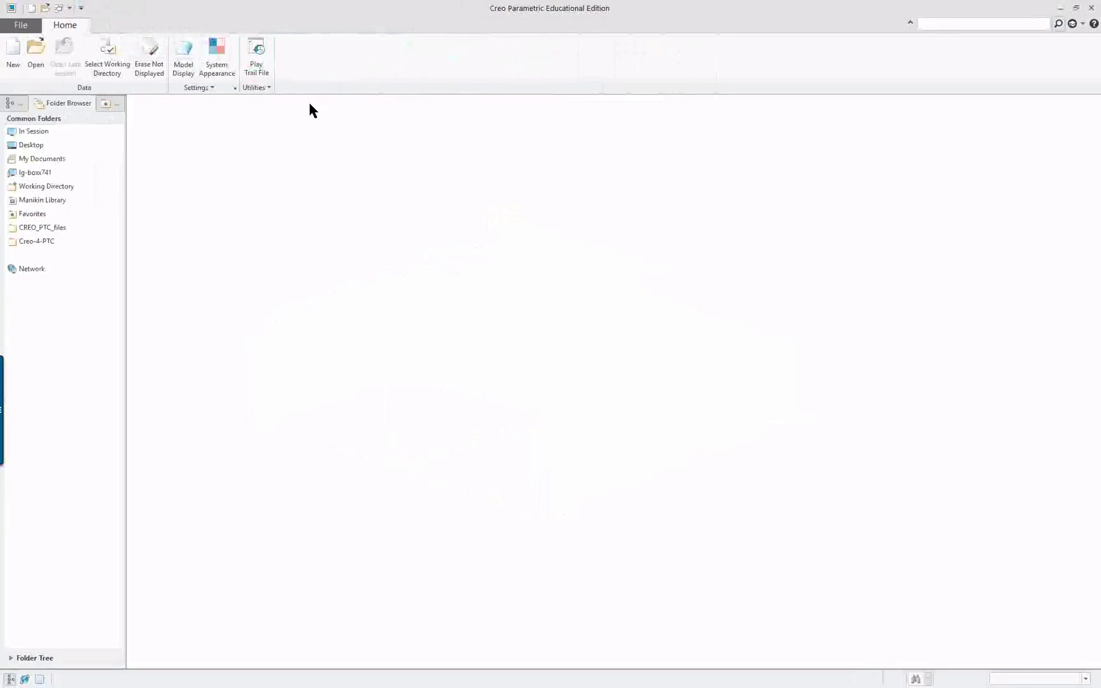
pyautogui.hotkey('alt', 'Tab')
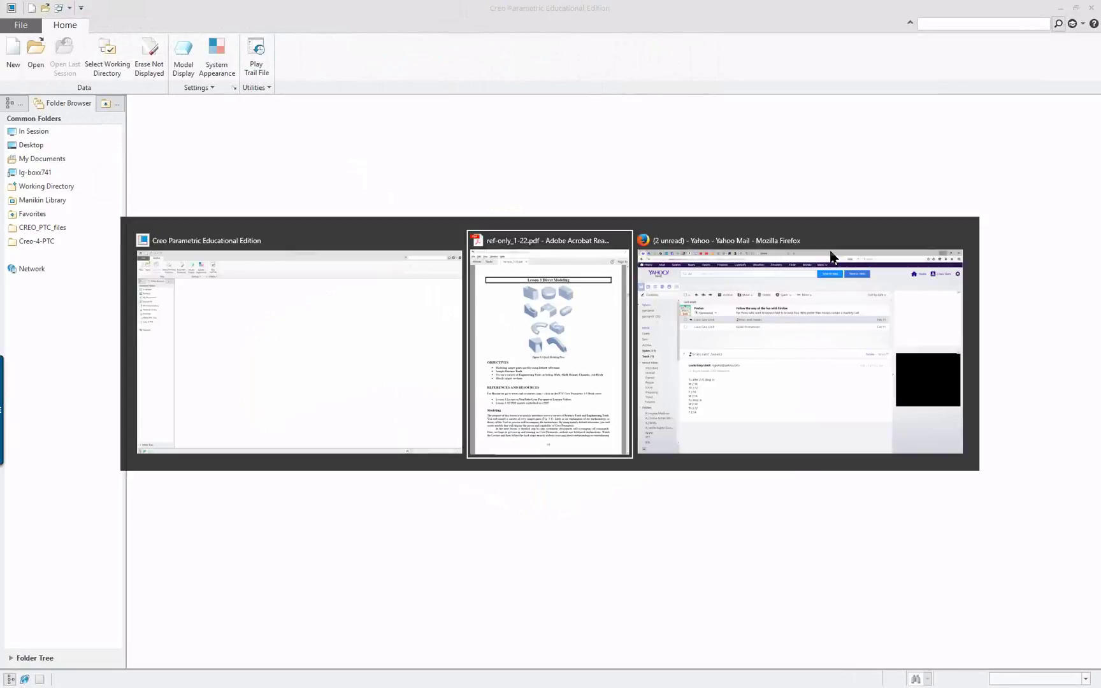